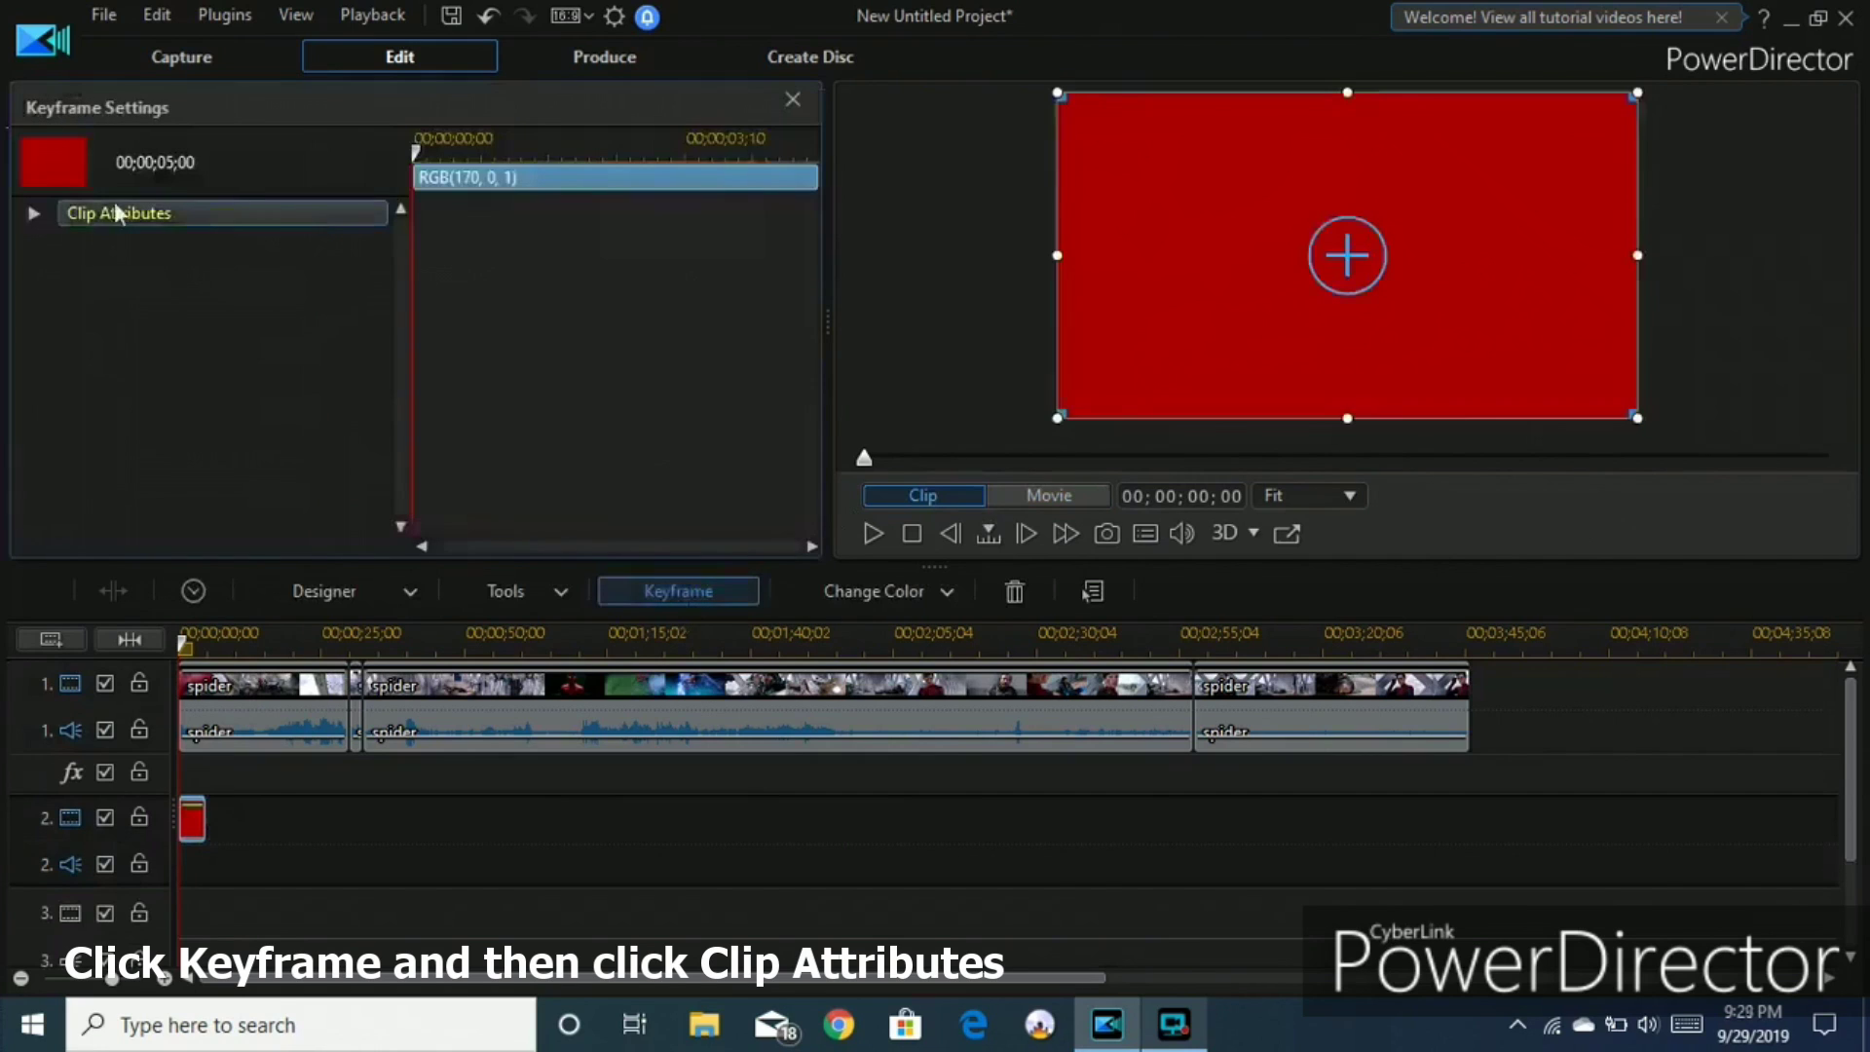
Turn off Maintain aspect ratio in the red color board's clip attributes and close the keyframe settings.
{"action": "left_click", "coordinate": [56, 215]}
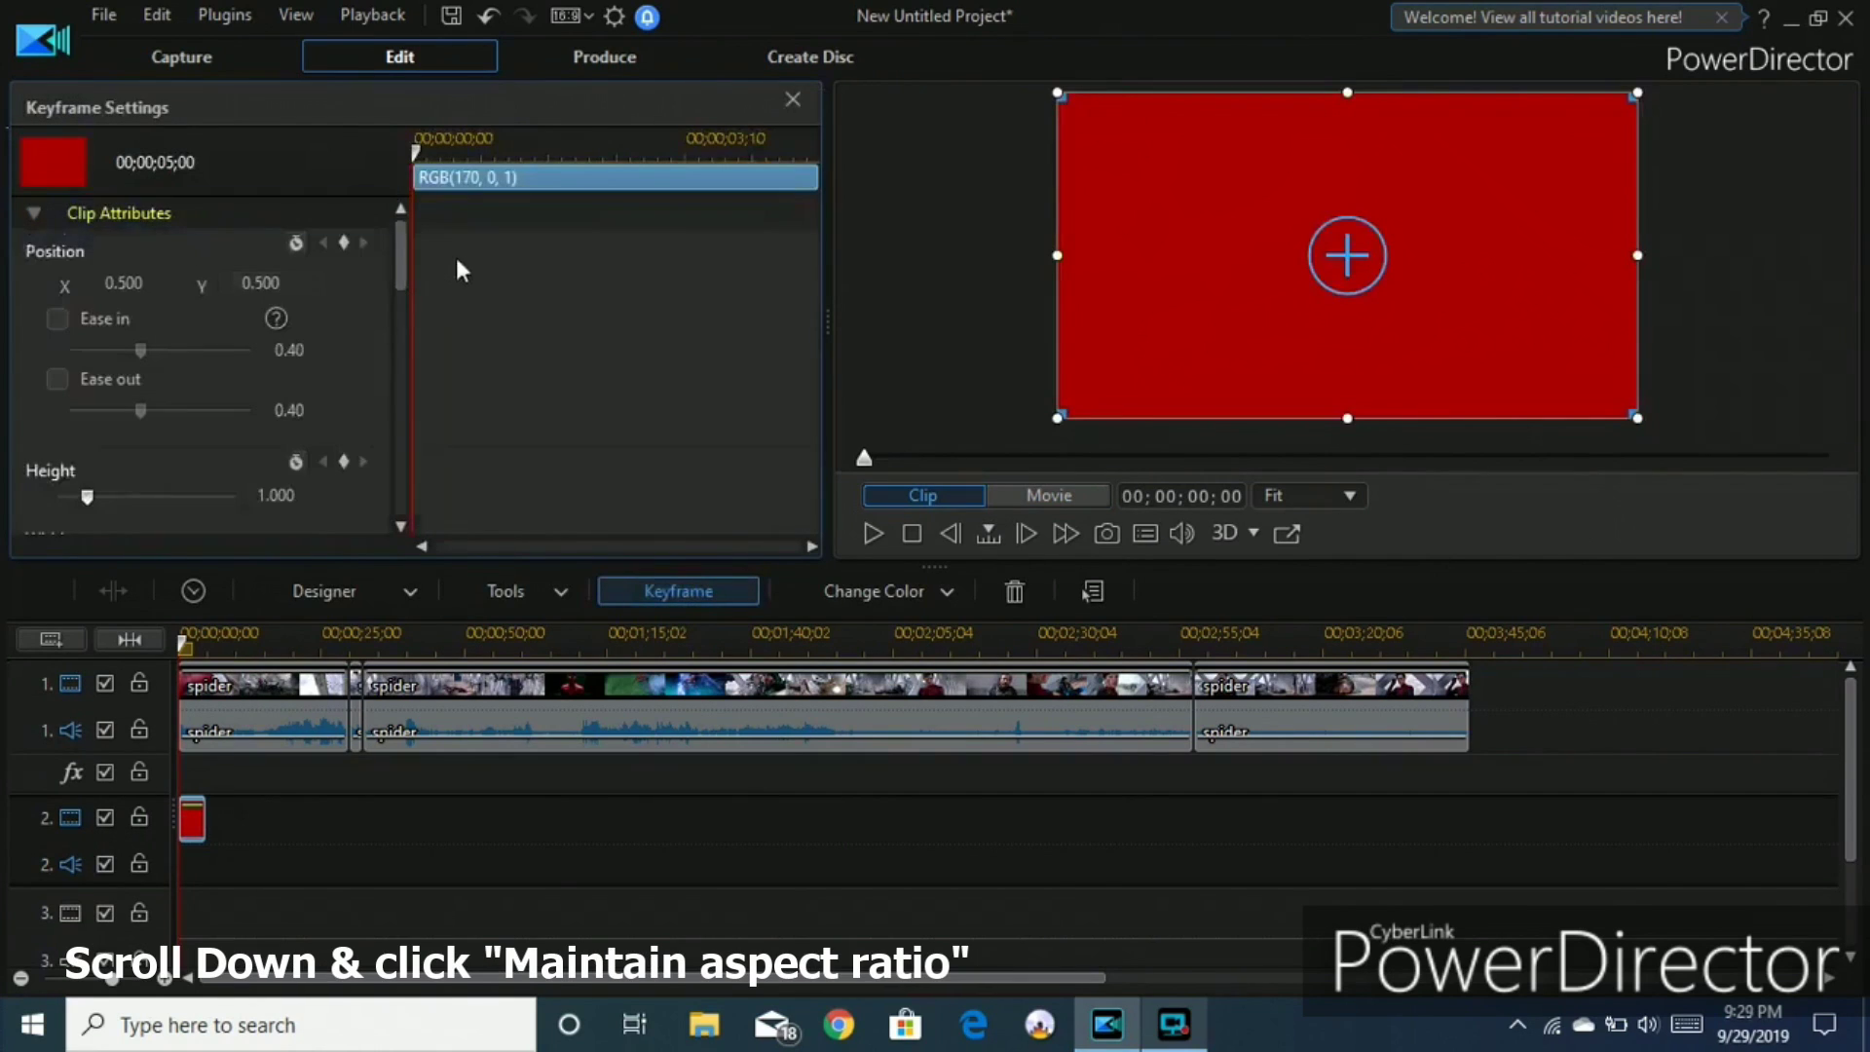
{"action": "left_click_drag", "start_coordinate": [407, 265], "coordinate": [405, 312]}
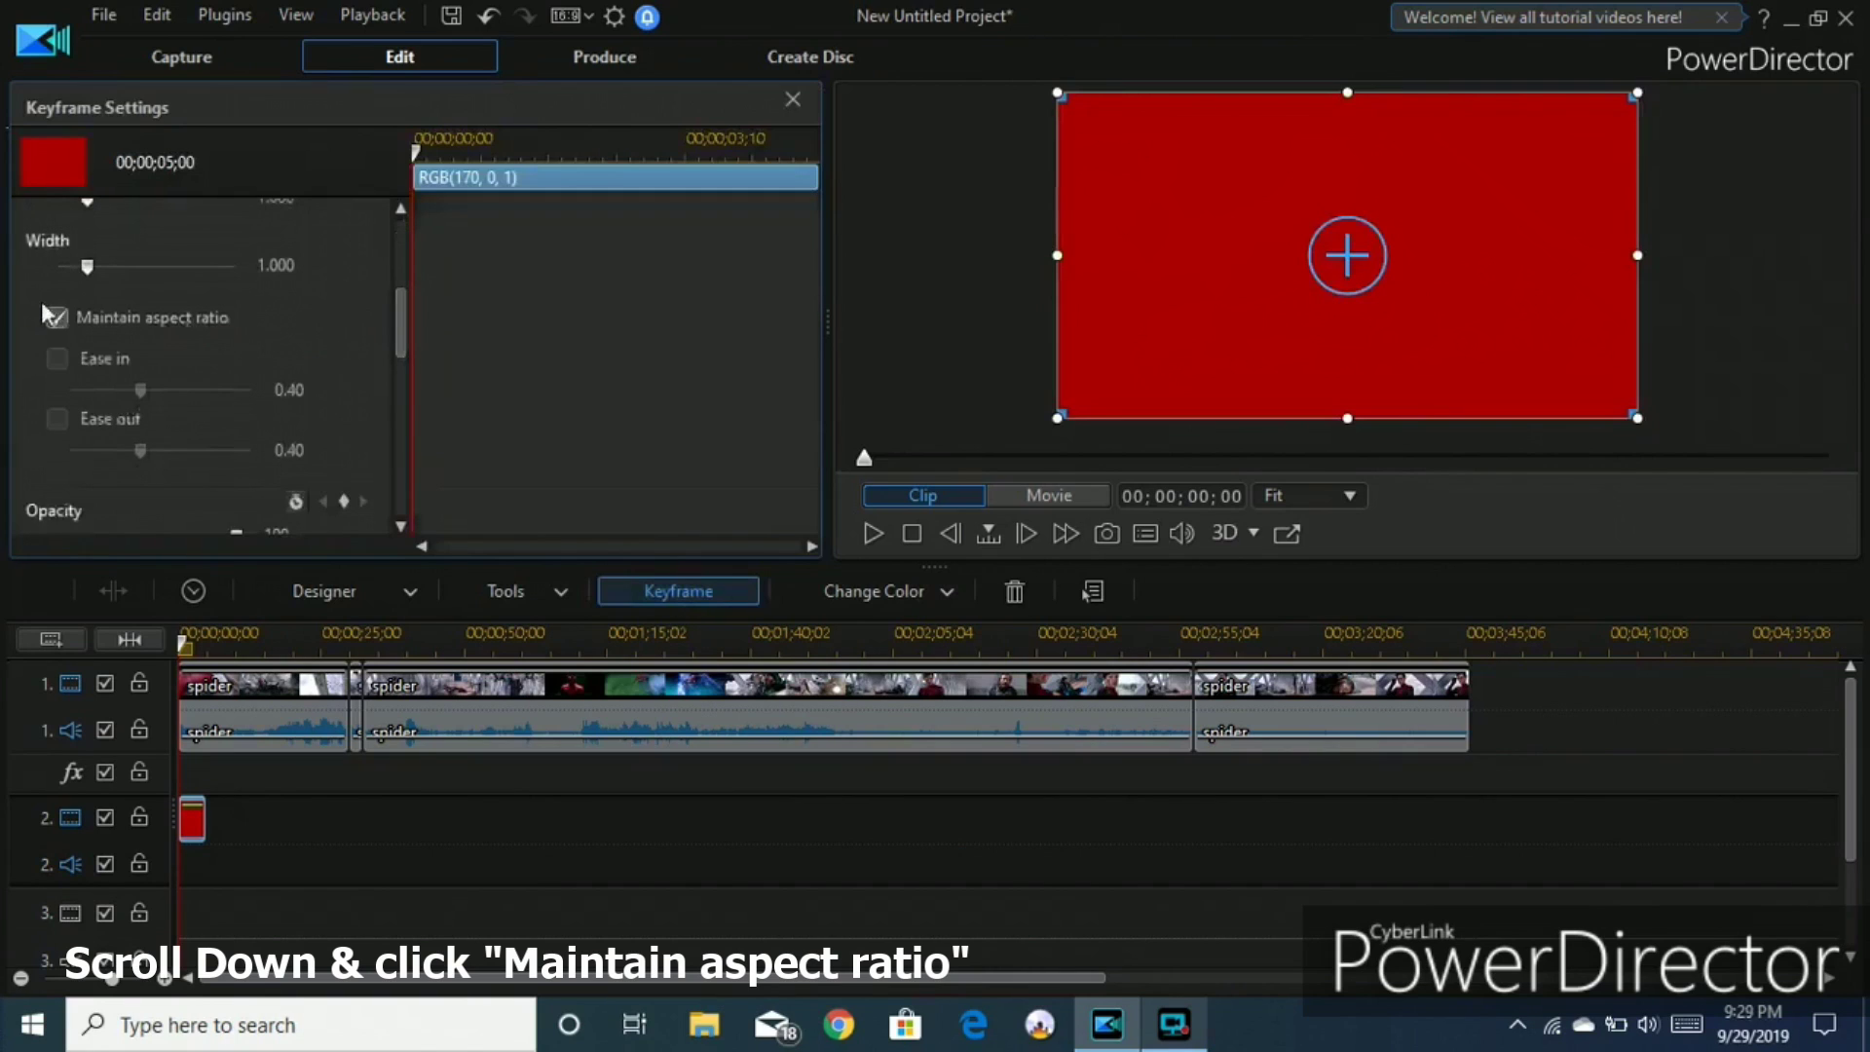
{"action": "left_click_drag", "start_coordinate": [405, 330], "coordinate": [447, 252]}
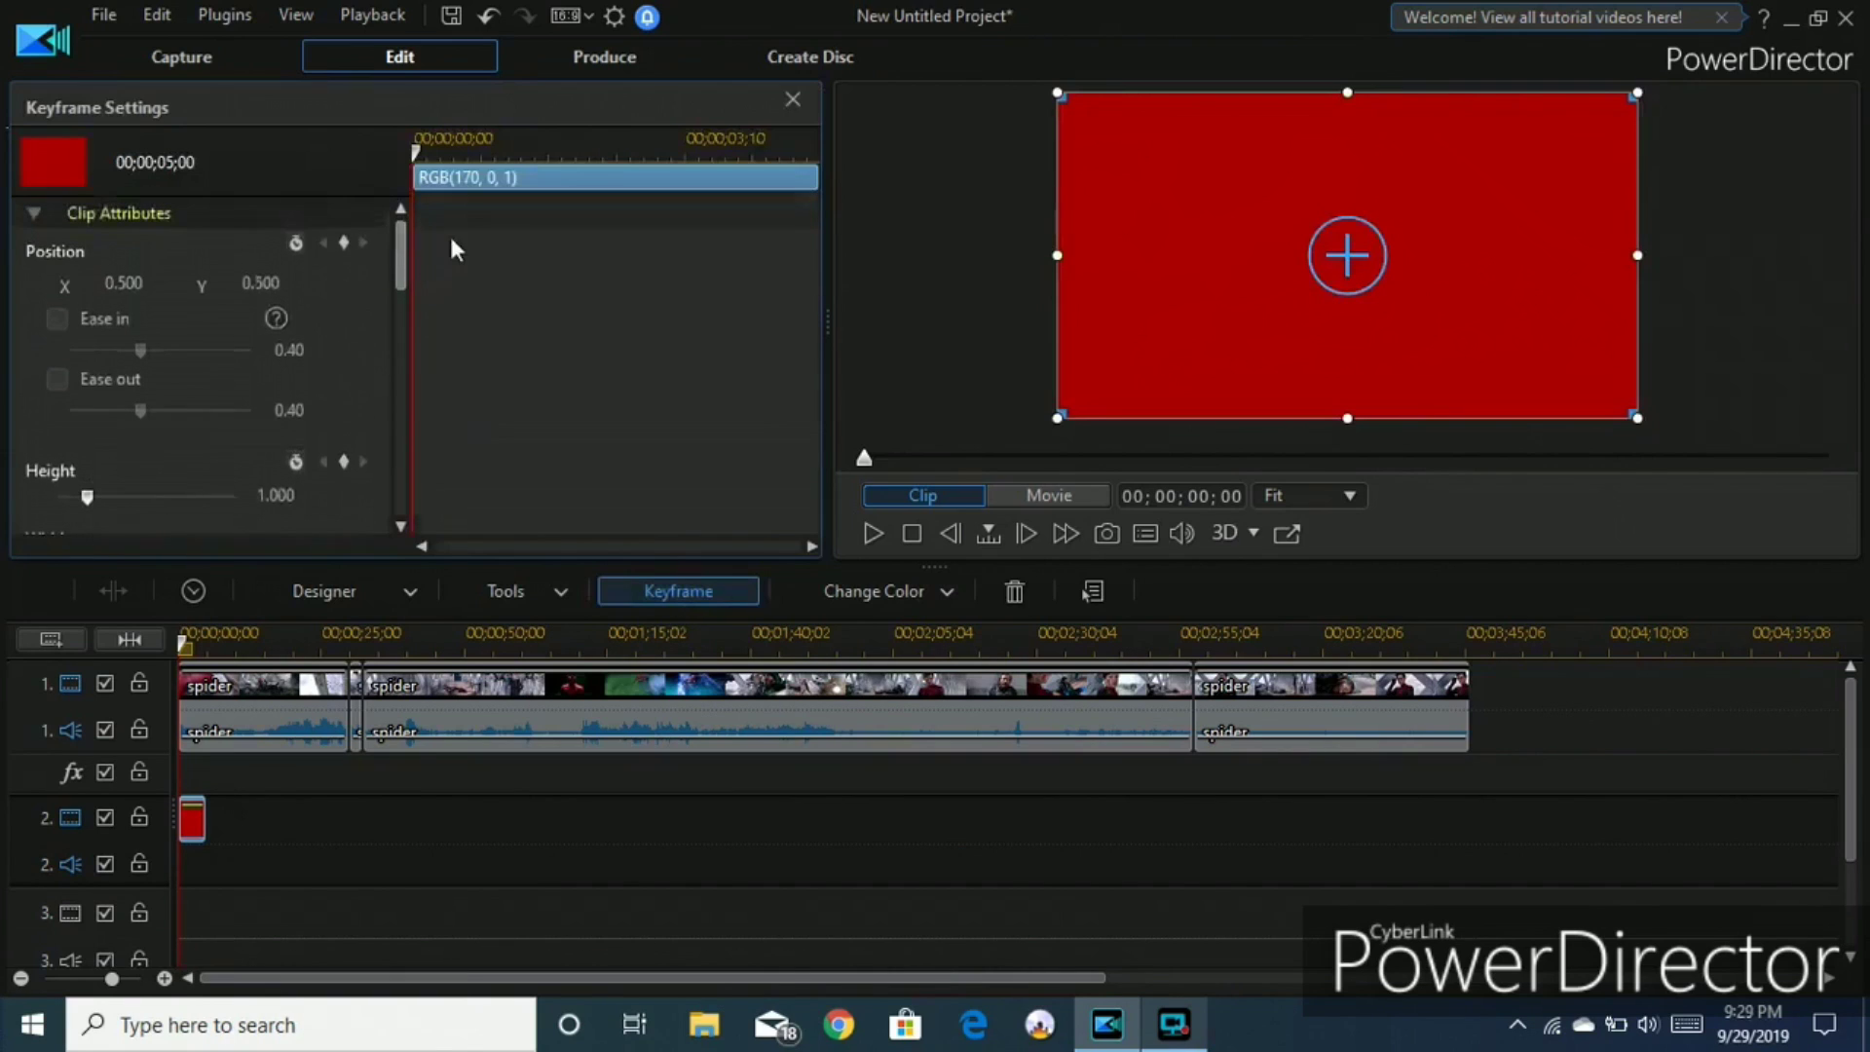
{"action": "left_click", "coordinate": [39, 214]}
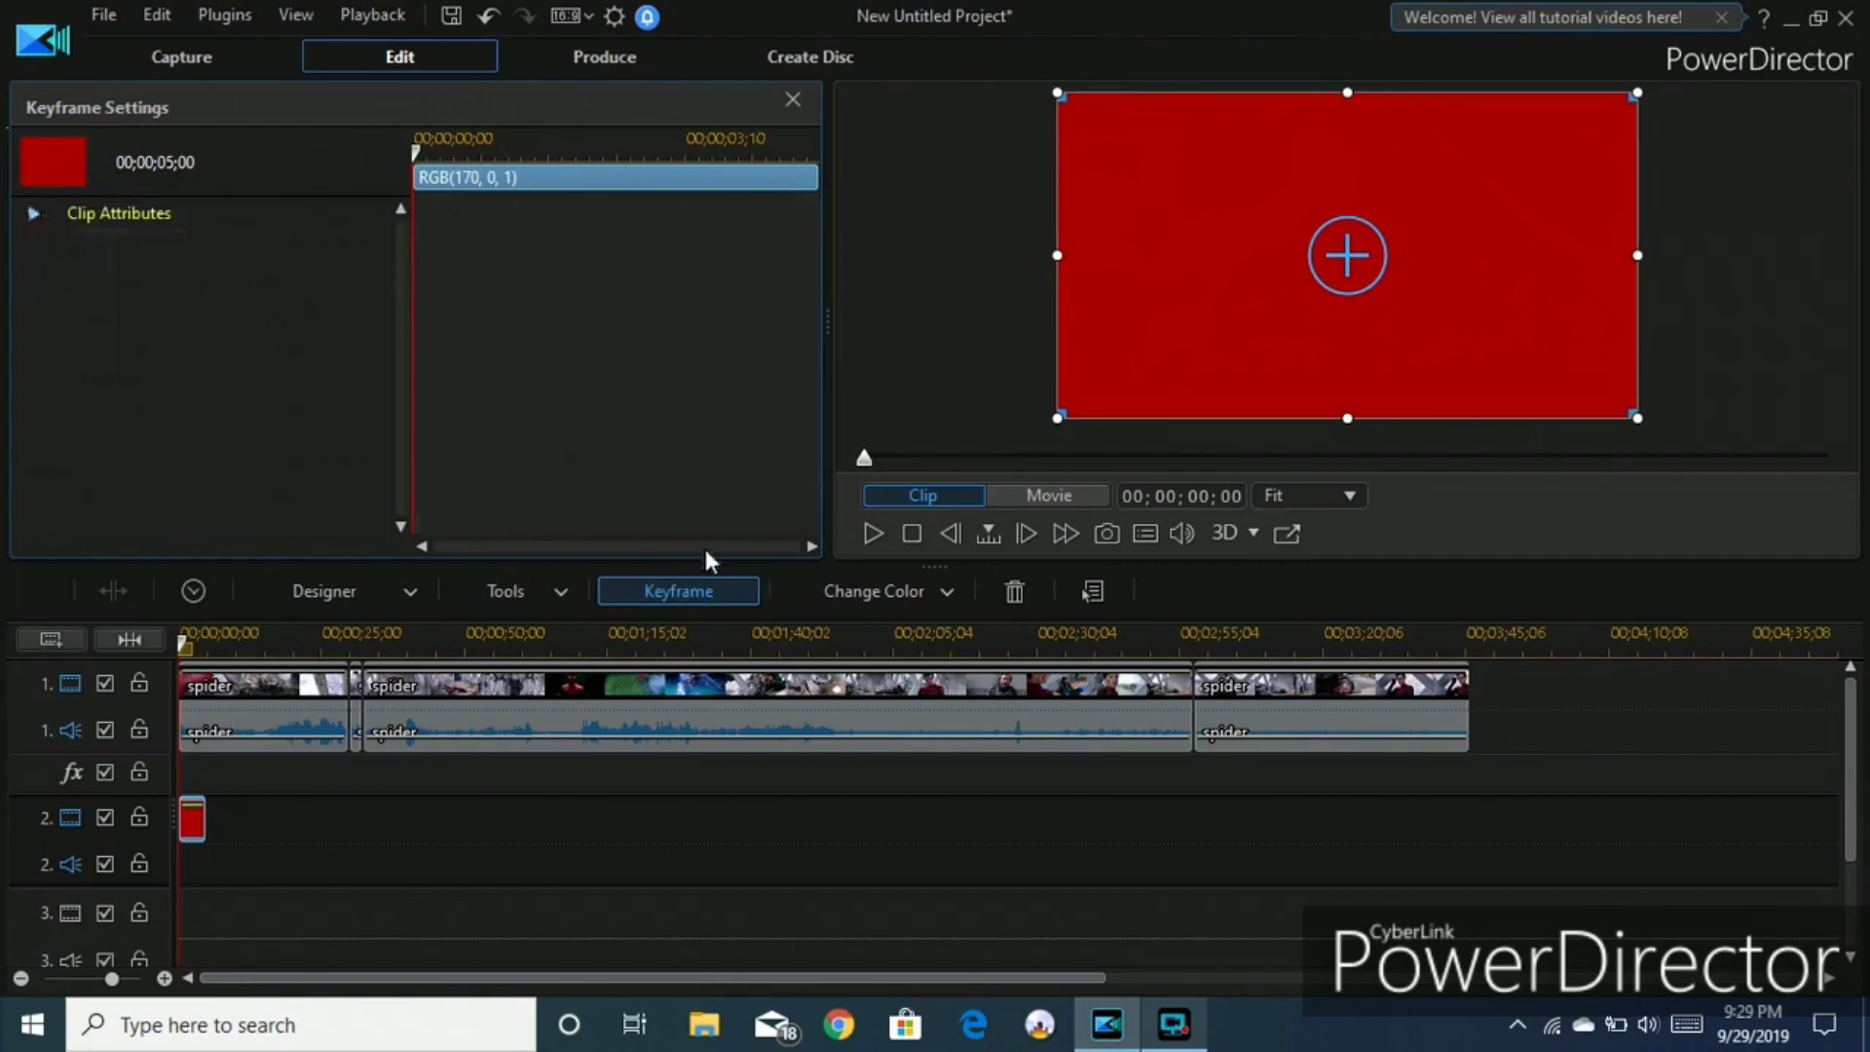
{"action": "left_click", "coordinate": [794, 100]}
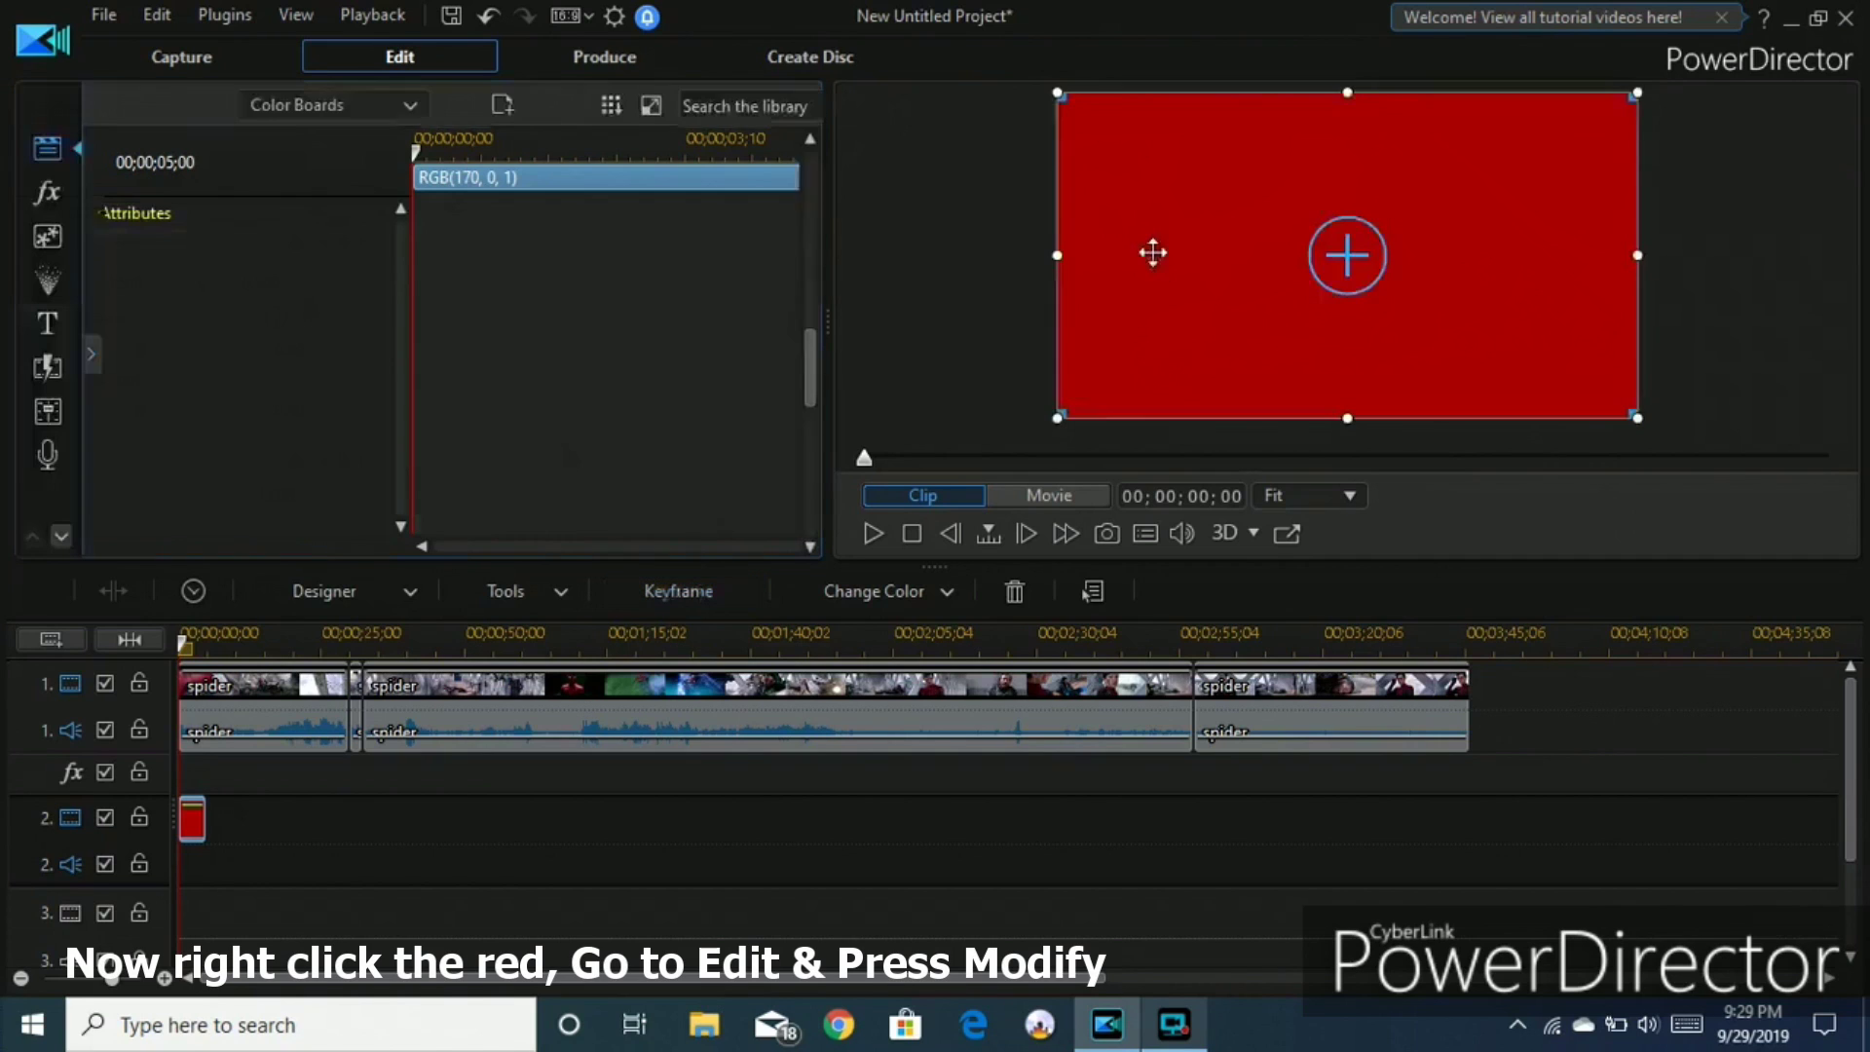
Open the red color board for modification in PiP Designer, enable its border with size 1, and apply it.
{"action": "right_click", "coordinate": [1152, 251]}
{"action": "mouse_move", "coordinate": [1223, 569]}
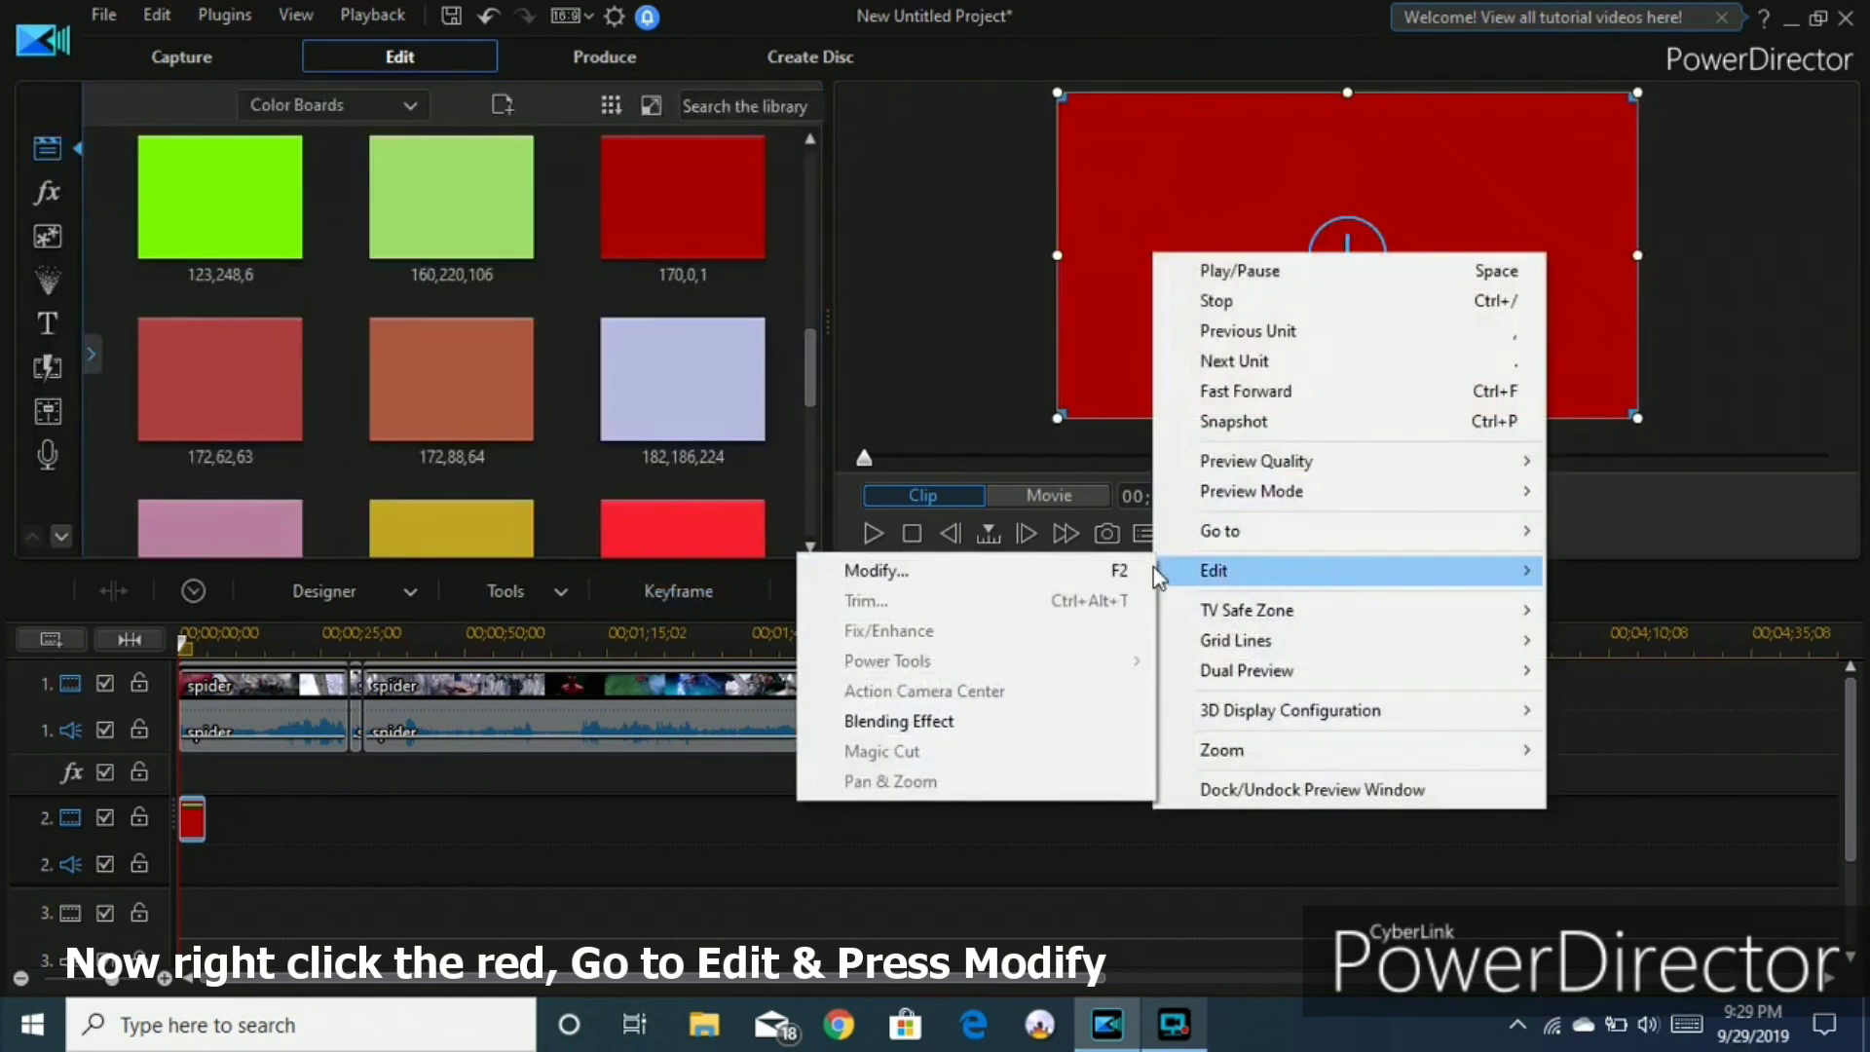
{"action": "left_click", "coordinate": [1130, 575]}
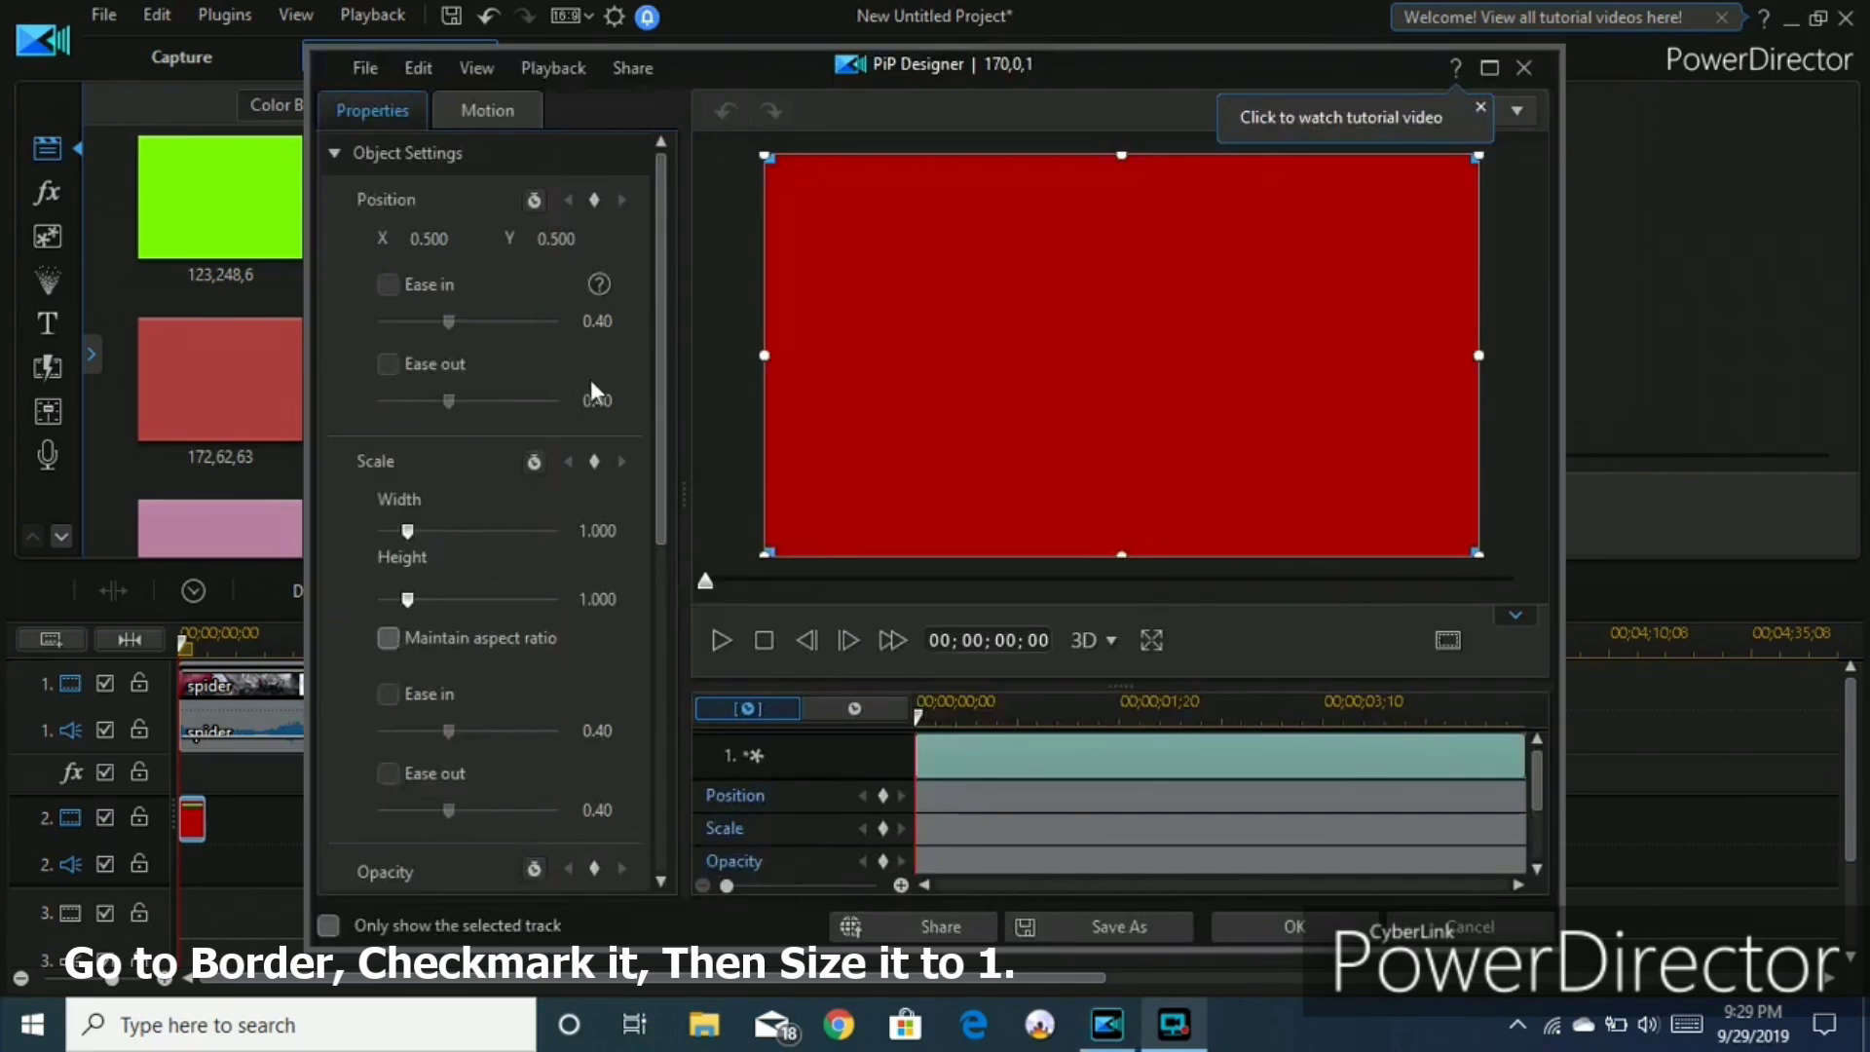
{"action": "left_click_drag", "start_coordinate": [666, 432], "coordinate": [589, 245]}
{"action": "left_click", "coordinate": [336, 156]}
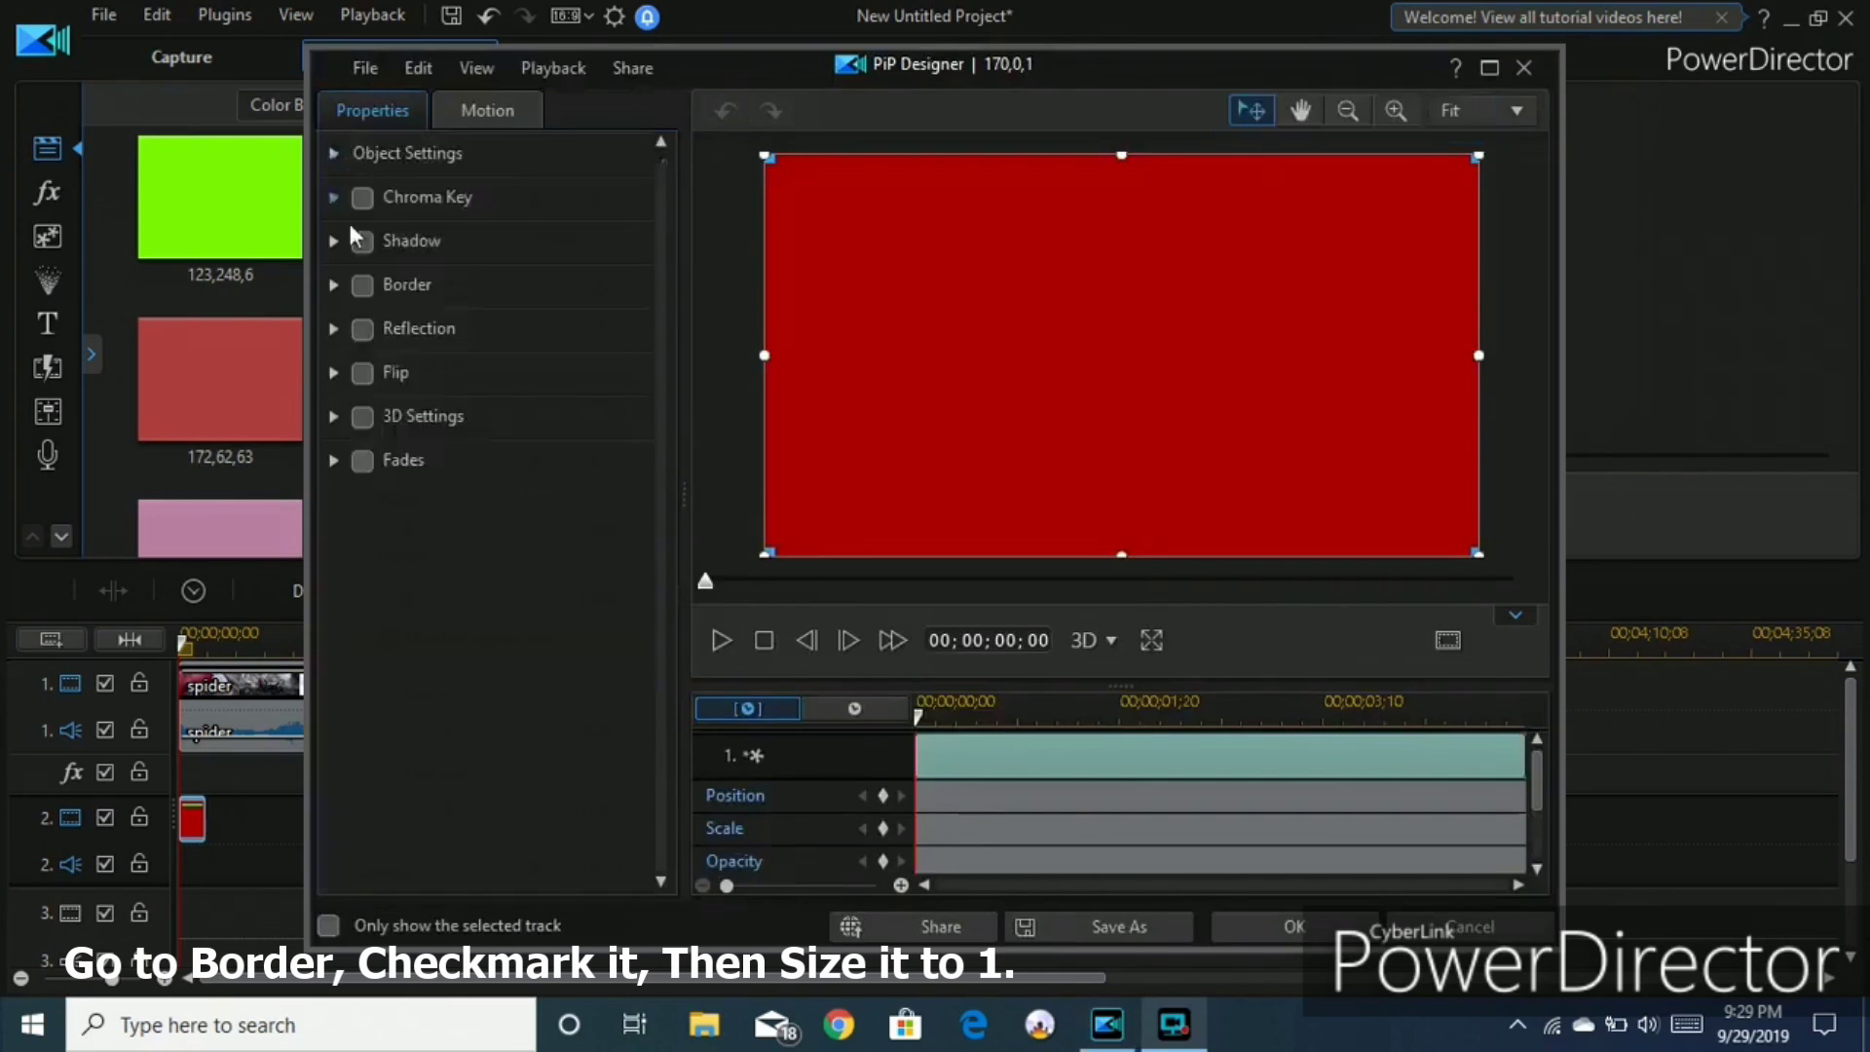
{"action": "left_click", "coordinate": [362, 286]}
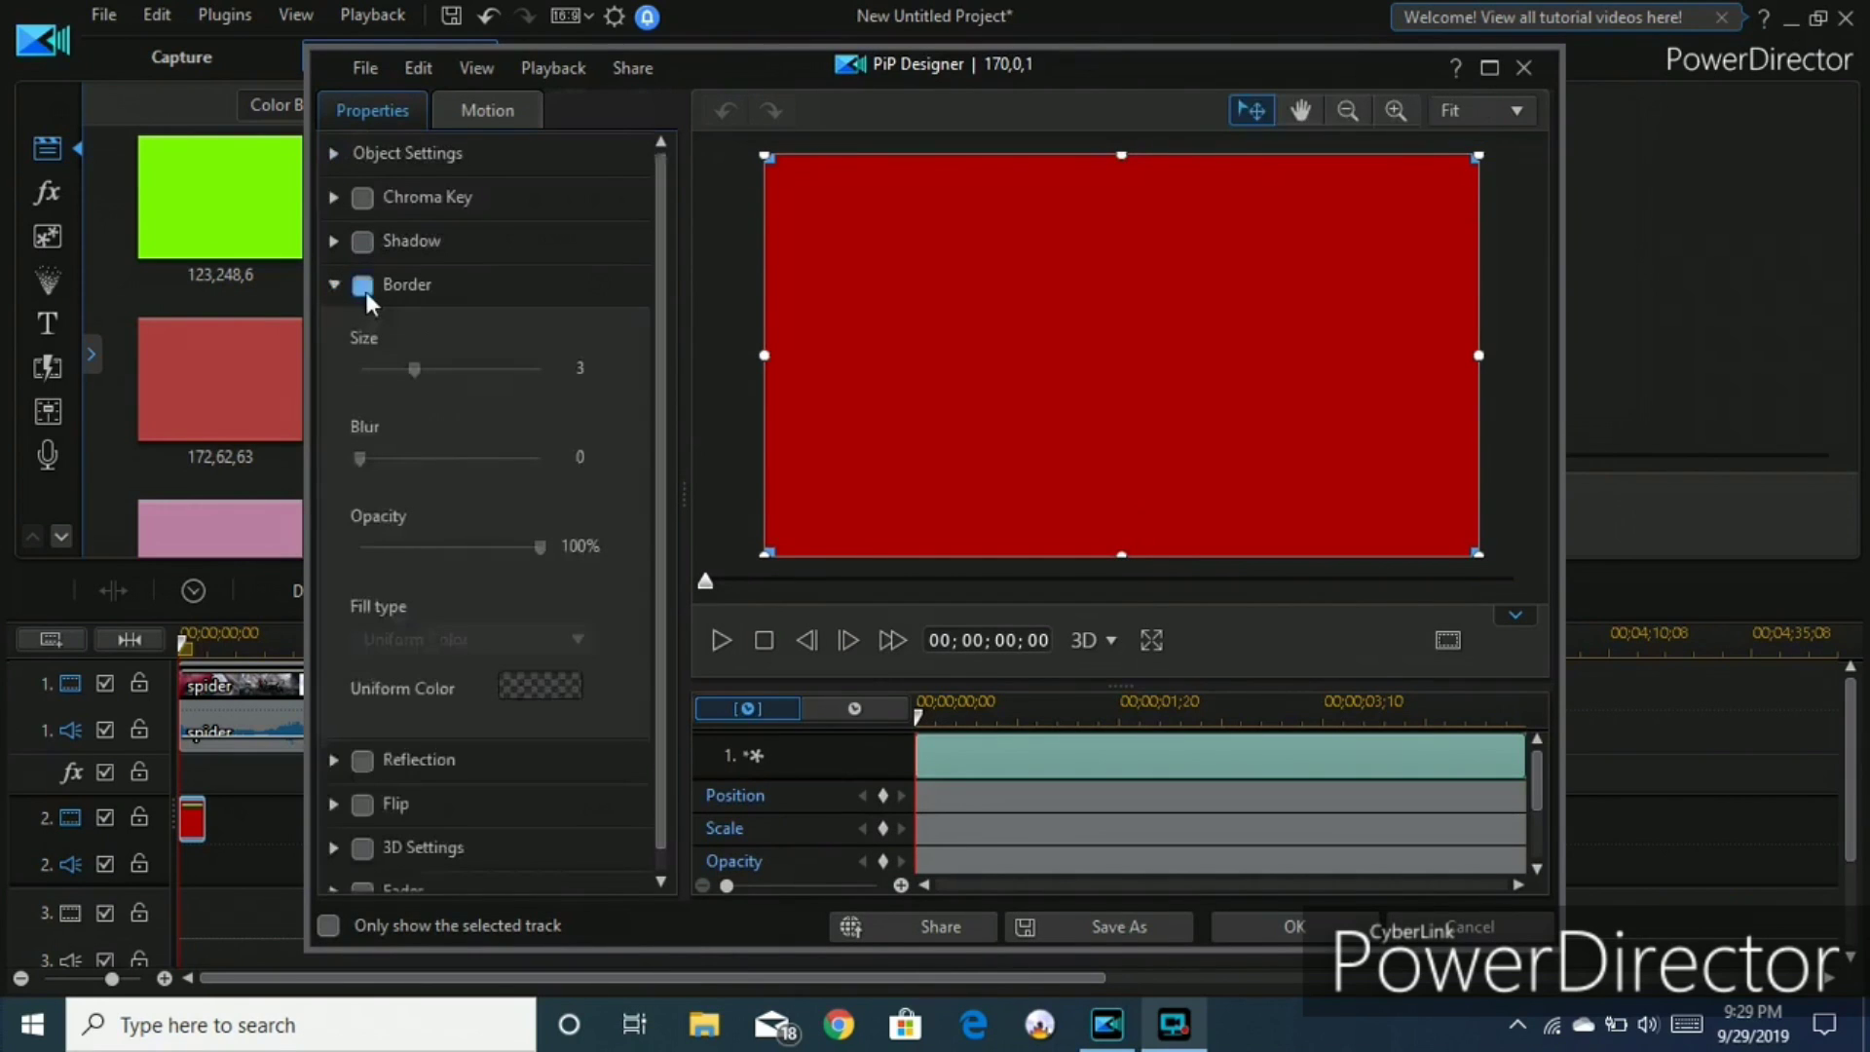
{"action": "left_click_drag", "start_coordinate": [415, 374], "coordinate": [382, 386]}
{"action": "left_click", "coordinate": [1295, 926]}
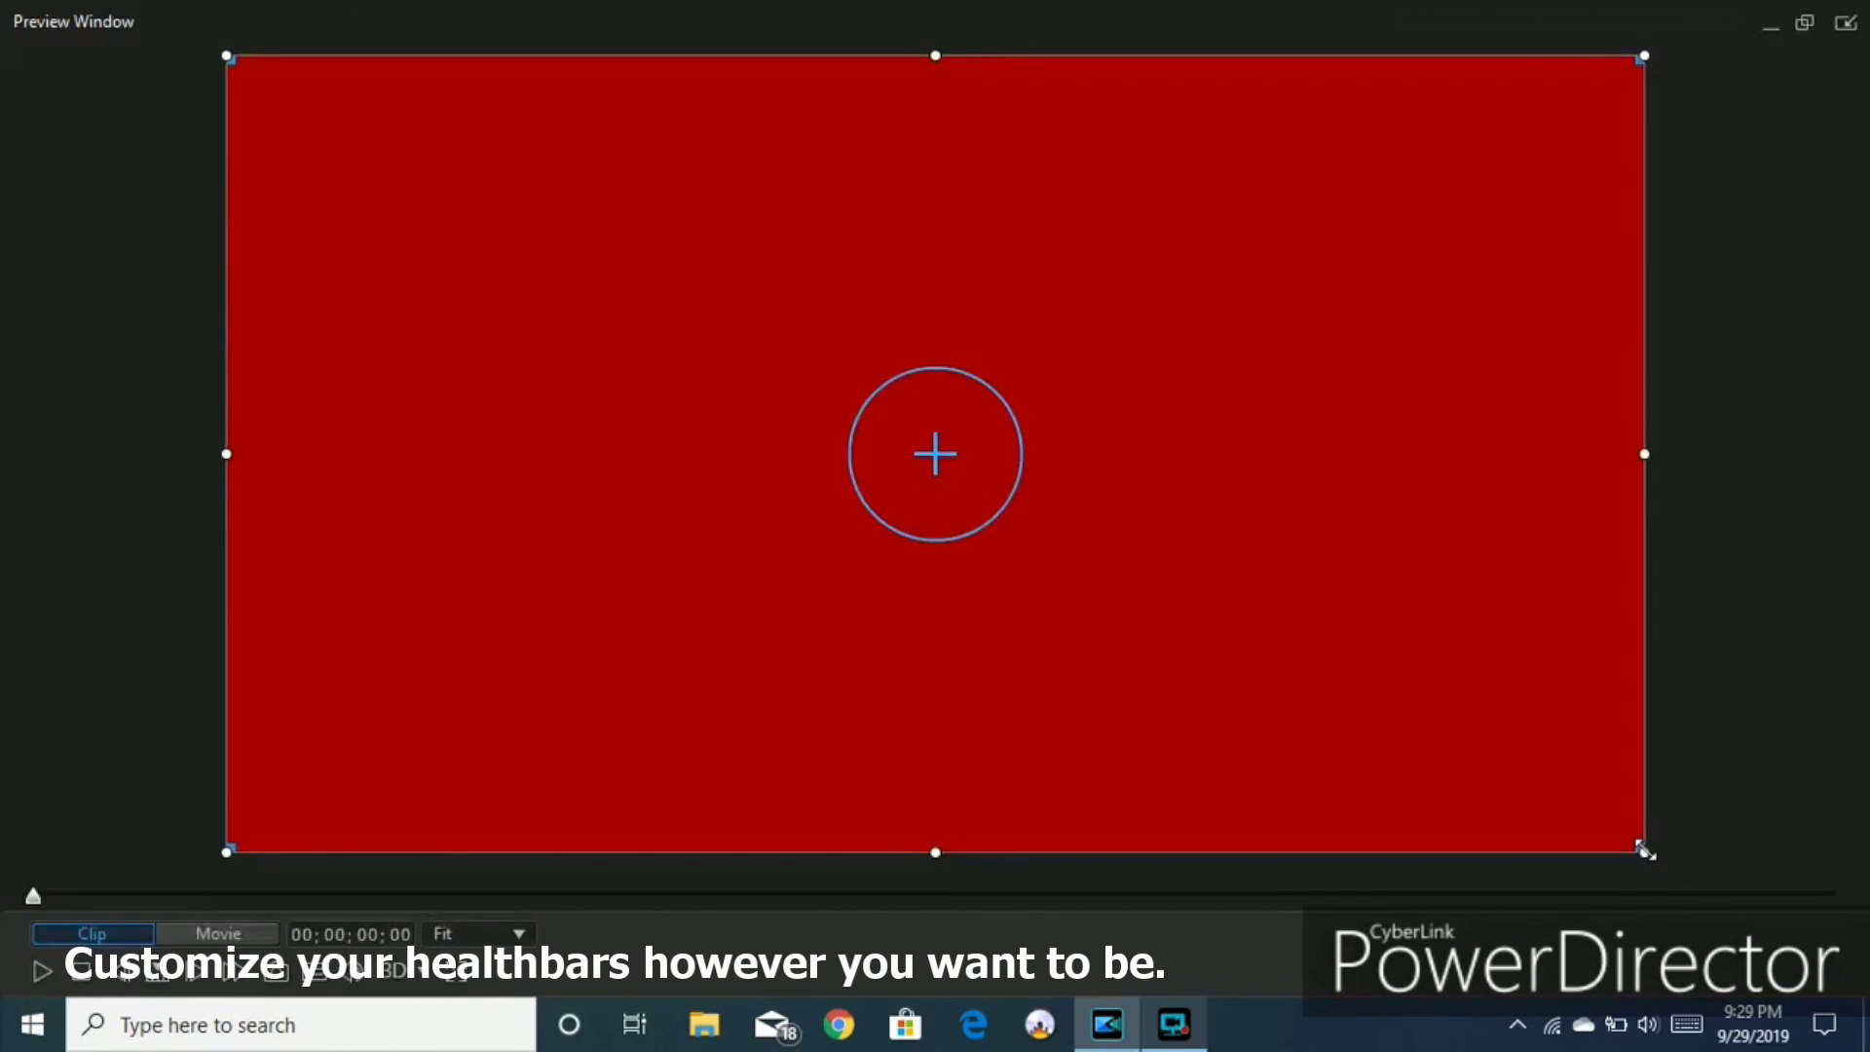
Shrink the red color board to a thin health bar at the frame's upper-left corner, nudge it slightly right and dock the preview.
{"action": "left_click_drag", "start_coordinate": [1643, 850], "coordinate": [689, 116]}
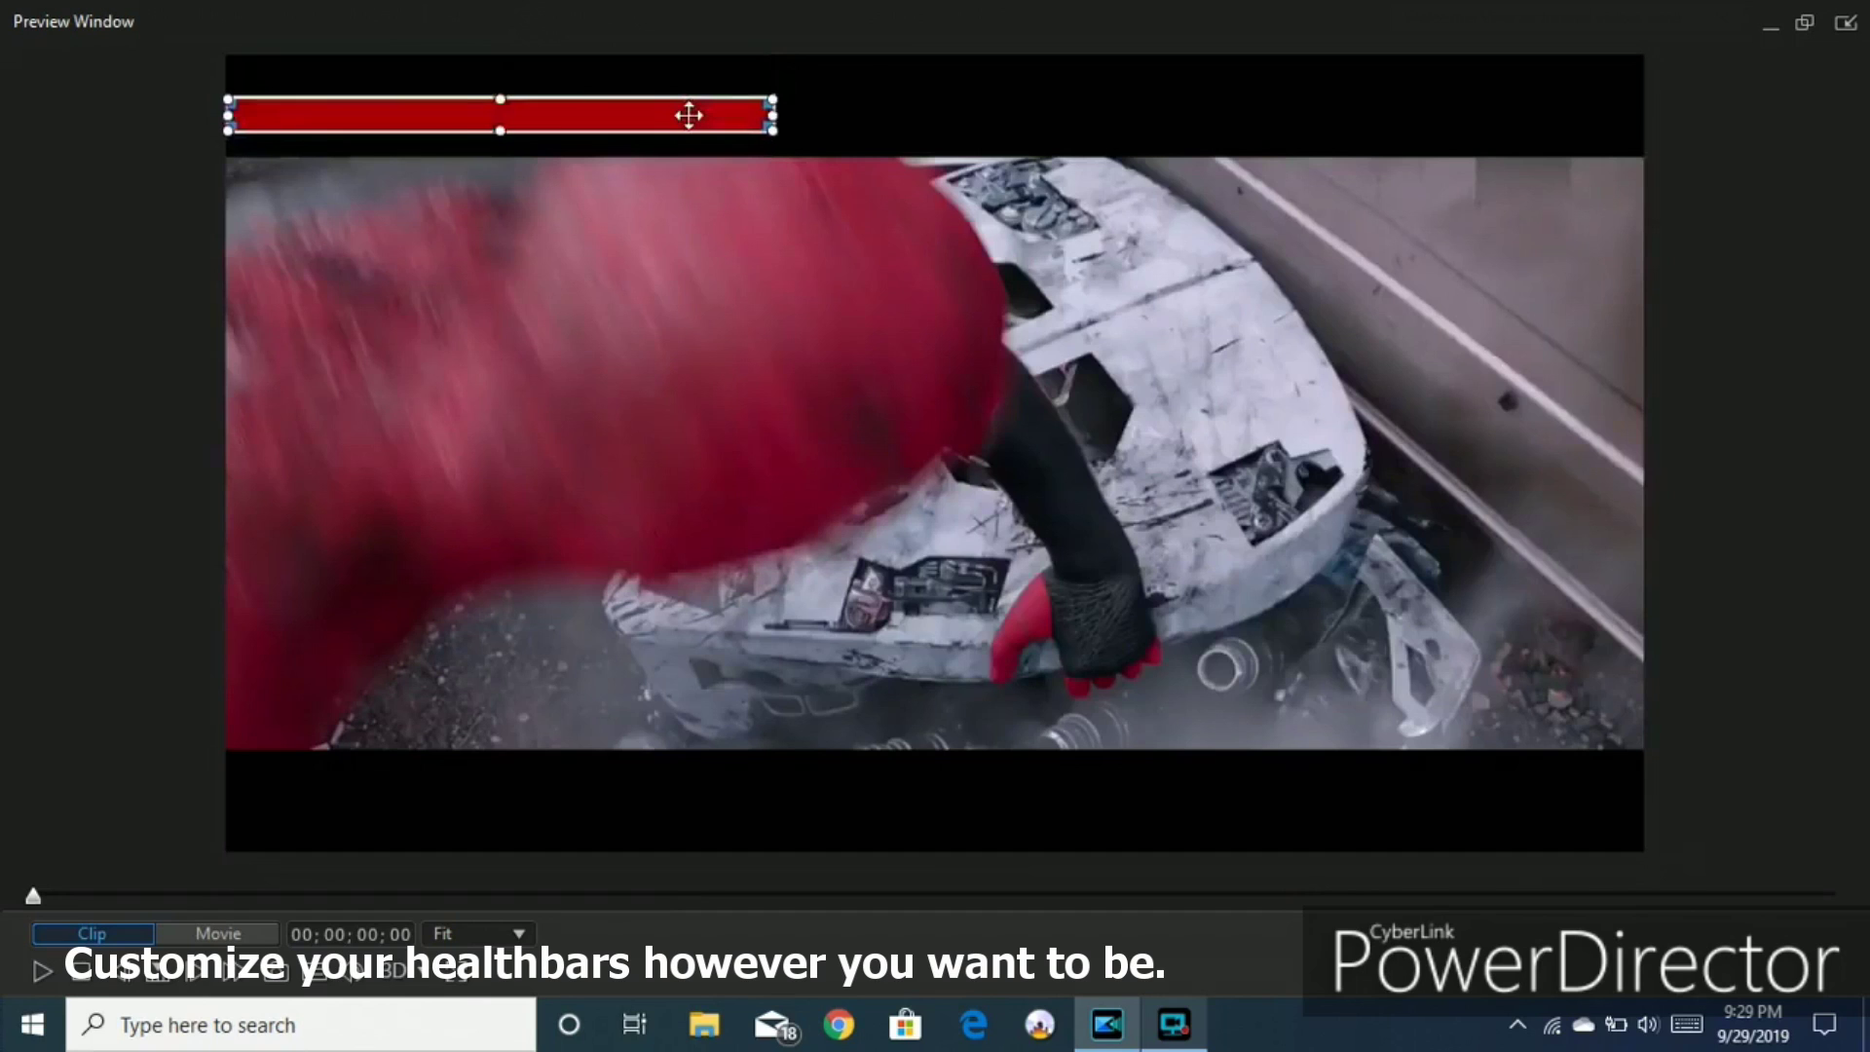
{"action": "key", "text": "Right"}
{"action": "key", "text": "Right"}
{"action": "key", "text": "Escape"}
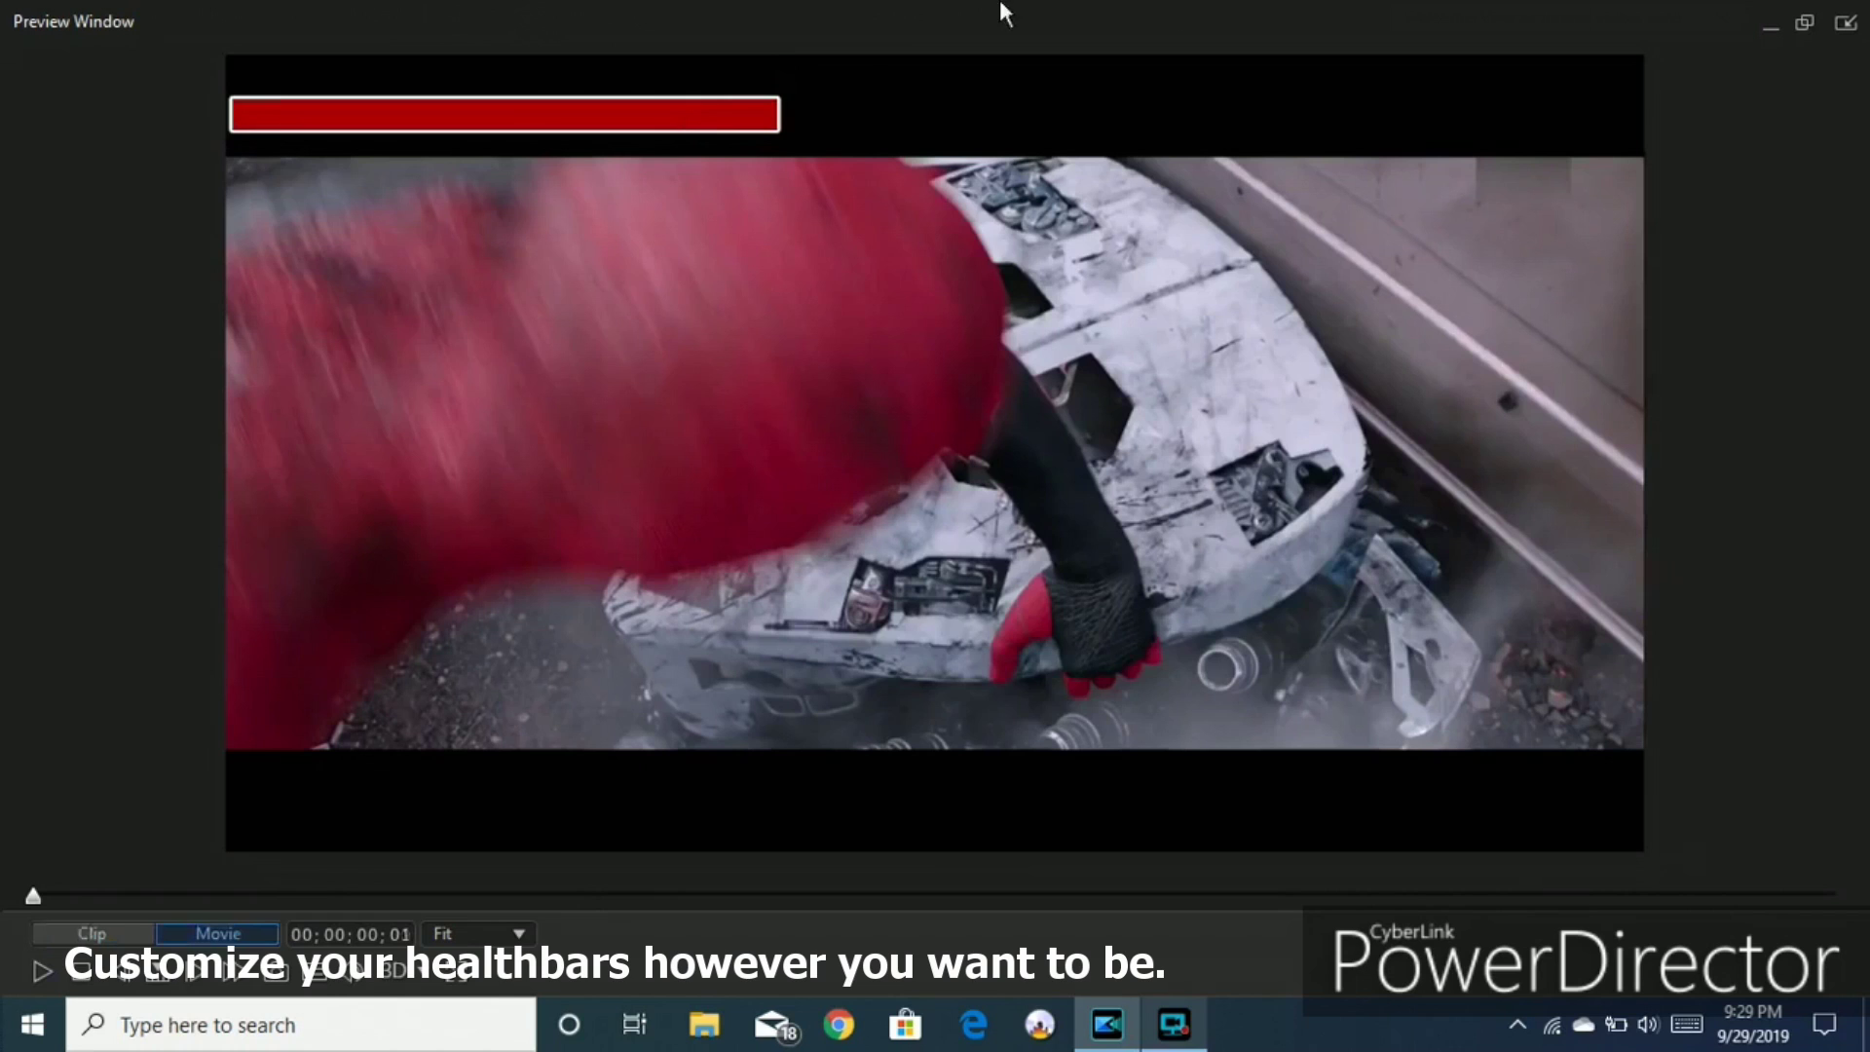
{"action": "left_click", "coordinate": [1843, 25]}
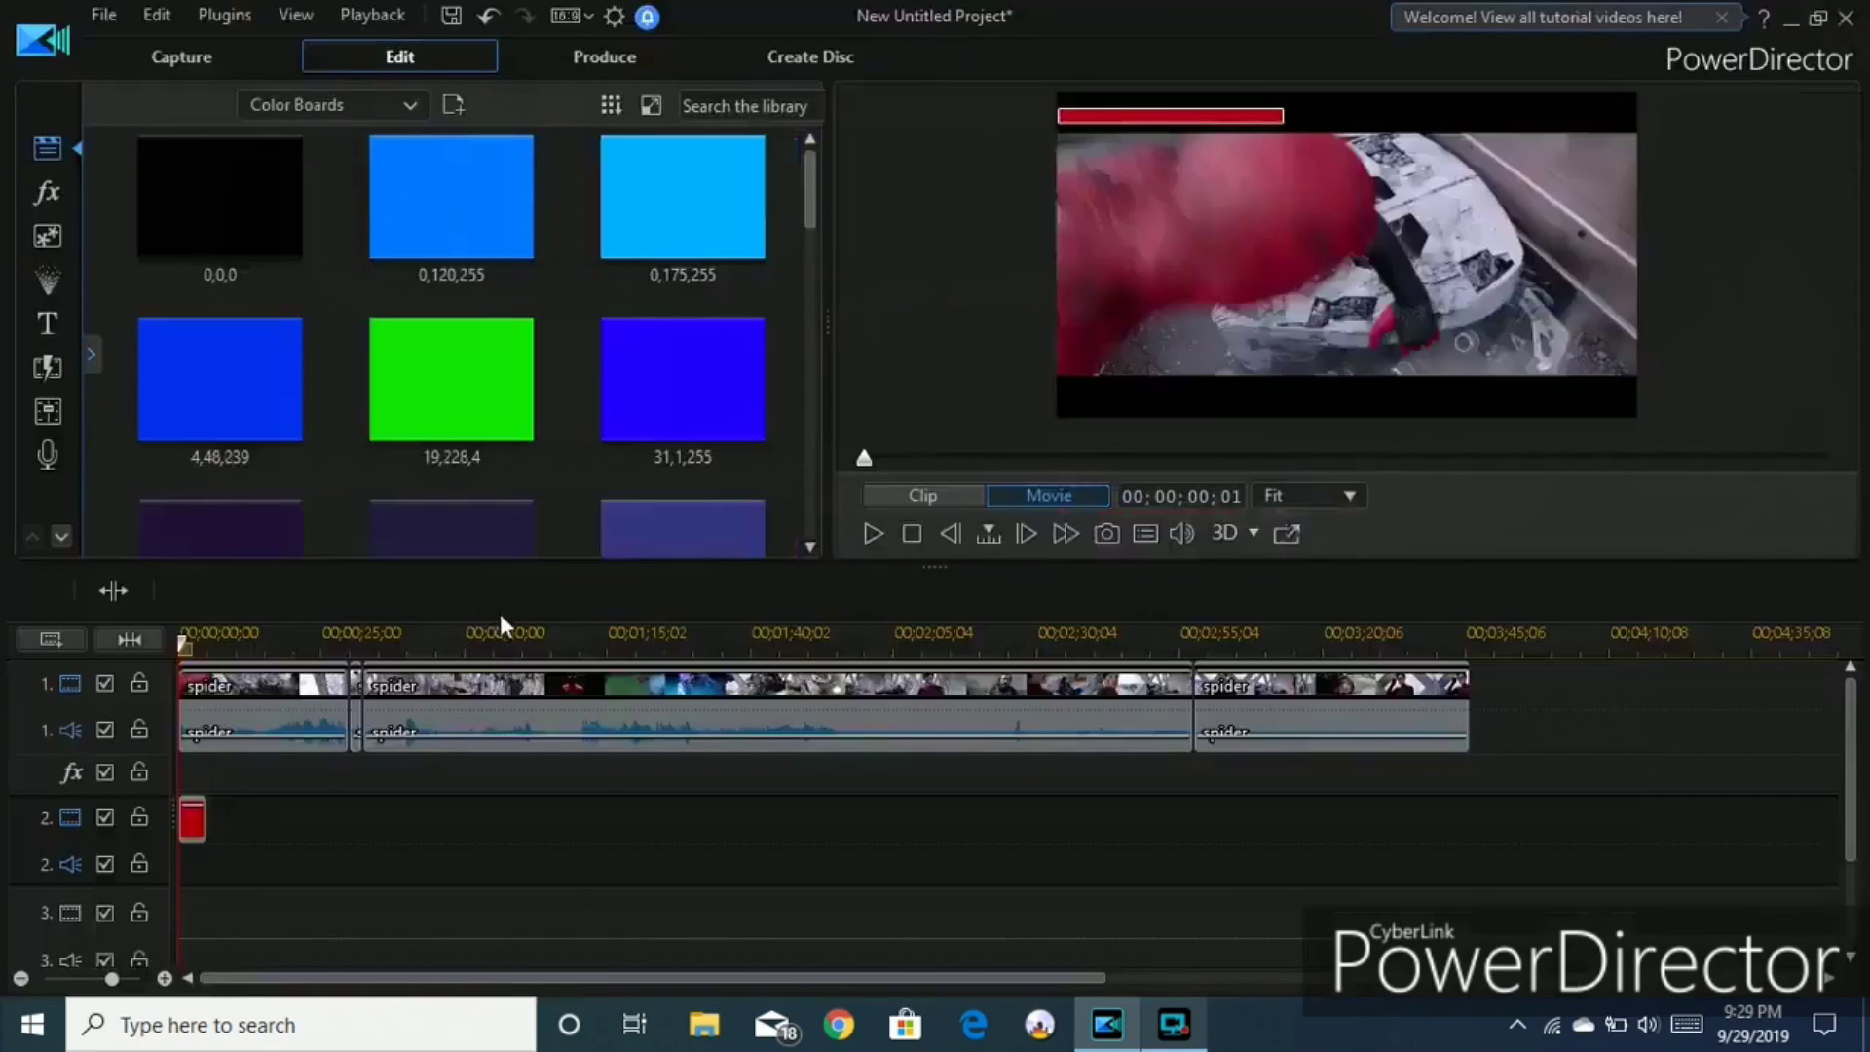
Extend the red health bar clip on track 2 to the end of the video.
{"action": "left_click", "coordinate": [203, 818]}
{"action": "left_click_drag", "start_coordinate": [203, 818], "coordinate": [1466, 917]}
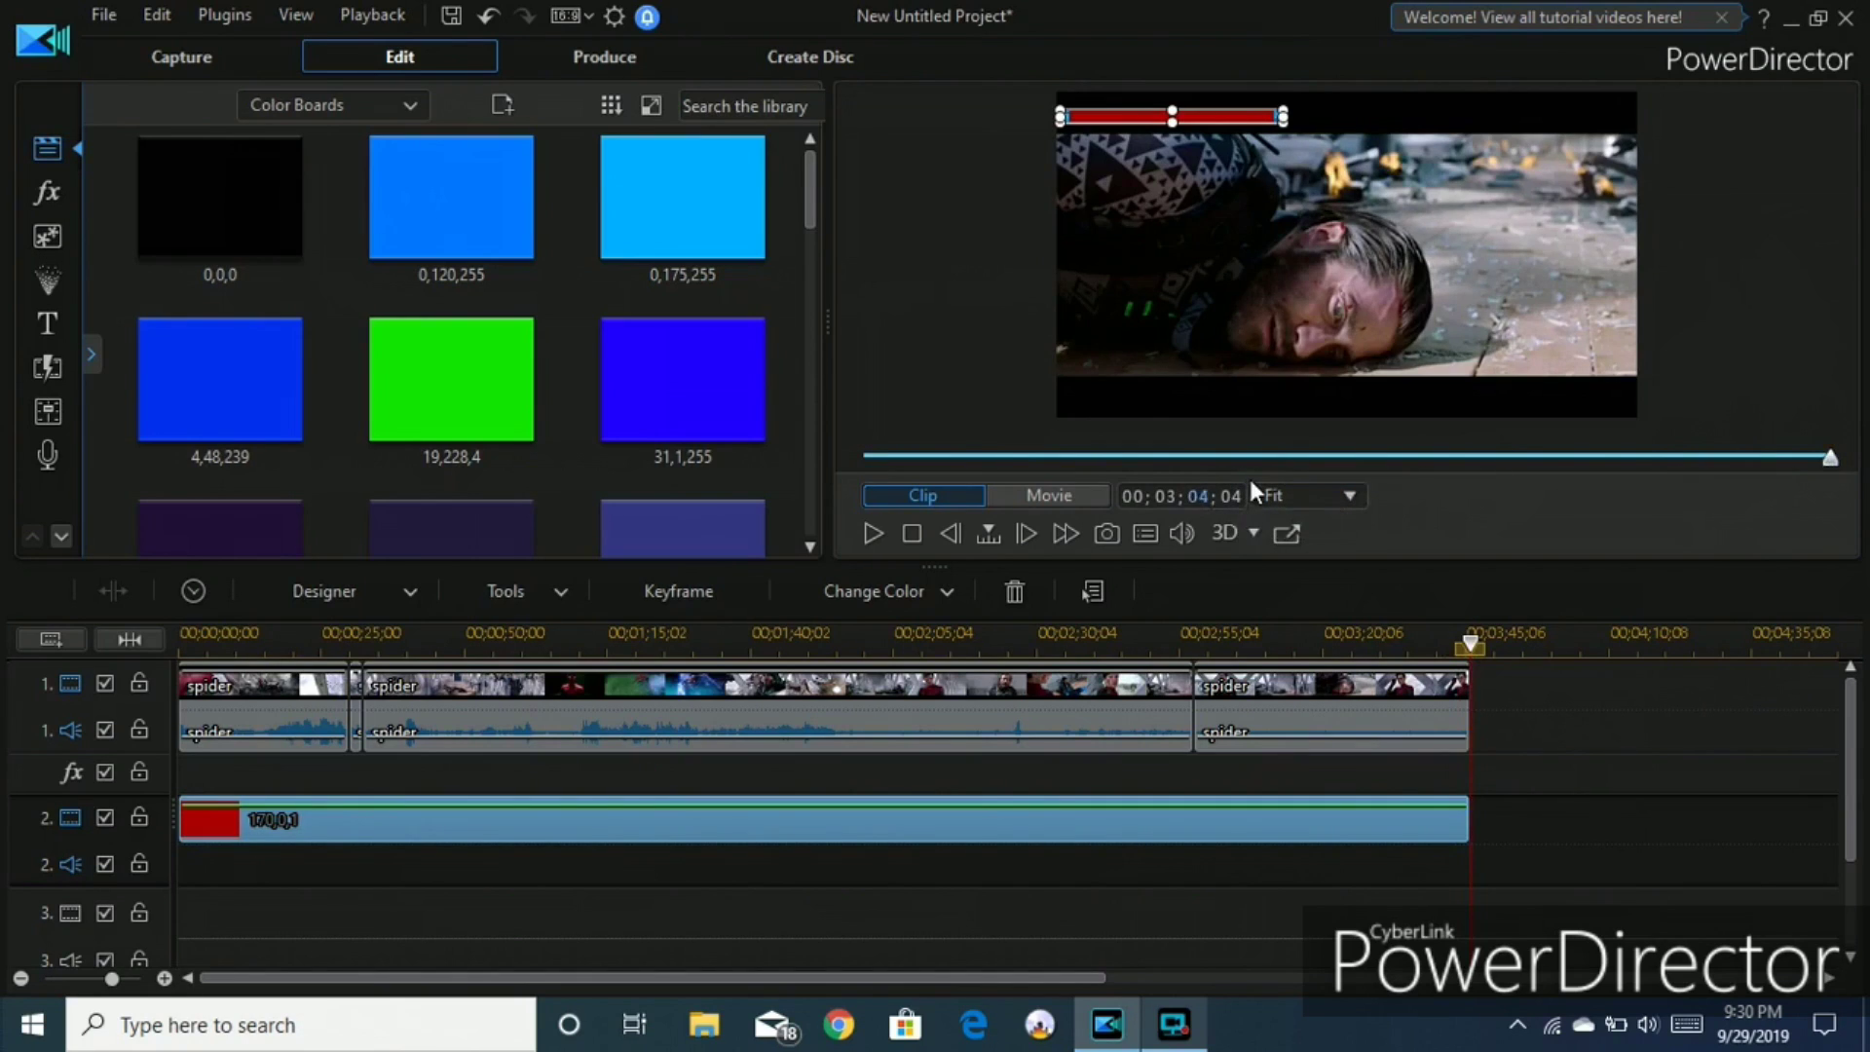
Split the red clip on track 2 at 00;03;44;06, just before the final scene, and remove the leftover end piece.
{"action": "key", "text": "End"}
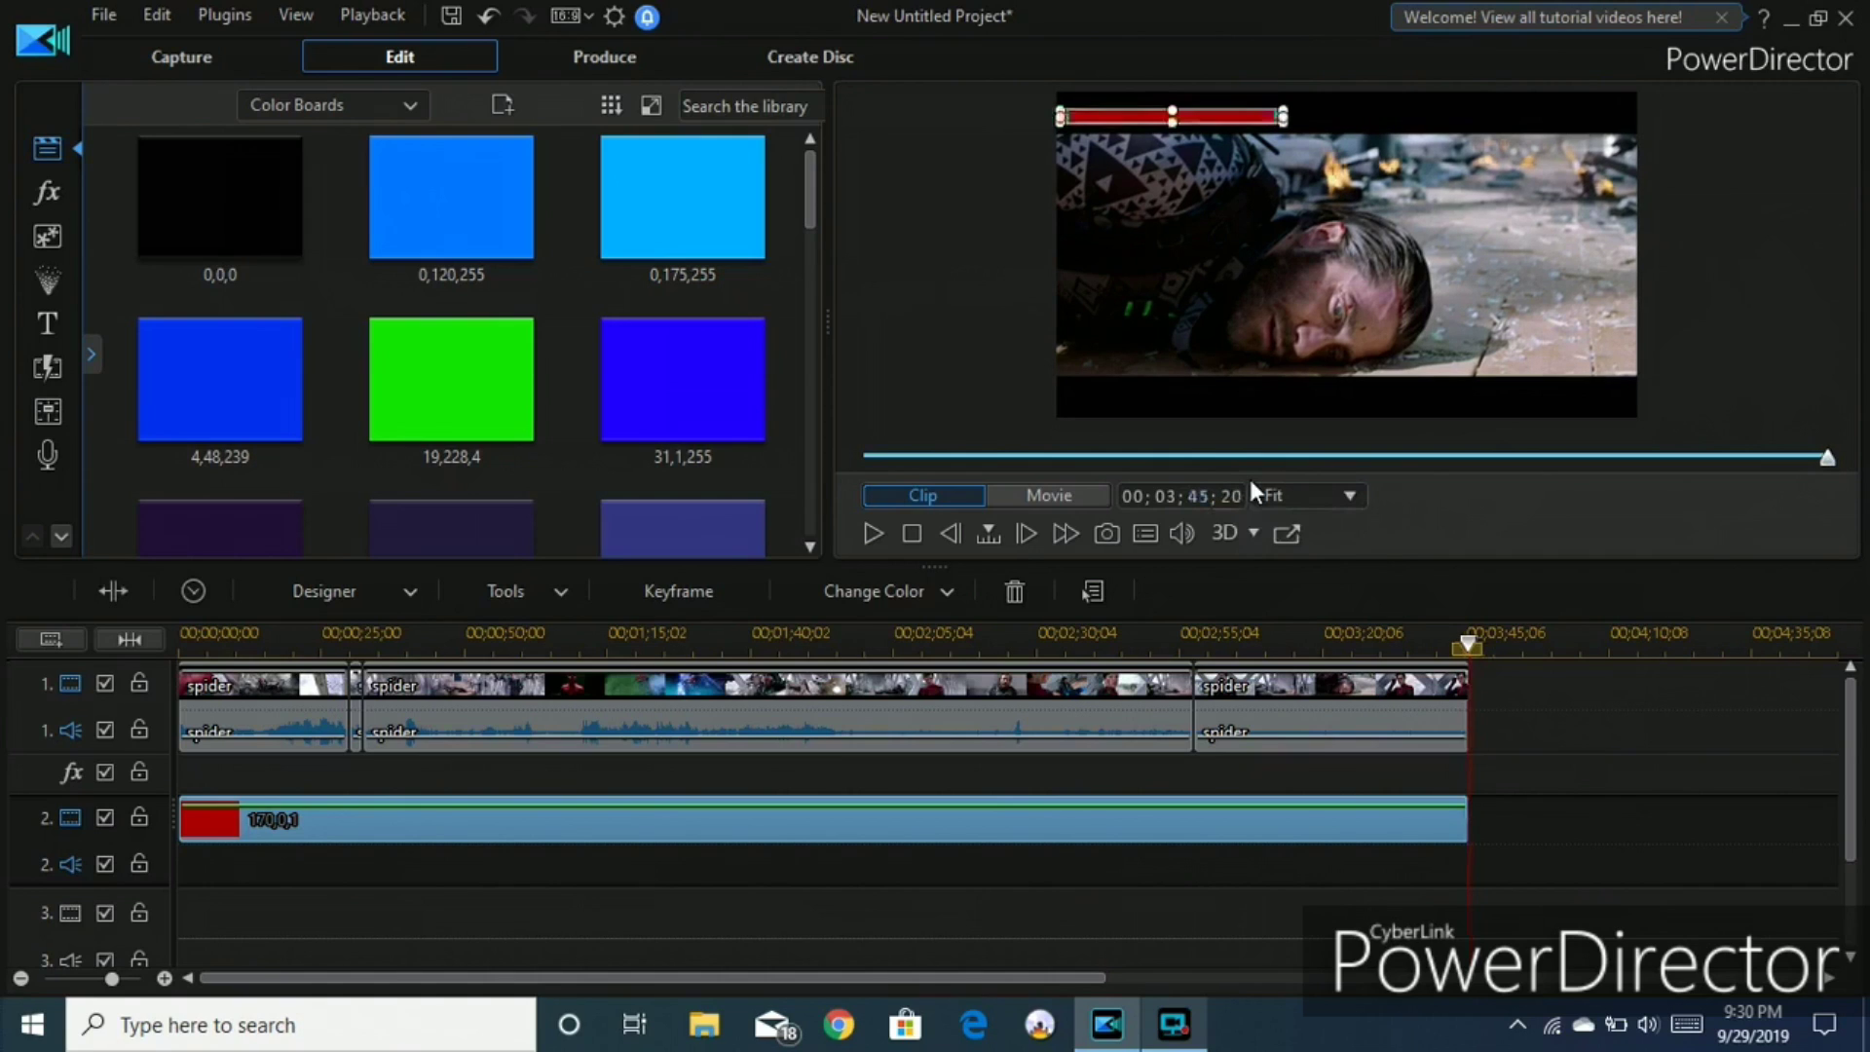
{"action": "key", "text": "Left"}
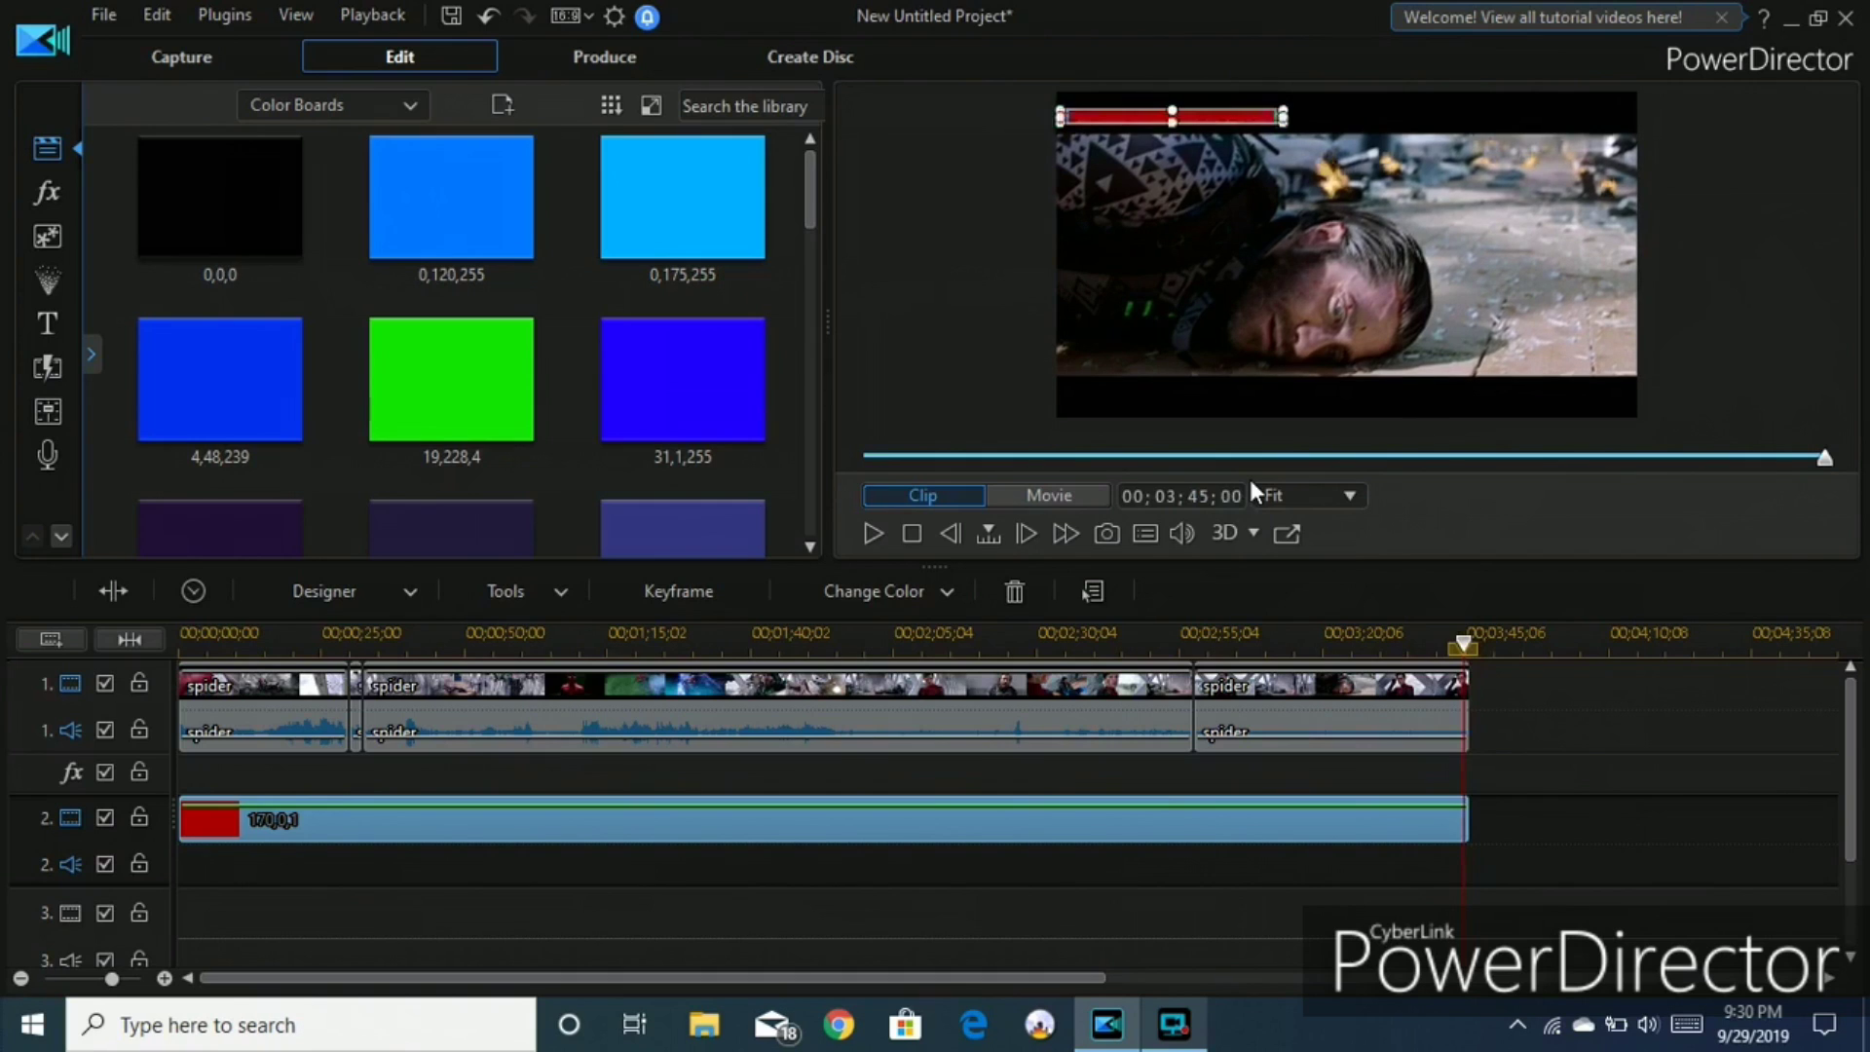
{"action": "left_click", "coordinate": [1464, 446]}
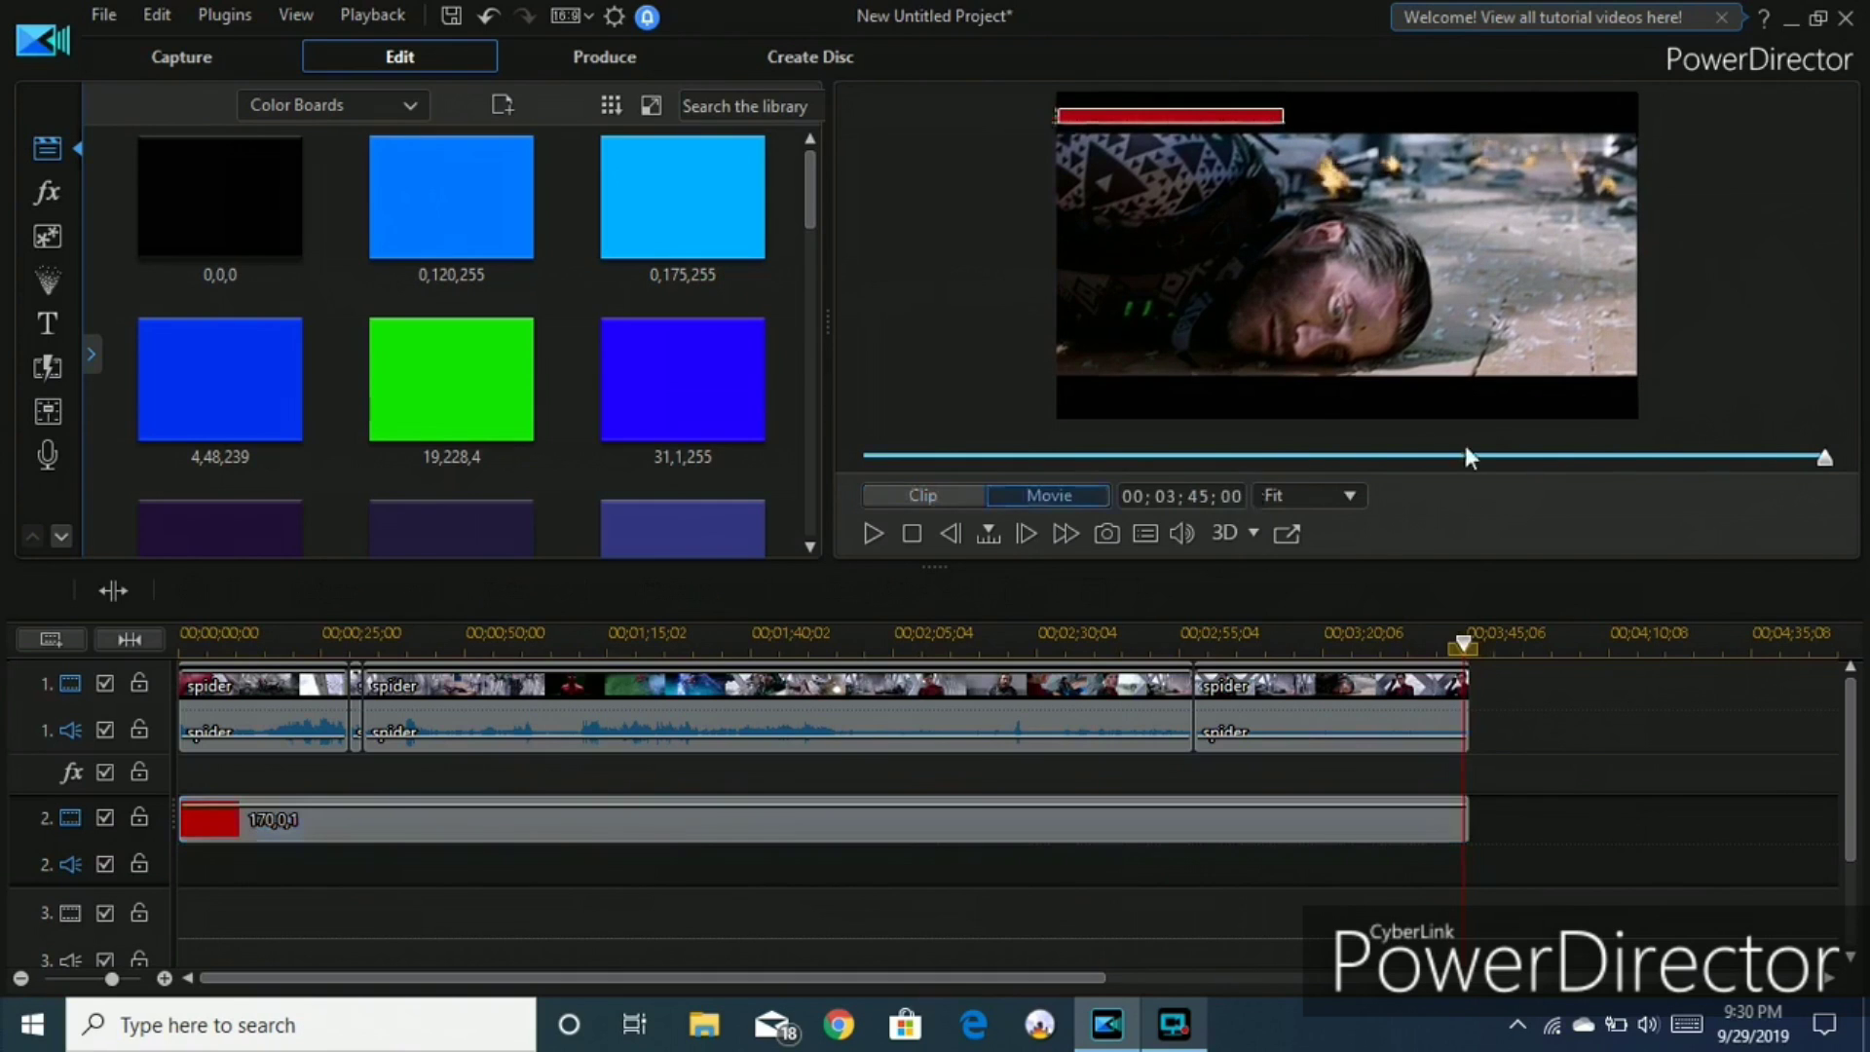
{"action": "left_click", "coordinate": [1803, 454]}
{"action": "key", "text": "space"}
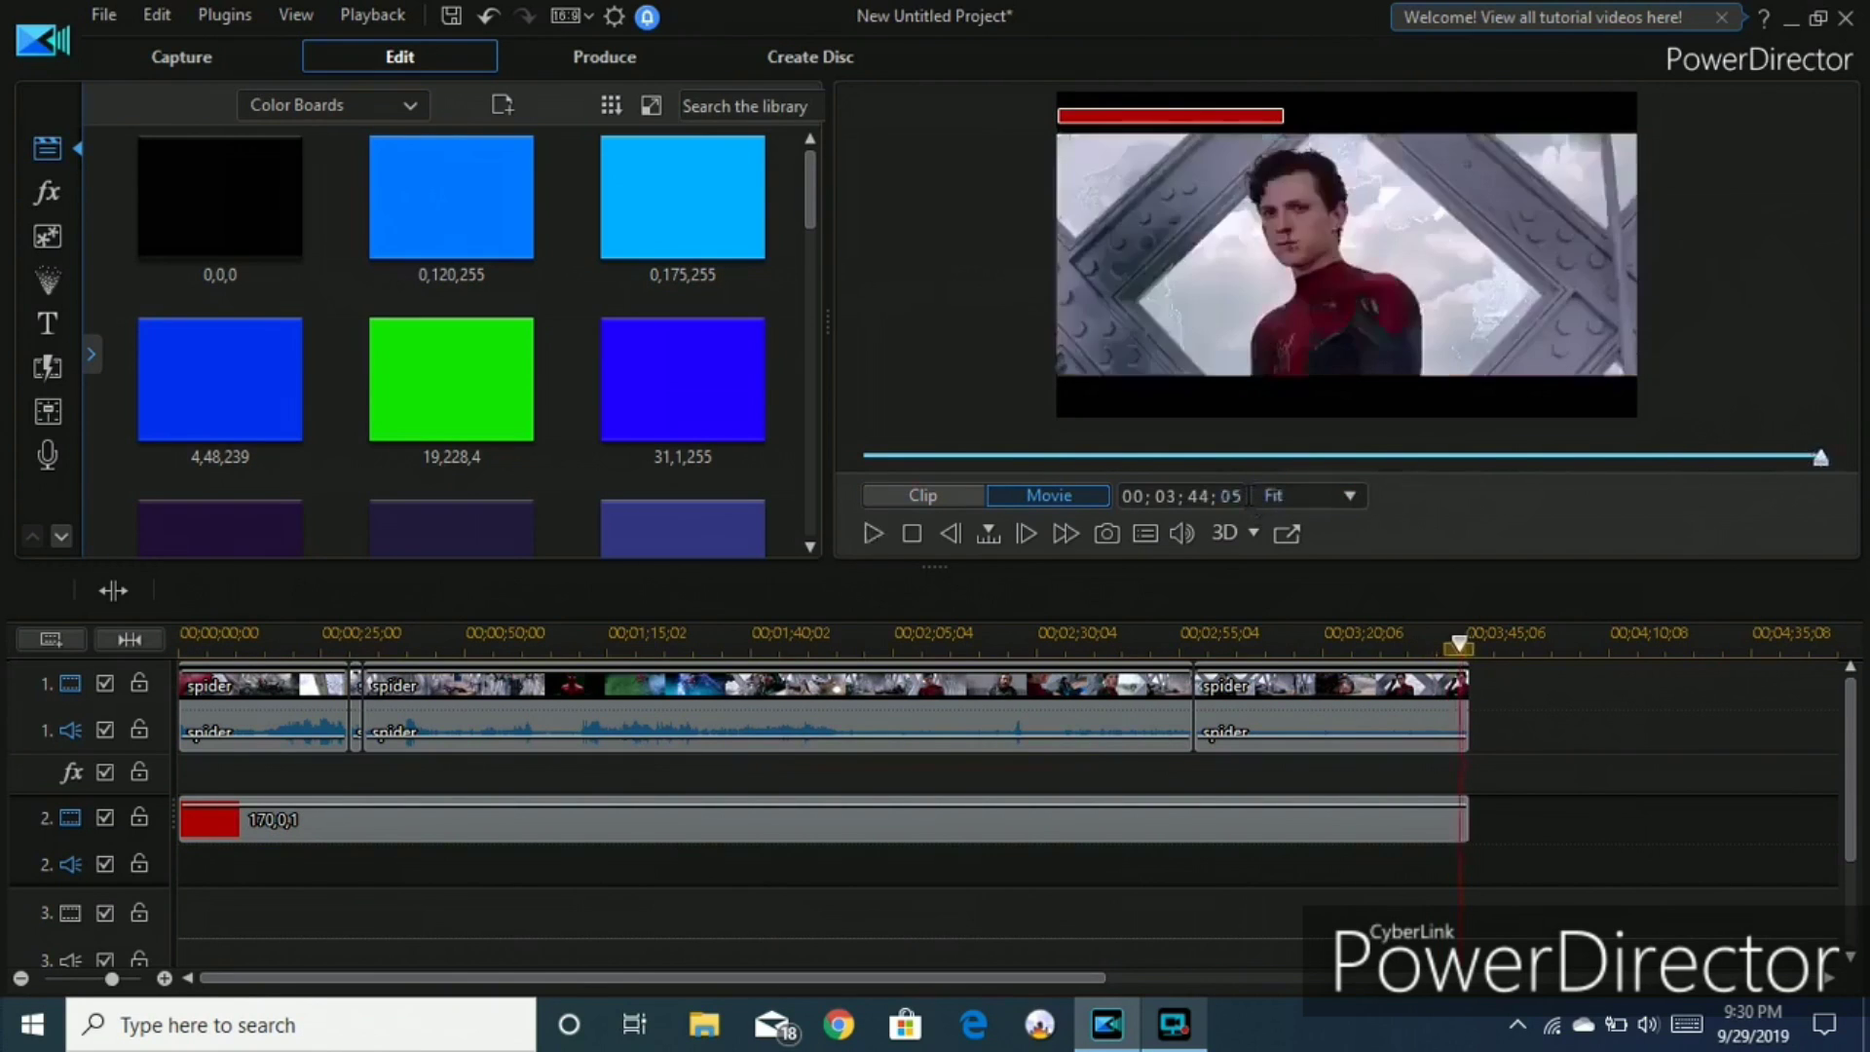
{"action": "left_click", "coordinate": [1451, 828]}
{"action": "right_click", "coordinate": [1451, 828]}
{"action": "left_click", "coordinate": [1440, 343]}
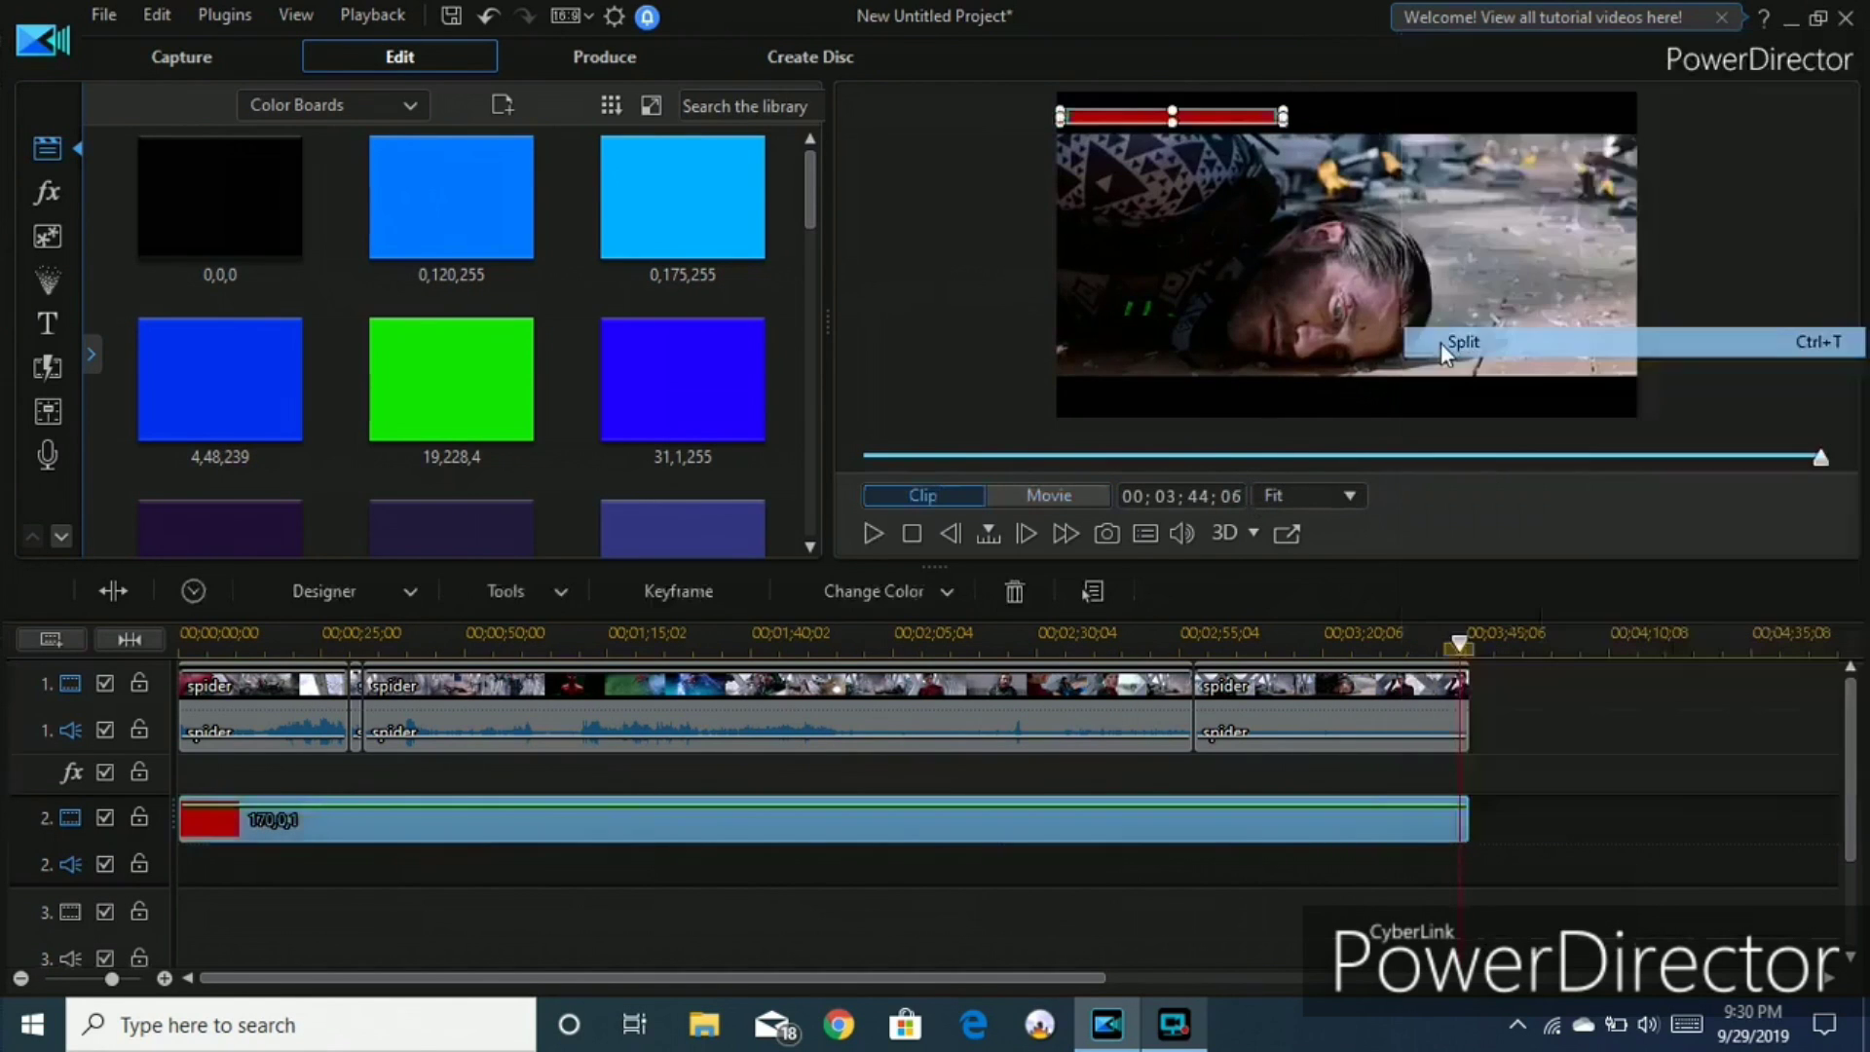
Copy the red health bar clip and paste and insert it at the start of track 3.
{"action": "left_click", "coordinate": [209, 820]}
{"action": "right_click", "coordinate": [204, 828]}
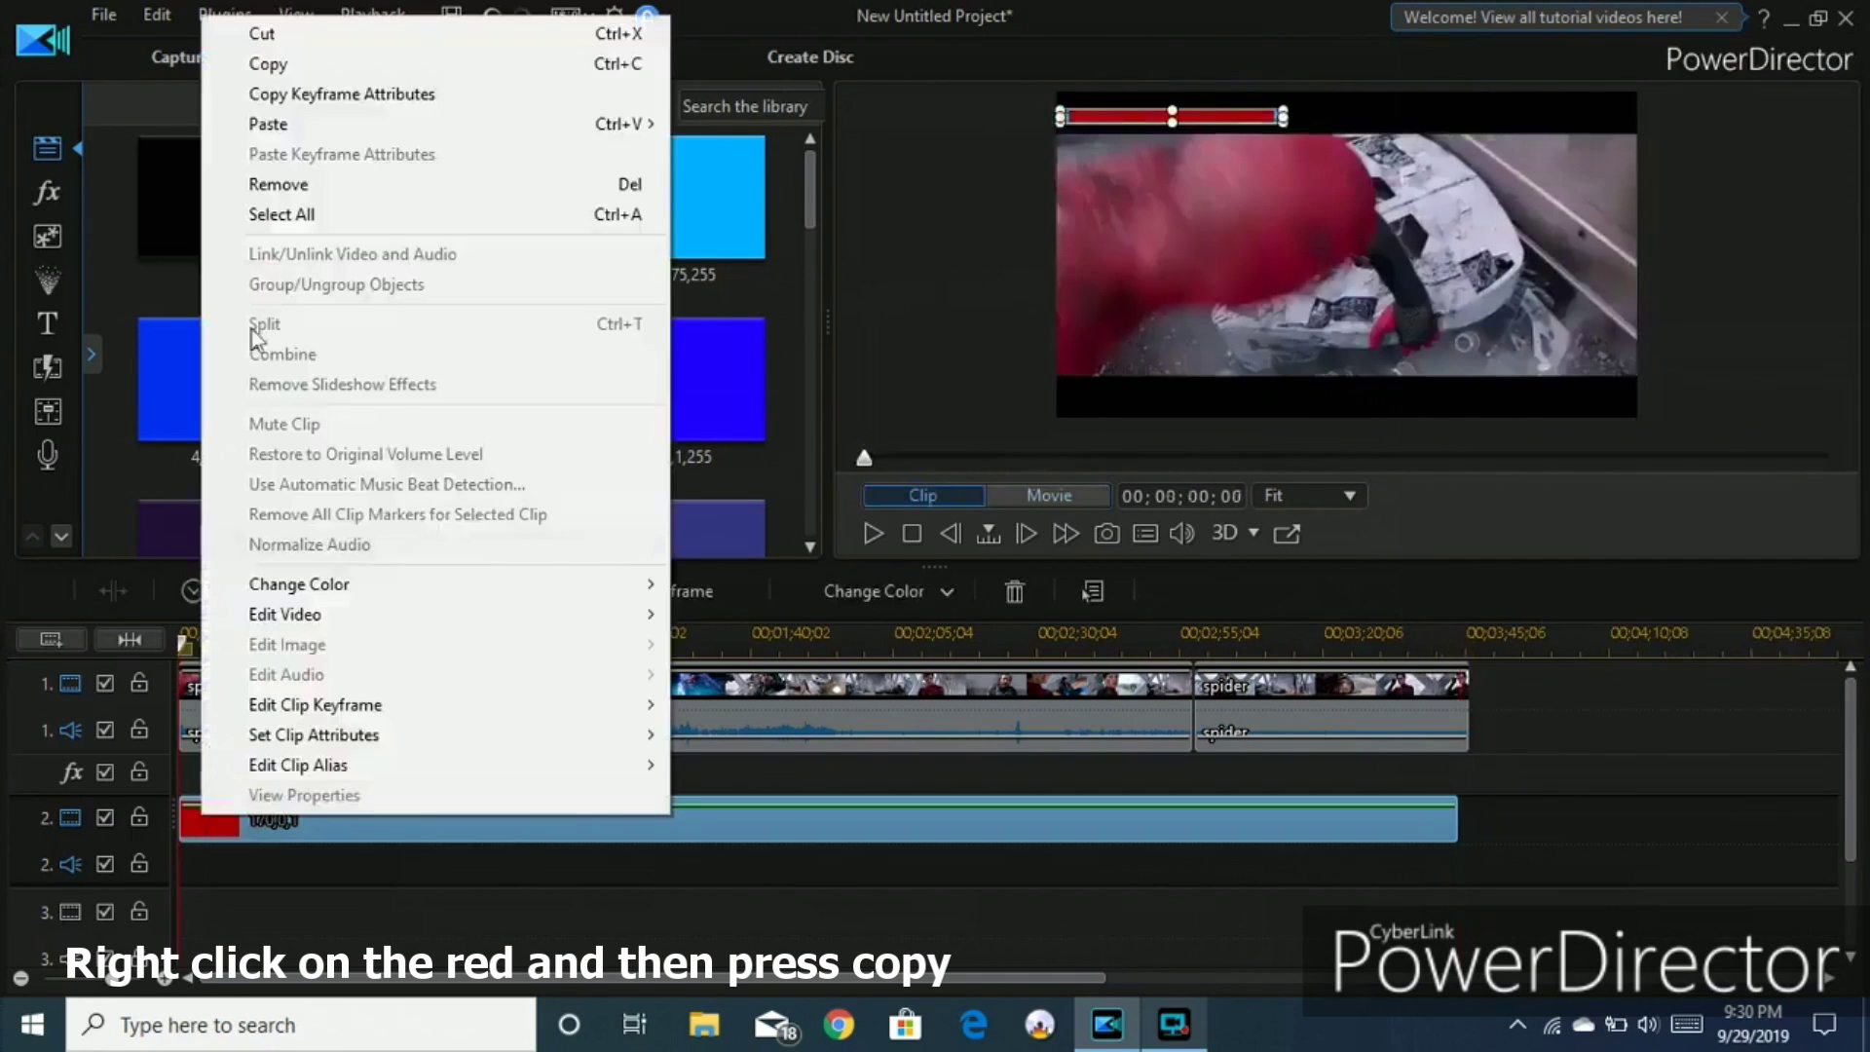
{"action": "left_click", "coordinate": [333, 60]}
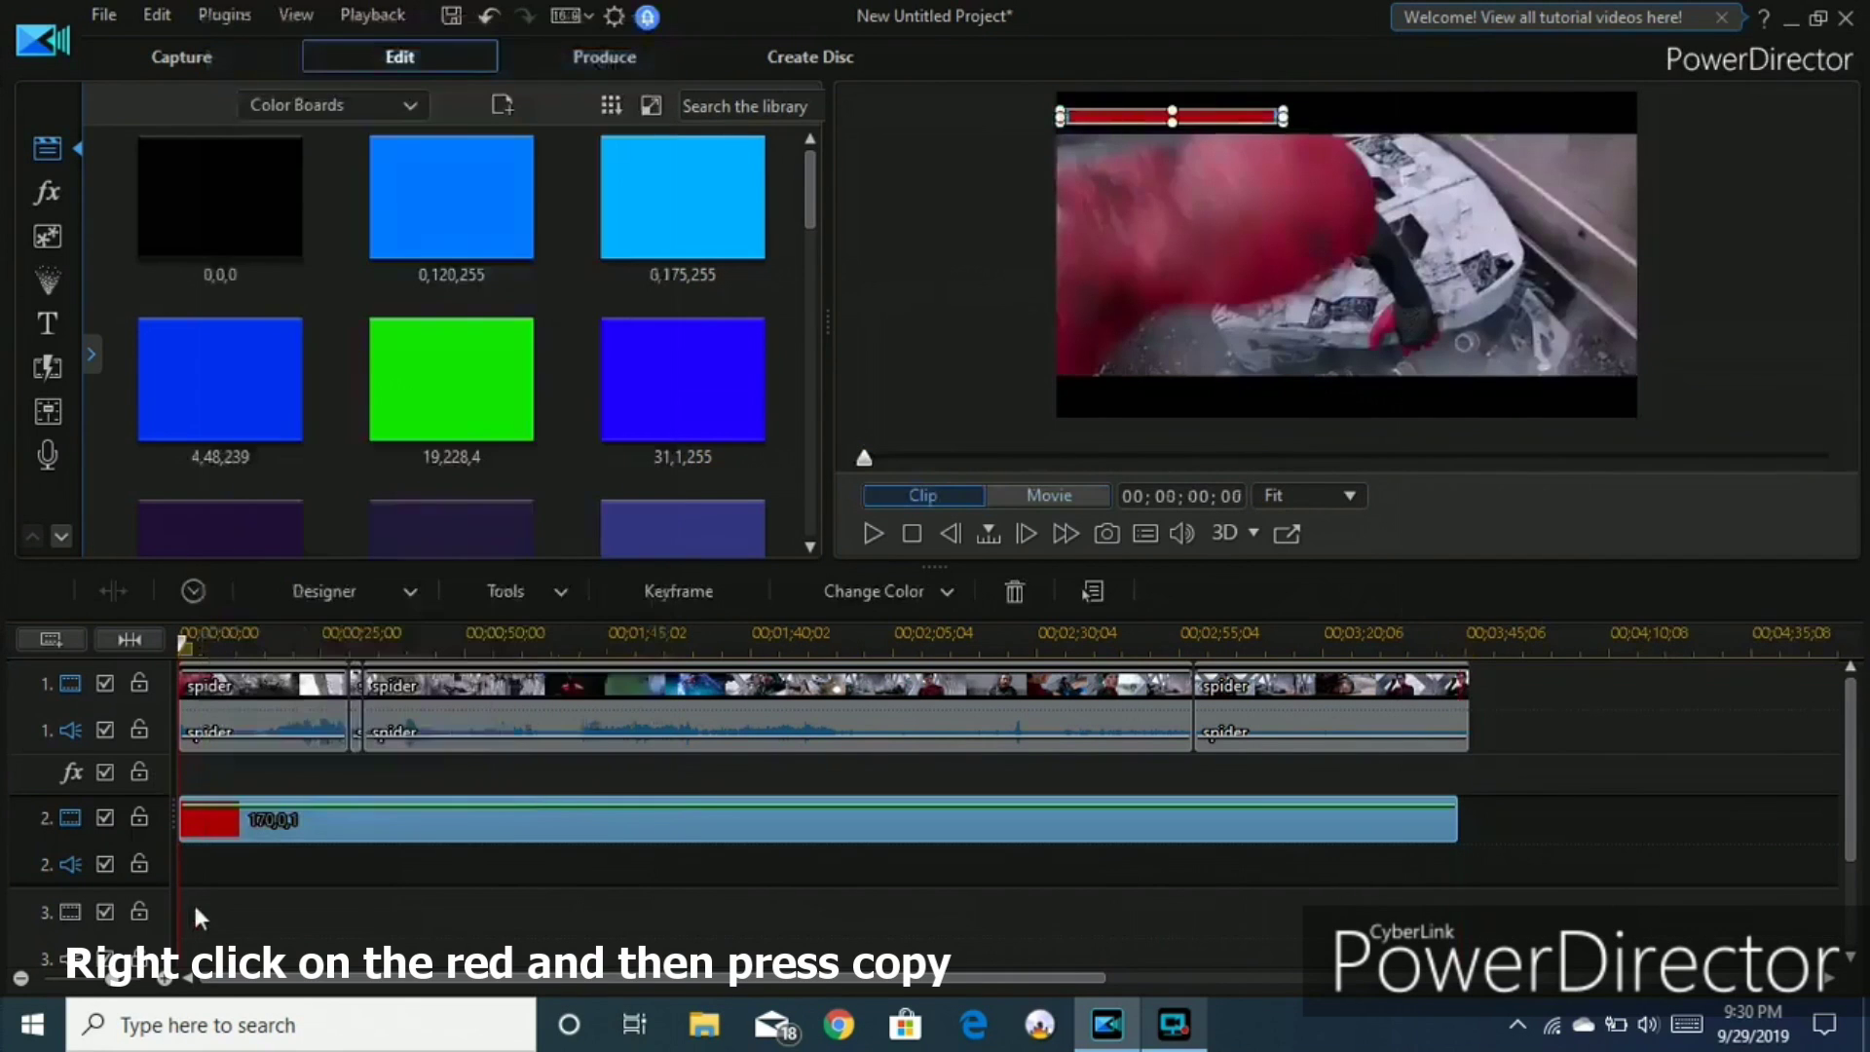
{"action": "right_click", "coordinate": [193, 901]}
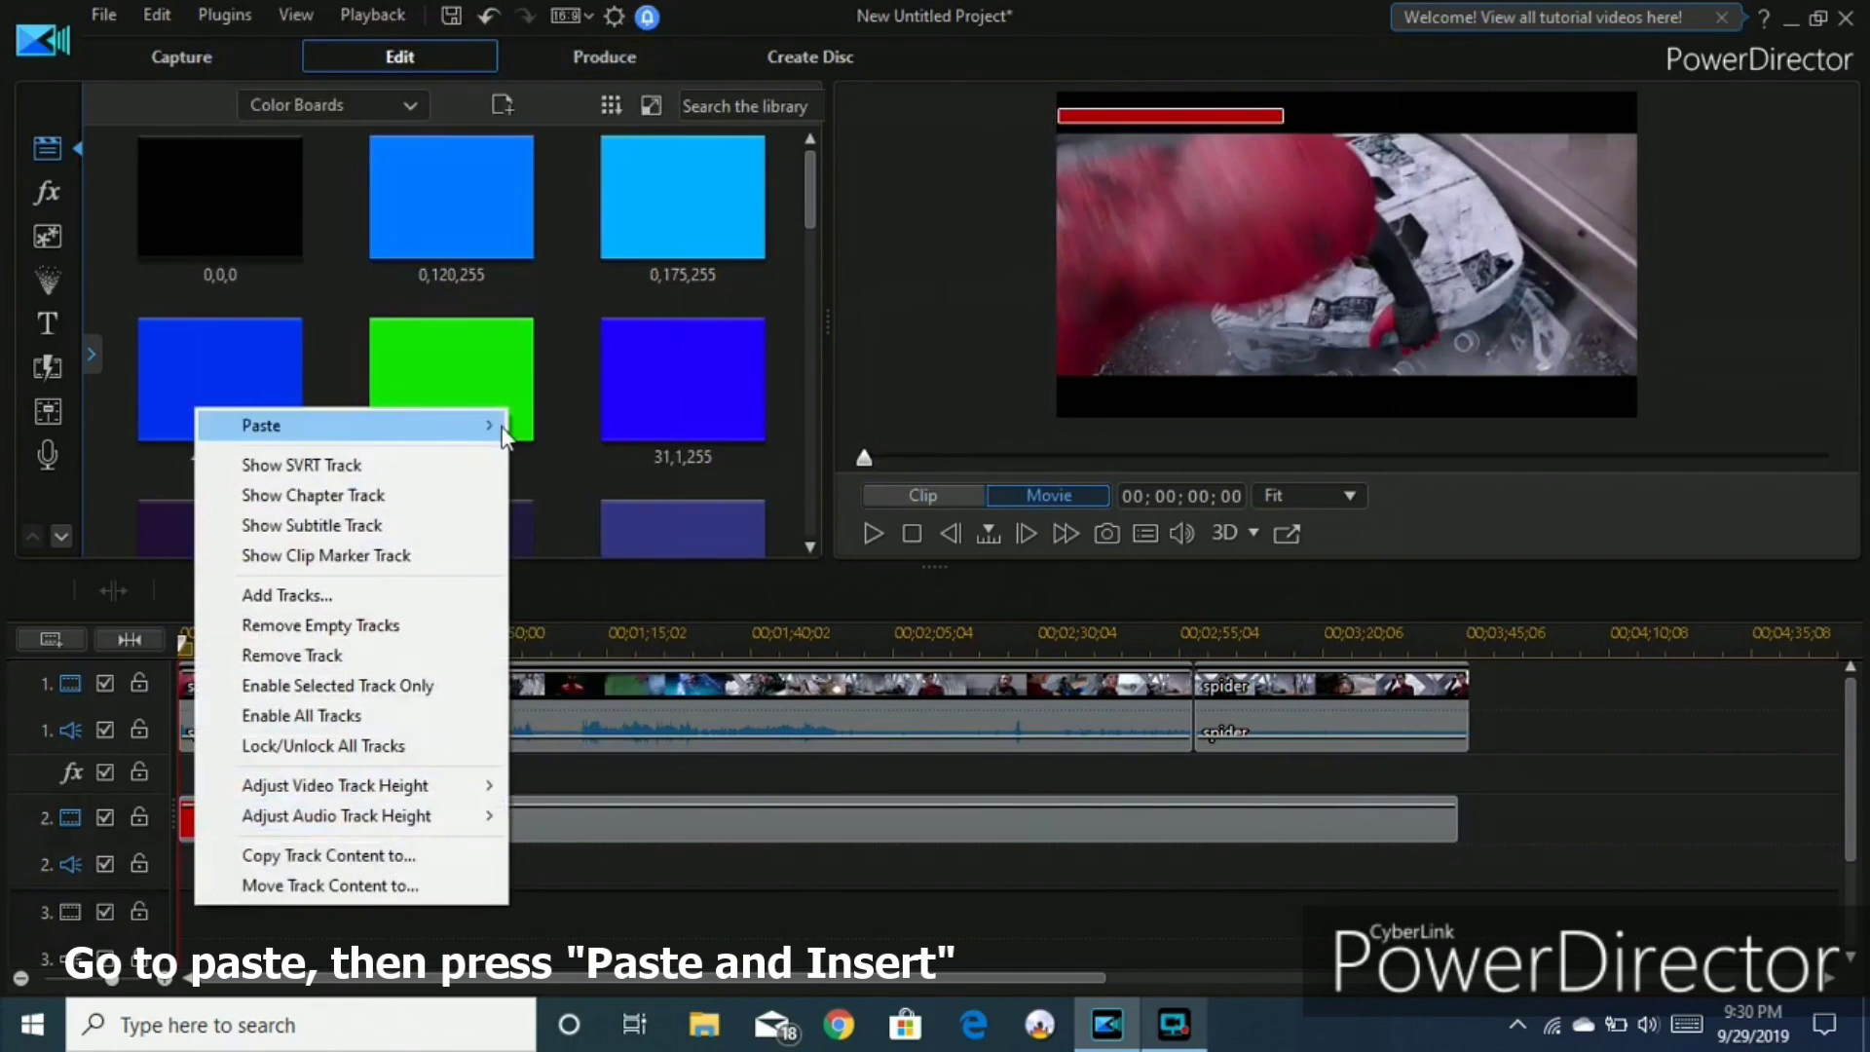
{"action": "mouse_move", "coordinate": [499, 424]}
{"action": "left_click", "coordinate": [652, 536]}
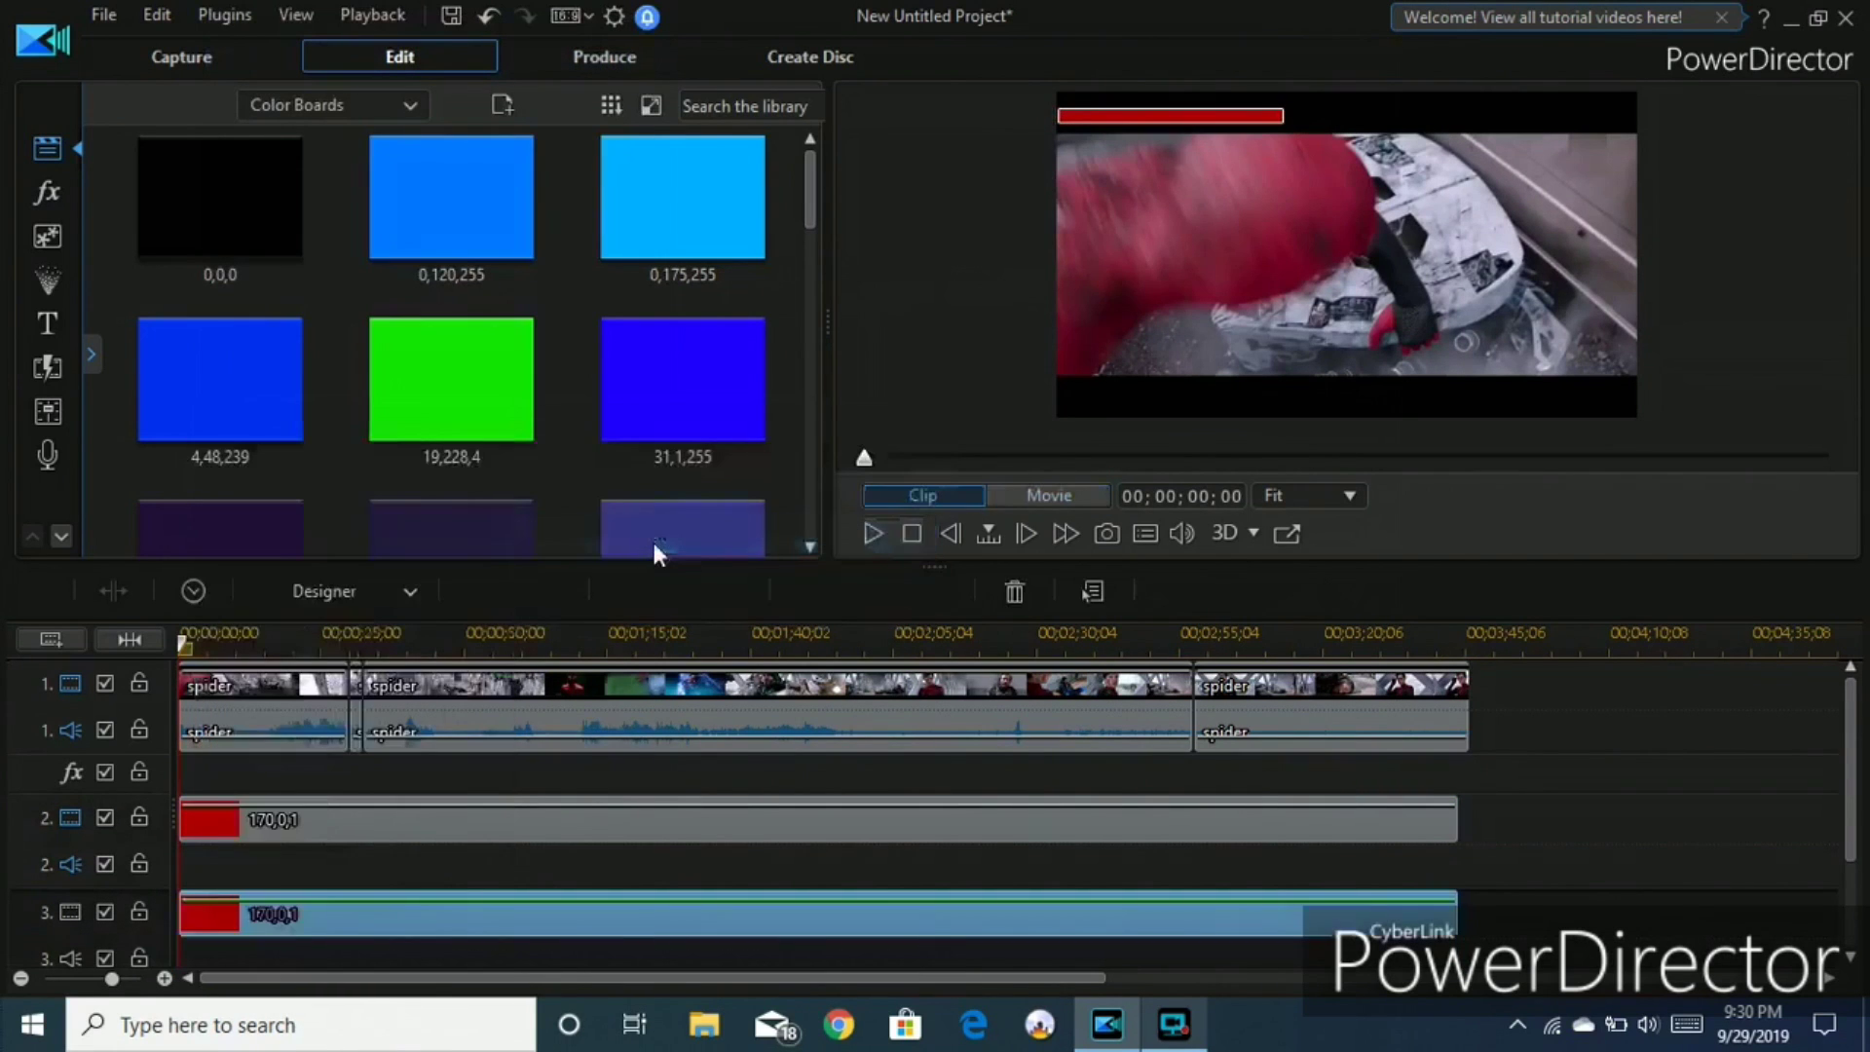
Disable the border on the track 3 health bar copy in PiP Designer, check the frame full screen and dock the preview.
{"action": "left_click", "coordinate": [650, 104]}
{"action": "right_click", "coordinate": [604, 115]}
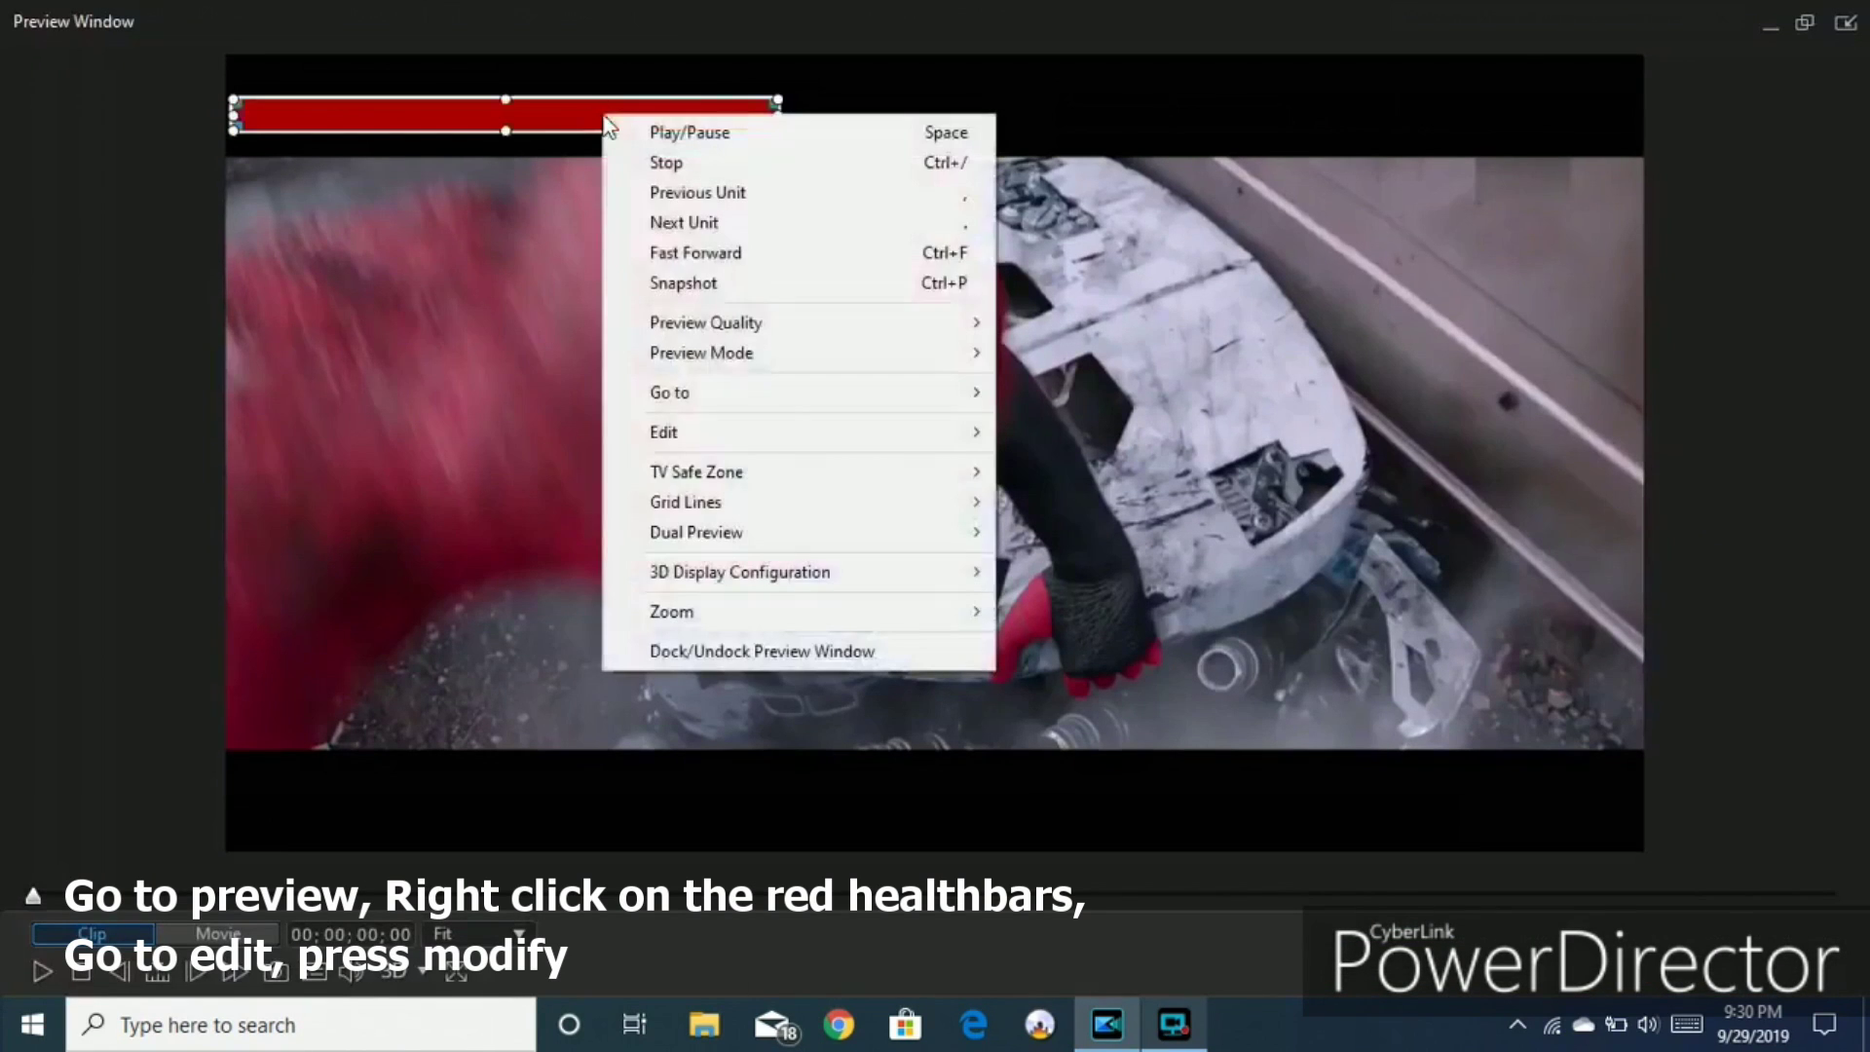
{"action": "mouse_move", "coordinate": [972, 432]}
{"action": "left_click", "coordinate": [1045, 429]}
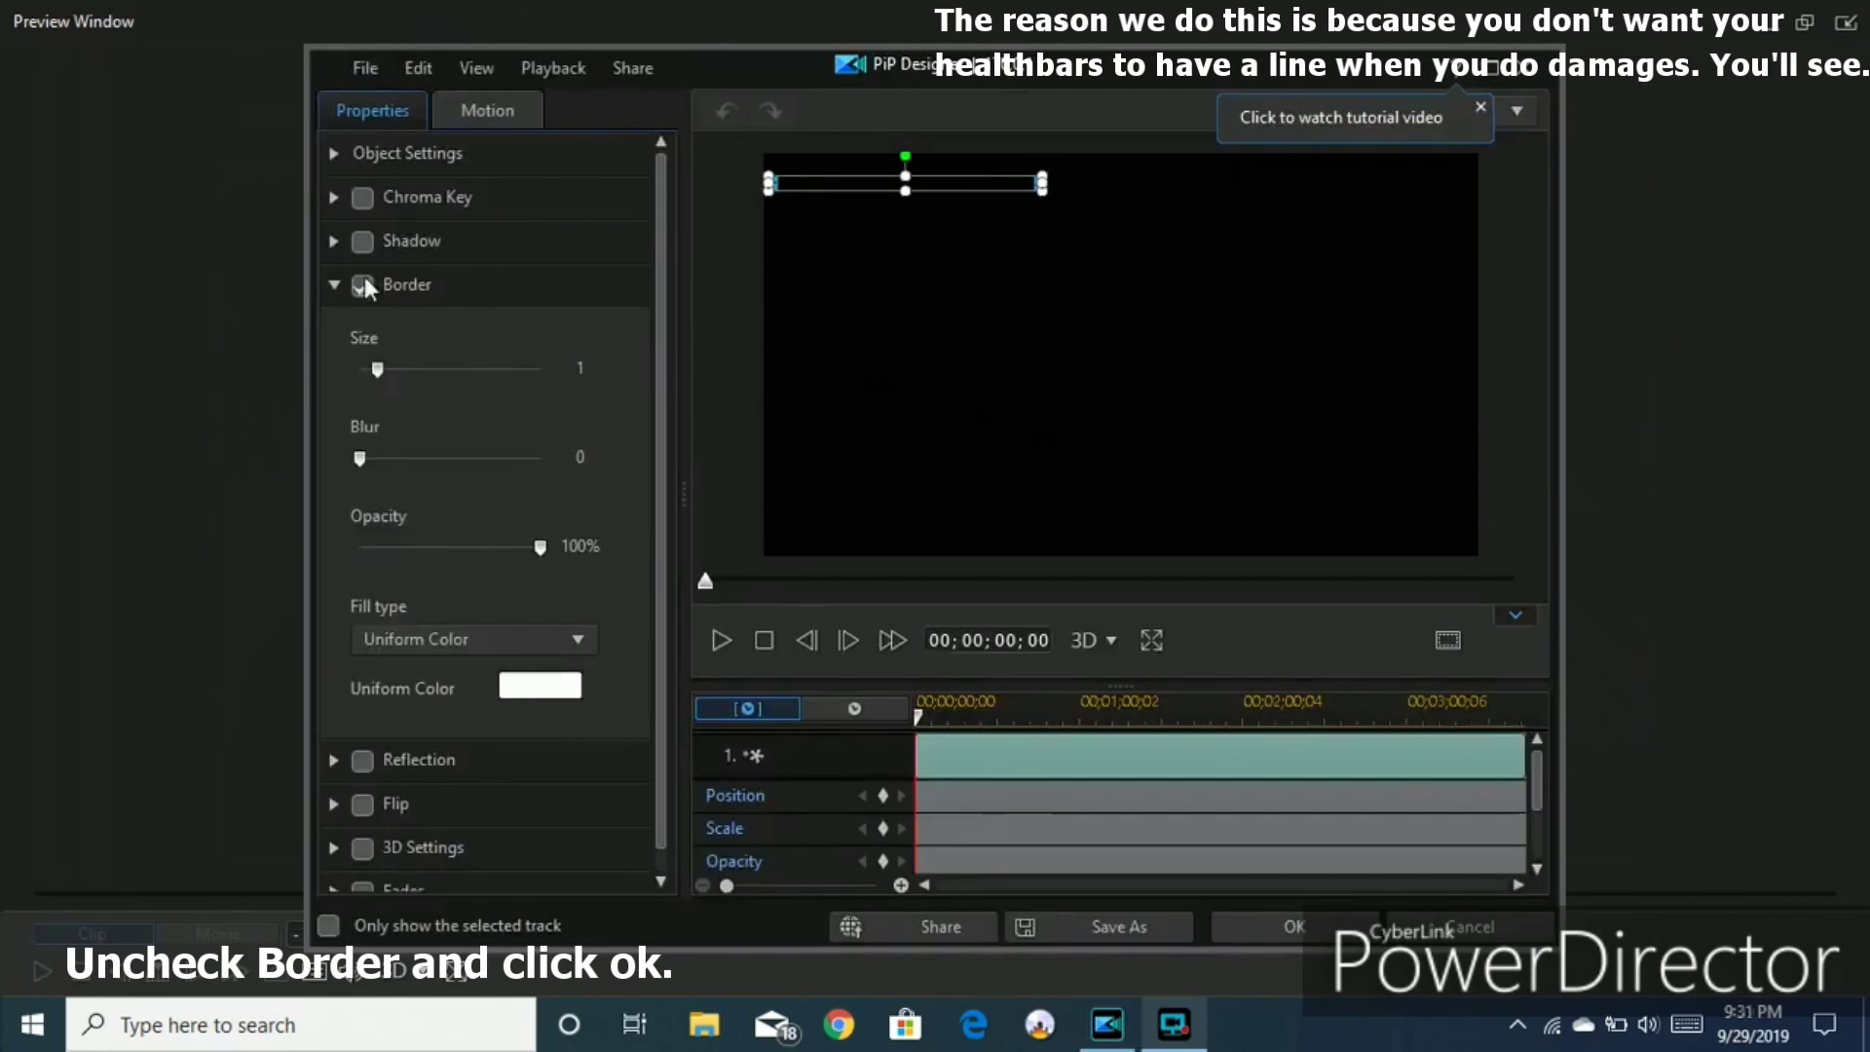
{"action": "left_click", "coordinate": [362, 283]}
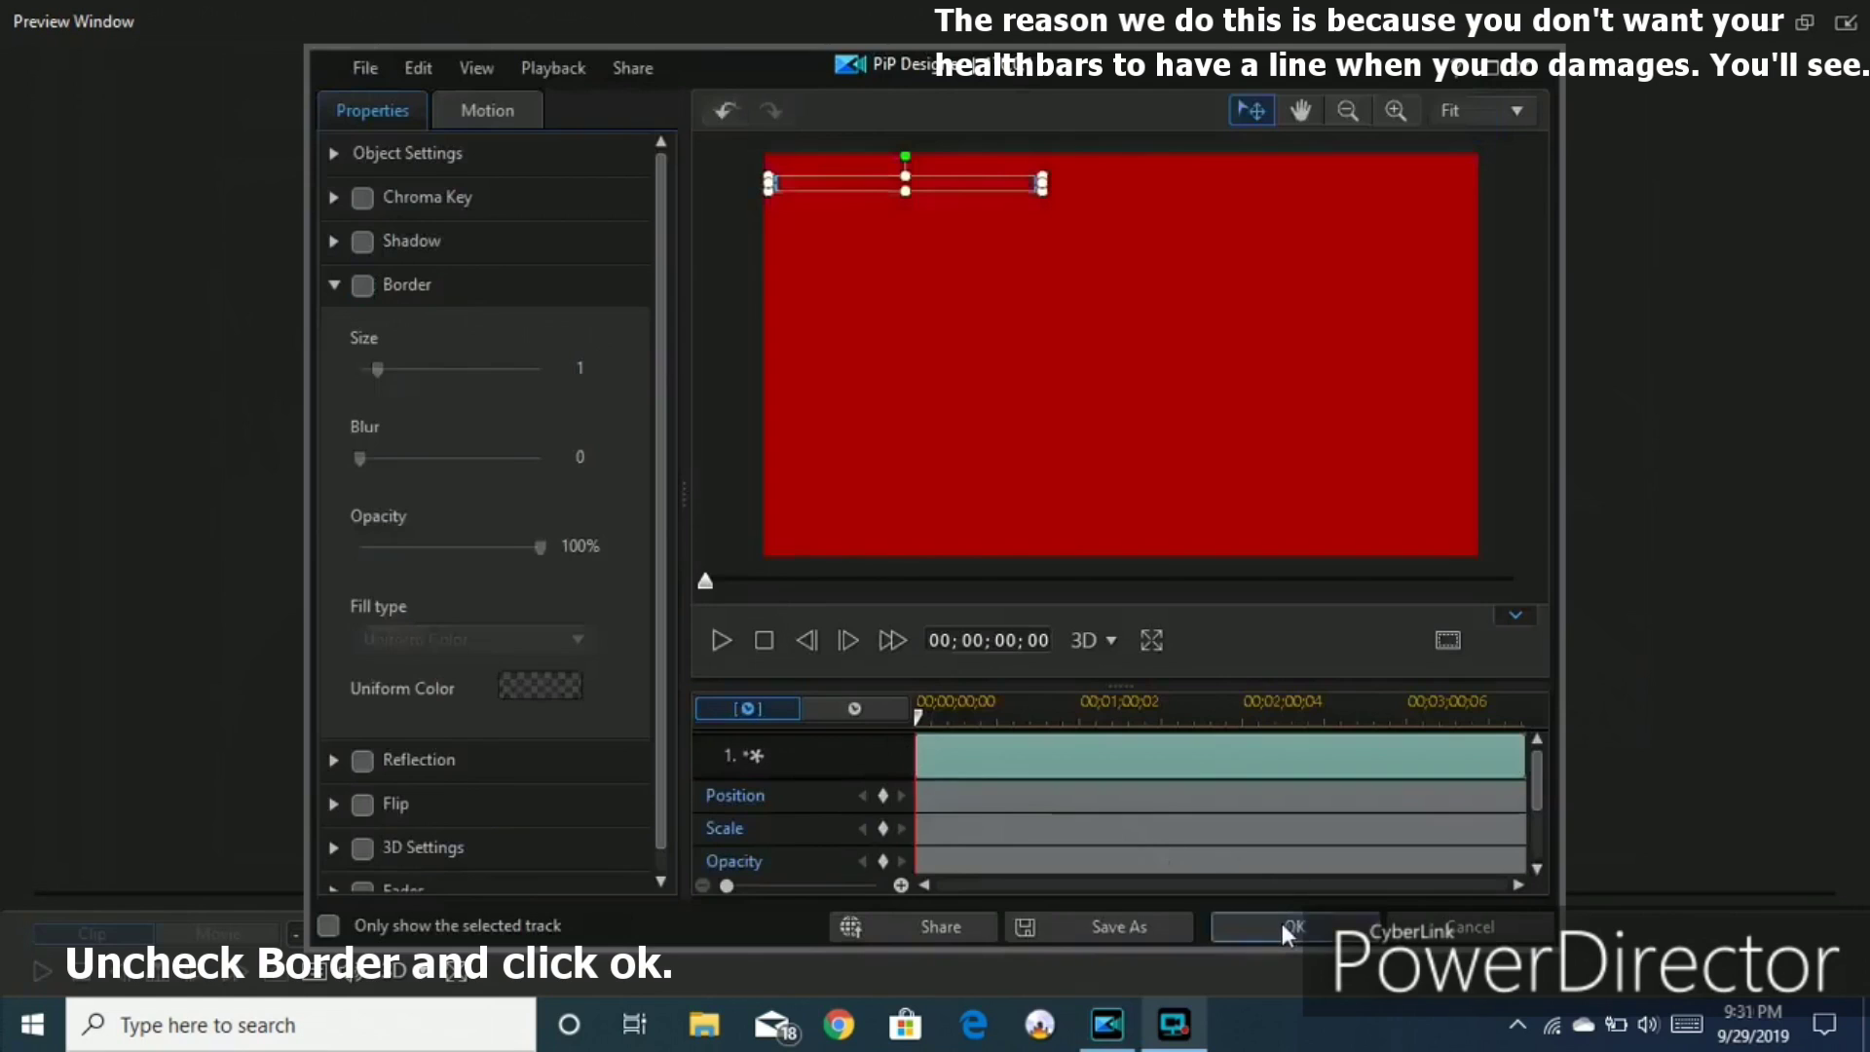
{"action": "left_click", "coordinate": [1281, 927]}
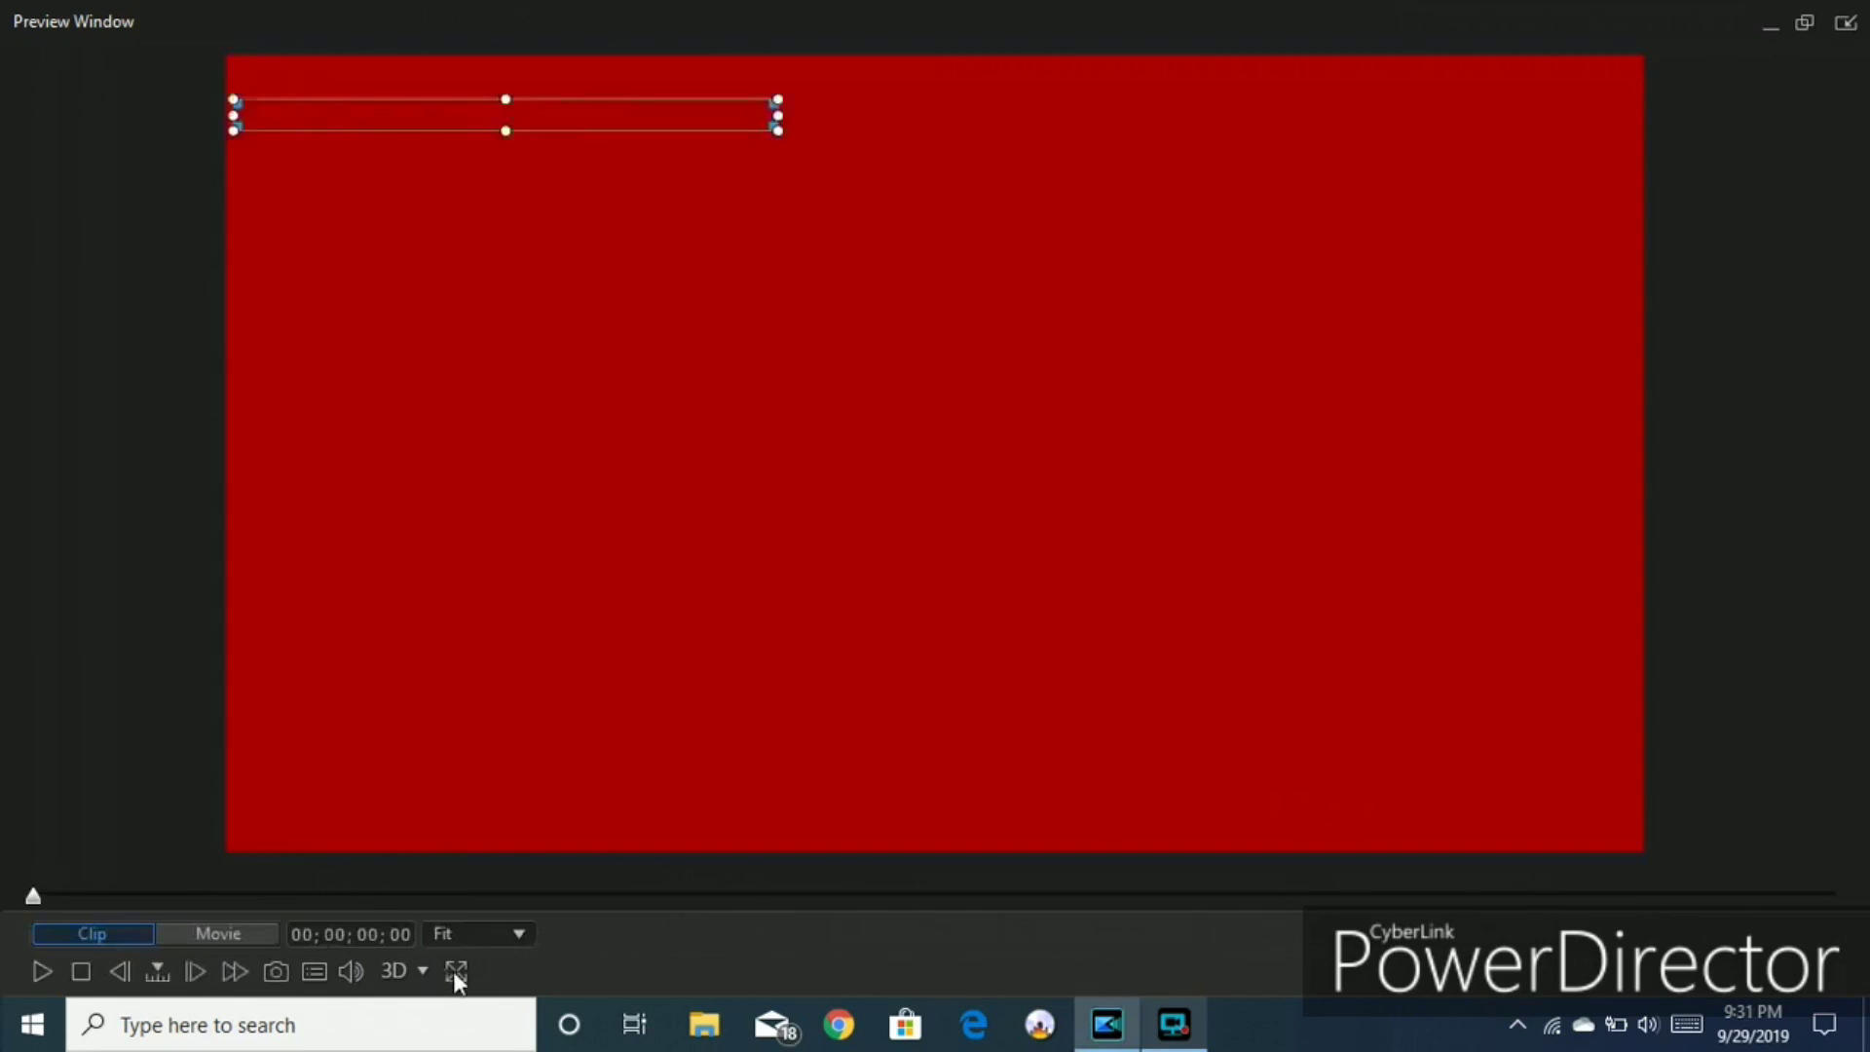
{"action": "left_click", "coordinate": [455, 971]}
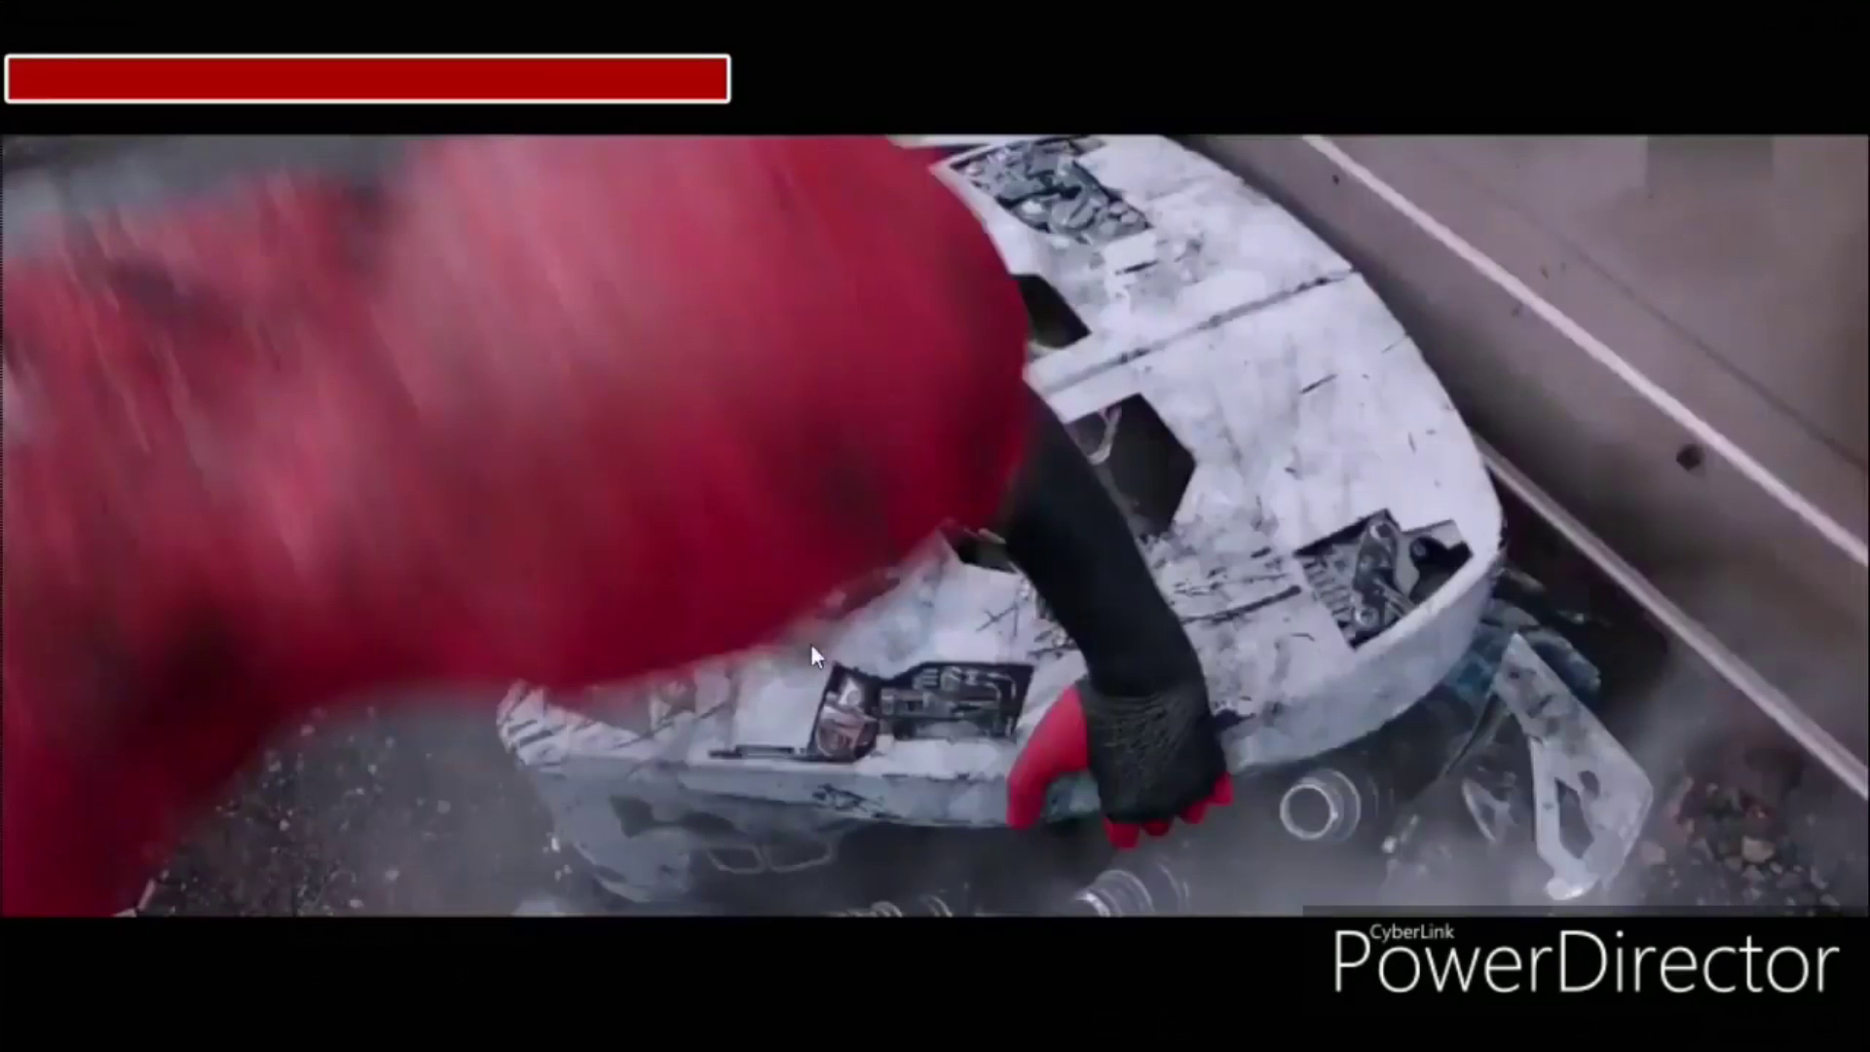
{"action": "key", "text": "Escape"}
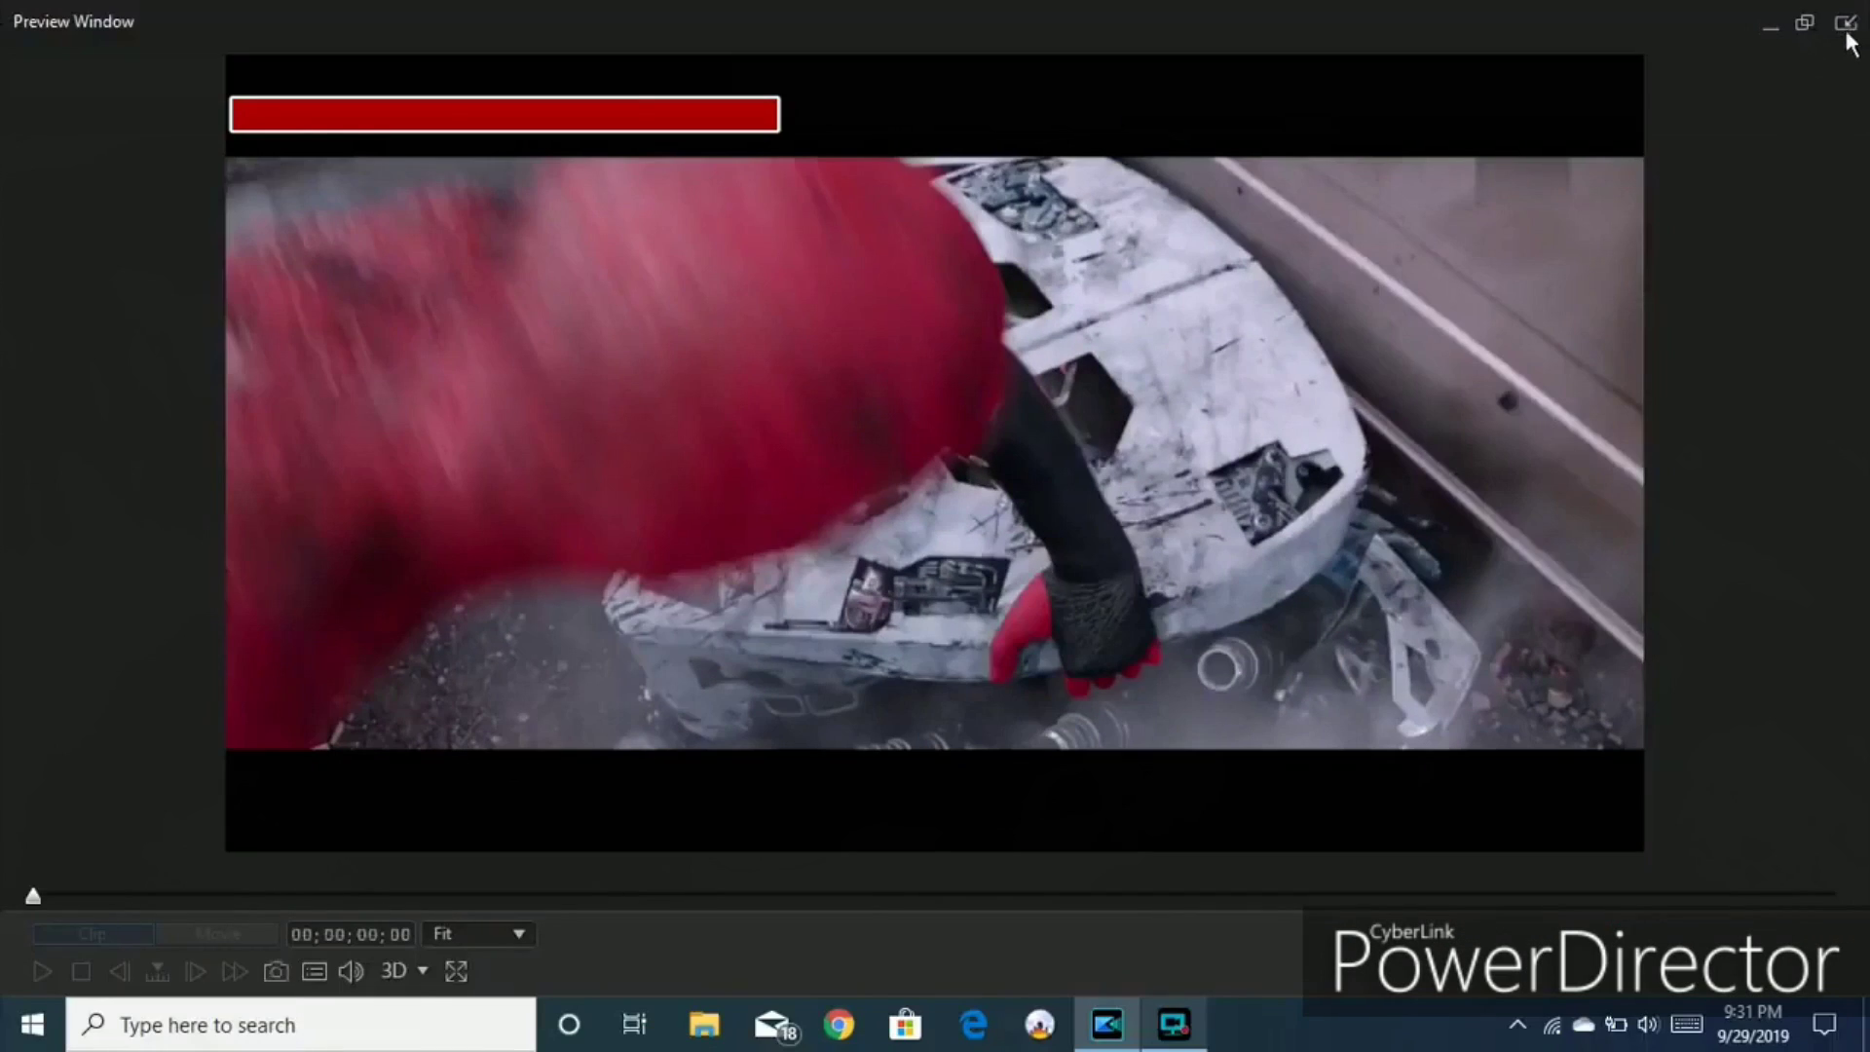
{"action": "left_click", "coordinate": [1846, 23]}
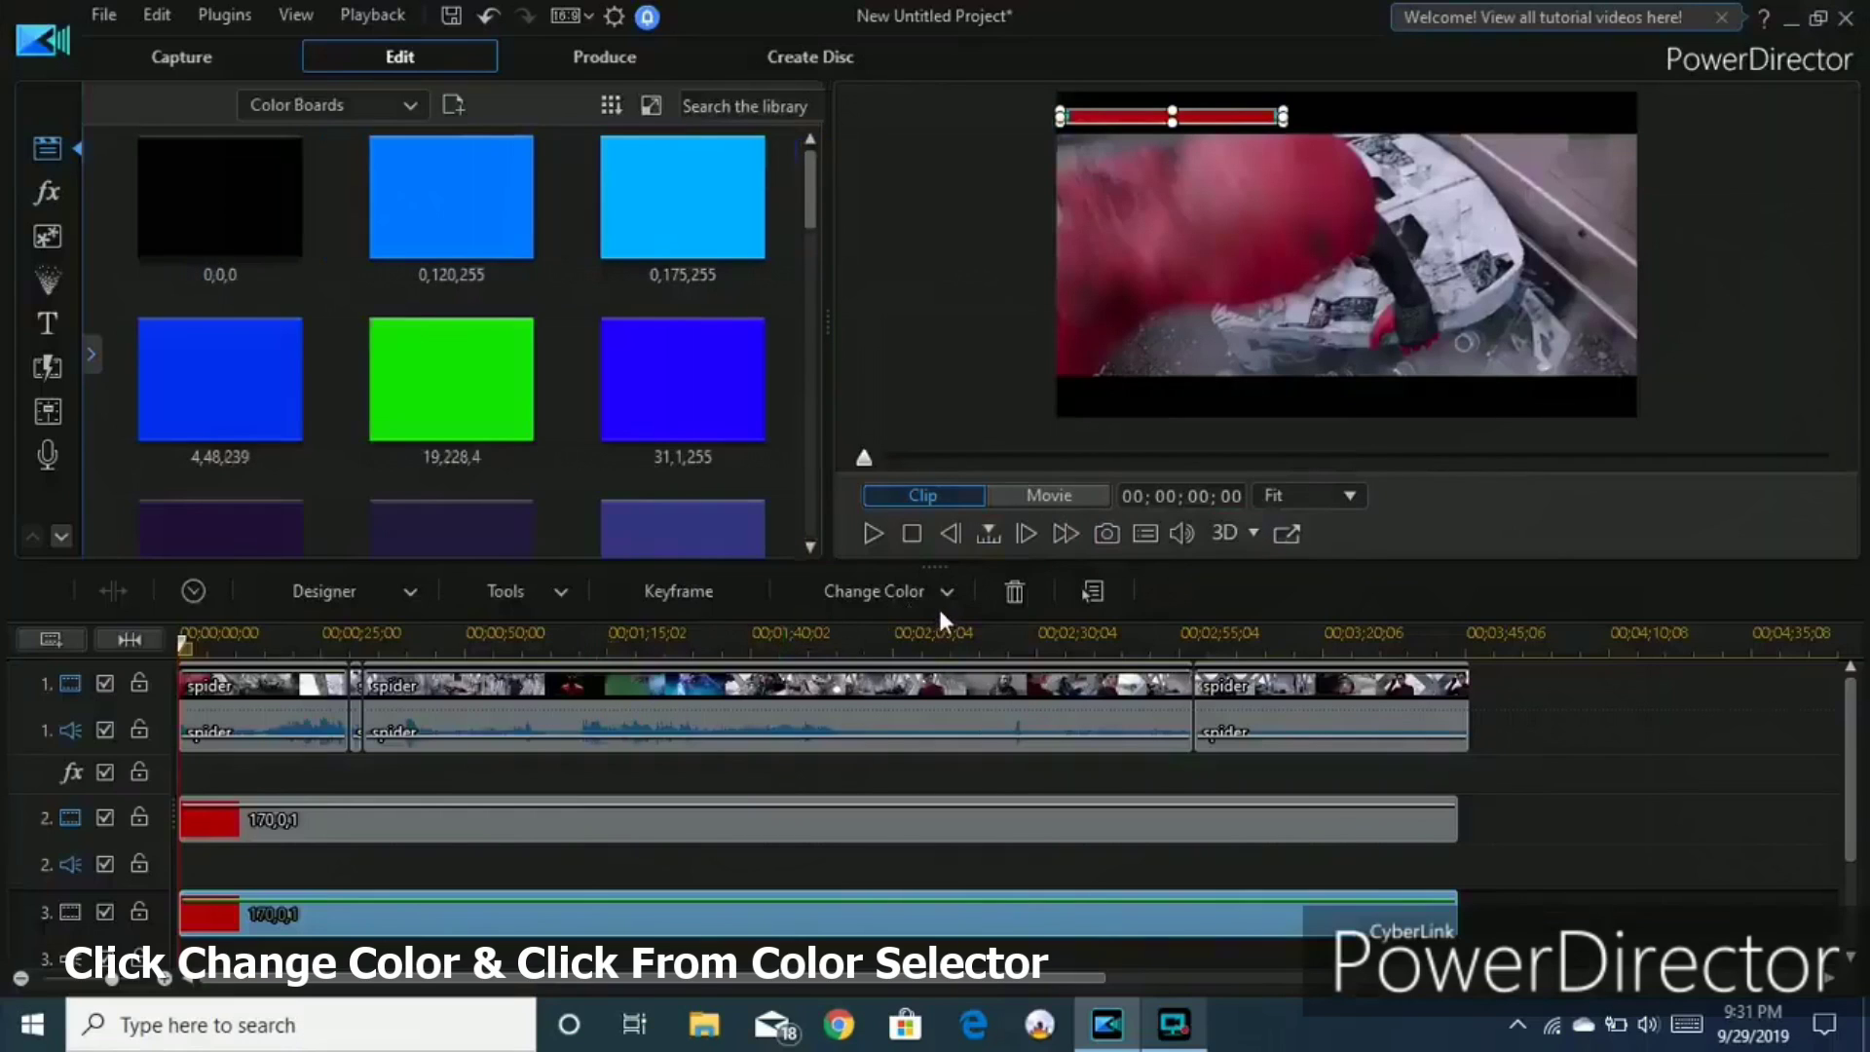
Change the track 3 health bar's color to bright green (0, 255, 0) using the color selector.
{"action": "left_click", "coordinate": [939, 600]}
{"action": "left_click", "coordinate": [970, 627]}
{"action": "left_click", "coordinate": [725, 417]}
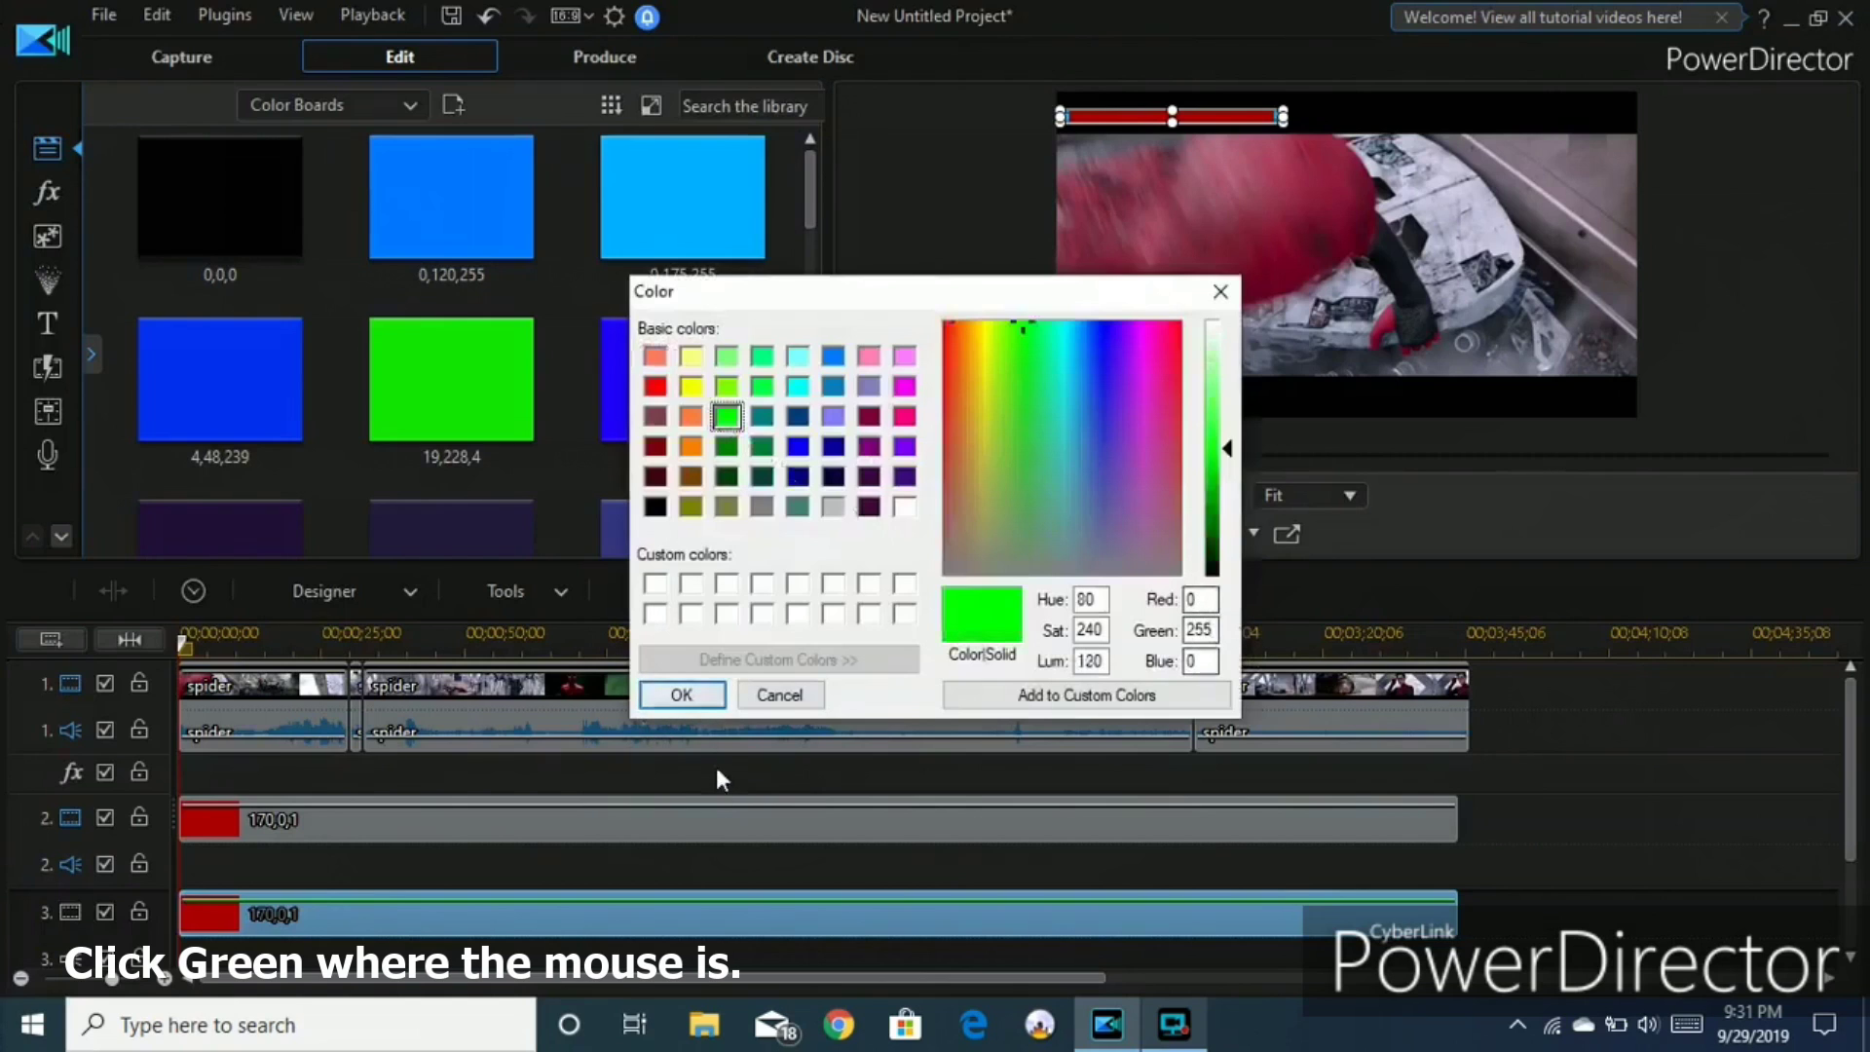
{"action": "left_click", "coordinate": [717, 694]}
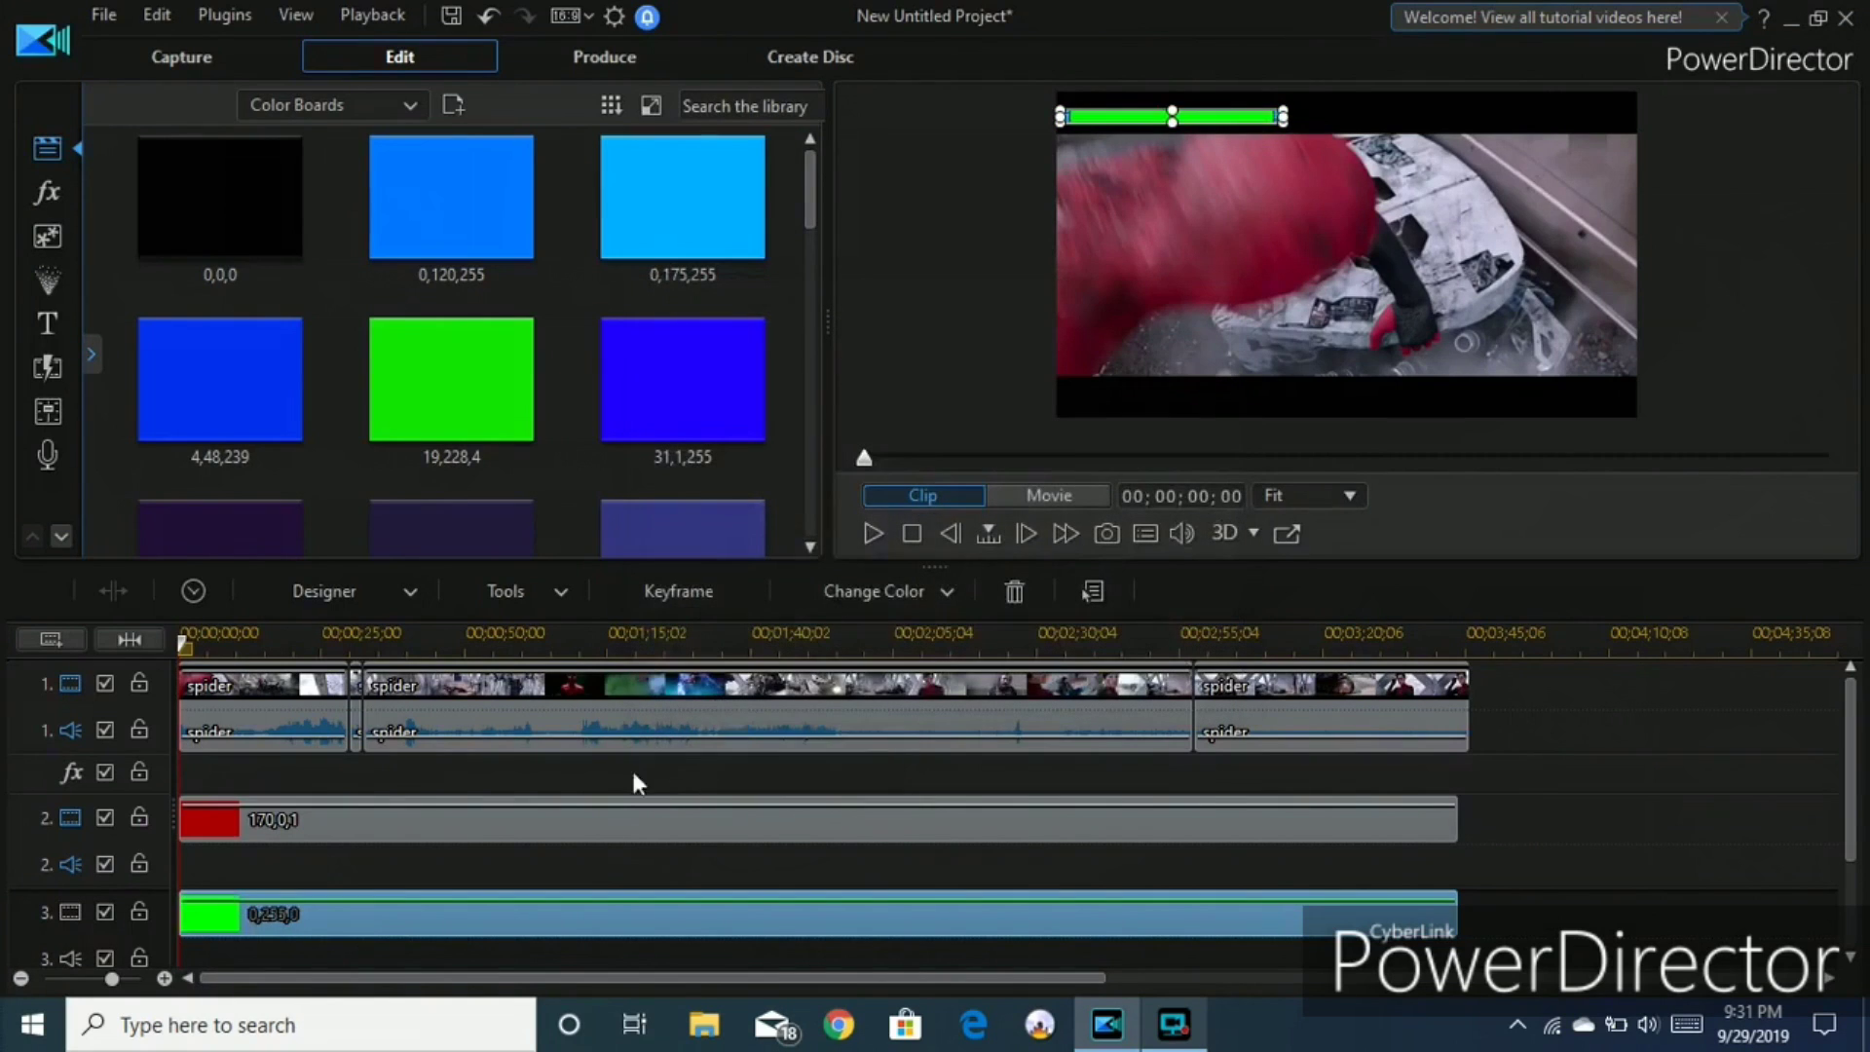
{"action": "left_click", "coordinate": [581, 801]}
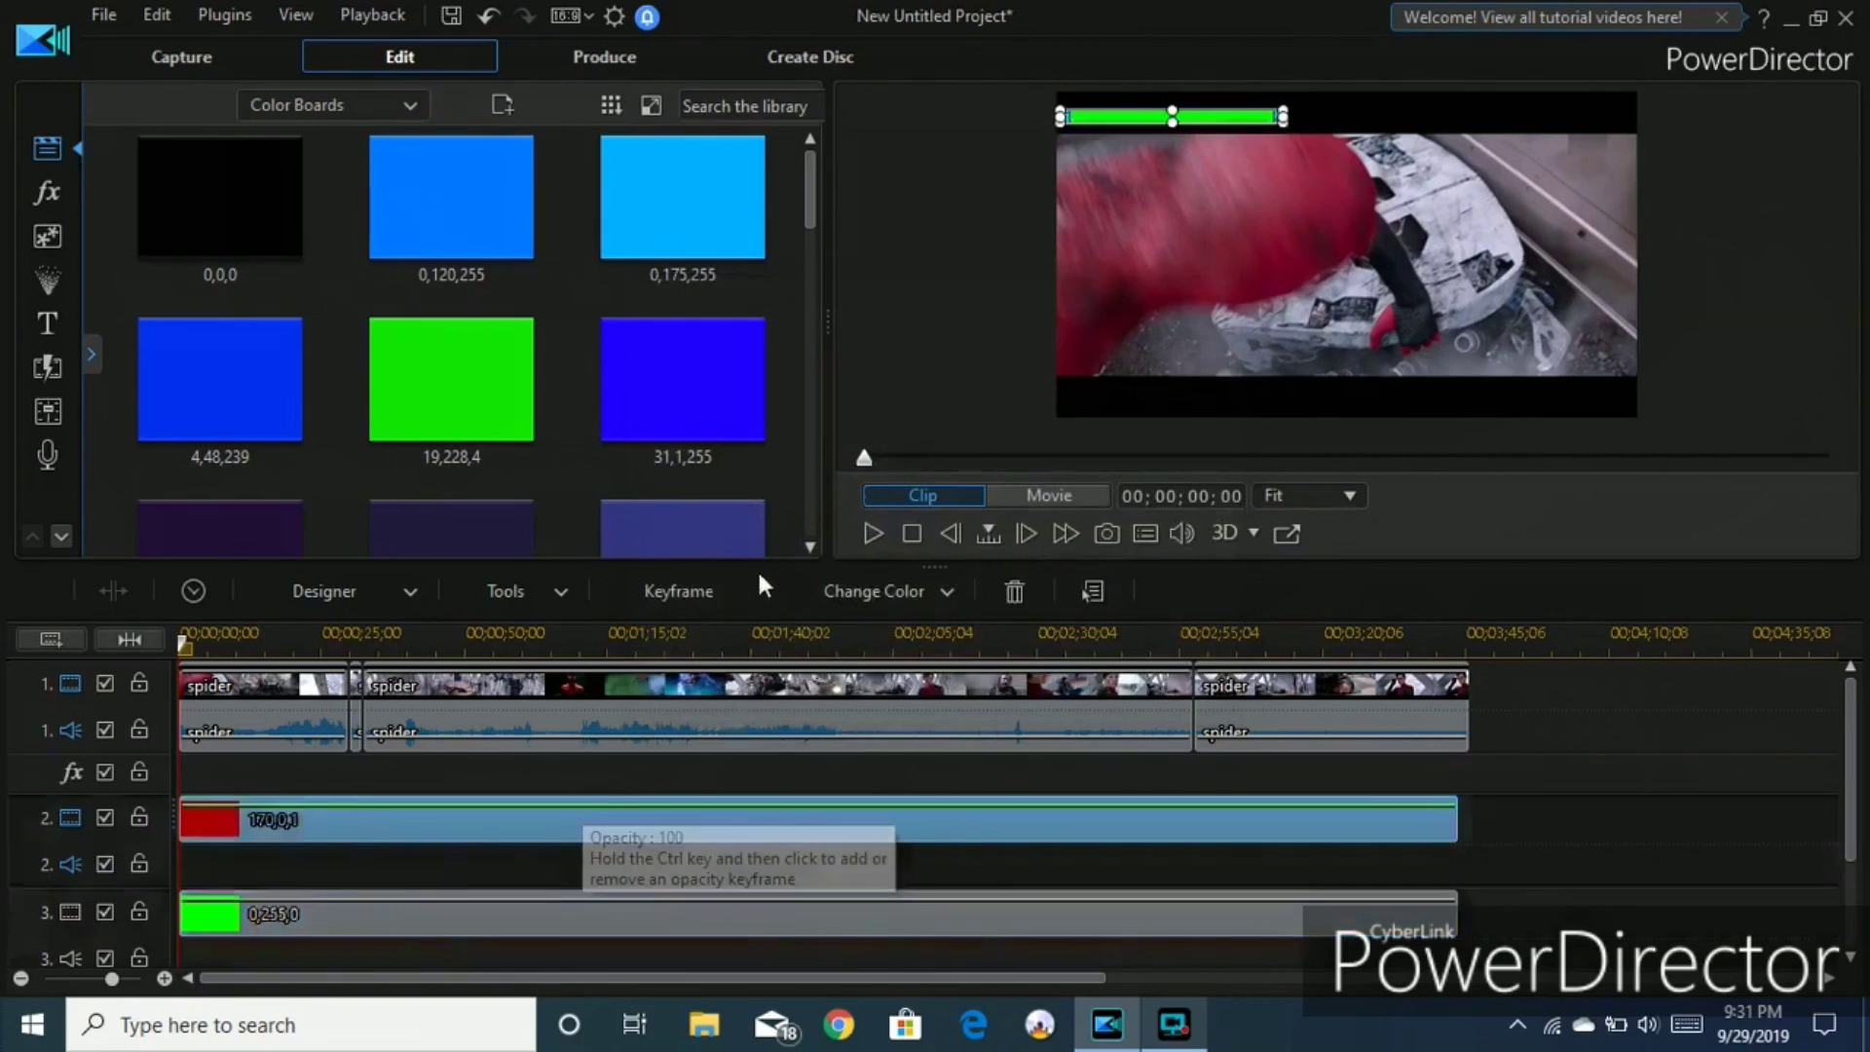
{"action": "left_click", "coordinate": [874, 592]}
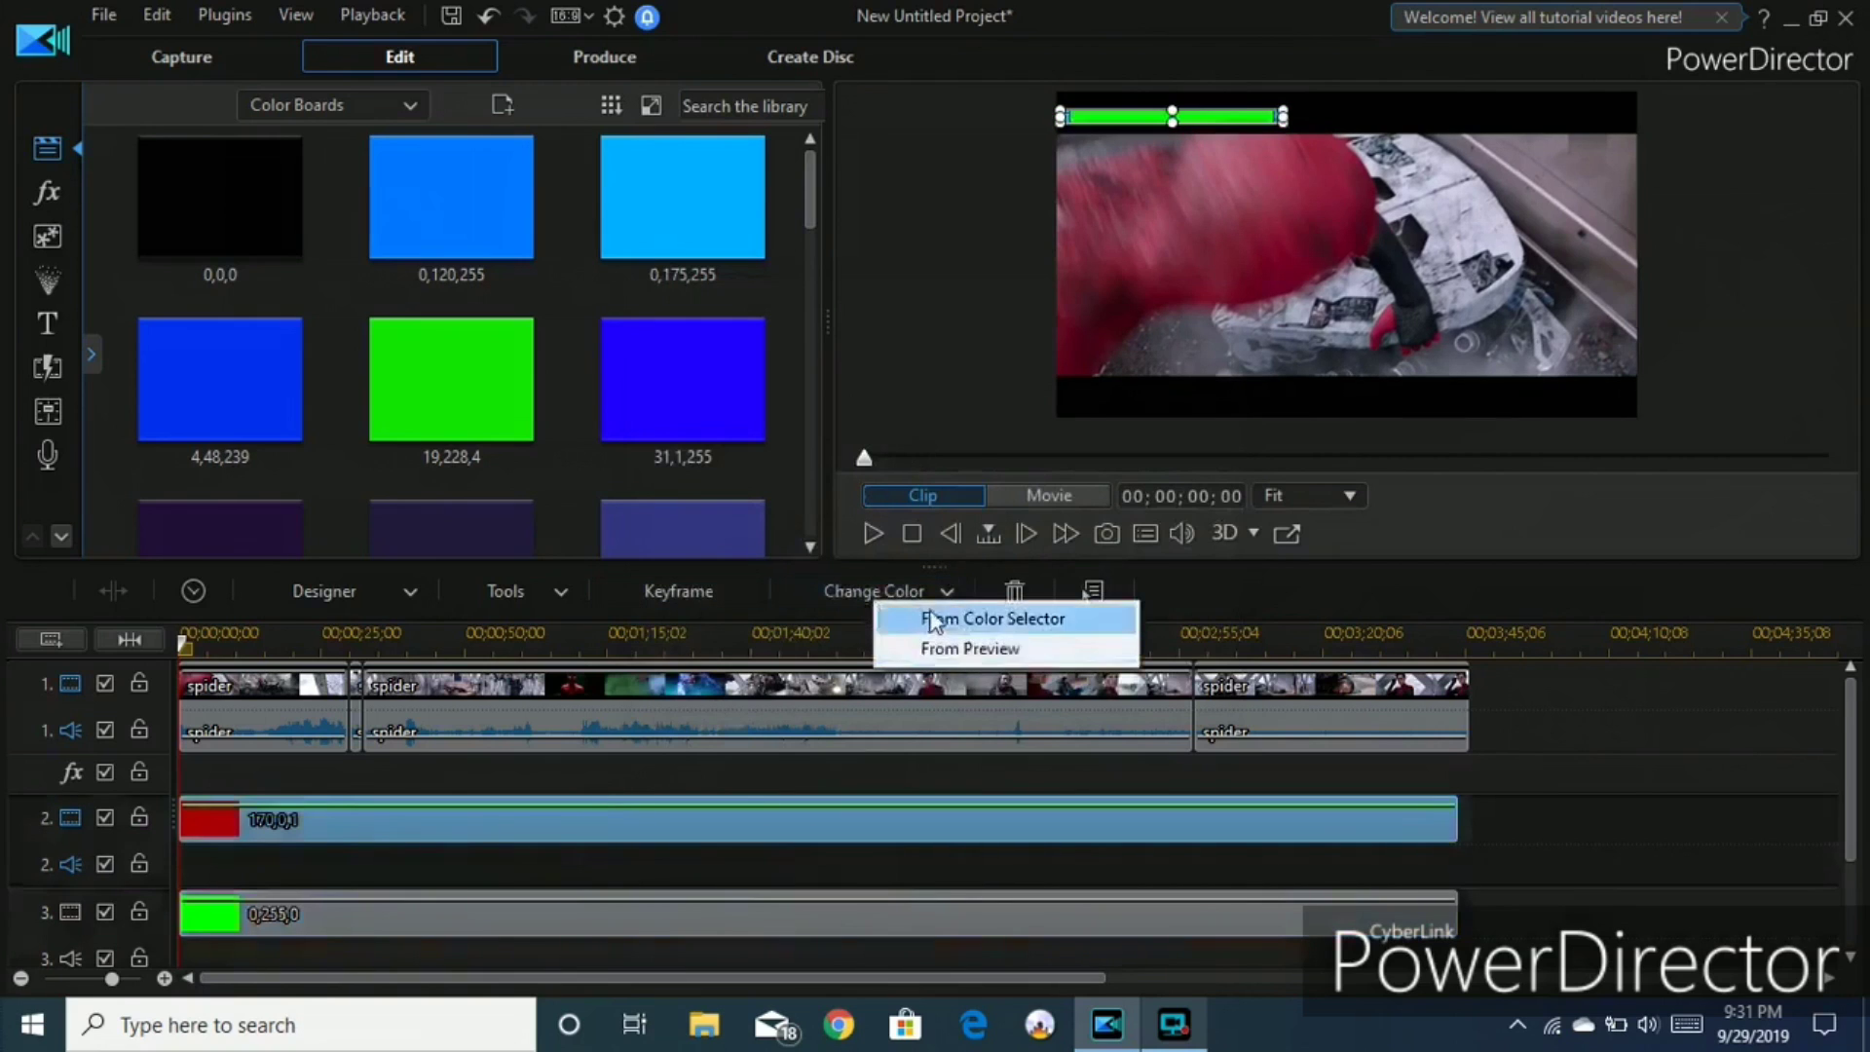
{"action": "left_click", "coordinate": [920, 646]}
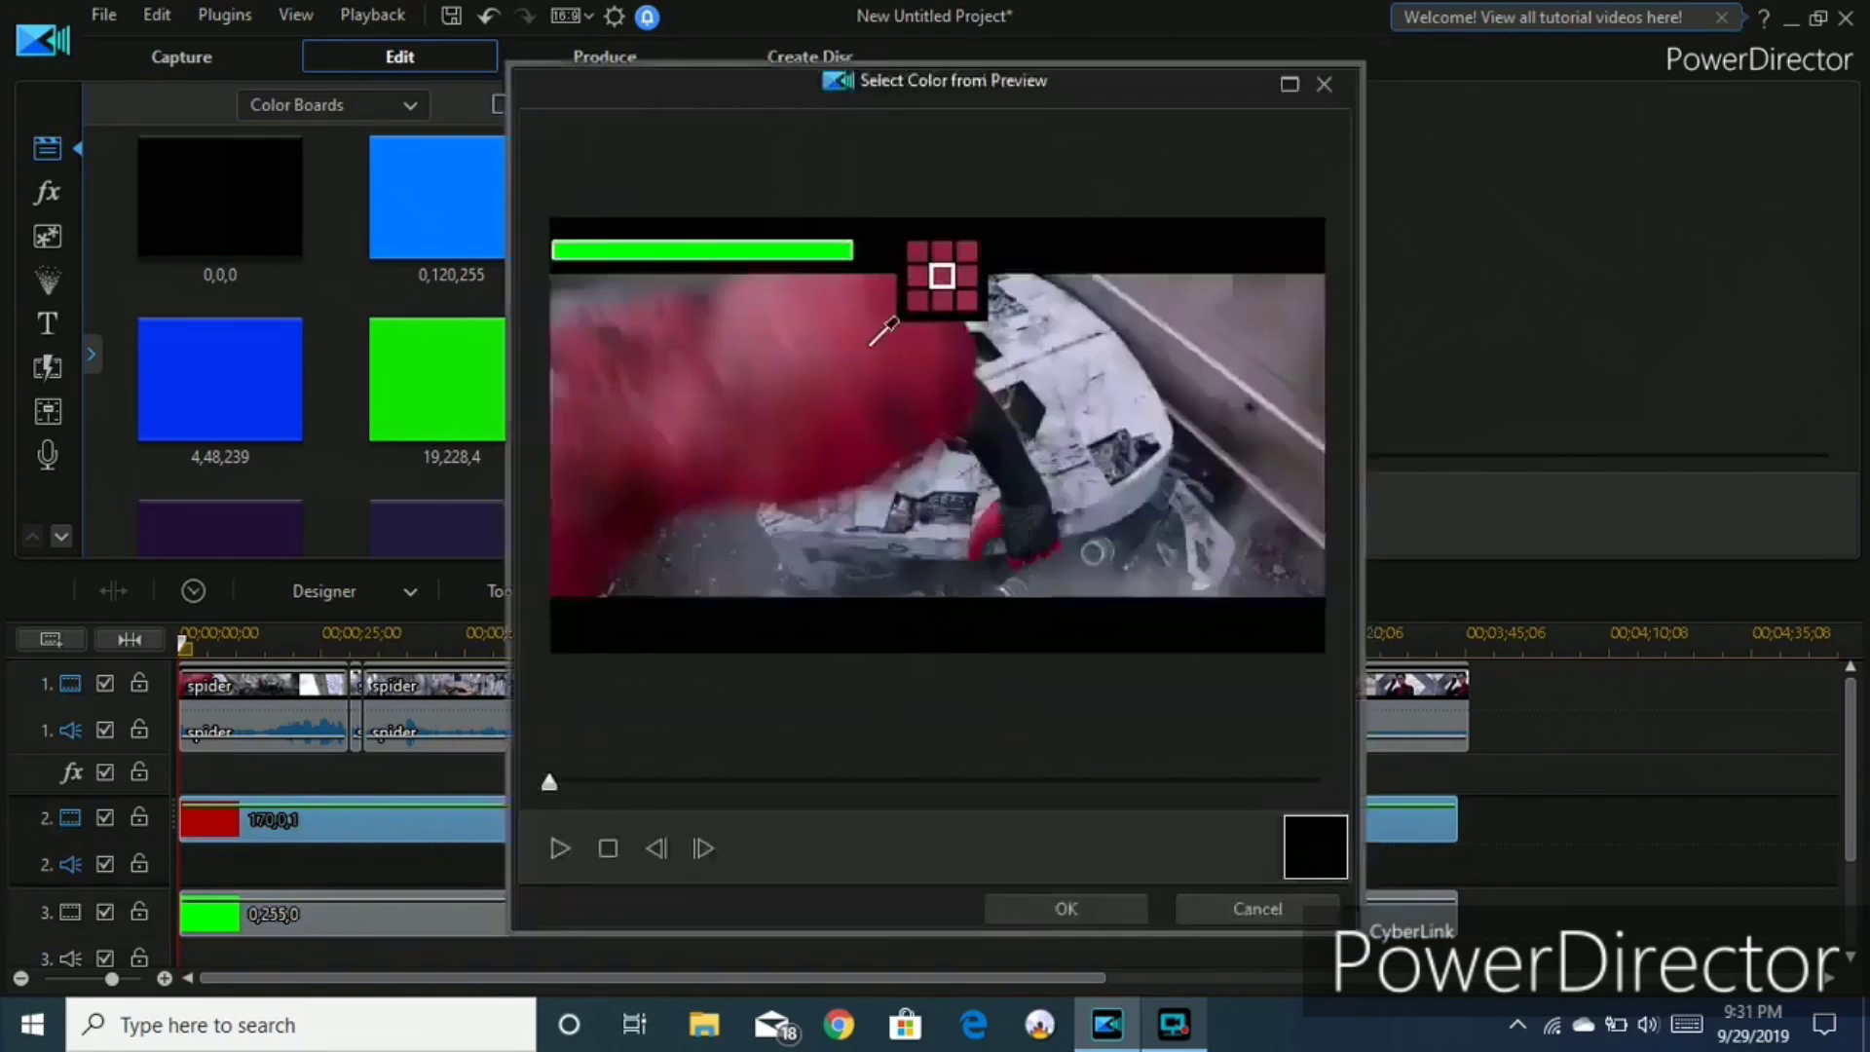
{"action": "left_click", "coordinate": [1224, 907]}
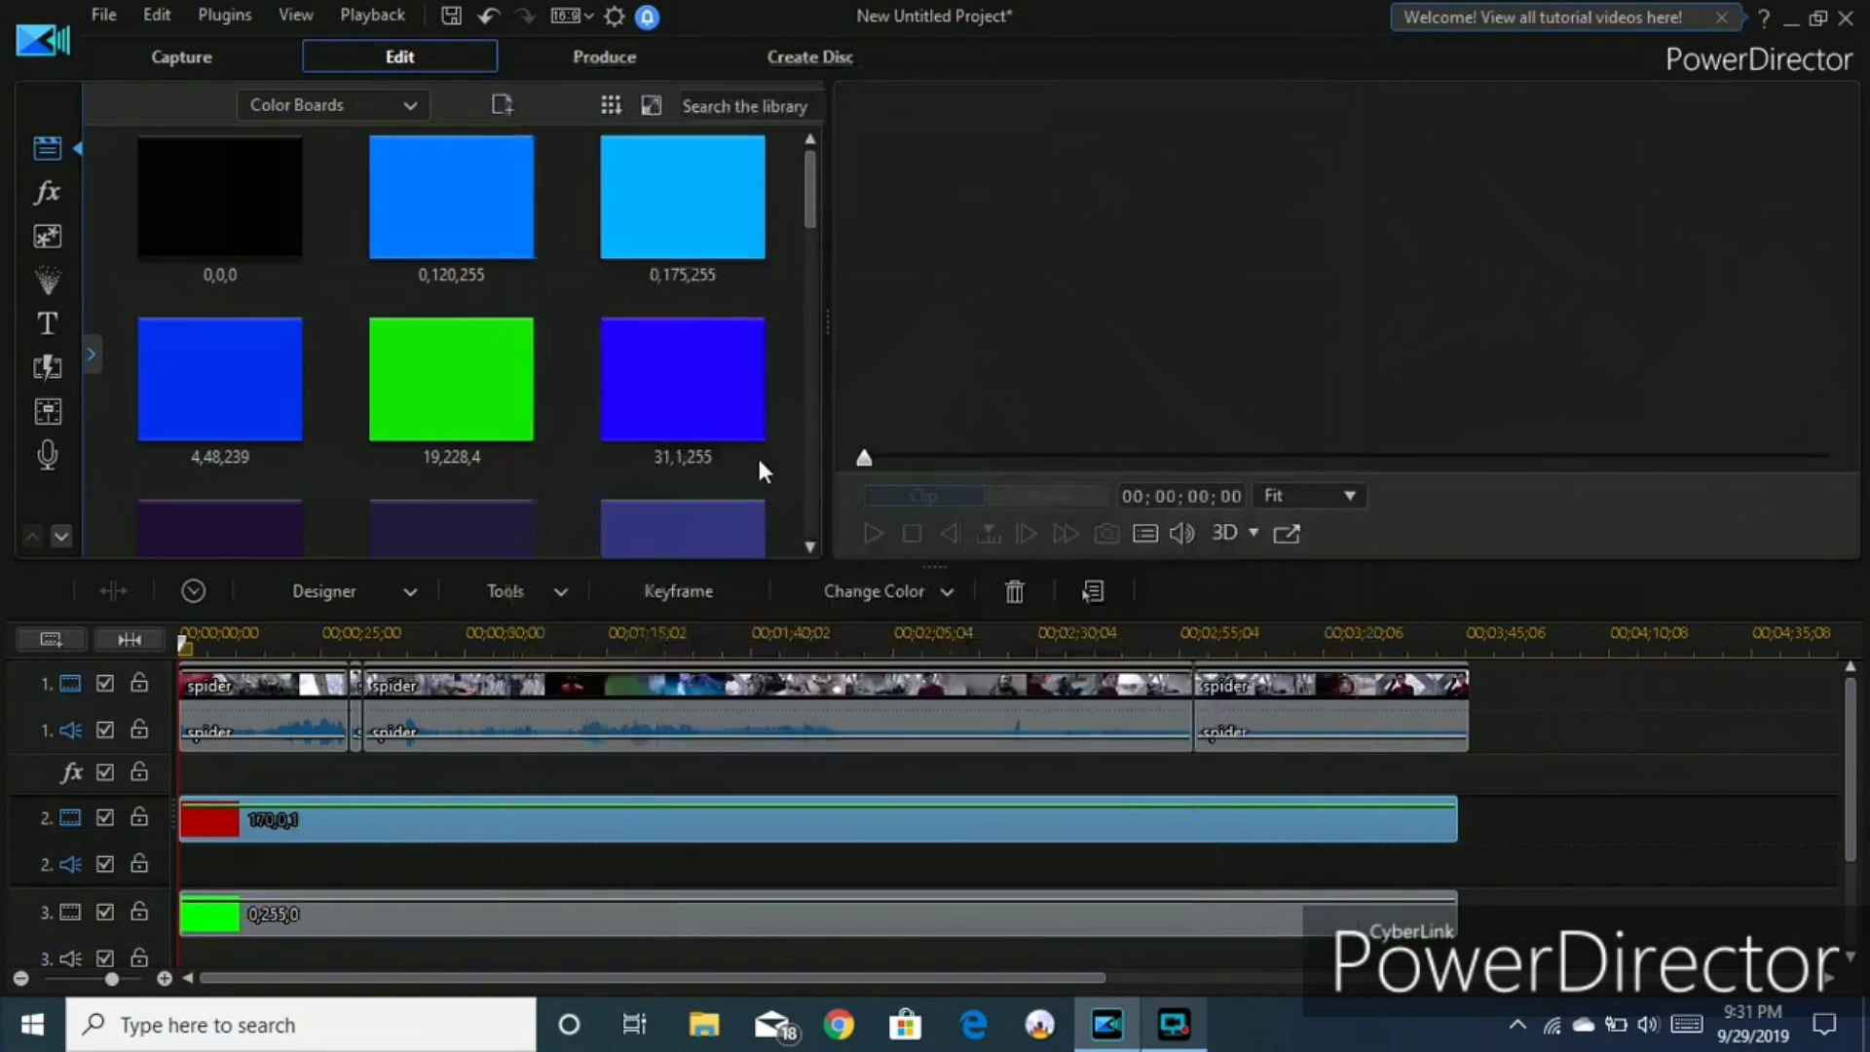
Change the track 2 health bar's color to pure red (255, 0, 0) using the color selector.
{"action": "left_click", "coordinate": [876, 591]}
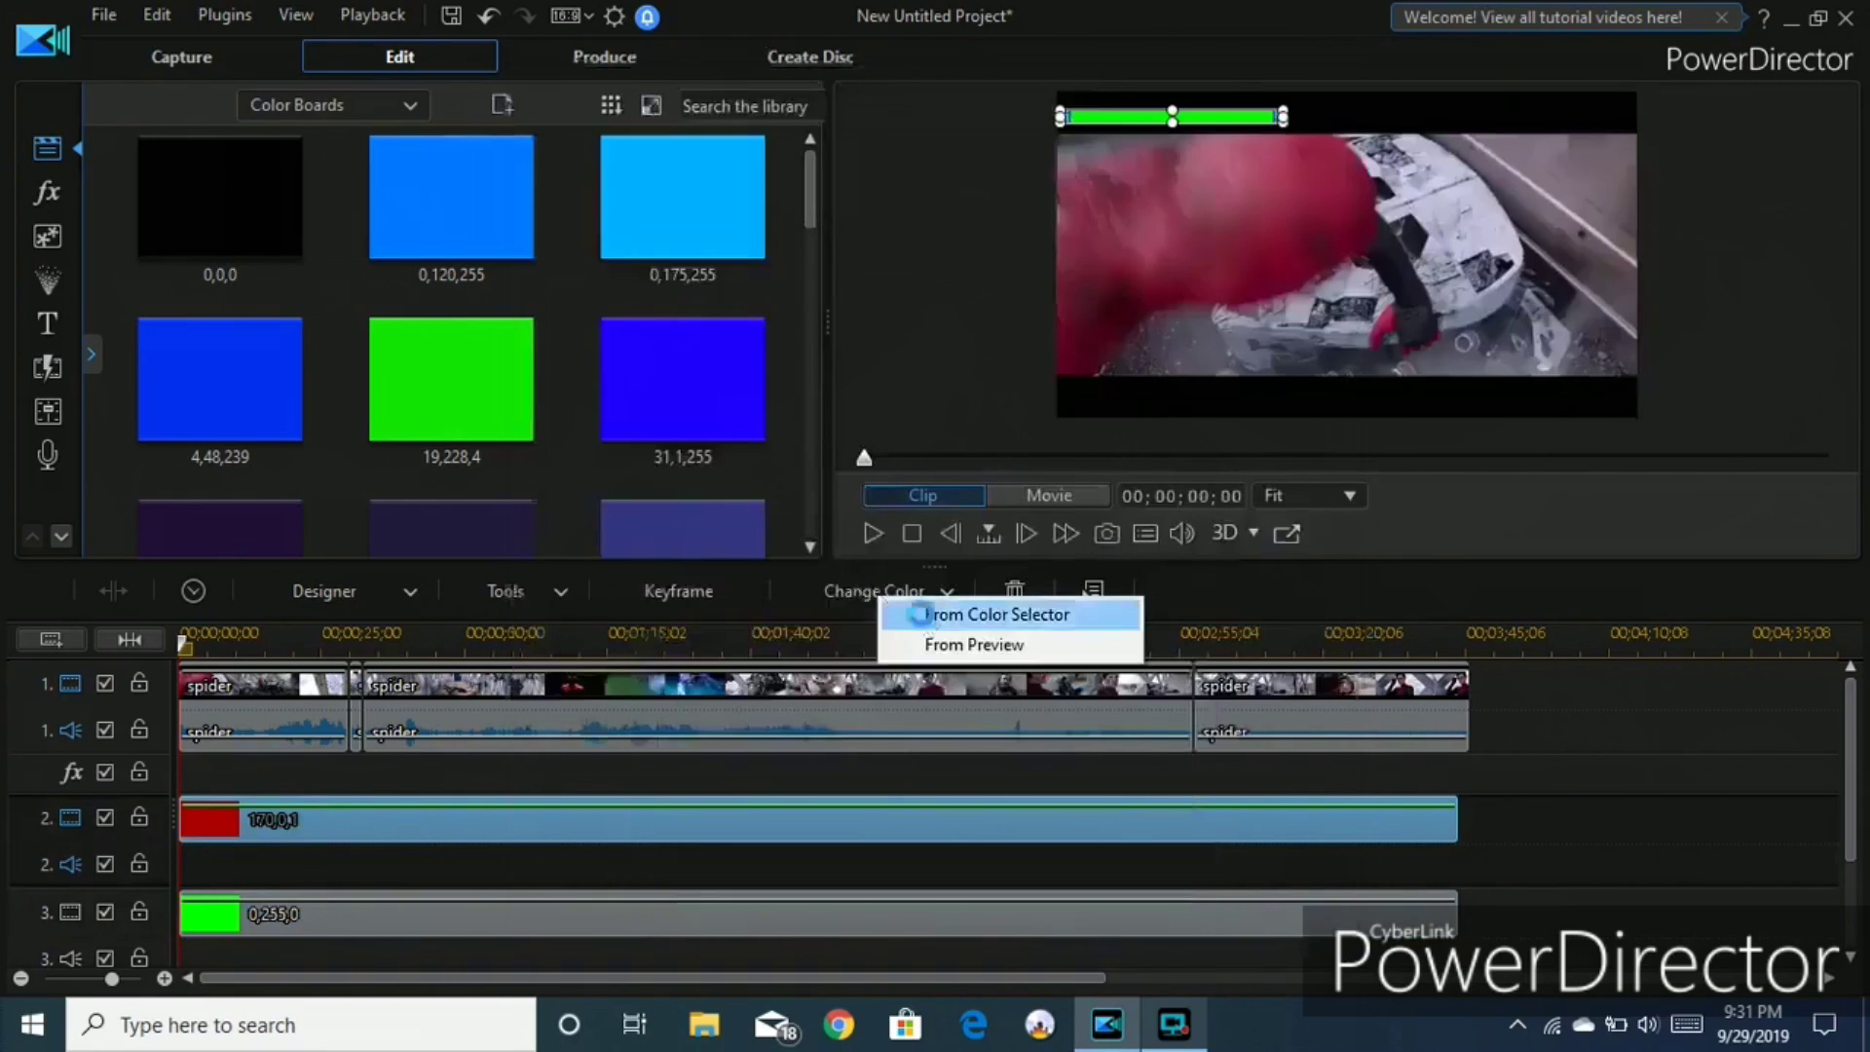
{"action": "left_click", "coordinate": [973, 613]}
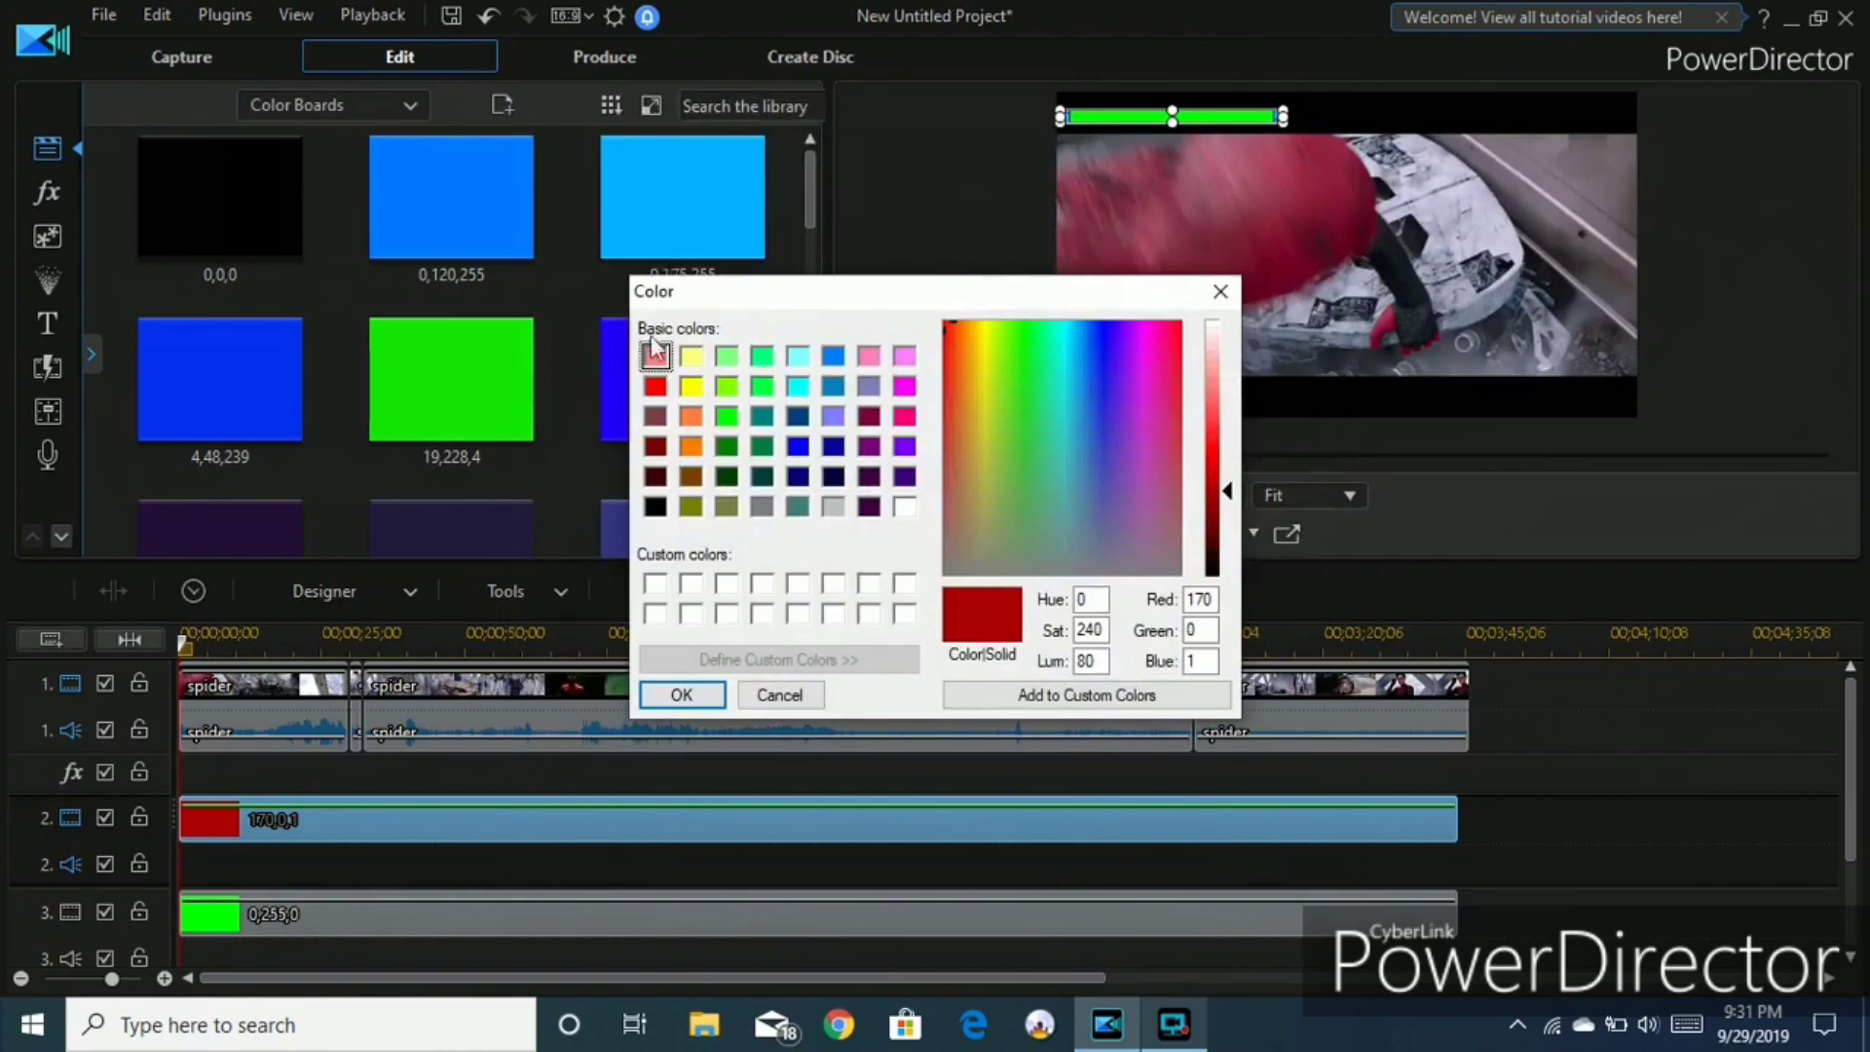
{"action": "left_click", "coordinate": [654, 386]}
{"action": "left_click", "coordinate": [704, 701]}
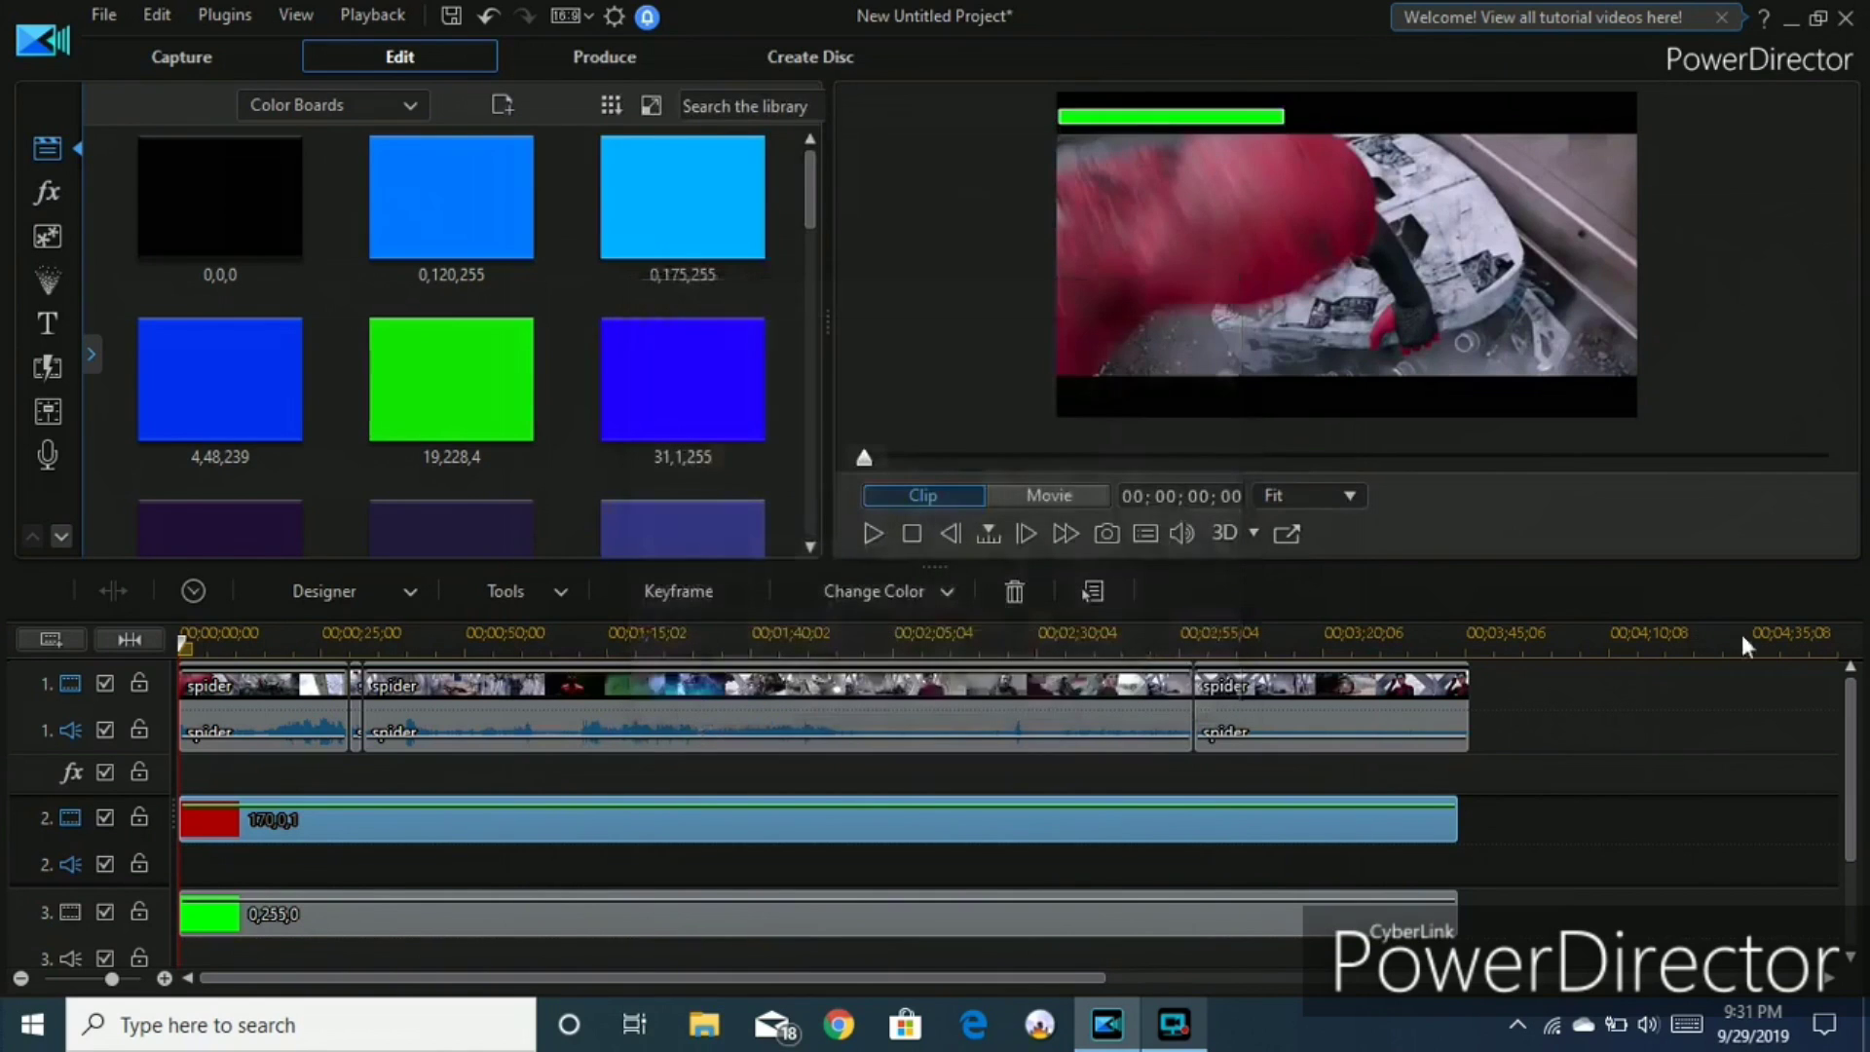
Show the text-only title templates and add 5 video tracks below track 3.
{"action": "scroll", "coordinate": [1855, 769], "scroll_direction": "down", "scroll_amount": 3}
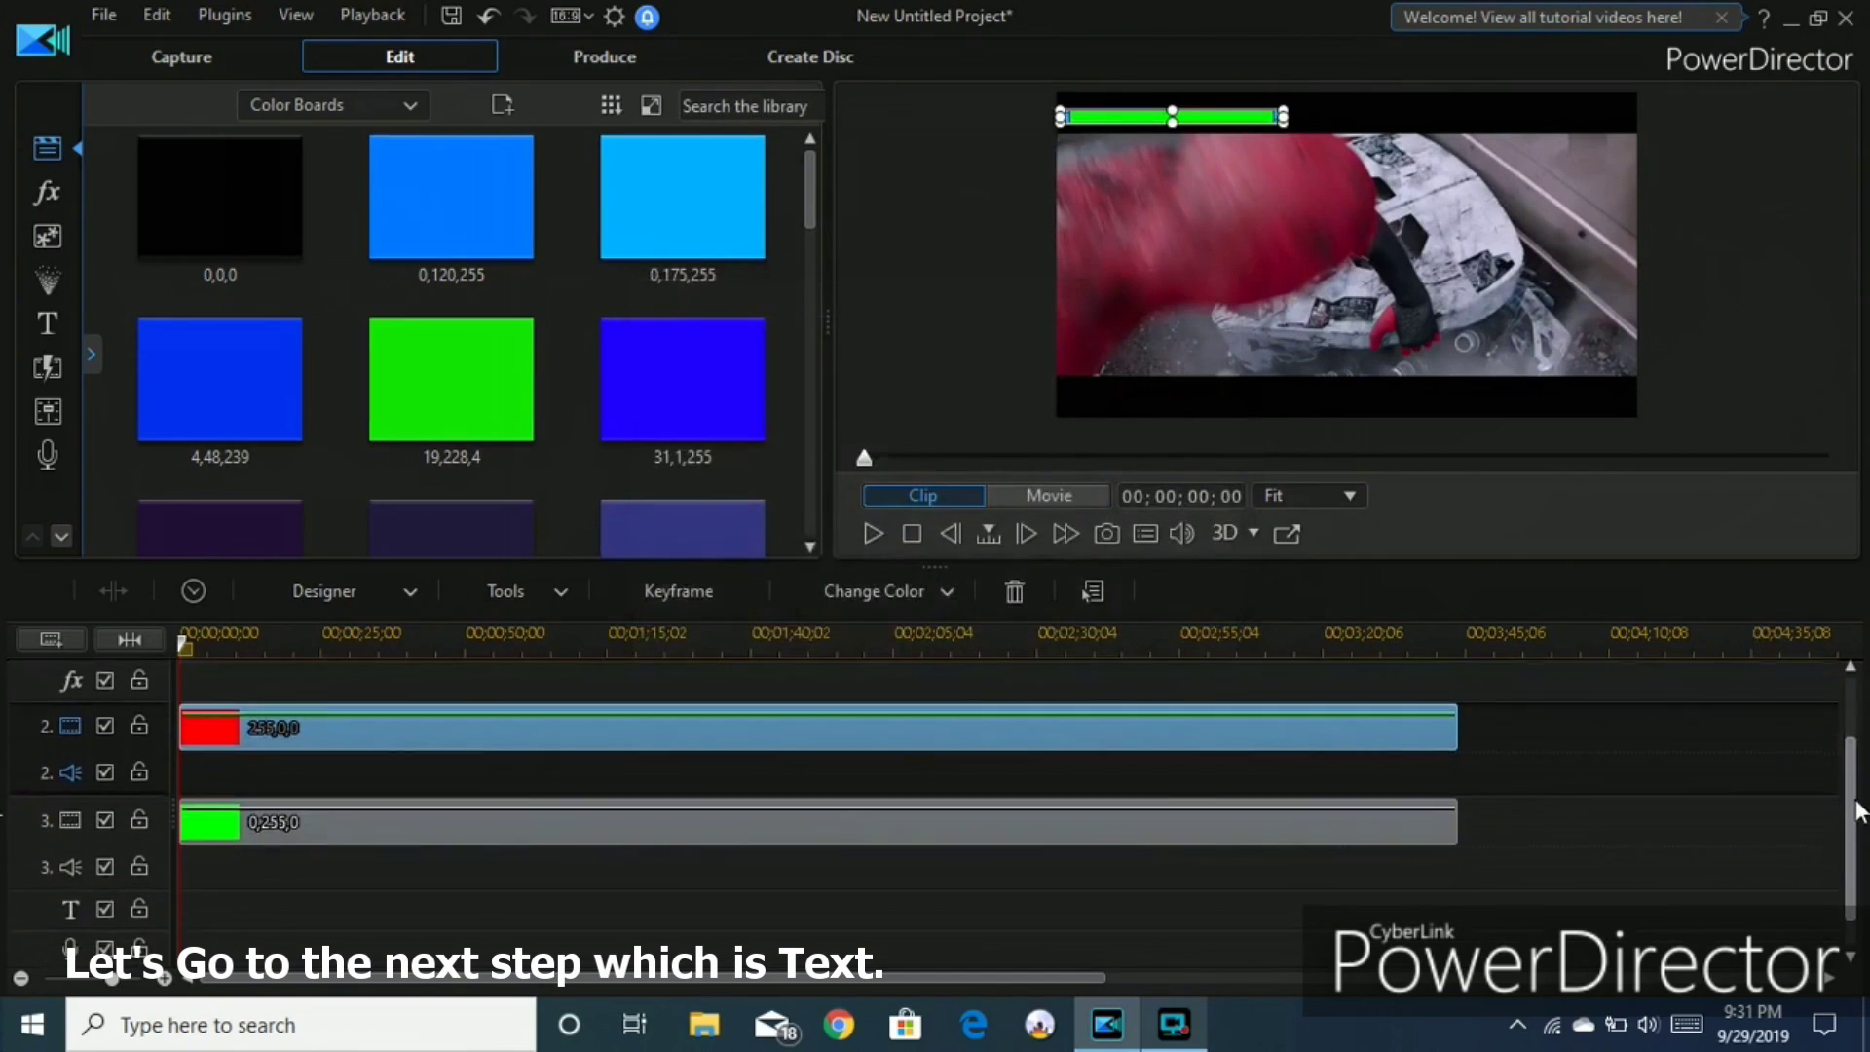
{"action": "left_click", "coordinate": [47, 326]}
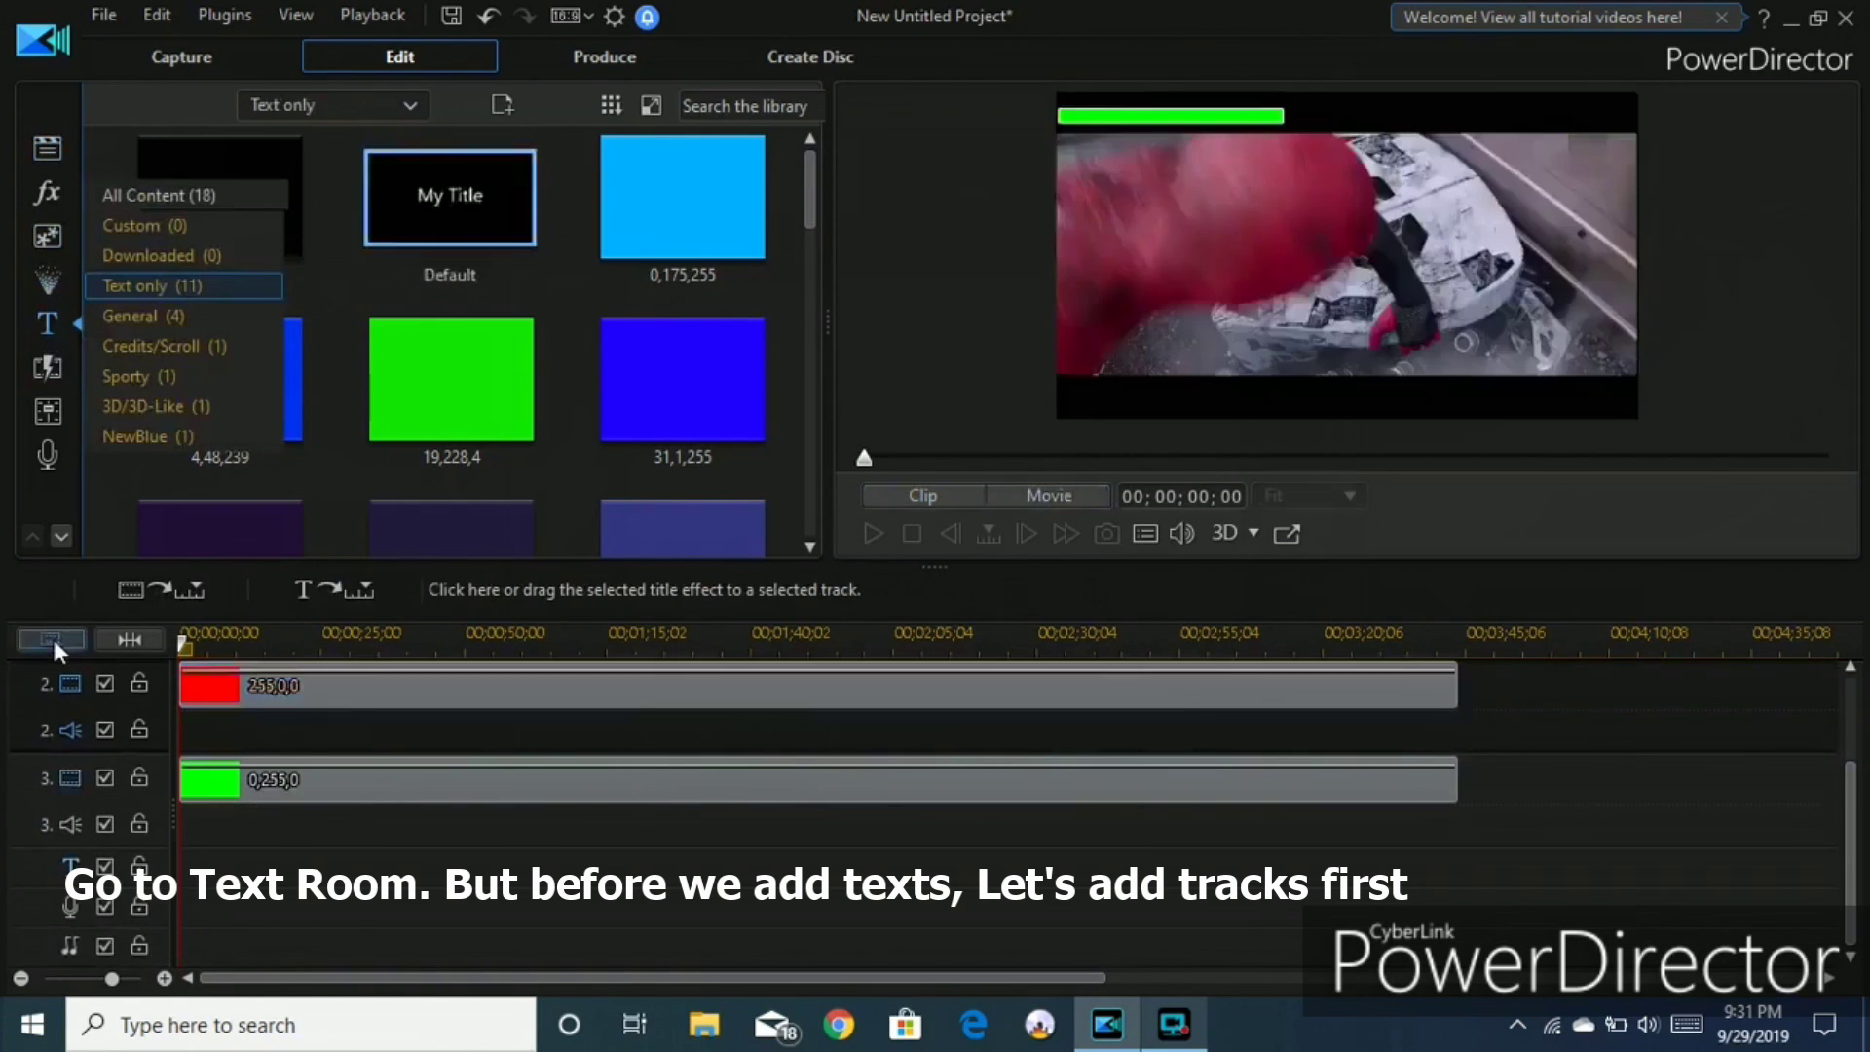
{"action": "left_click", "coordinate": [50, 638]}
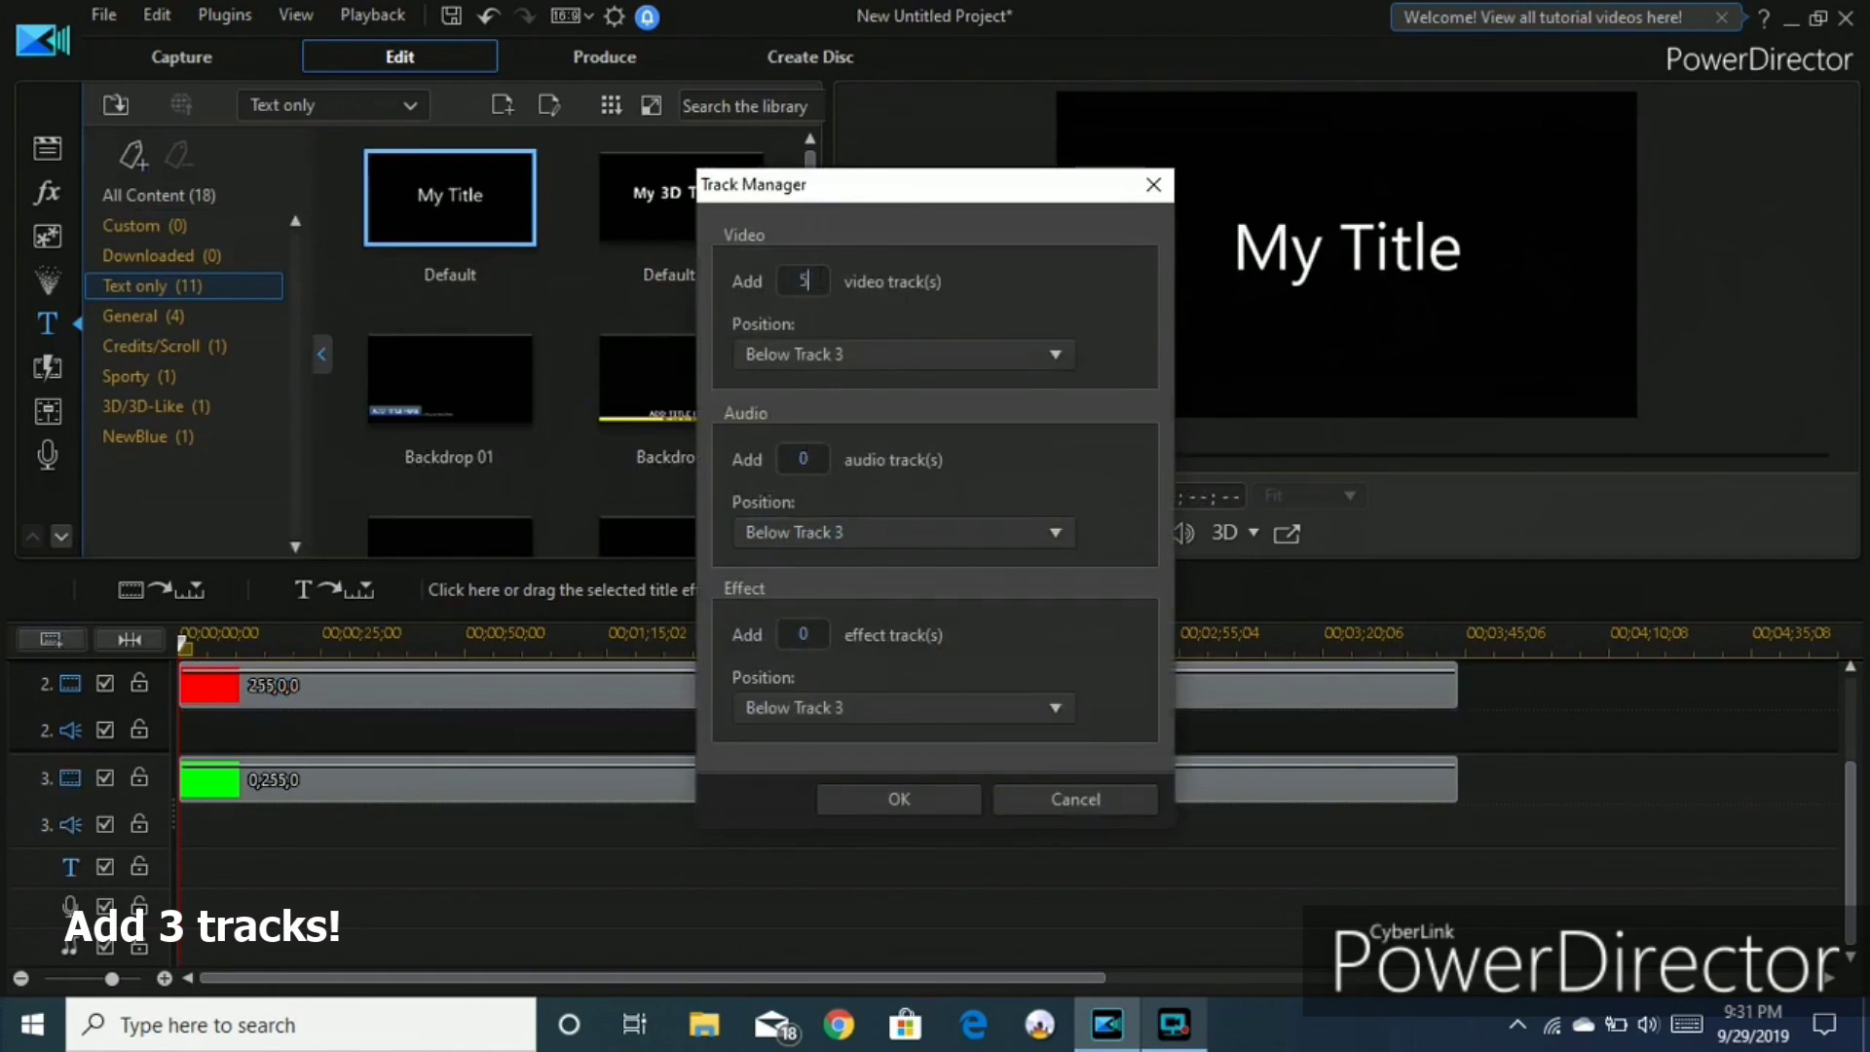
{"action": "key", "text": "Return"}
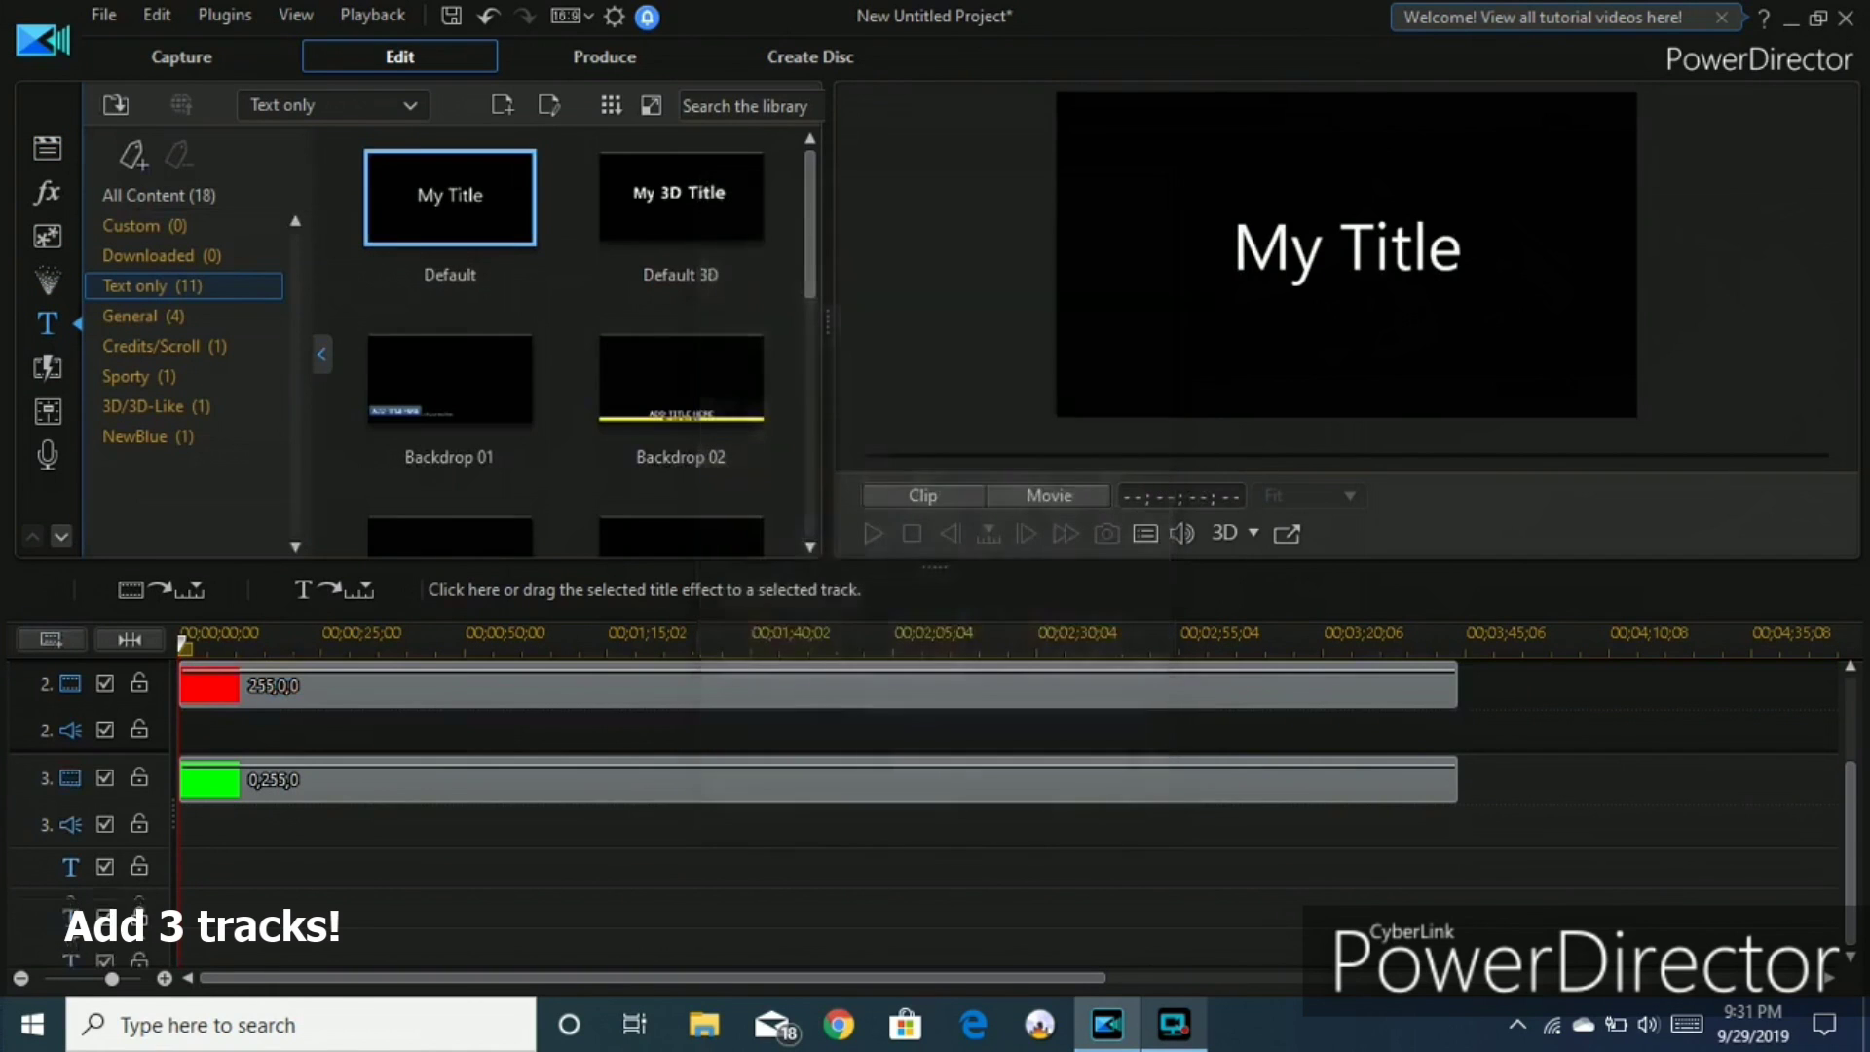
Place the Default title on track 4 from the start to 00;03;44;06 and open it in Title Designer.
{"action": "left_click_drag", "start_coordinate": [253, 699], "coordinate": [1458, 847]}
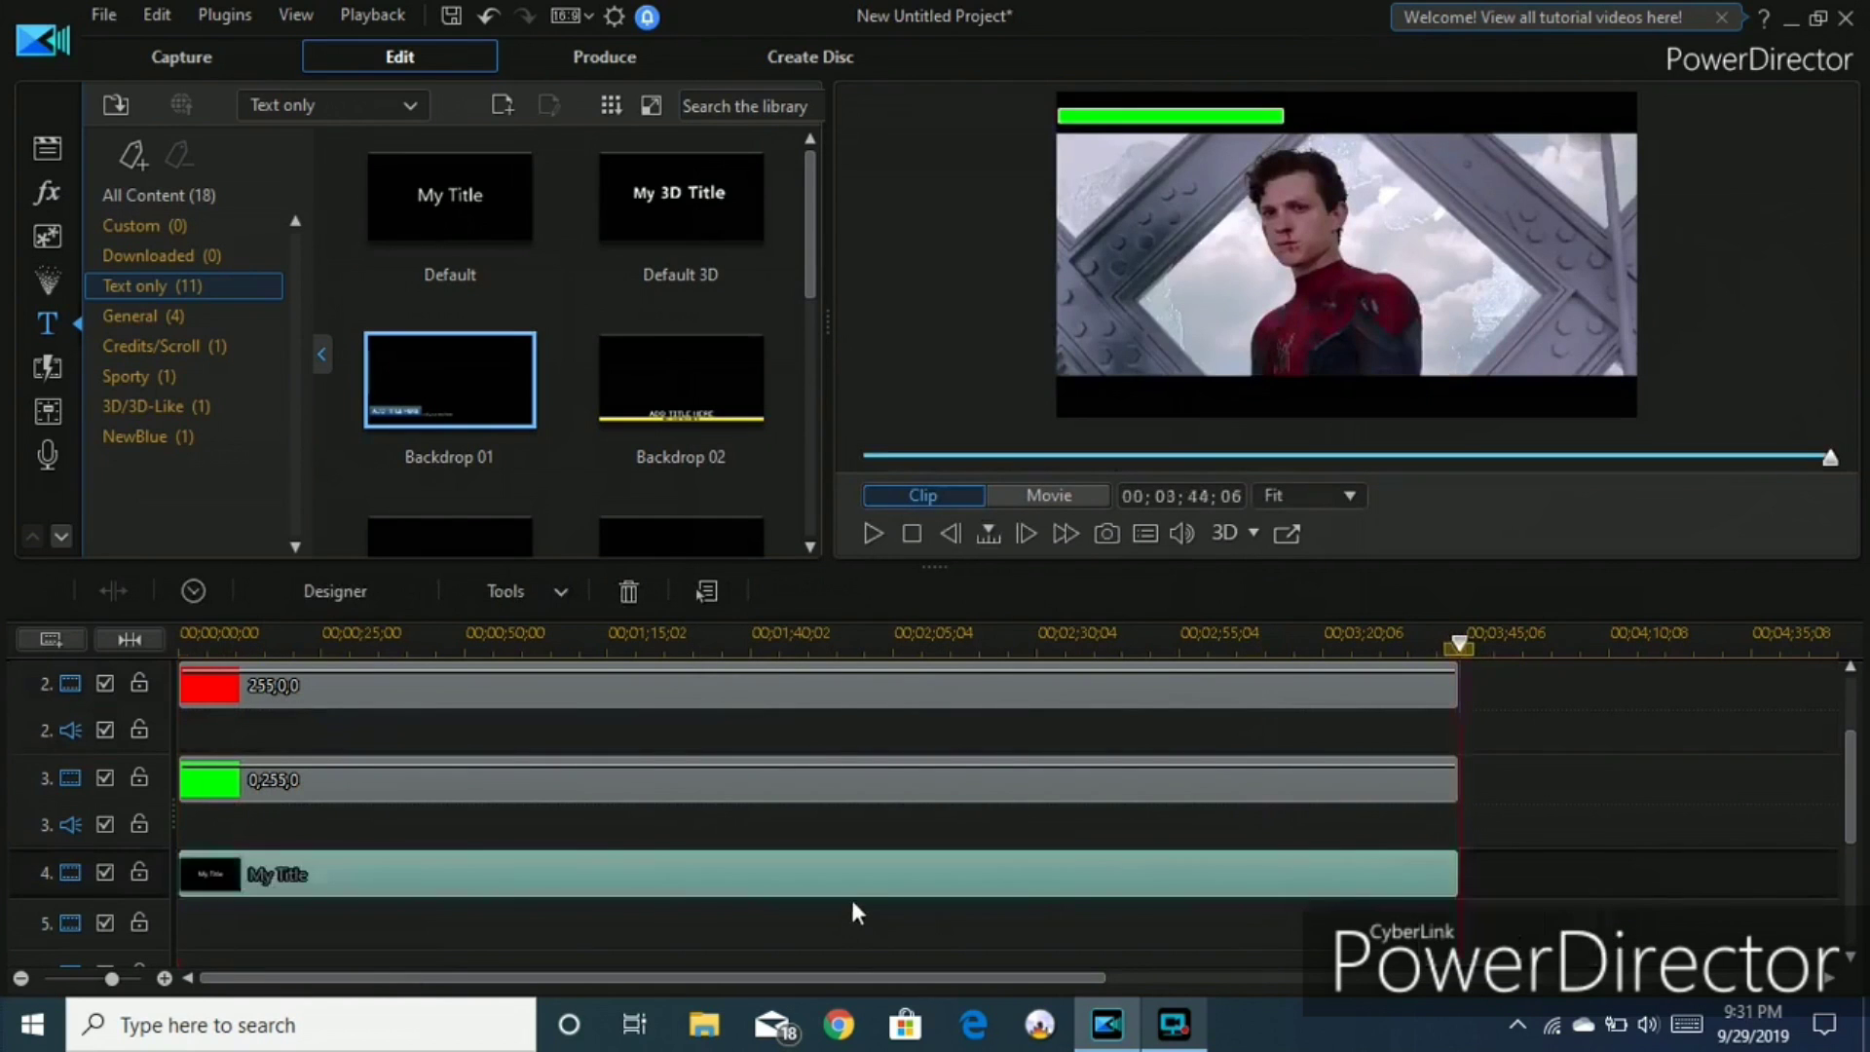
{"action": "right_click", "coordinate": [906, 878]}
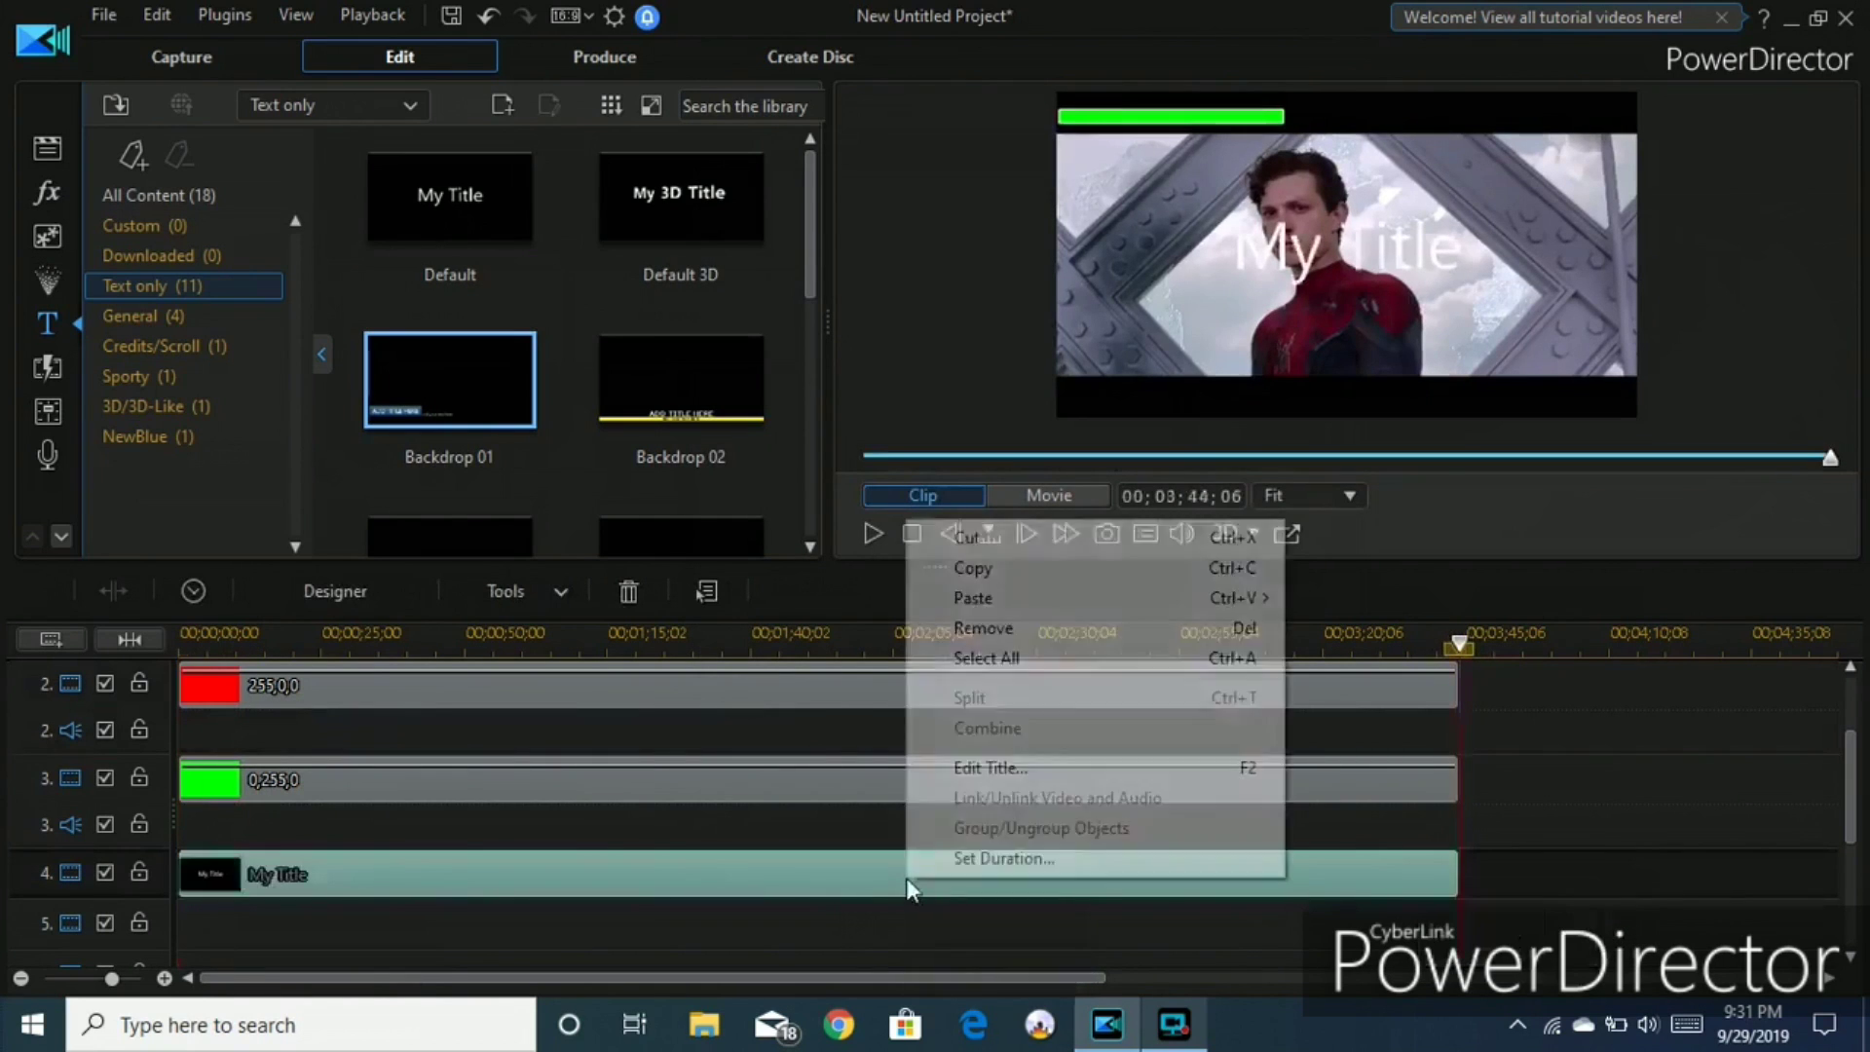
{"action": "left_click", "coordinate": [985, 773]}
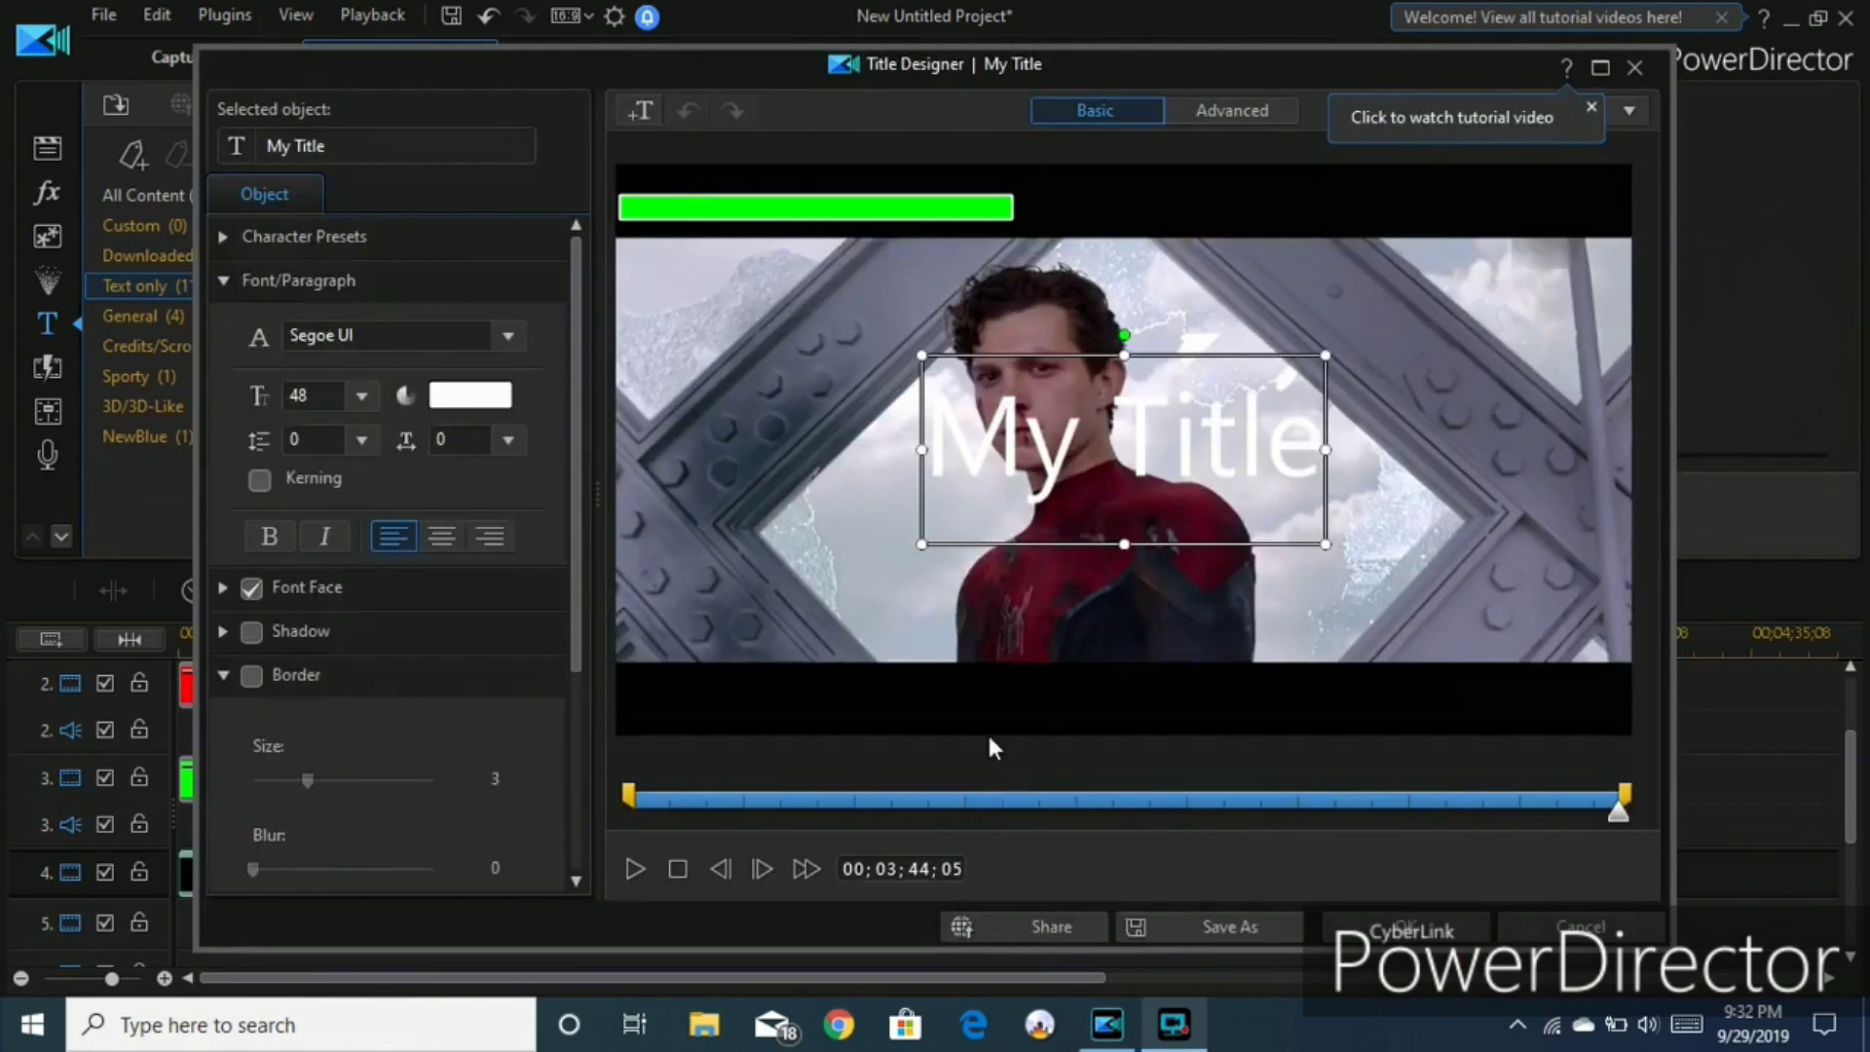
Set the whole My Title text to bold Arial.
{"action": "double_click", "coordinate": [969, 492]}
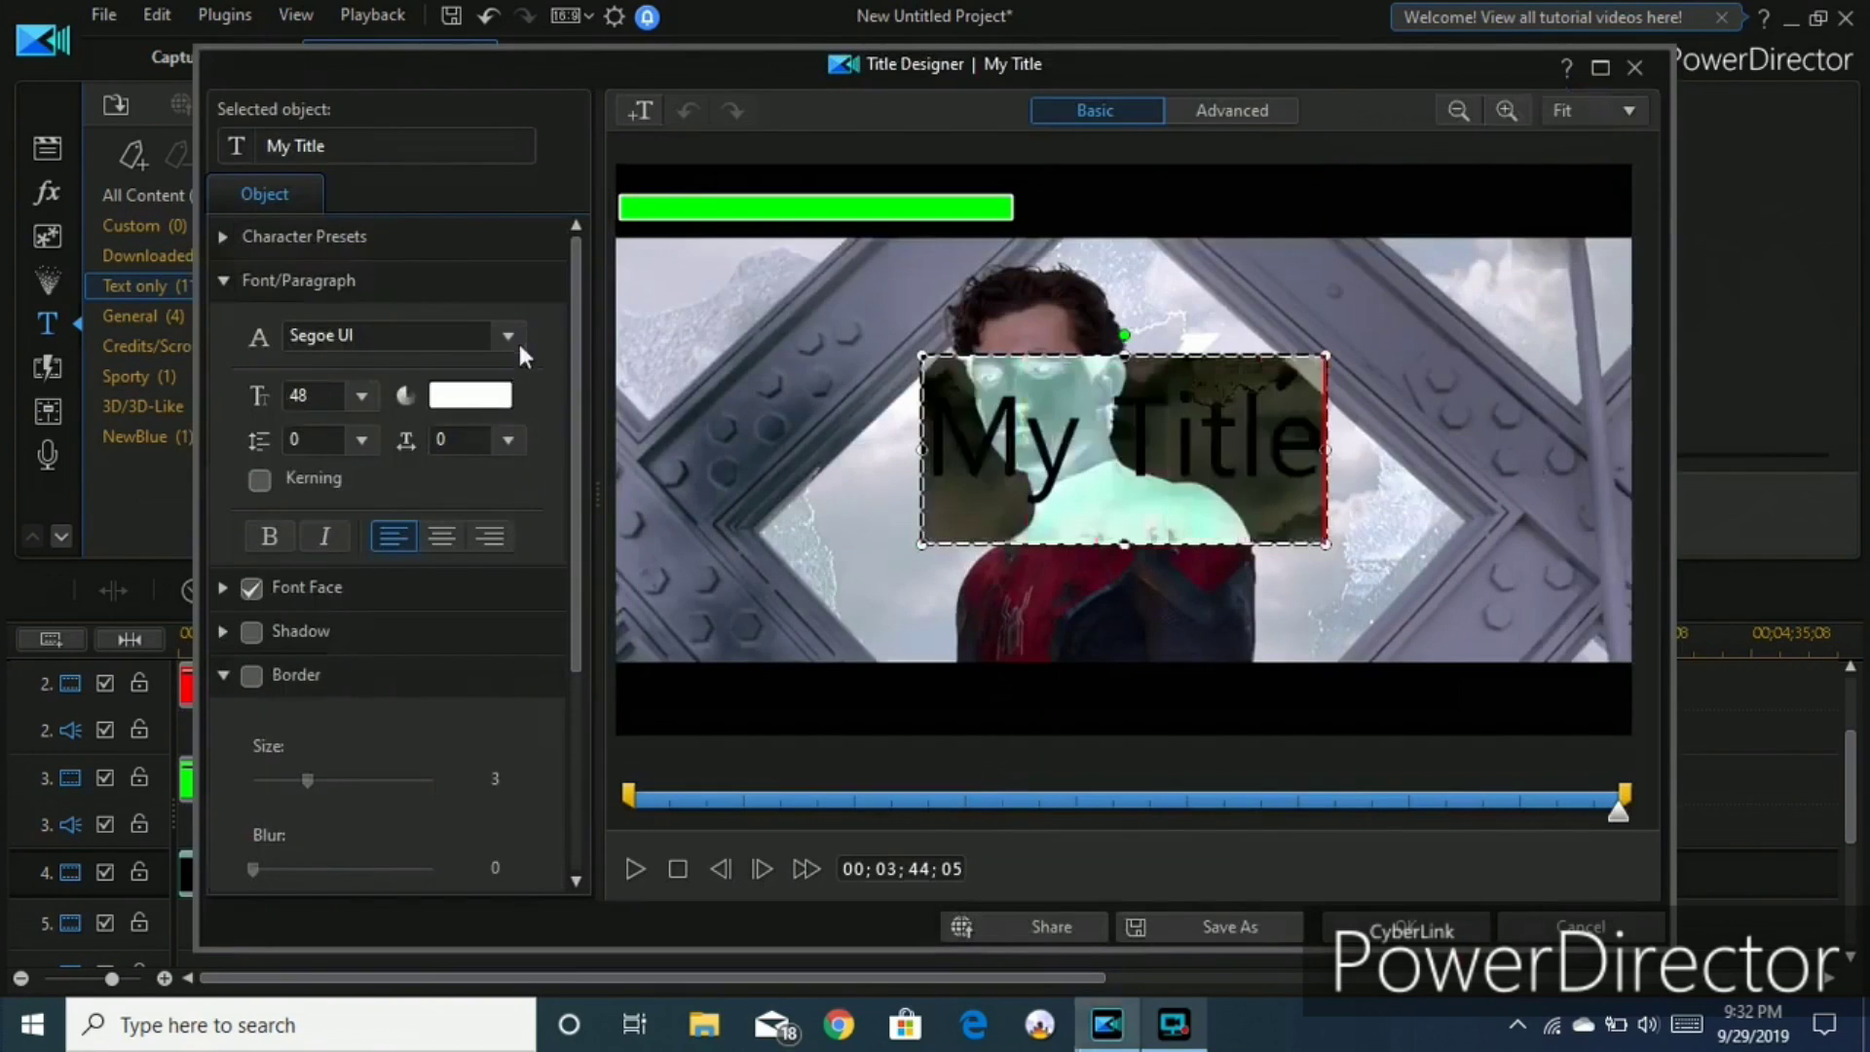
{"action": "key", "text": "ctrl+a"}
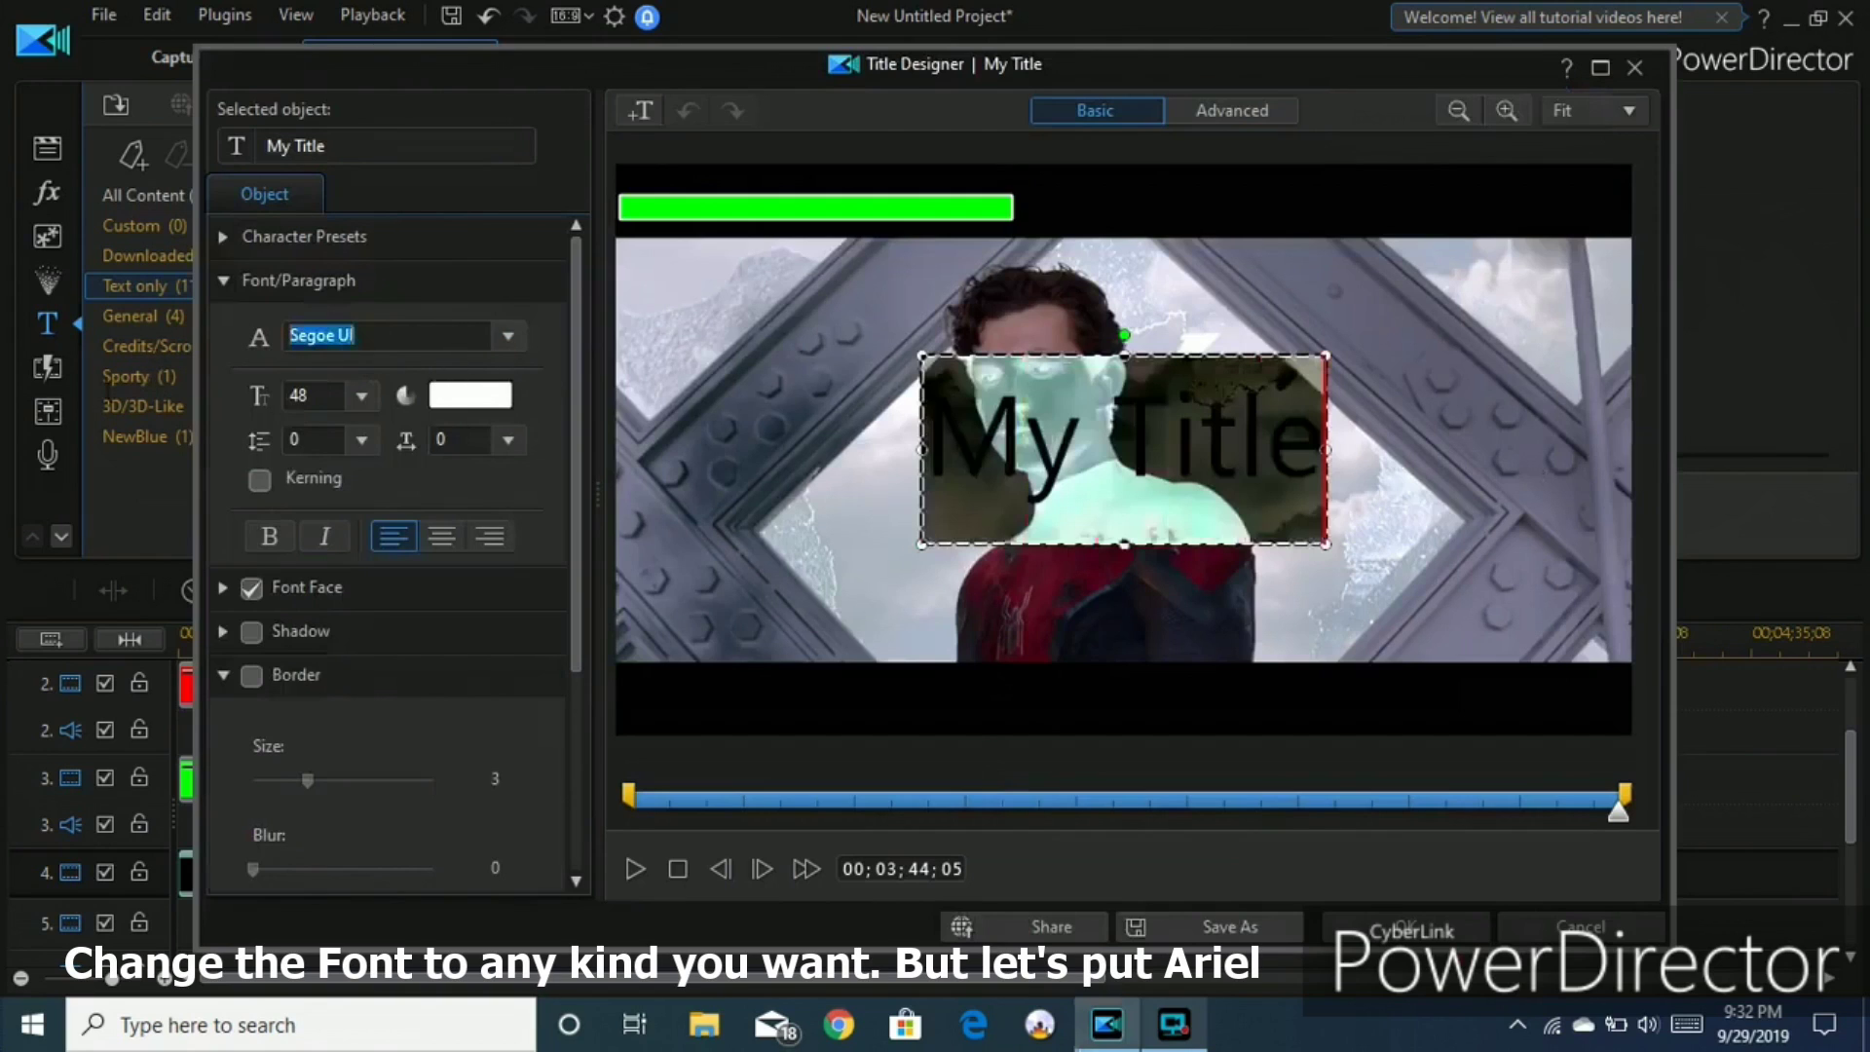
{"action": "type", "text": "Arial"}
{"action": "key", "text": "Return"}
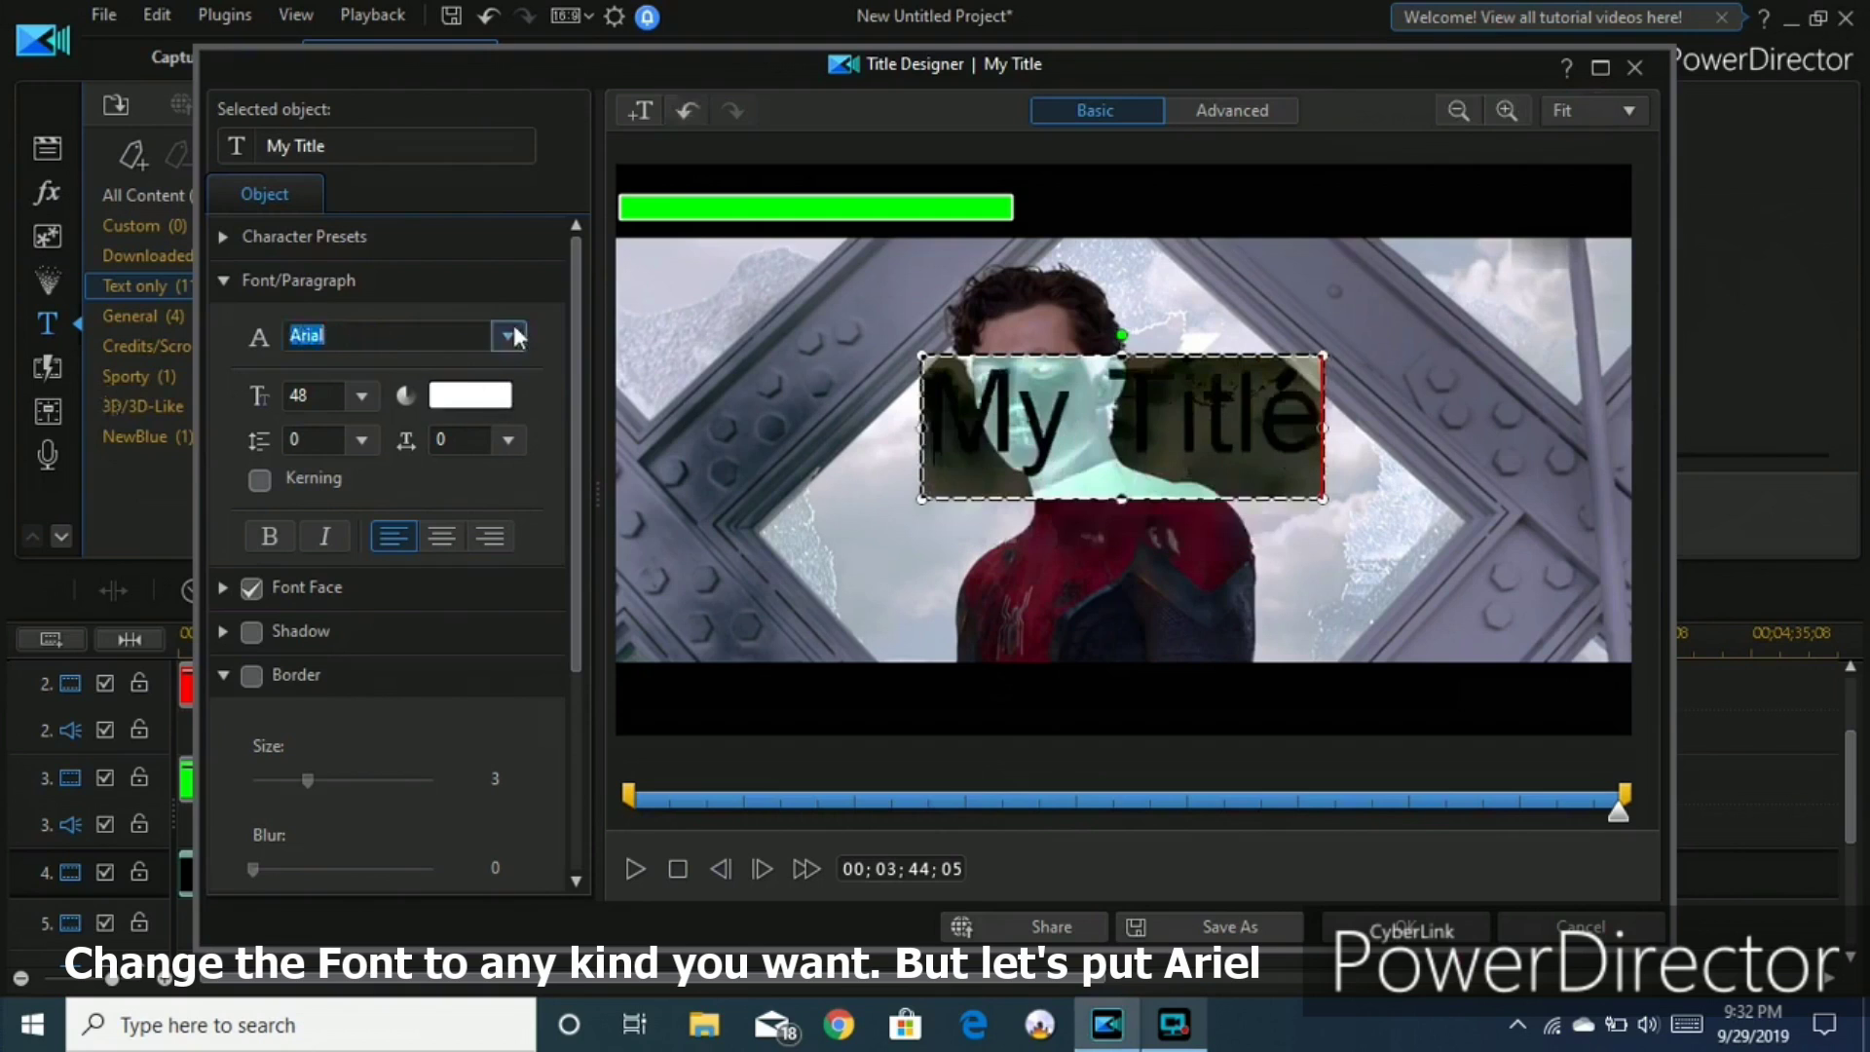
{"action": "left_click", "coordinate": [260, 537]}
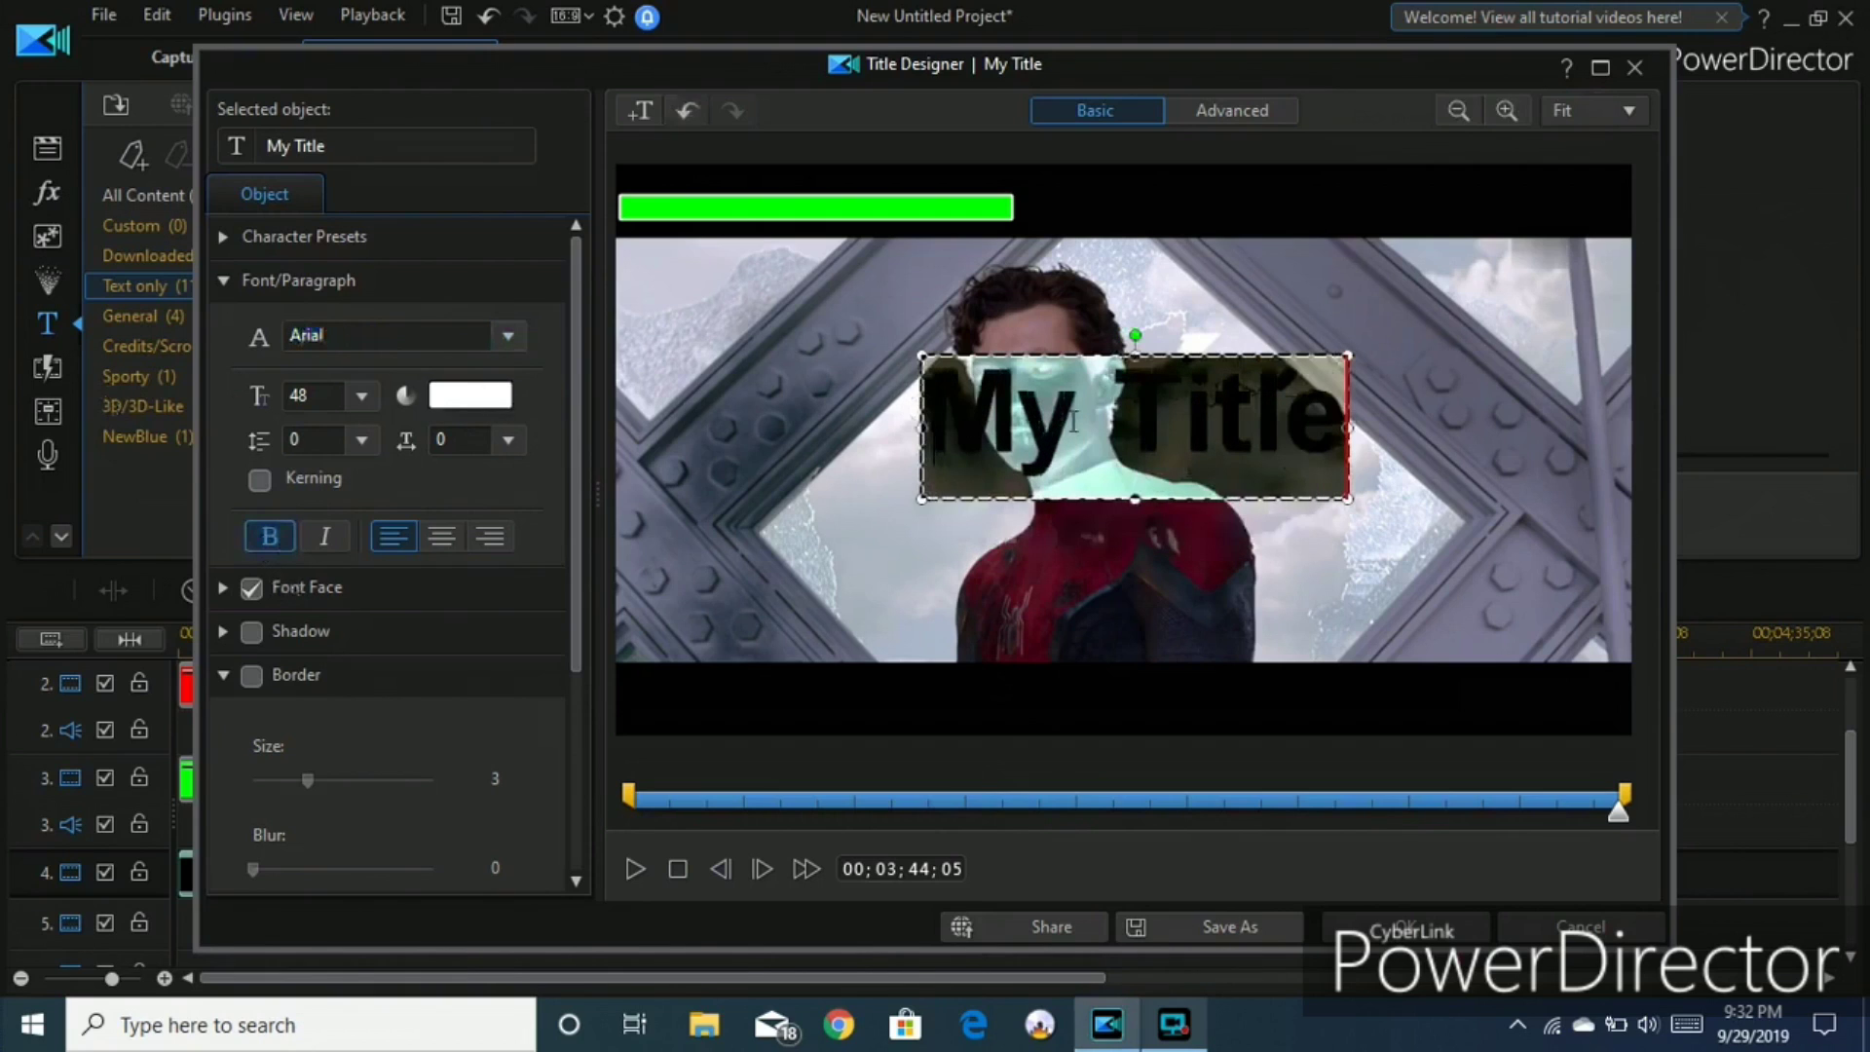
Shrink the title to fit the health bar's height and align it inside the bar's left end.
{"action": "mouse_move", "coordinate": [1347, 501]}
{"action": "left_mouse_down"}
{"action": "mouse_move", "coordinate": [1013, 382]}
{"action": "mouse_move", "coordinate": [689, 190]}
{"action": "left_mouse_up"}
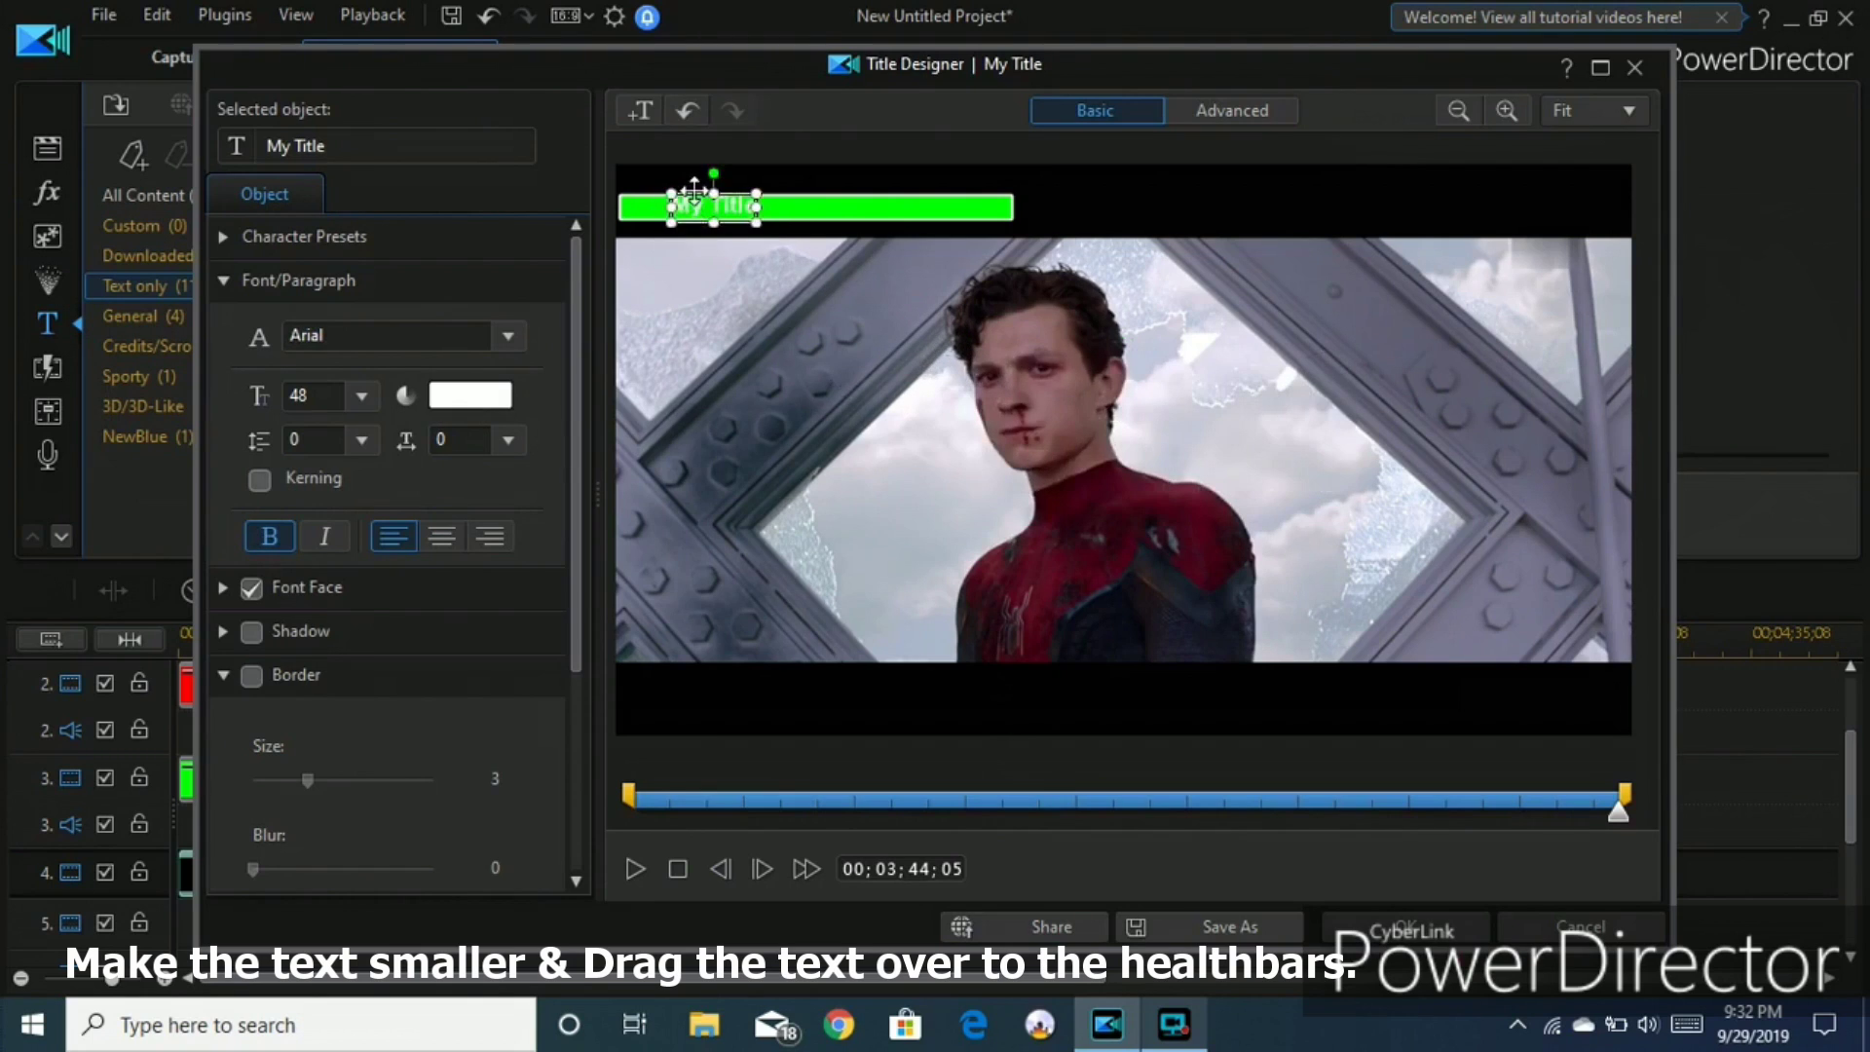
{"action": "key", "text": "Left"}
{"action": "key", "text": "Left"}
{"action": "key", "text": "Left"}
{"action": "key", "text": "Left"}
{"action": "key", "text": "Left"}
{"action": "key", "text": "Left"}
{"action": "key", "text": "Left"}
{"action": "key", "text": "Left"}
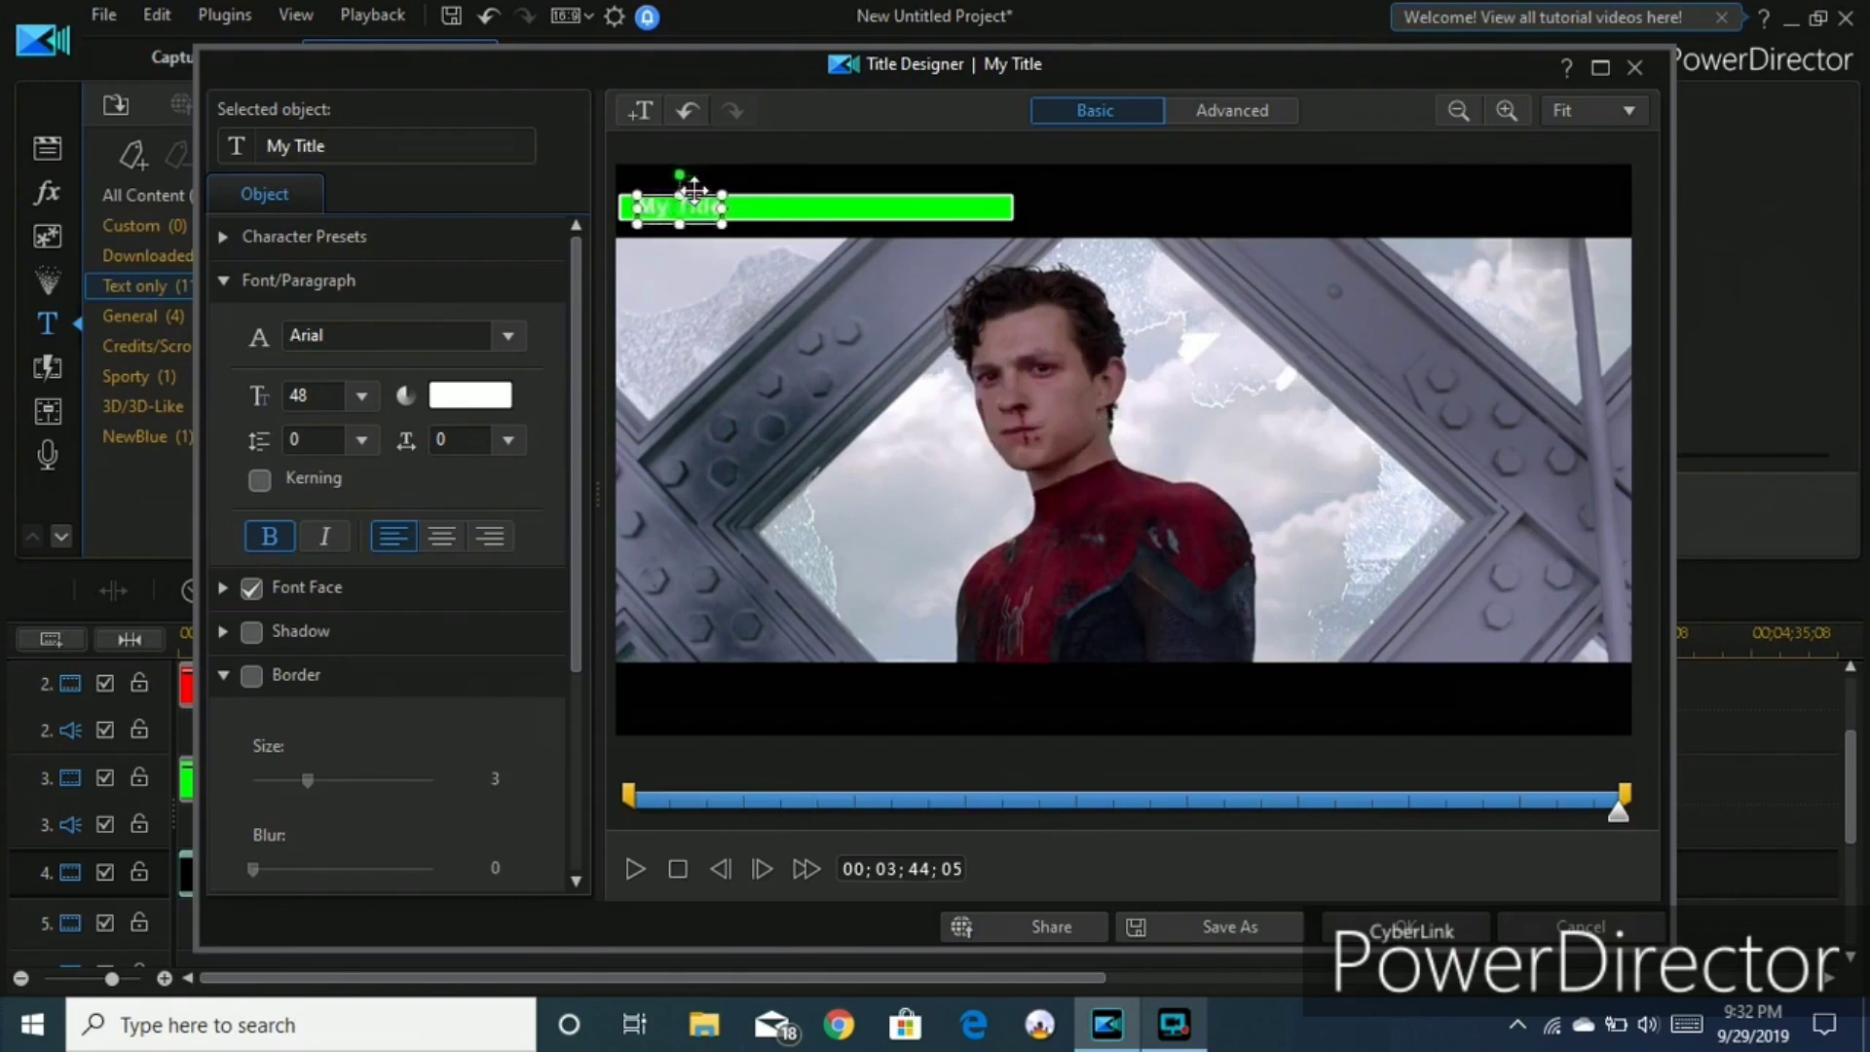
{"action": "key", "text": "Left"}
{"action": "key", "text": "Left"}
{"action": "key", "text": "Left"}
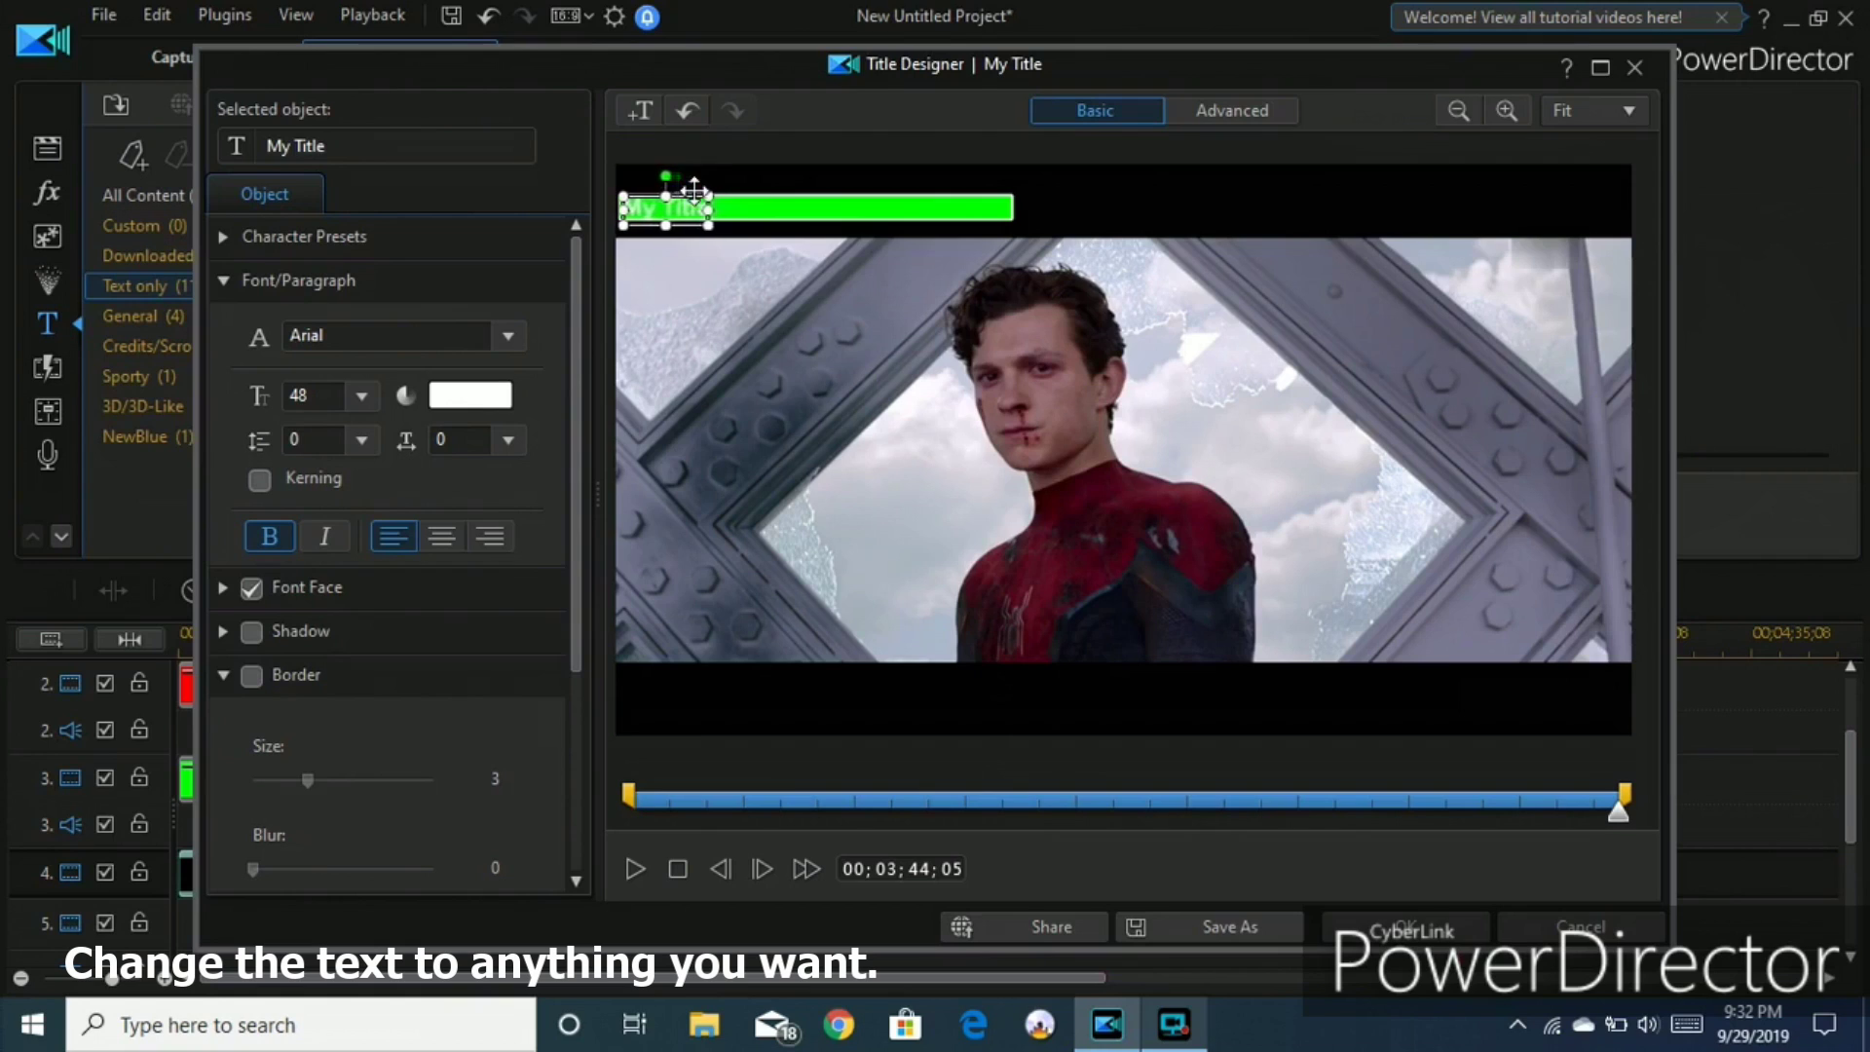
{"action": "left_click", "coordinate": [720, 302]}
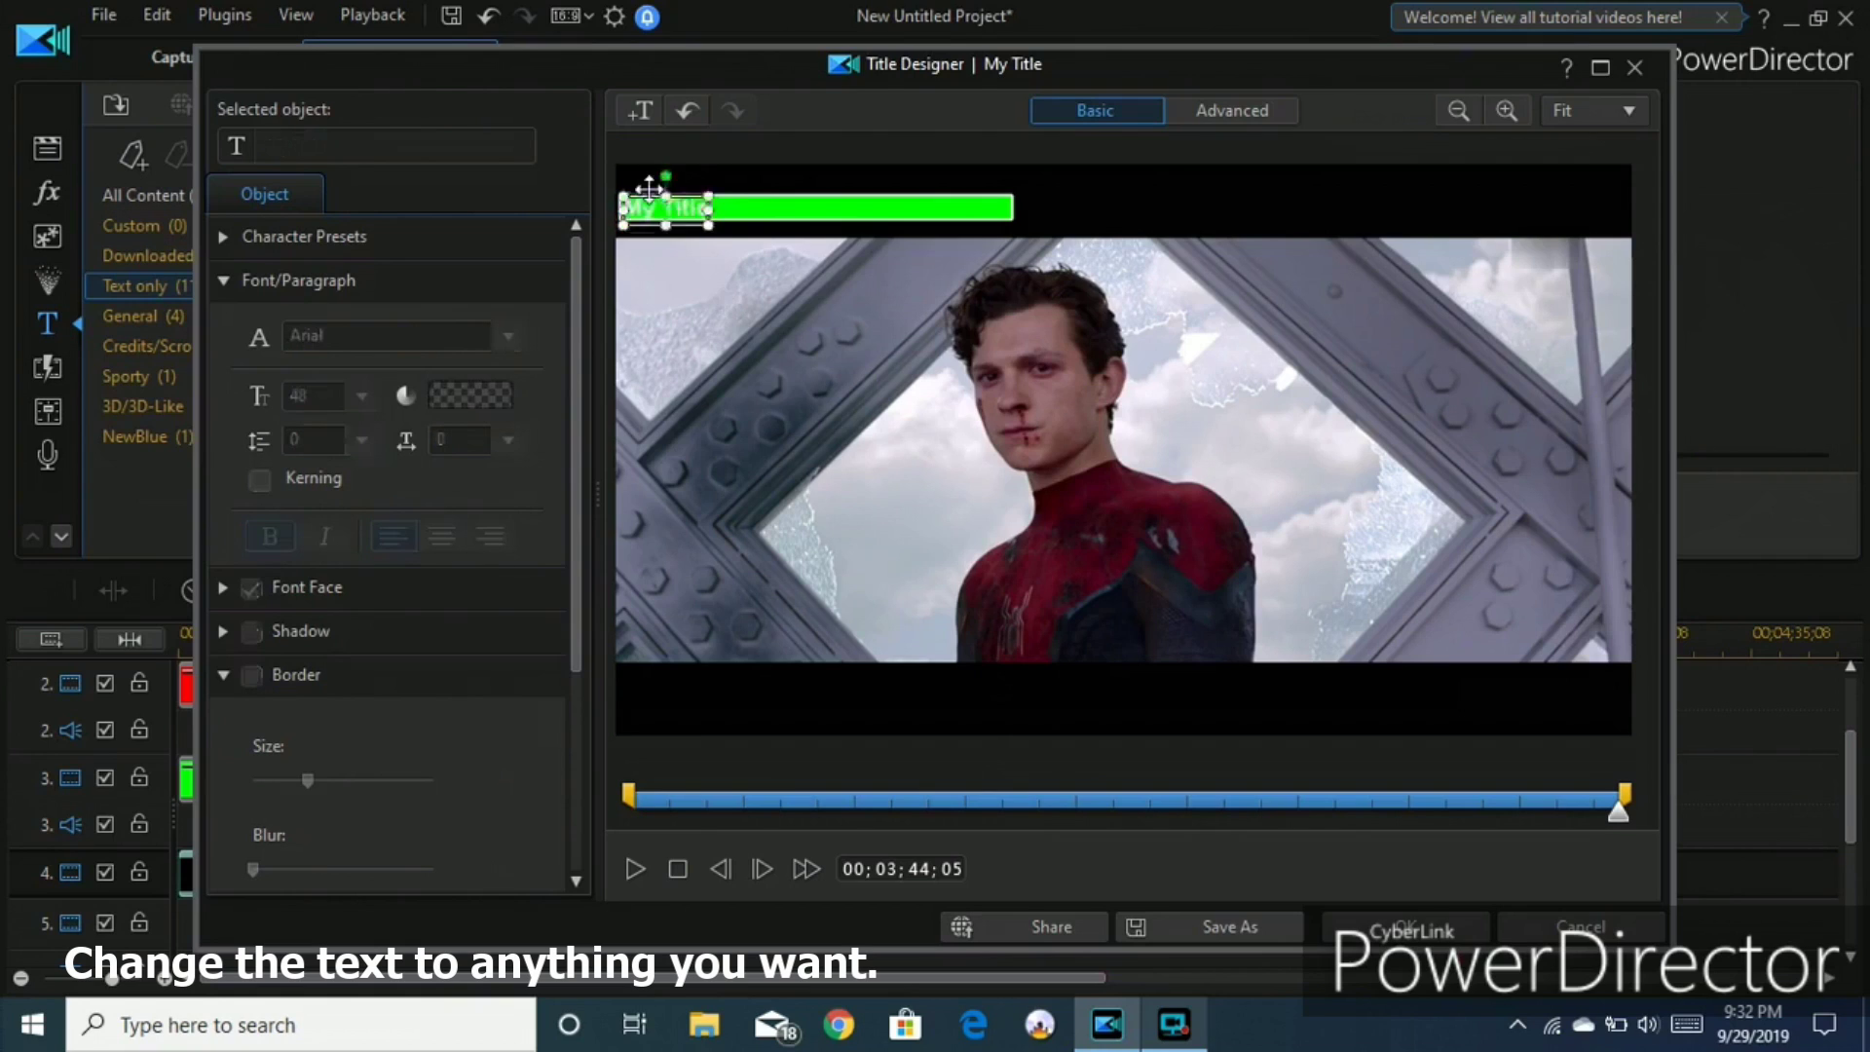
Change the title text's color to black.
{"action": "left_click", "coordinate": [649, 188]}
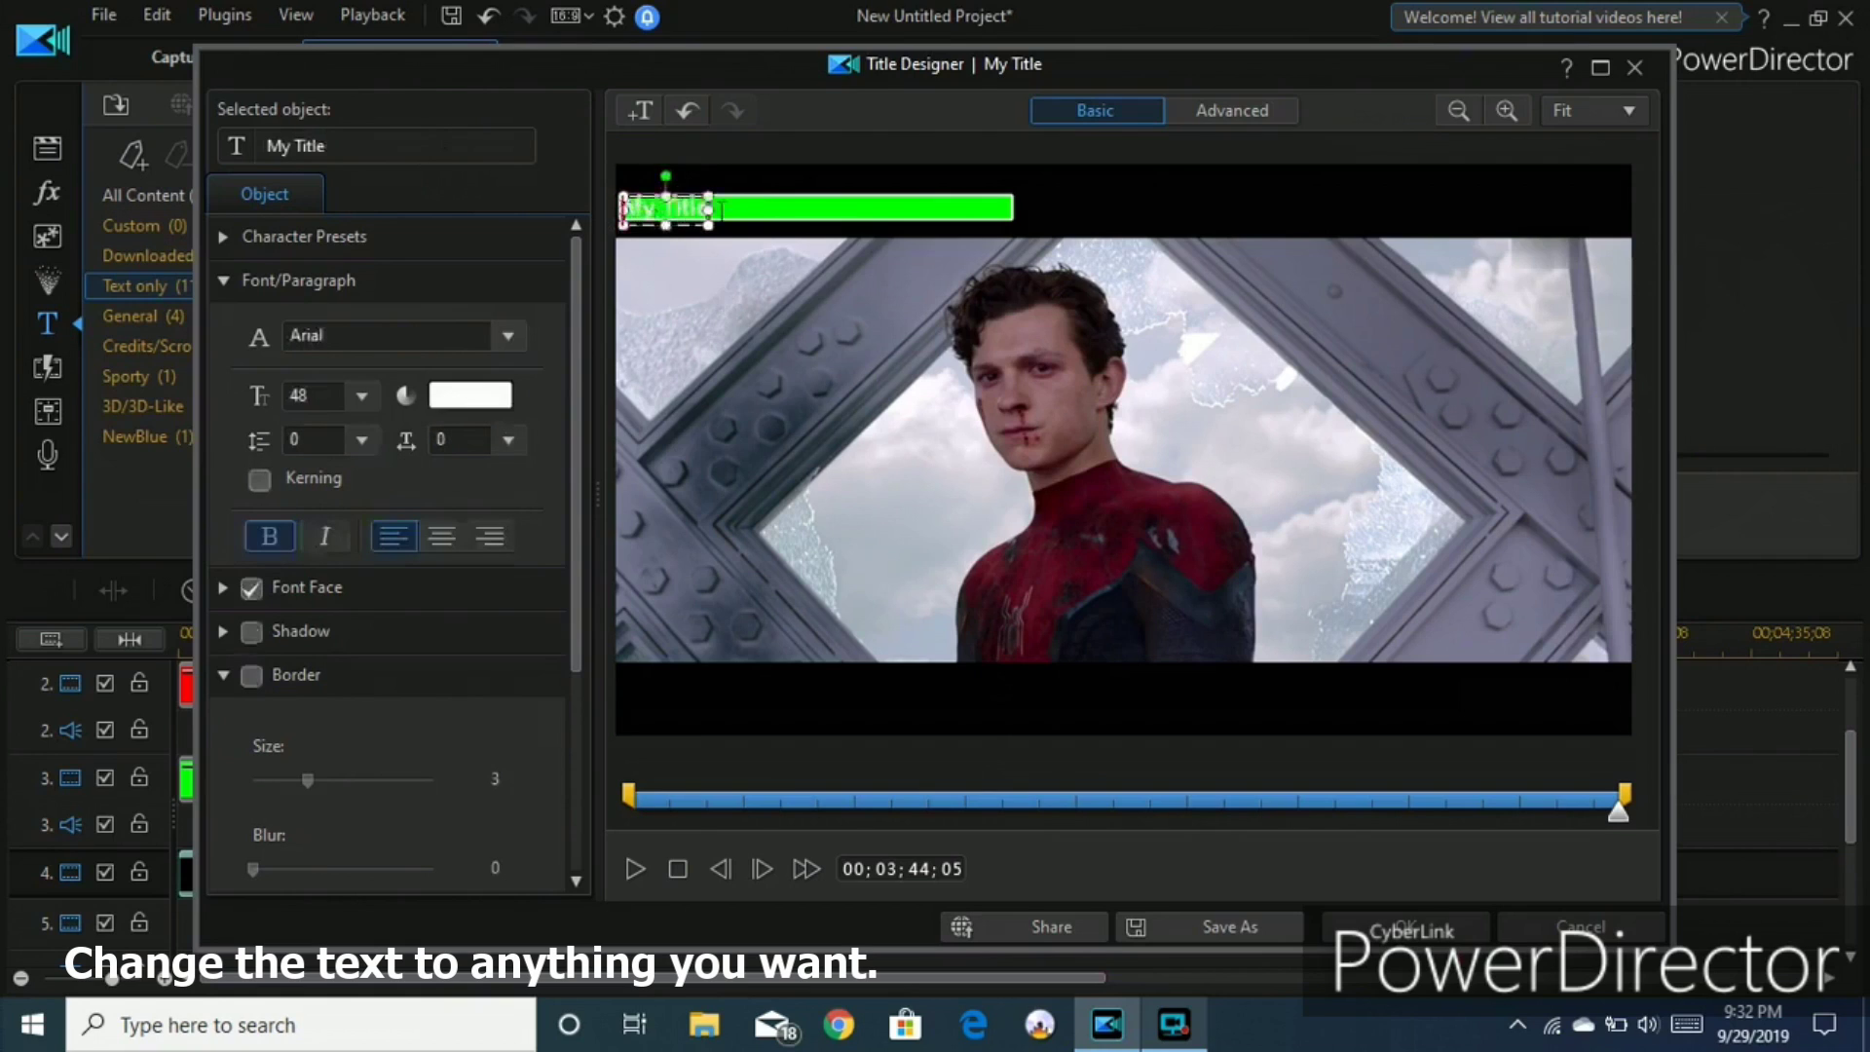
{"action": "key", "text": "ctrl+a"}
{"action": "left_click", "coordinate": [470, 395]}
{"action": "left_click", "coordinate": [656, 507]}
{"action": "left_click", "coordinate": [680, 693]}
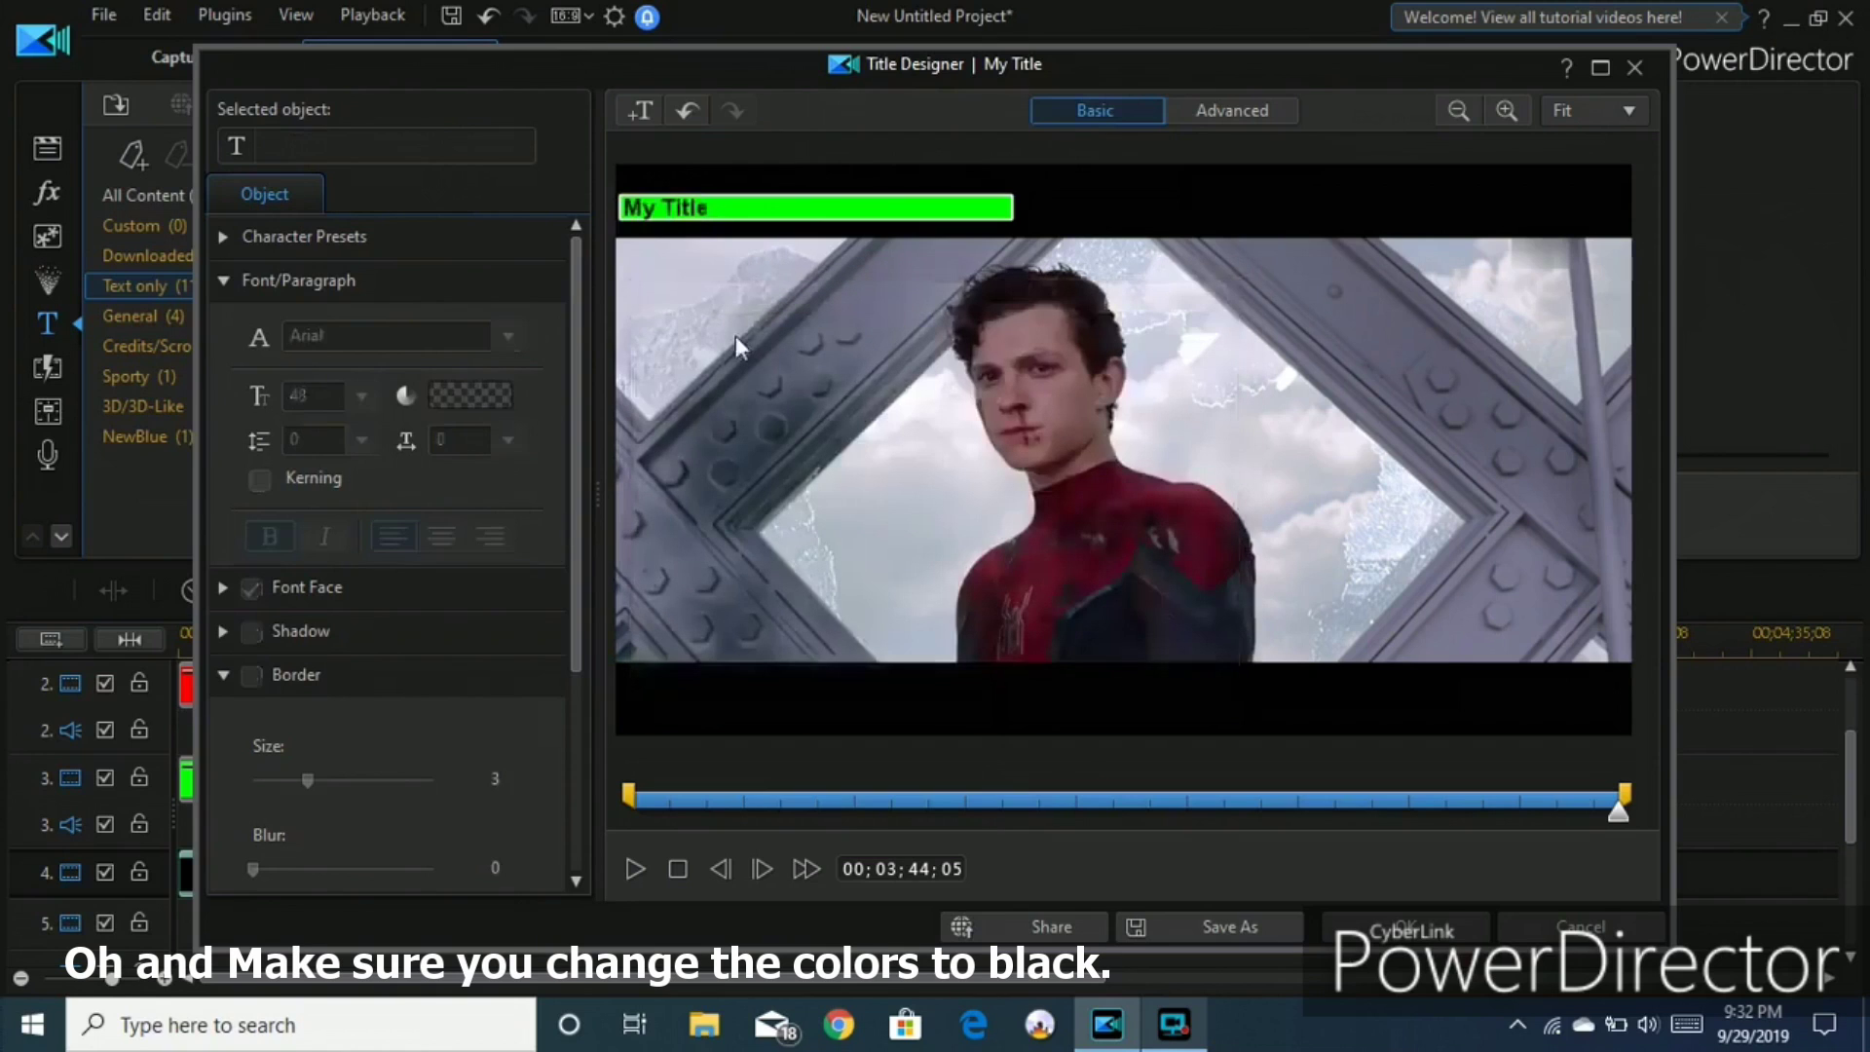
Change the title text to "Spider-Man" and apply the title edits to the track 4 clip.
{"action": "left_click_drag", "start_coordinate": [470, 164], "coordinate": [168, 180]}
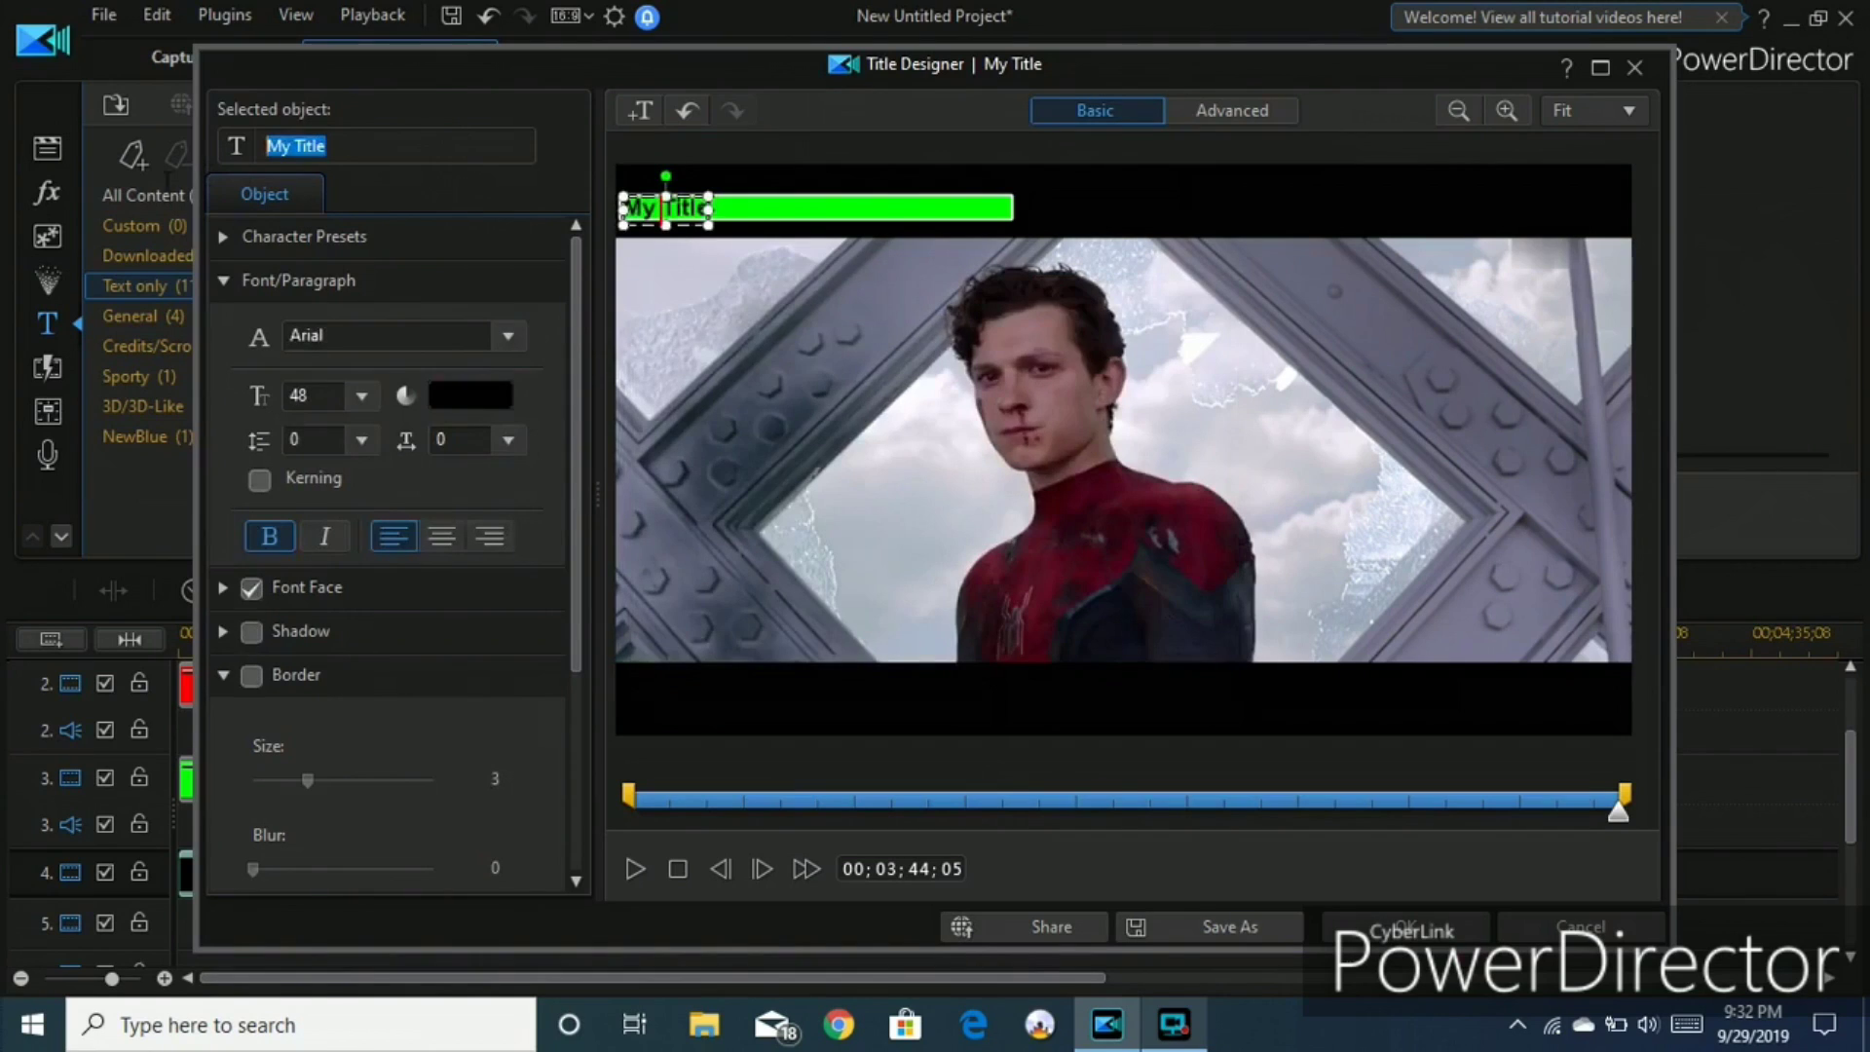
{"action": "type", "text": "Spider"}
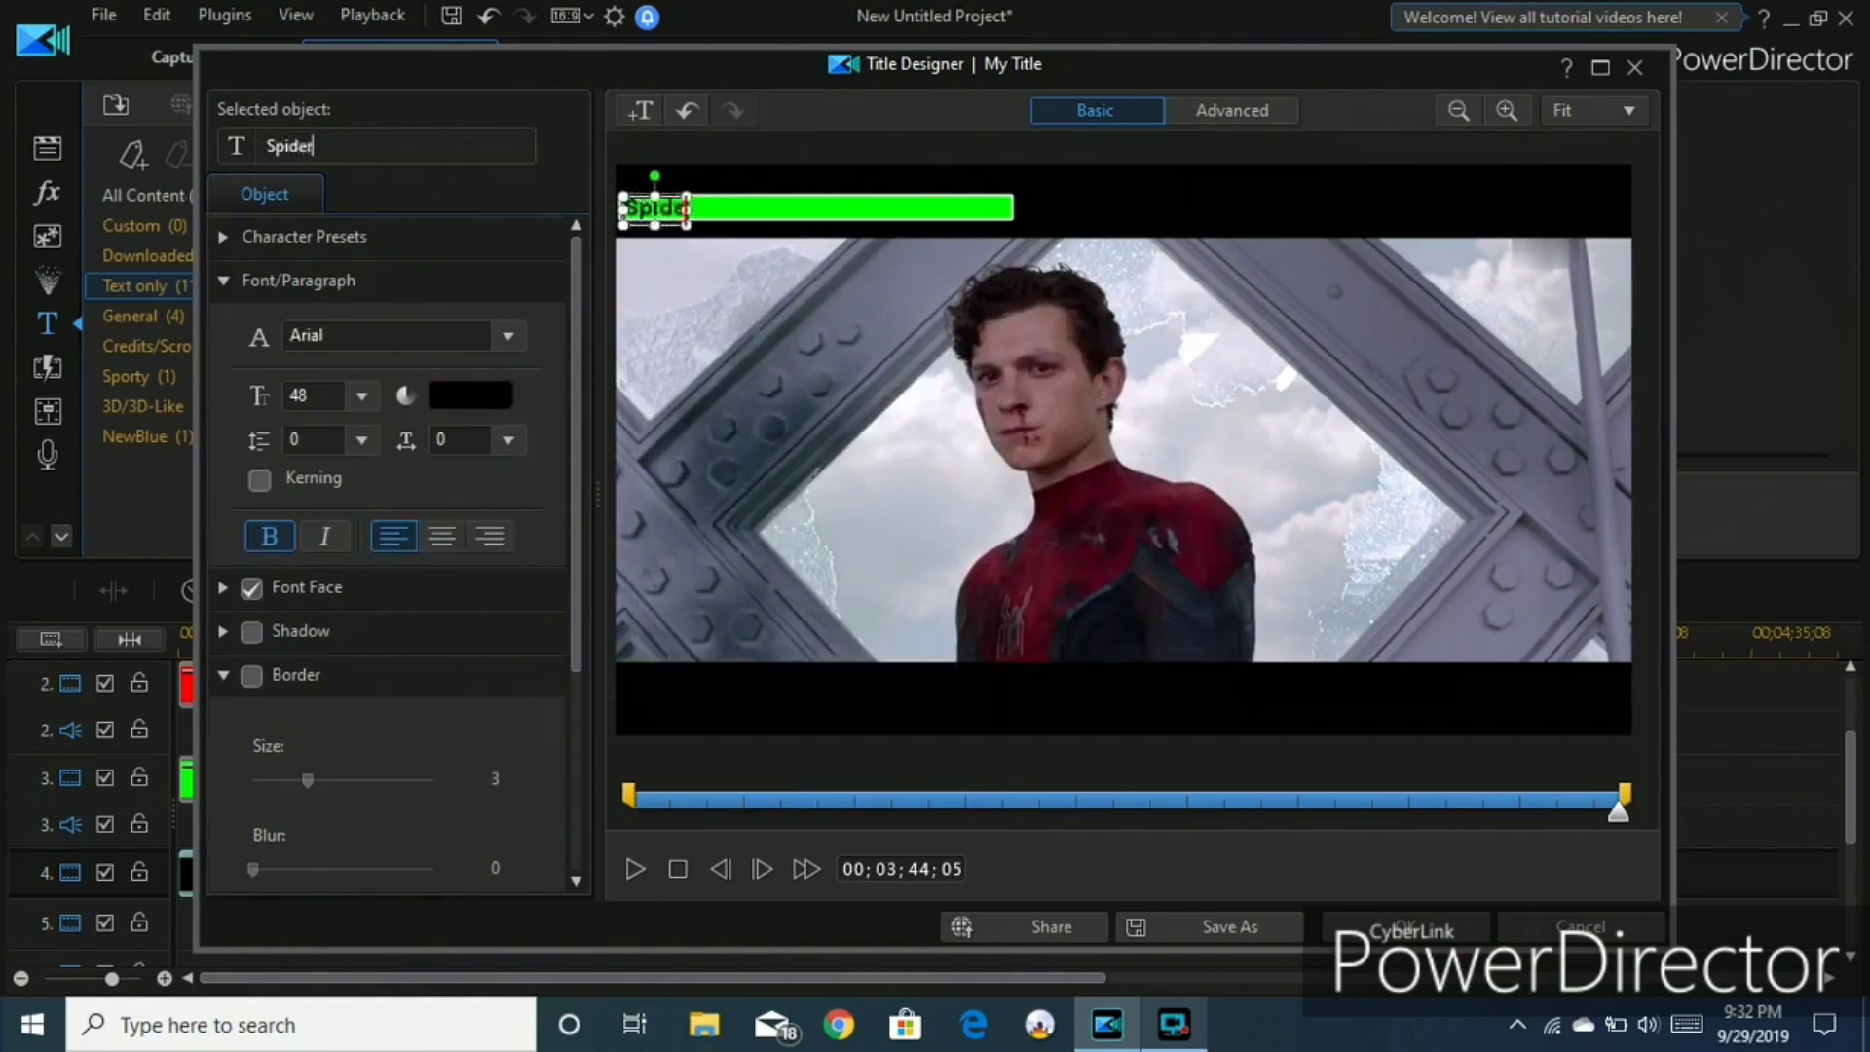
{"action": "type", "text": "-Man"}
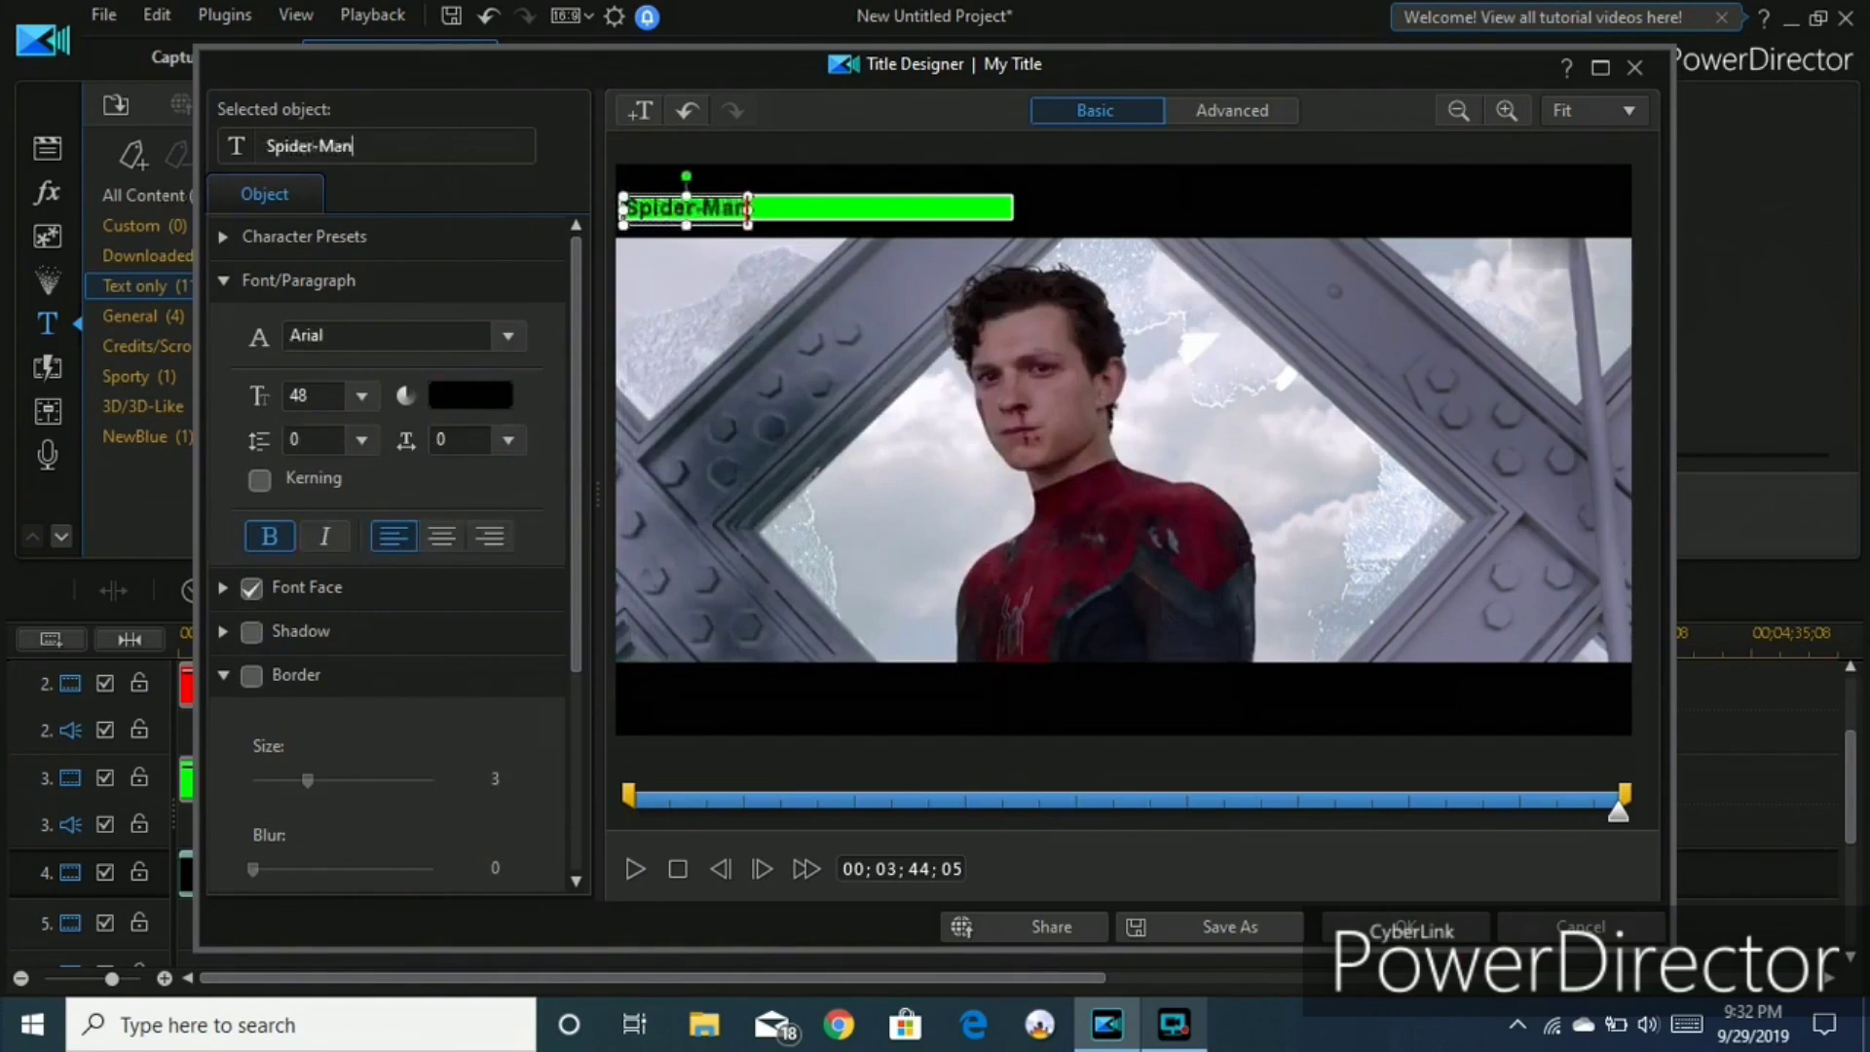
{"action": "left_click", "coordinate": [1044, 500]}
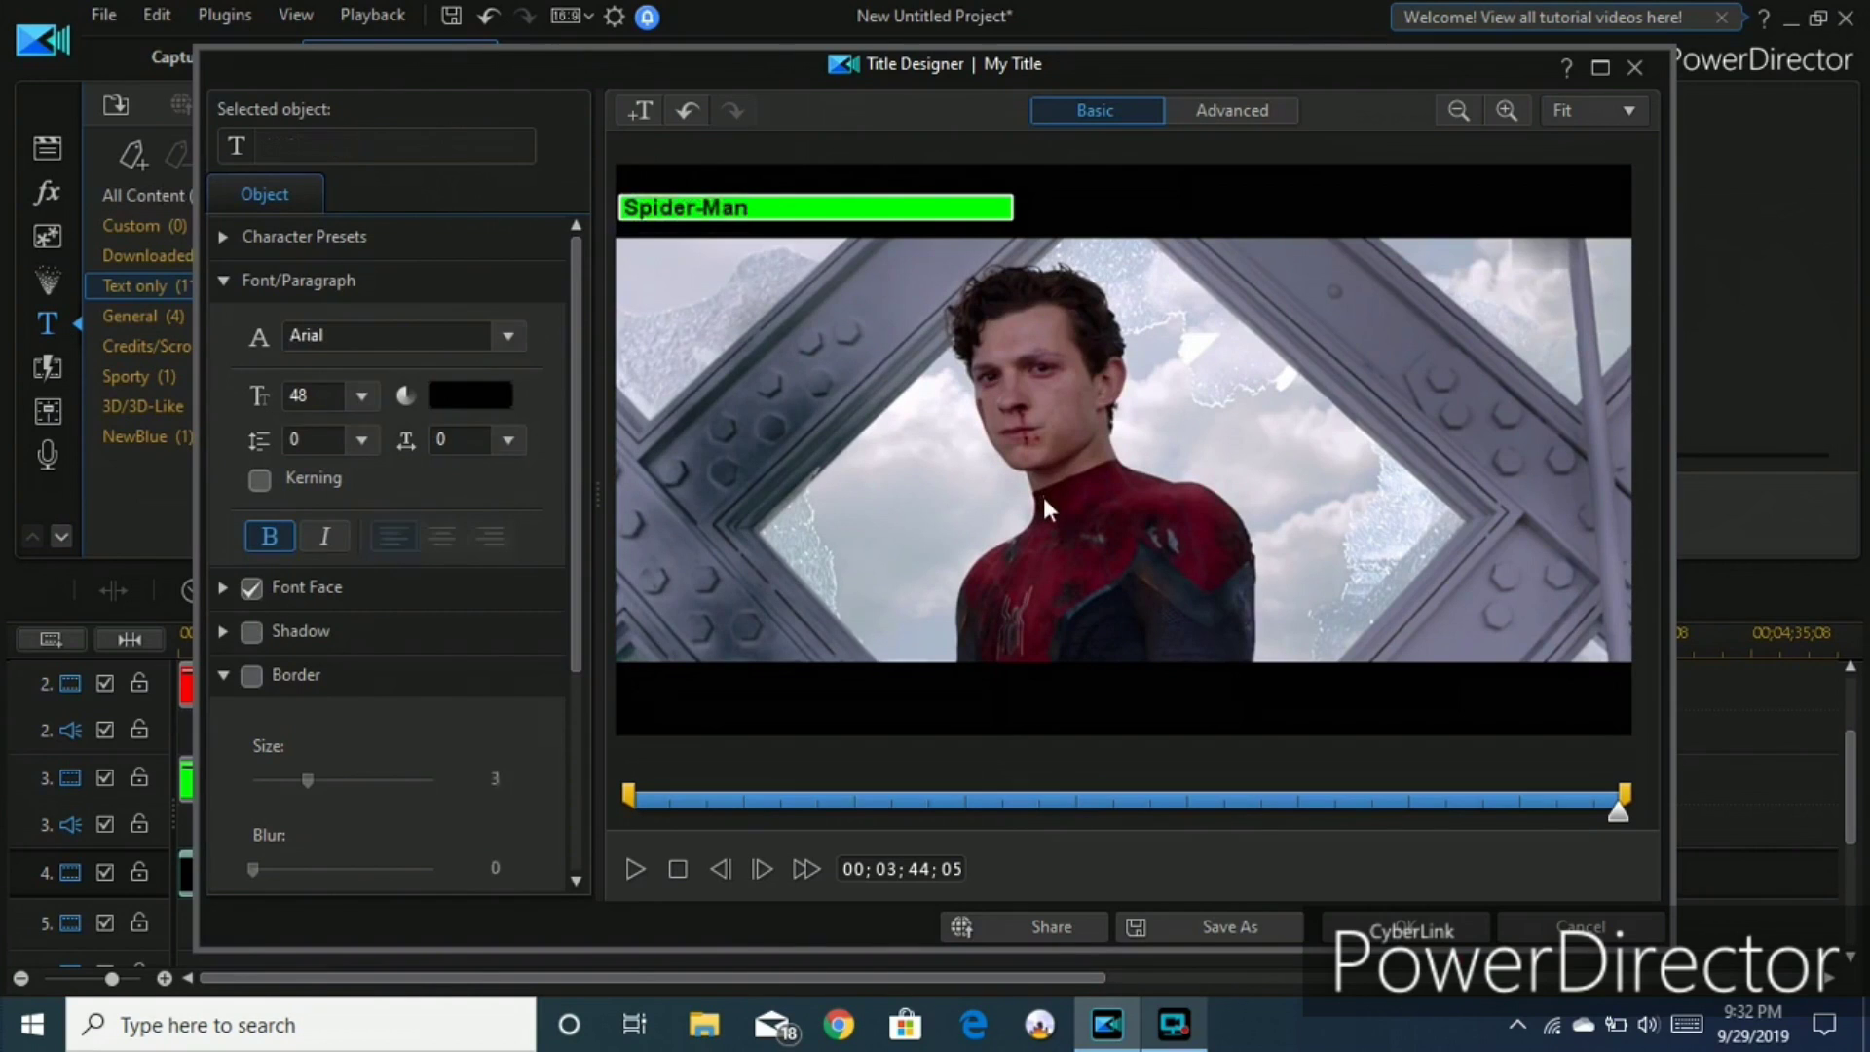
{"action": "left_click", "coordinate": [708, 207]}
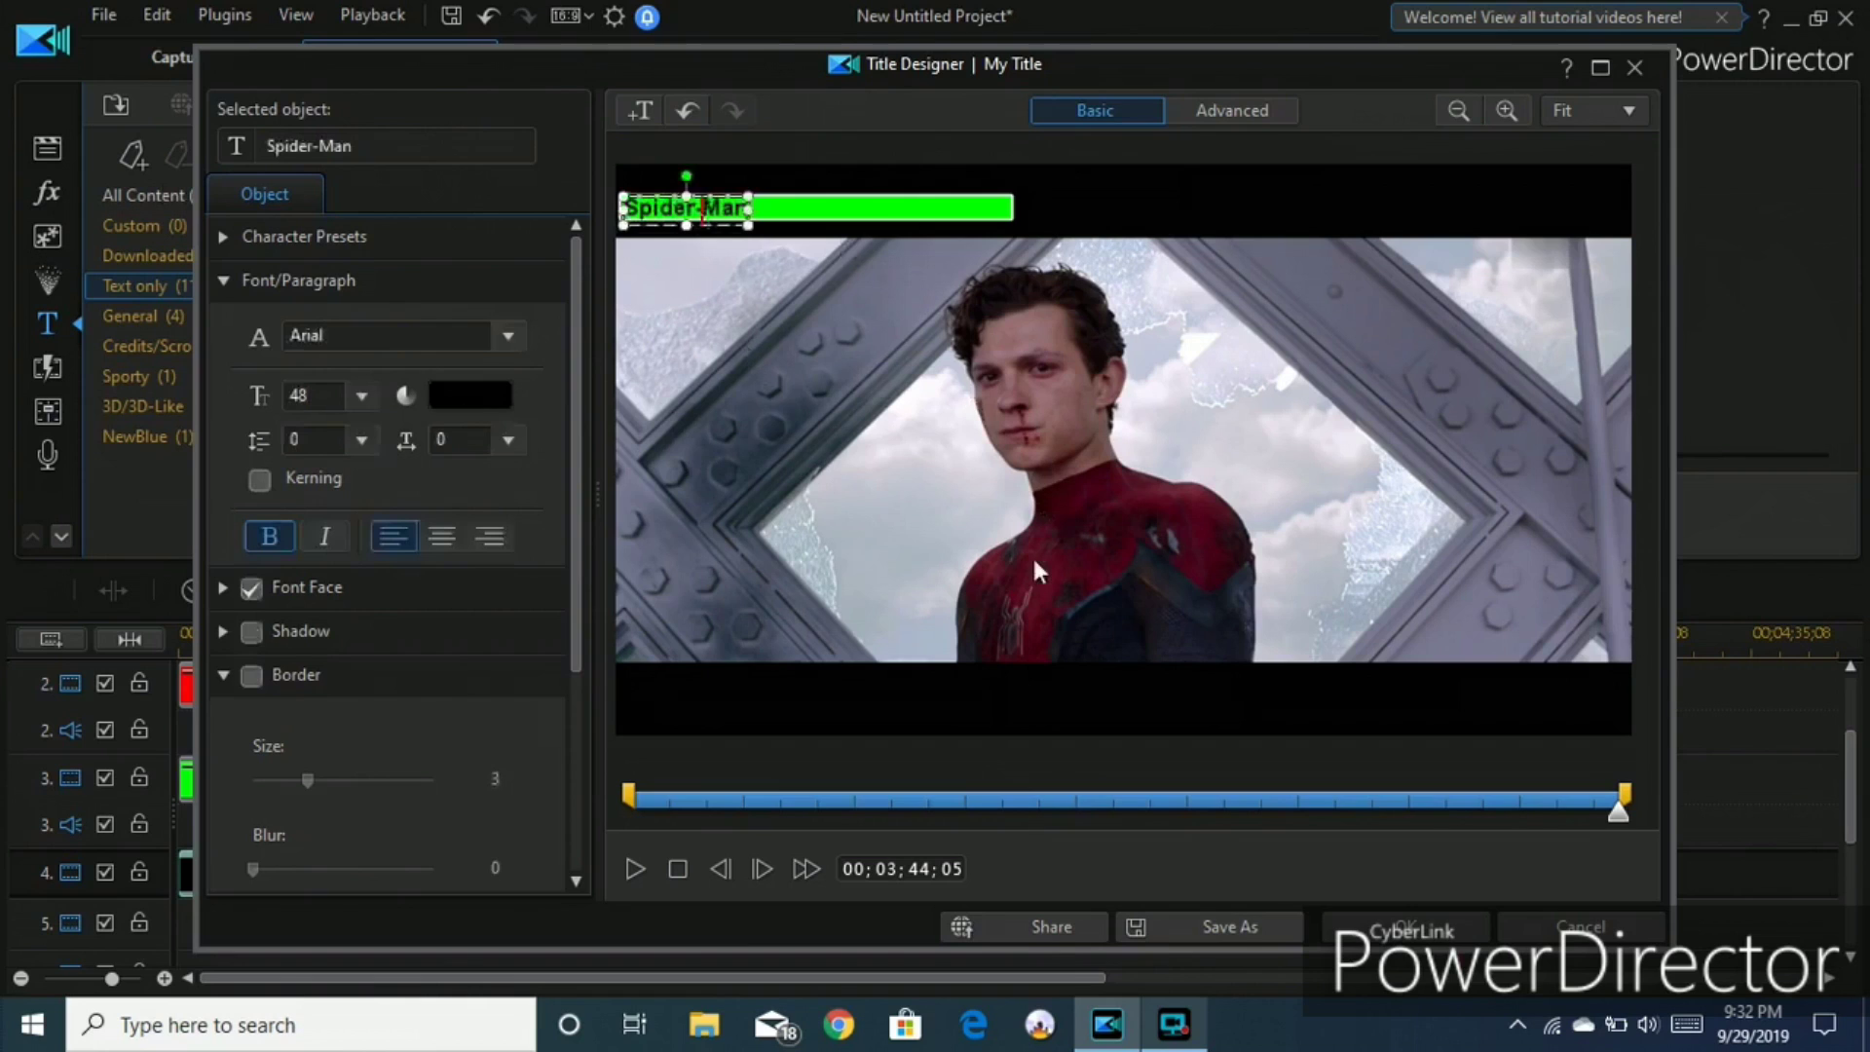
{"action": "left_click", "coordinate": [1398, 928]}
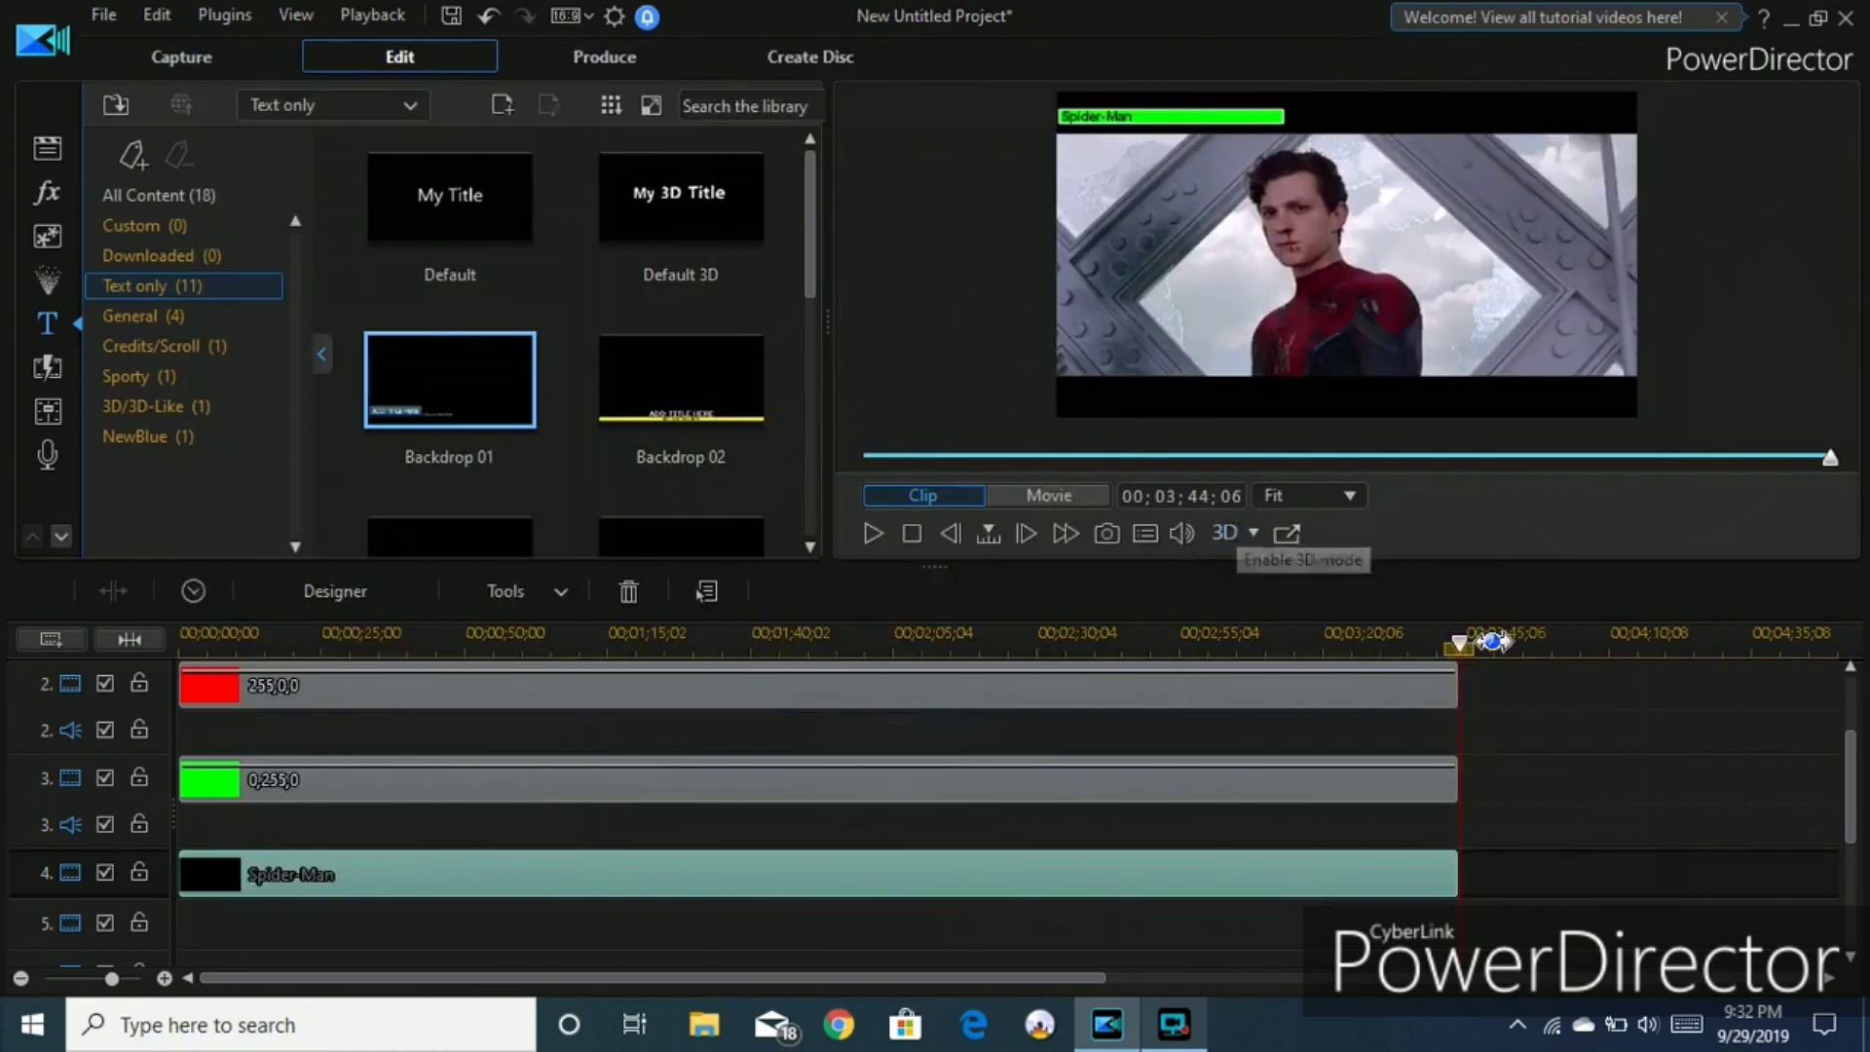
Play the movie to the first hit at 00;00;40;22 and split the green bar clip on track 3 there.
{"action": "key", "text": "Home"}
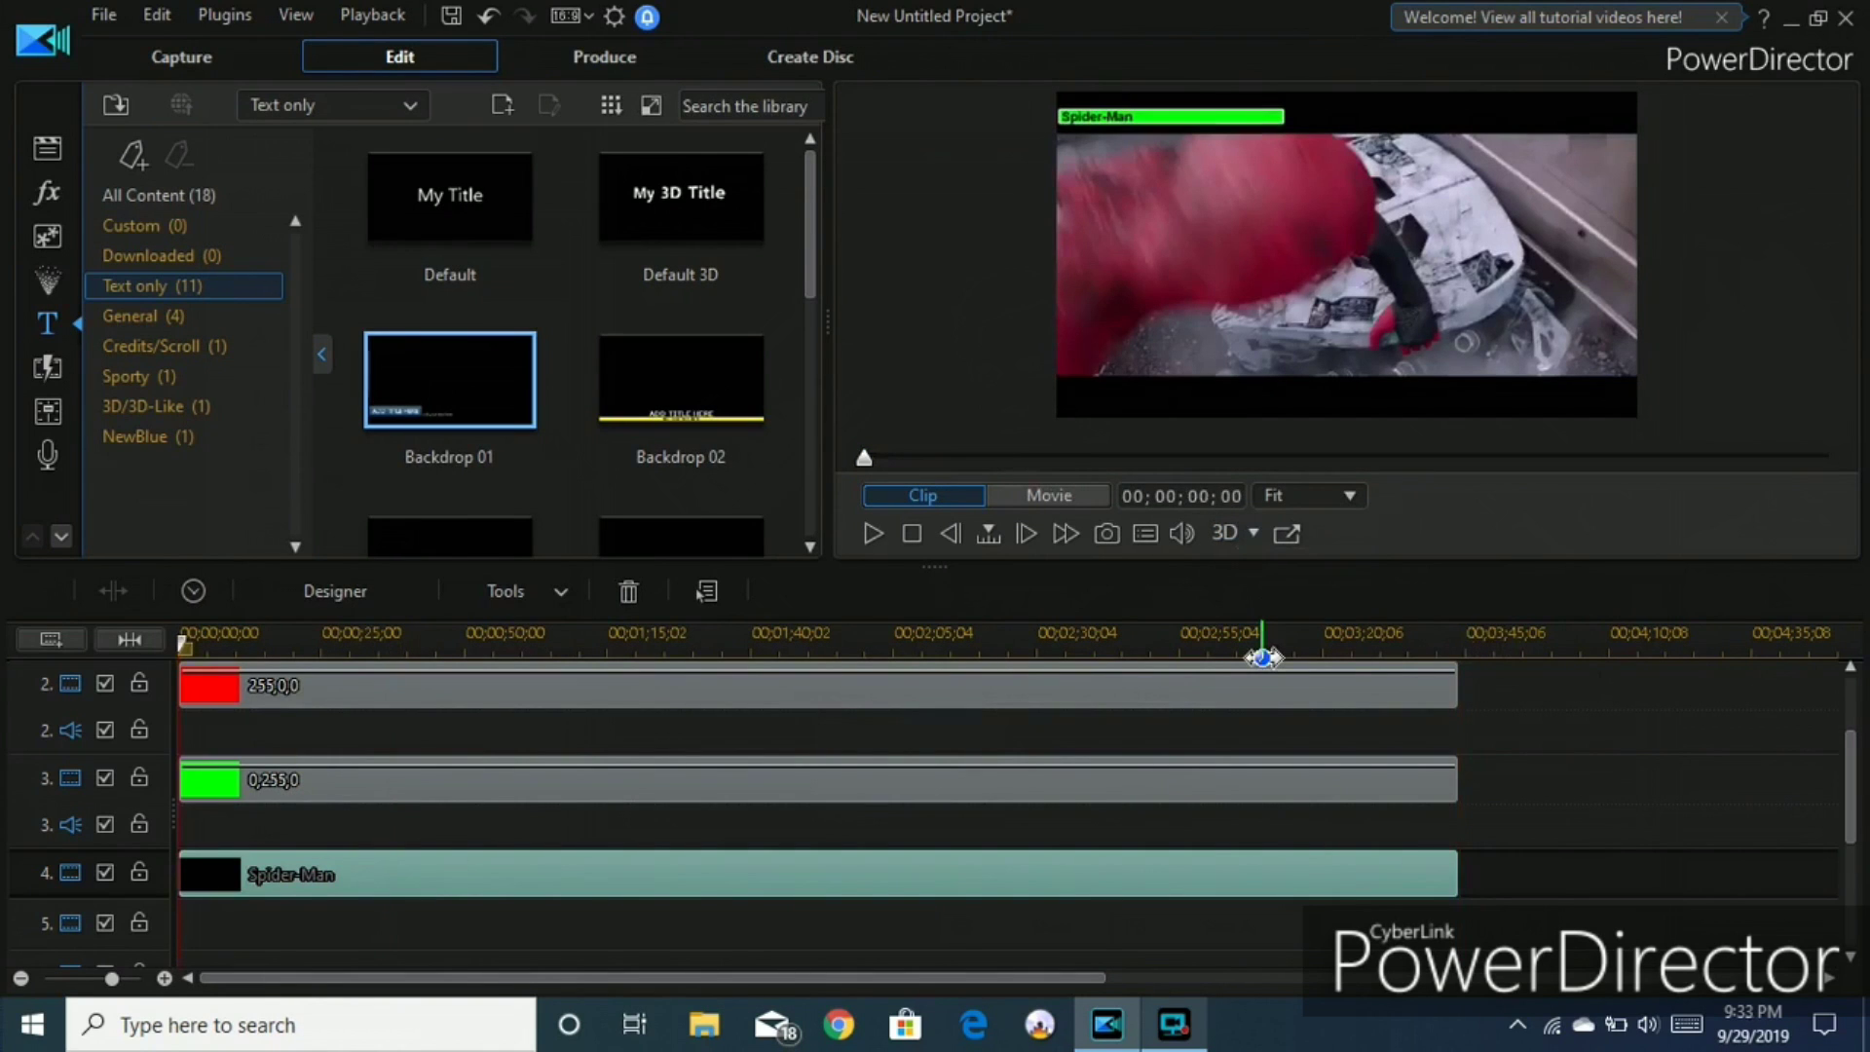
{"action": "left_click", "coordinate": [1263, 658]}
{"action": "key", "text": "space"}
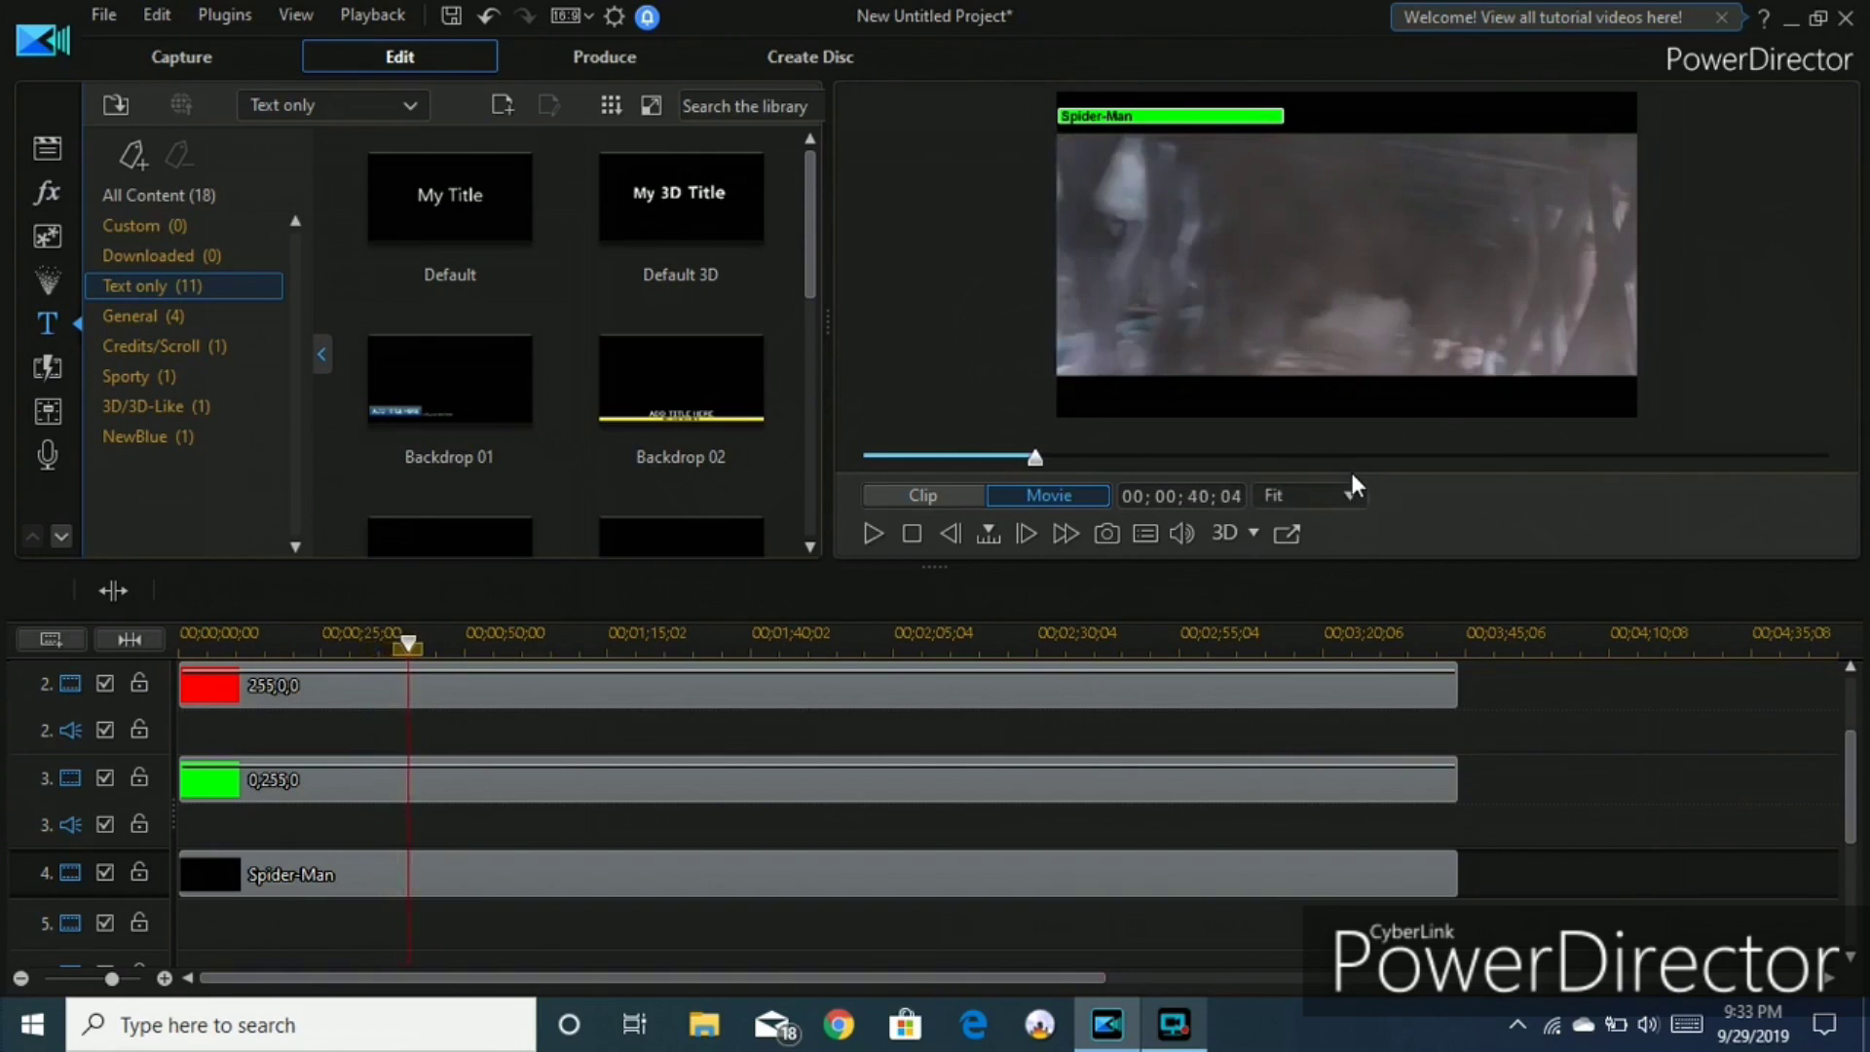
{"action": "key", "text": "space"}
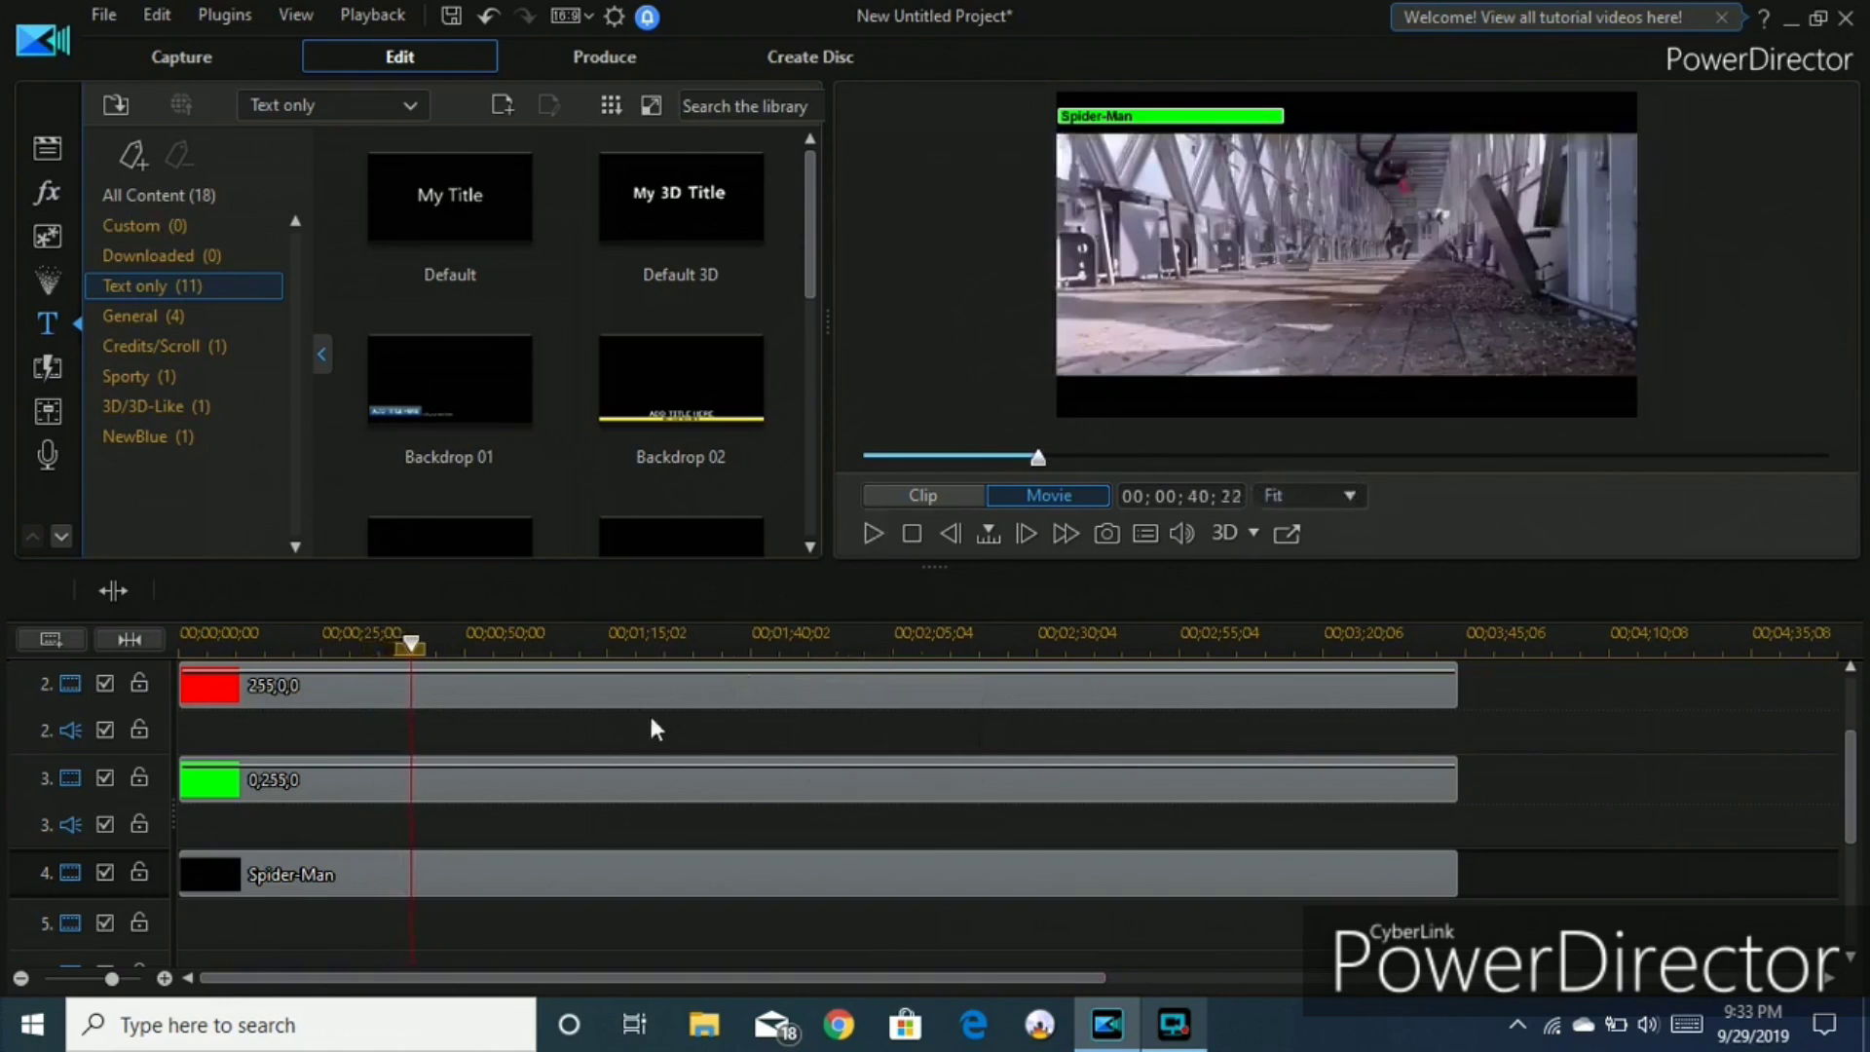
{"action": "left_click", "coordinate": [594, 786]}
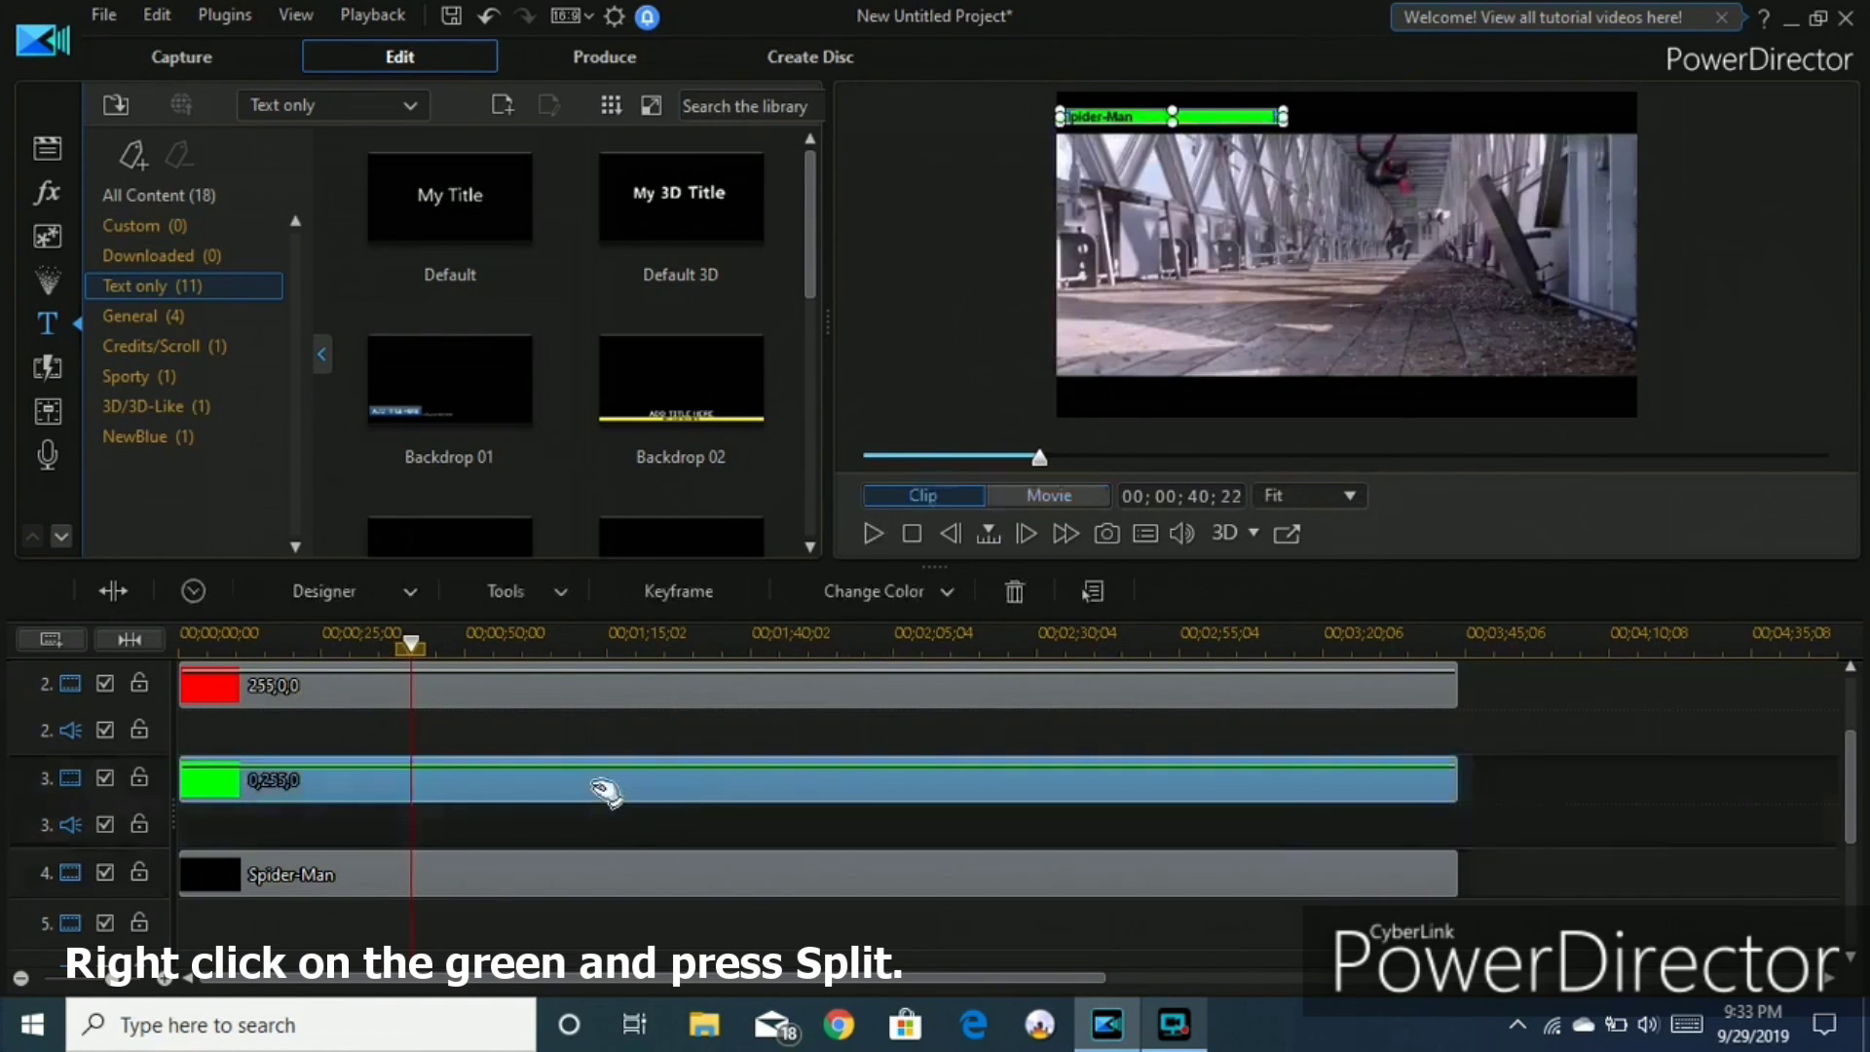
{"action": "right_click", "coordinate": [596, 790]}
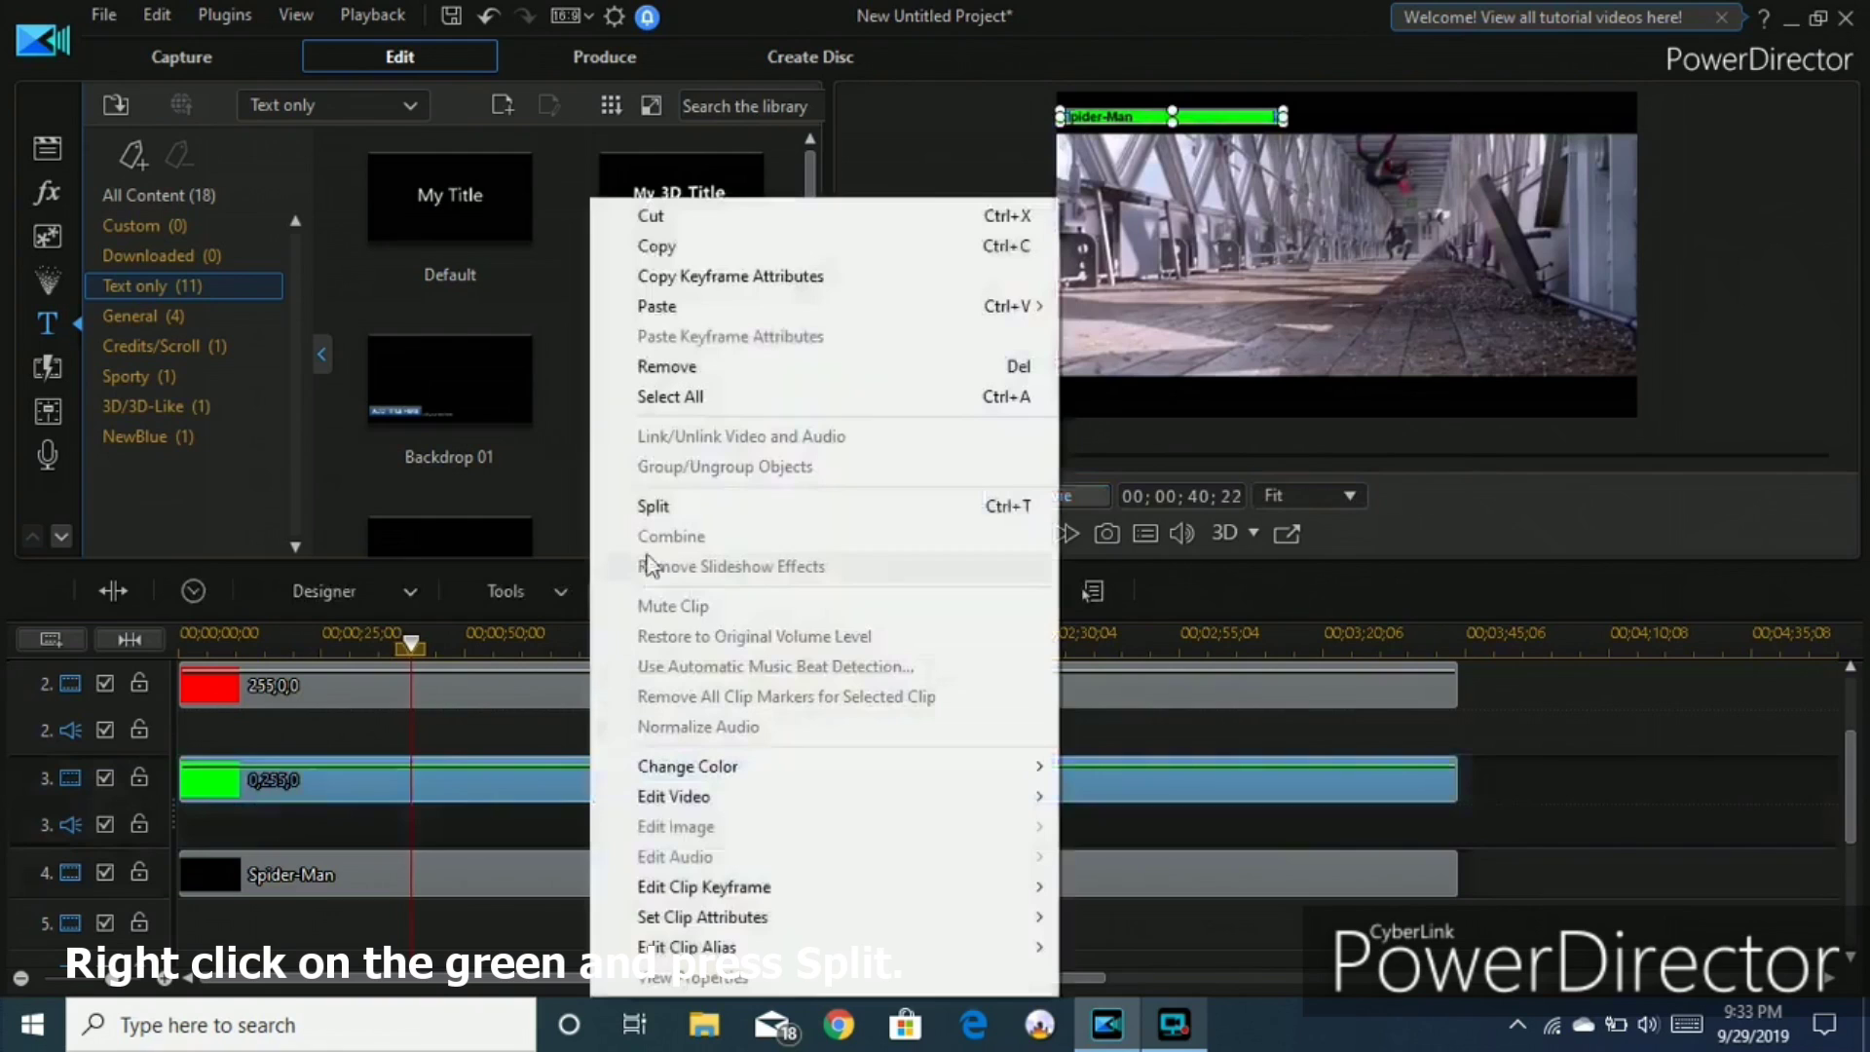
{"action": "left_click", "coordinate": [728, 512]}
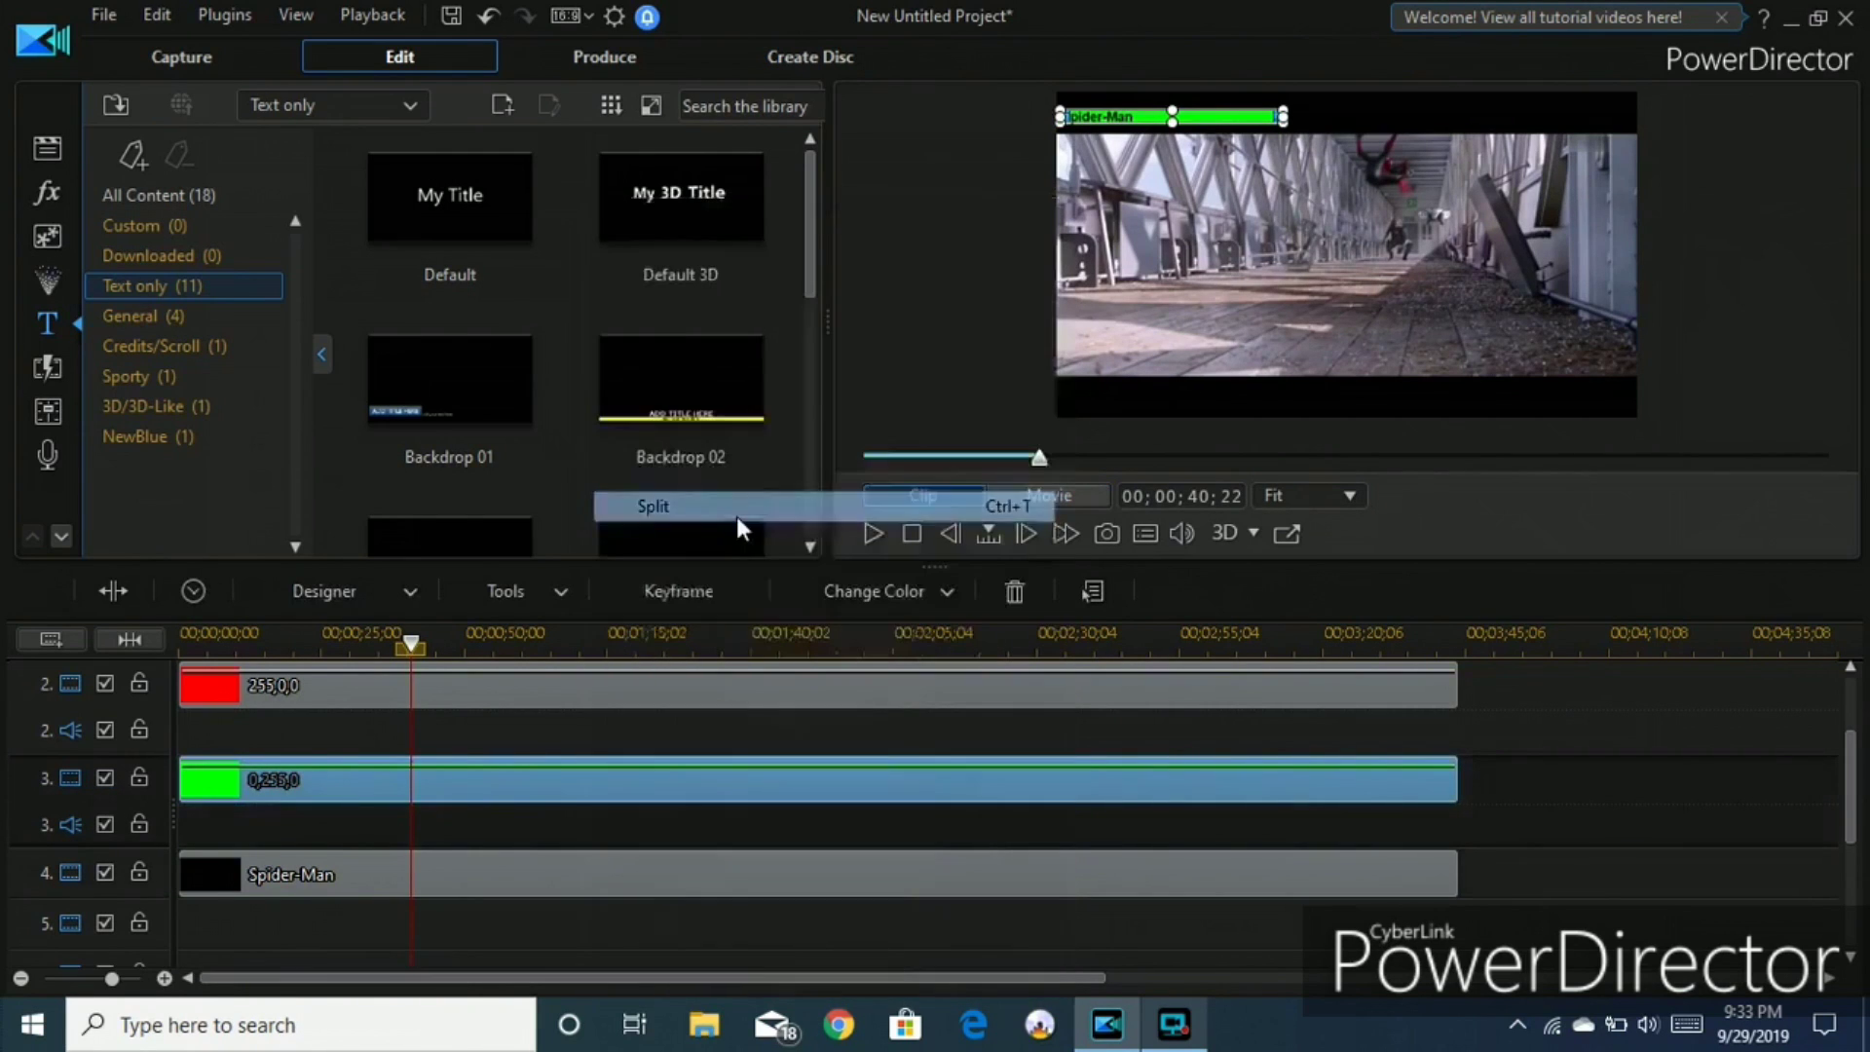
Shorten the second green bar slightly from its right end, and split its clip again at movie time 00;00;41;01.
{"action": "left_click", "coordinate": [1282, 530]}
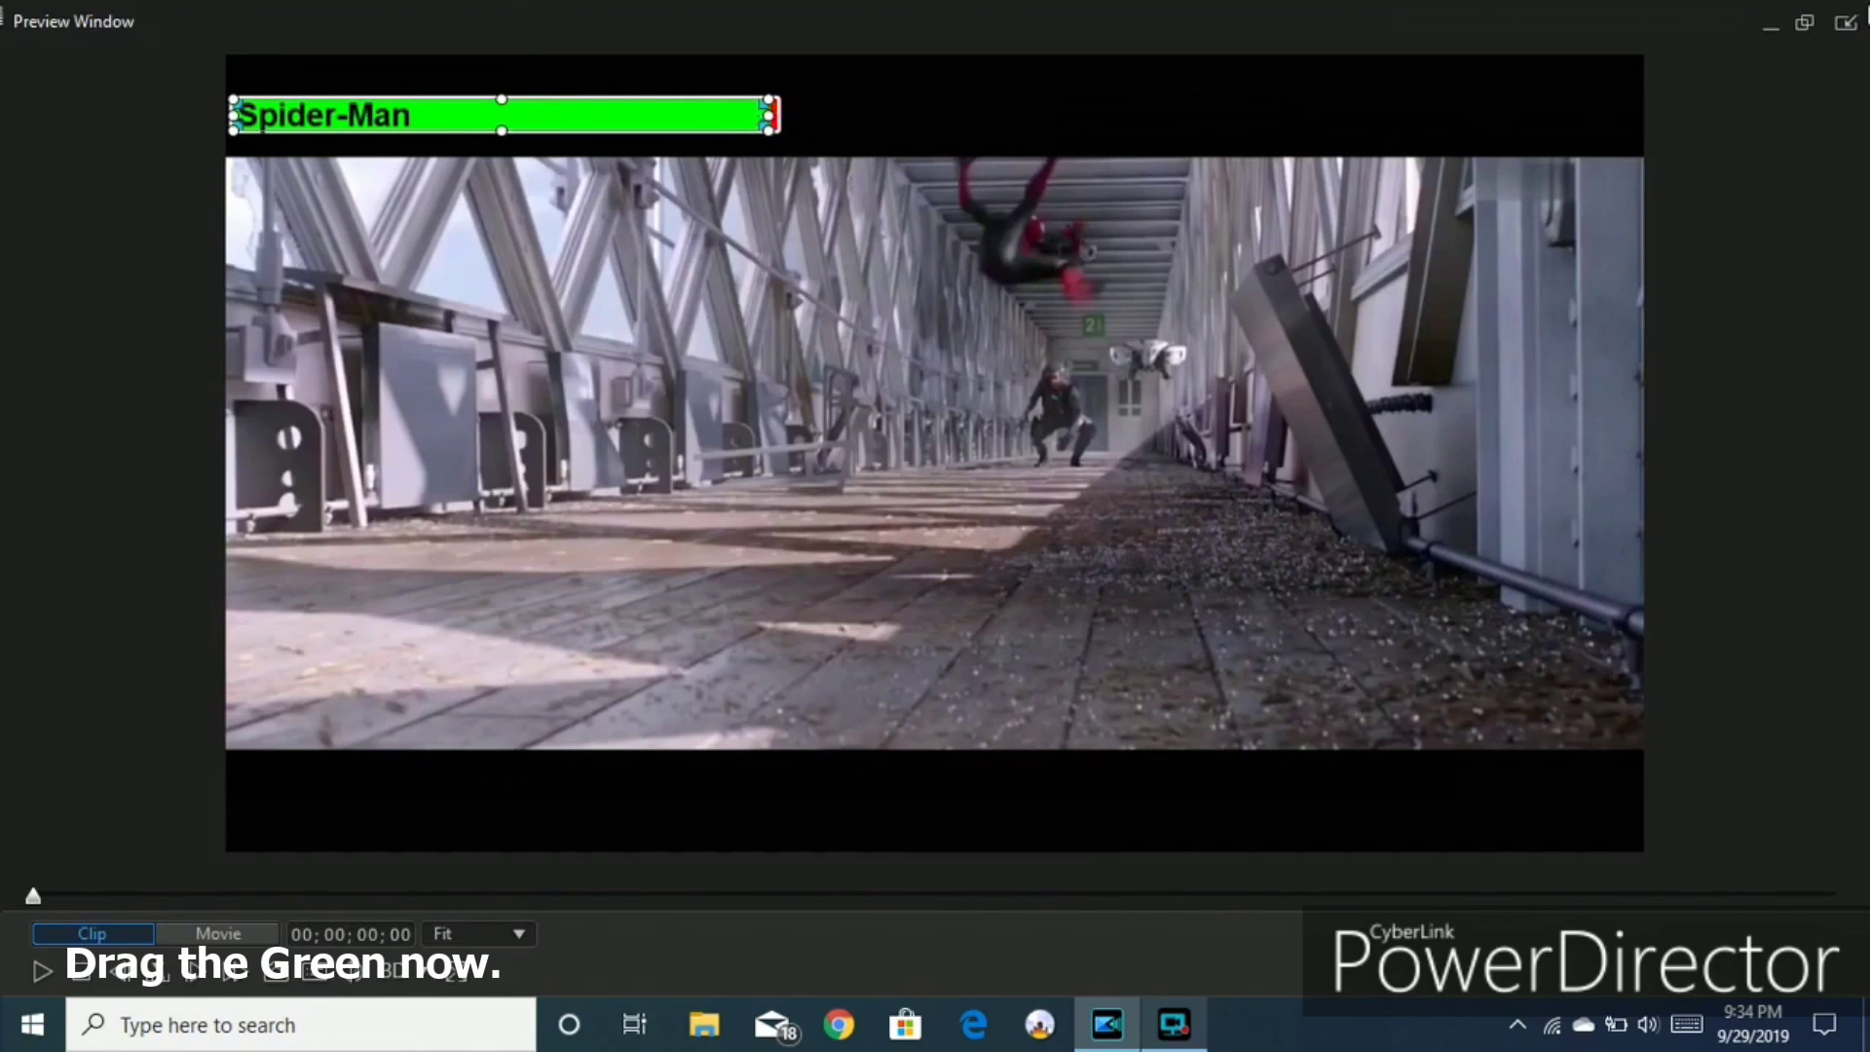
{"action": "left_click", "coordinate": [1858, 23]}
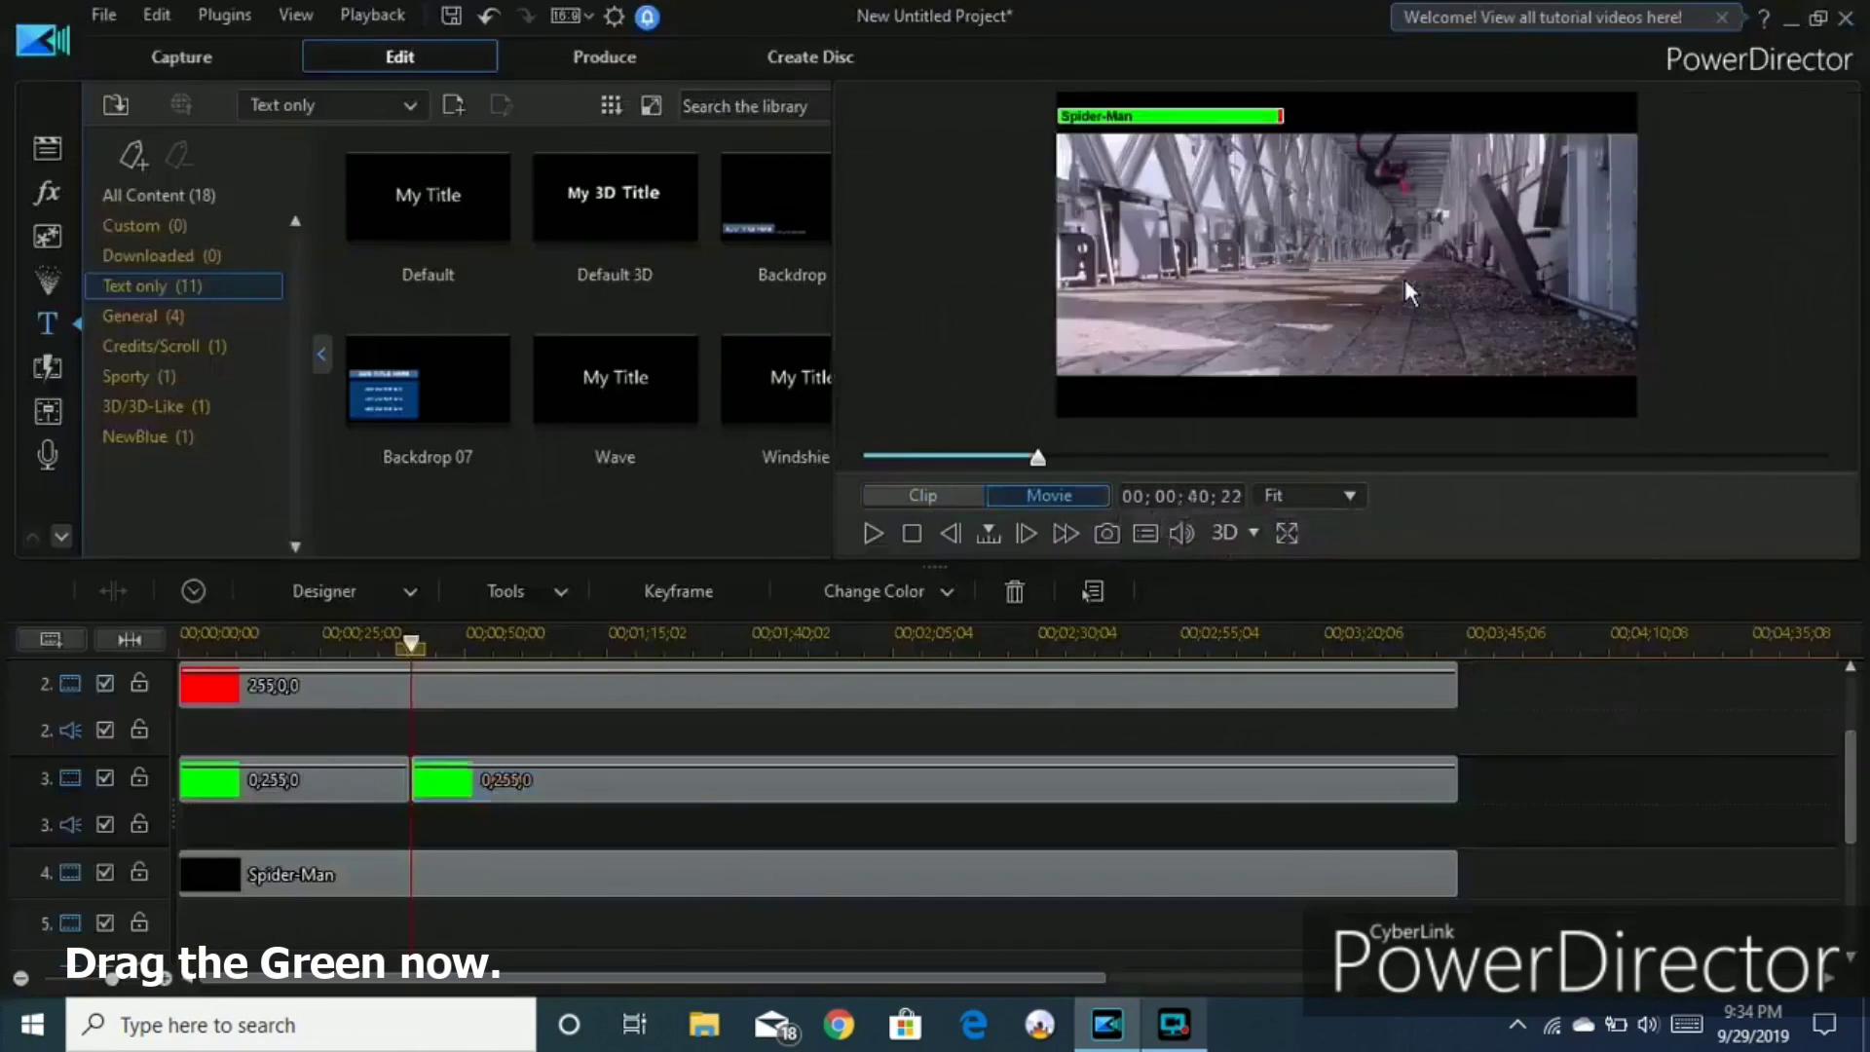
{"action": "key", "text": "space"}
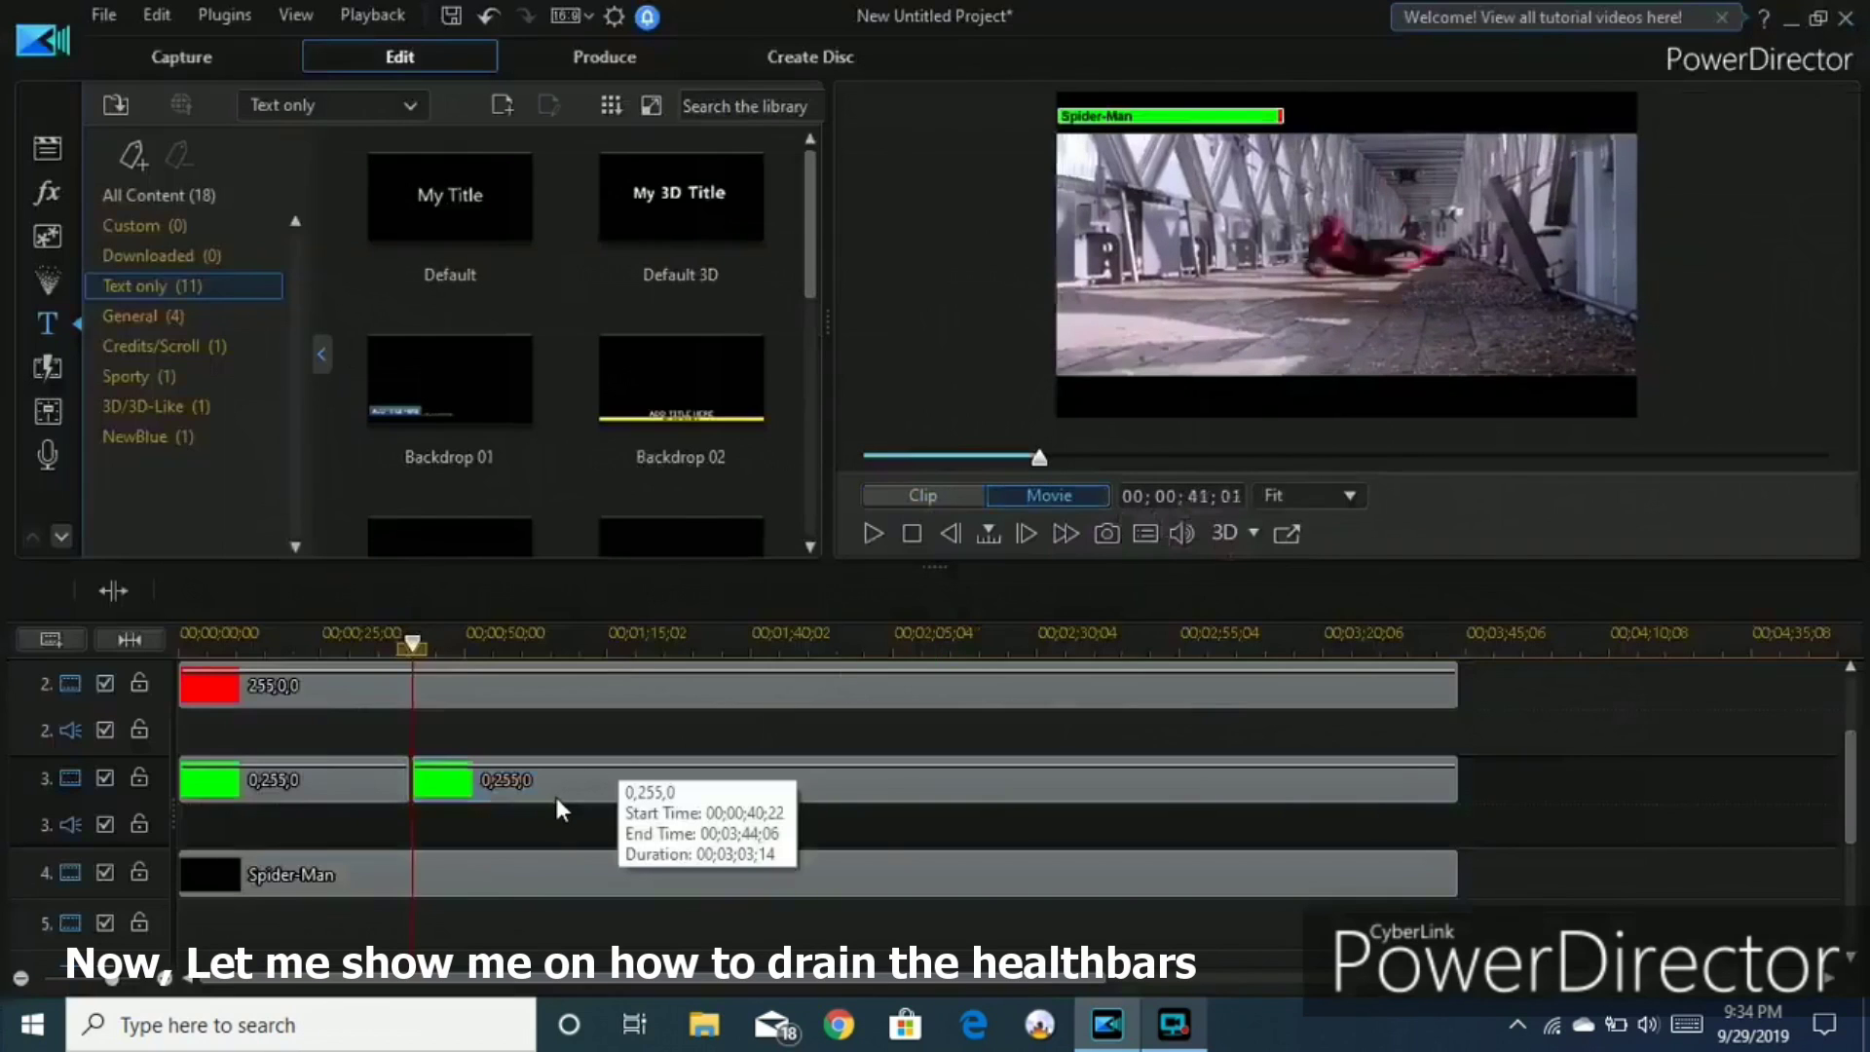
{"action": "right_click", "coordinate": [578, 783]}
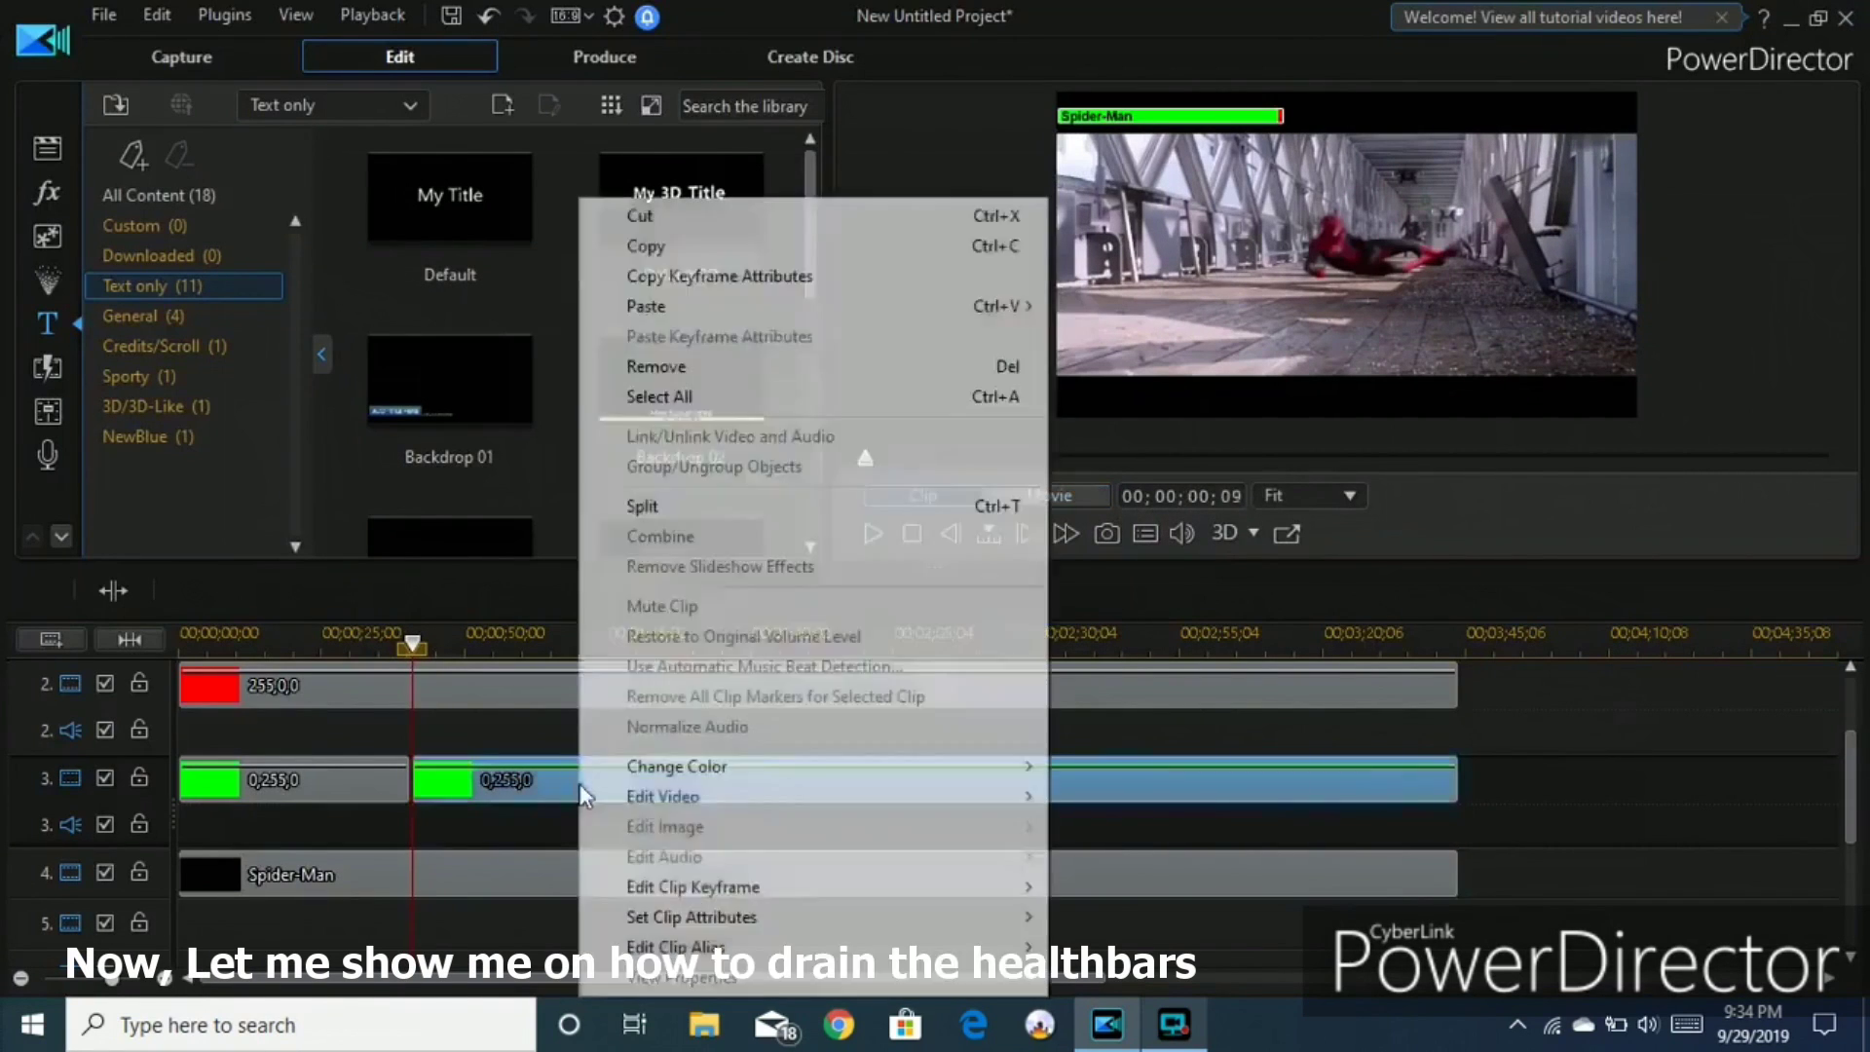
{"action": "left_click", "coordinate": [701, 502]}
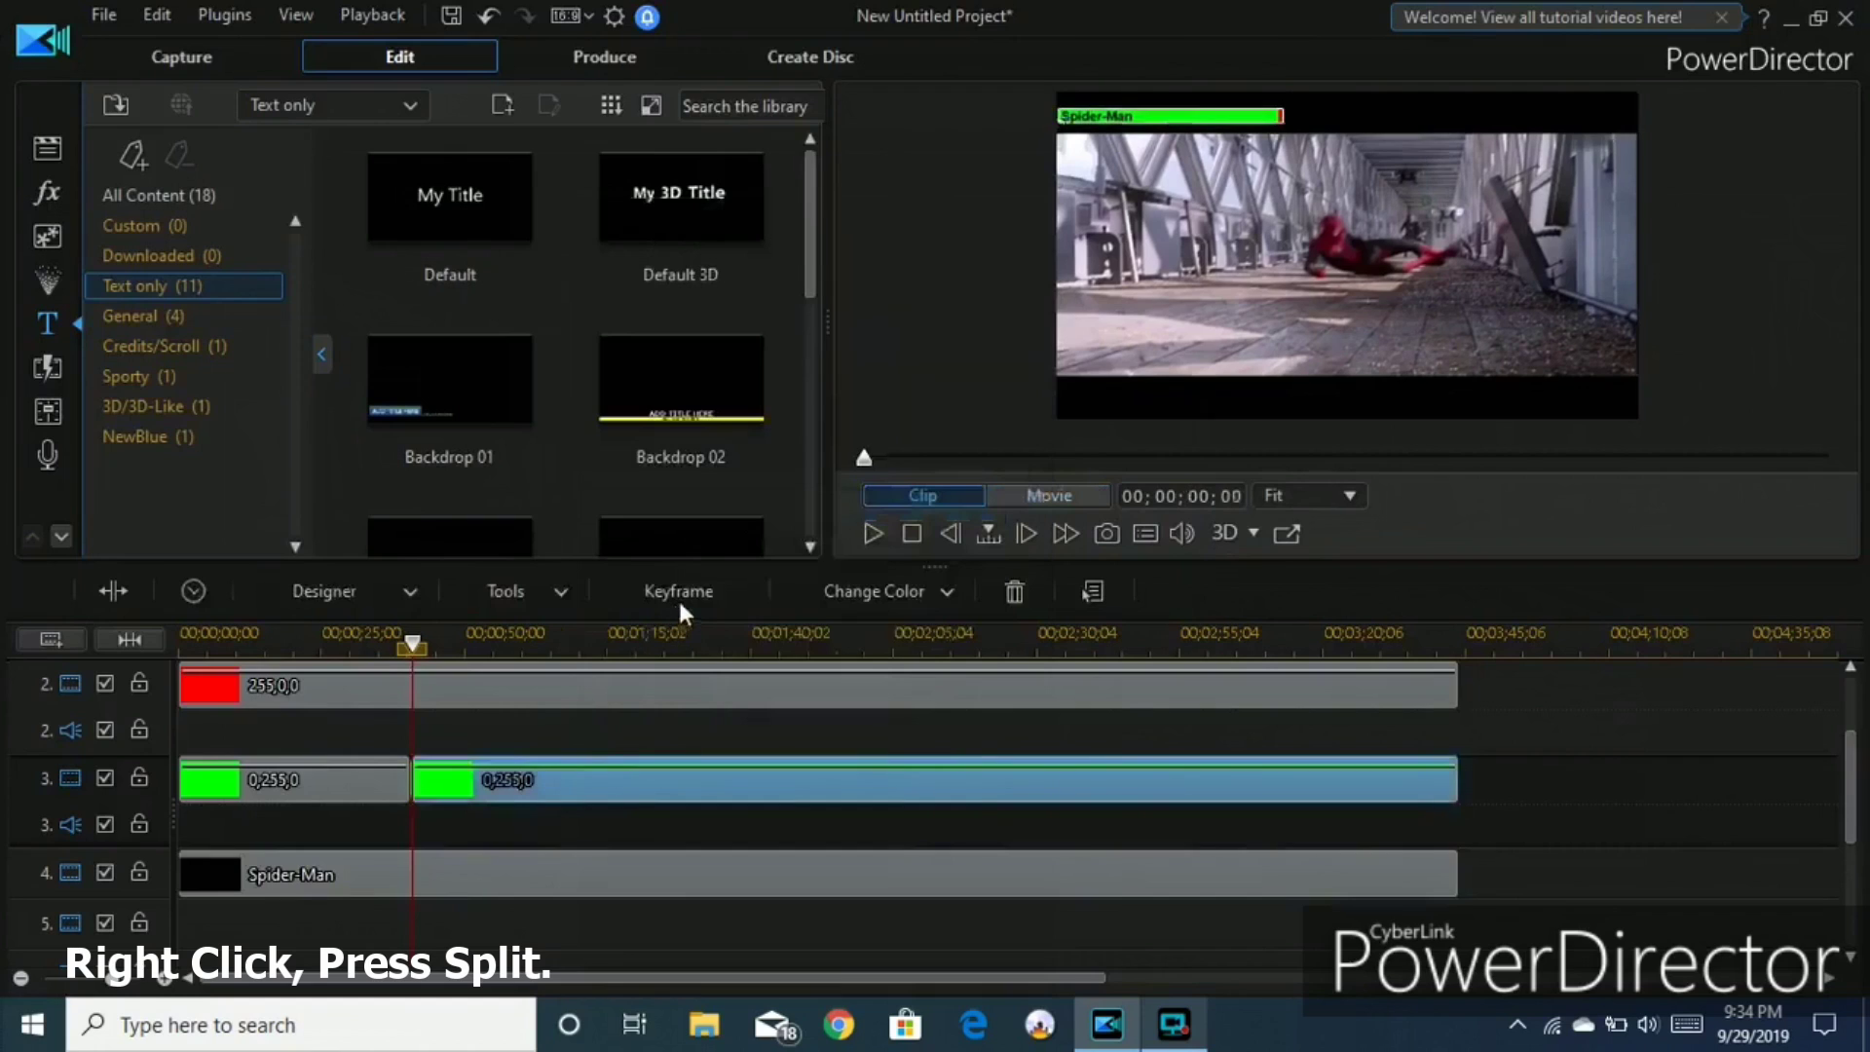
Open the keyframe settings of the last green clip and drain its bar further from the right end, up to clip time 00;00;03;00.
{"action": "left_click", "coordinate": [677, 591]}
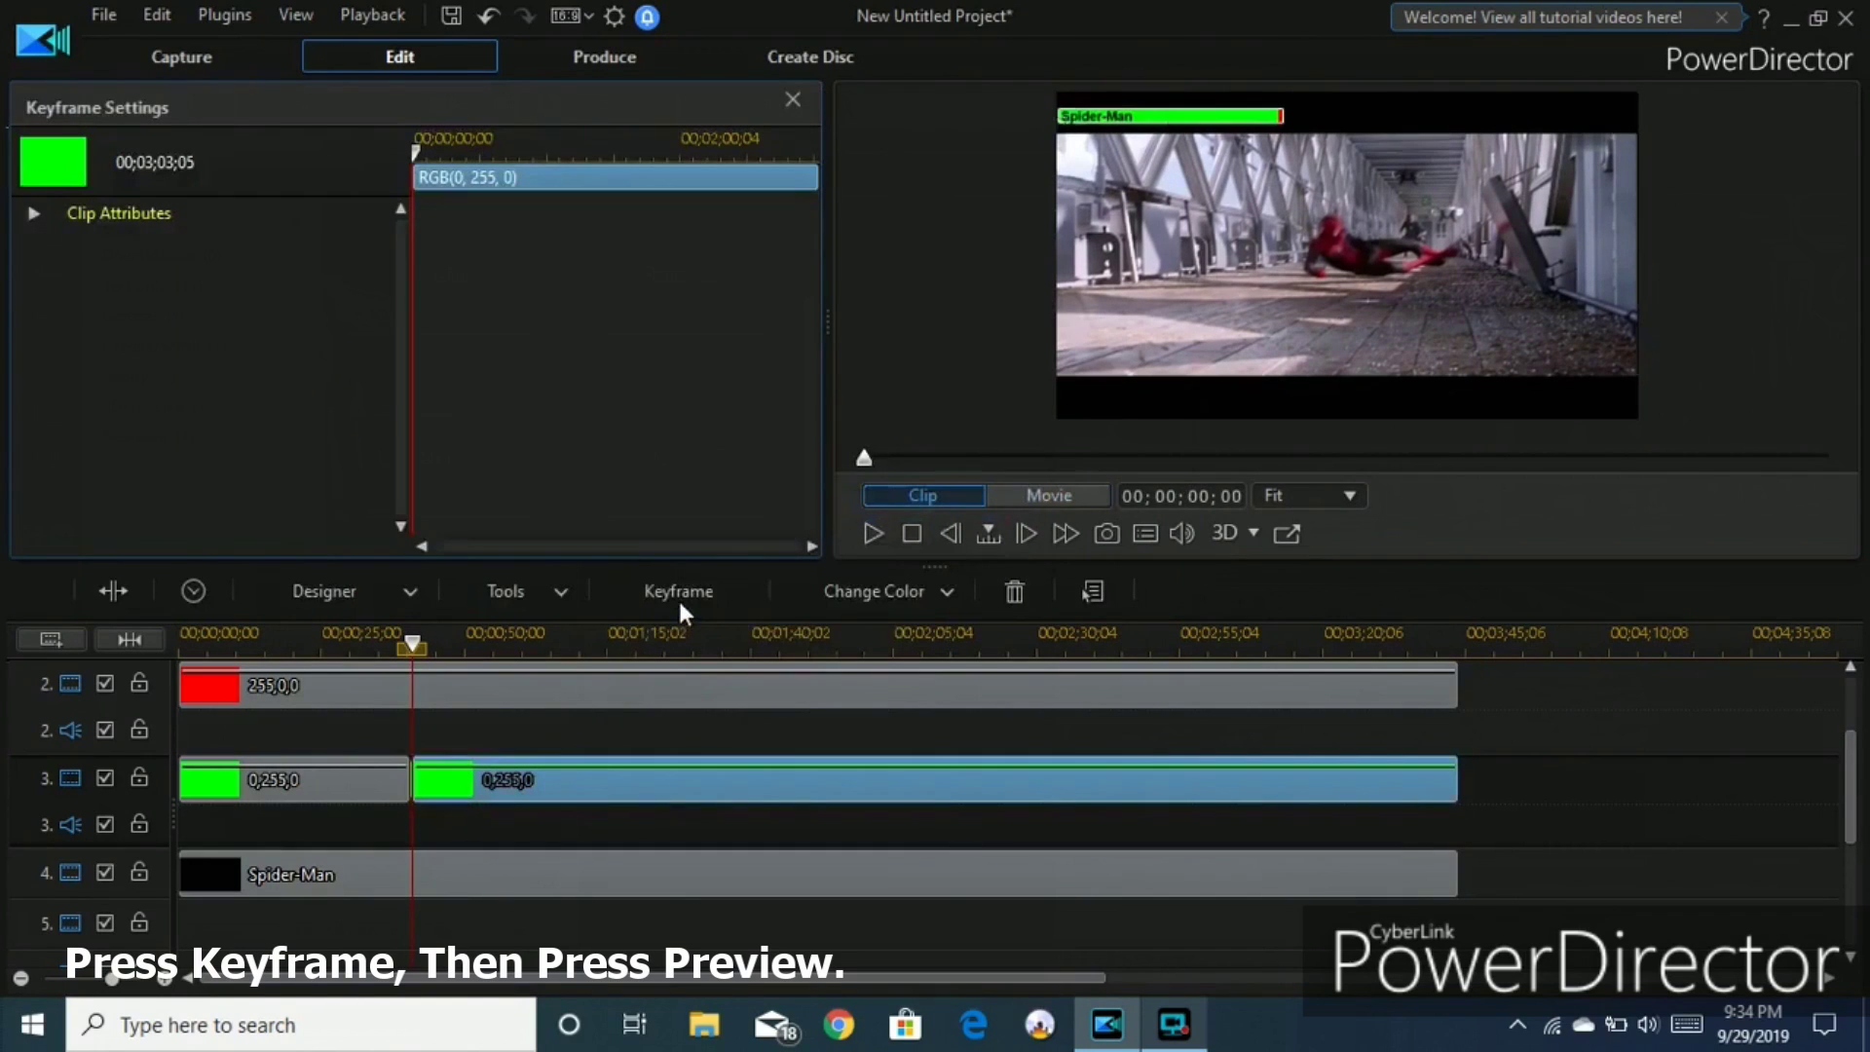
{"action": "left_click", "coordinate": [1284, 535]}
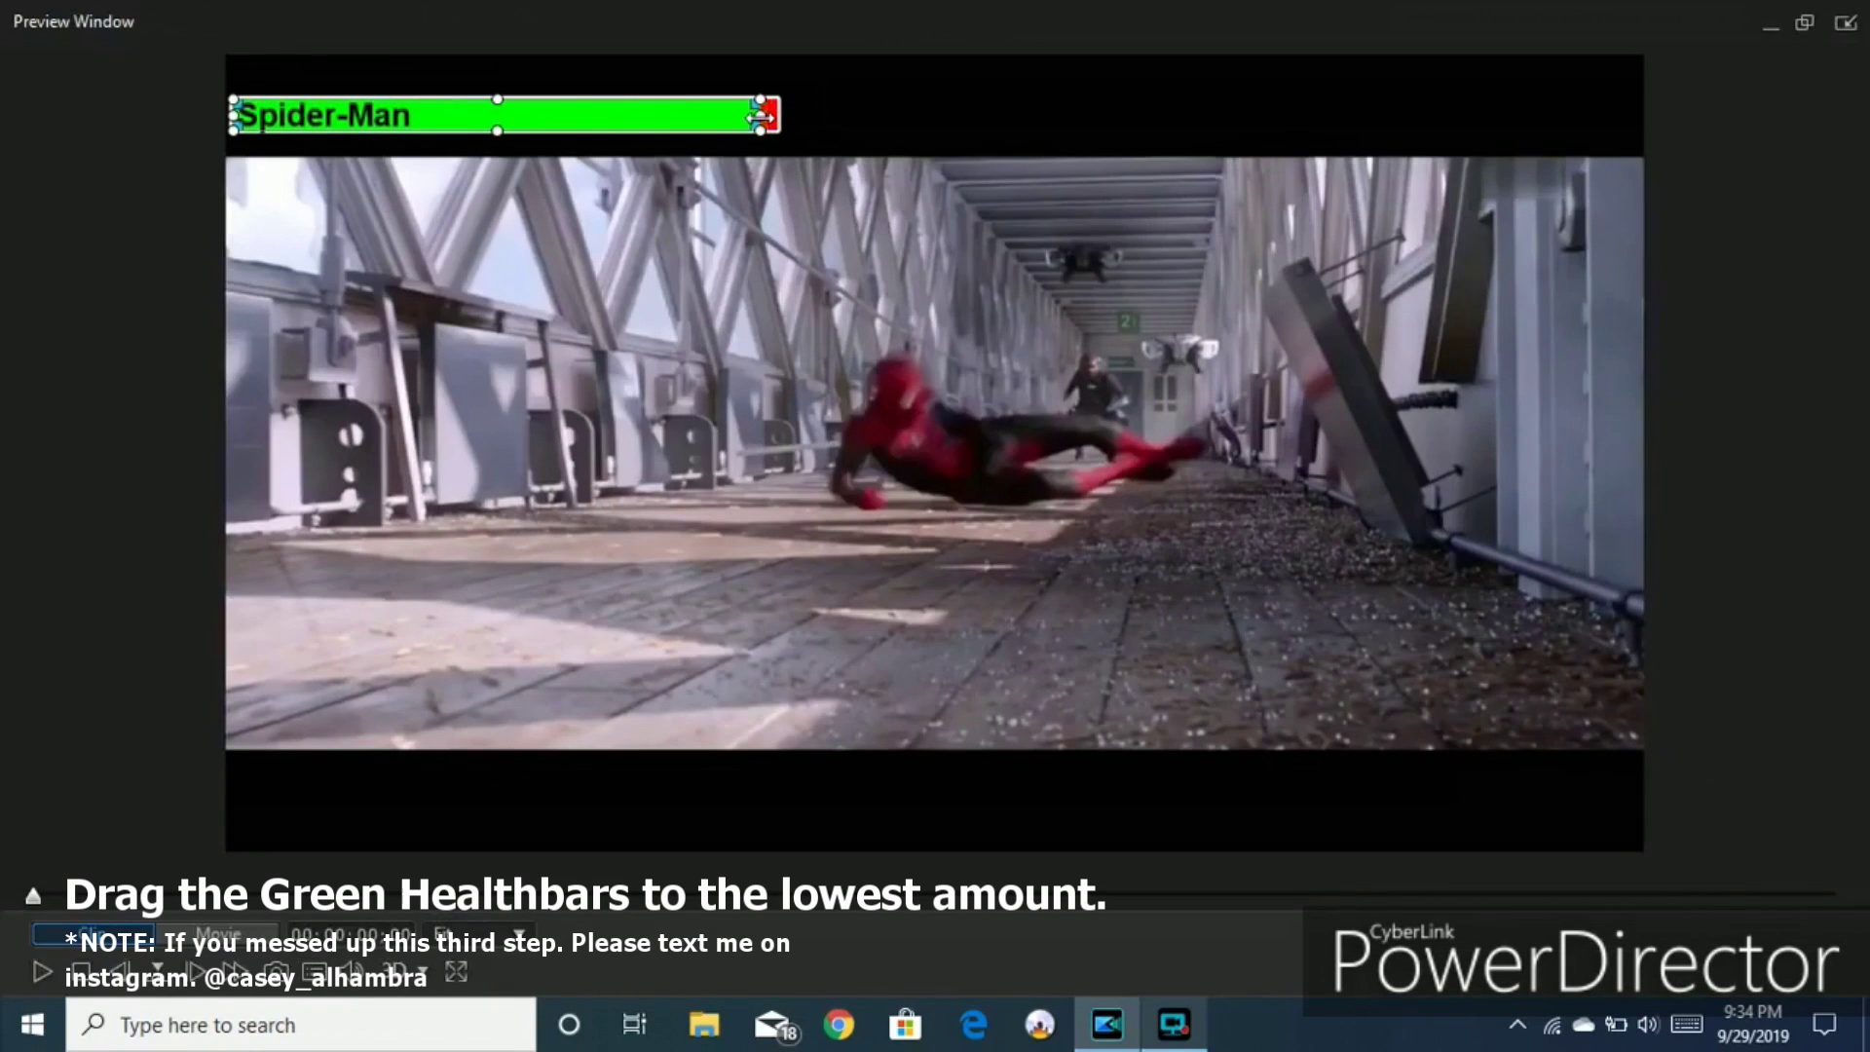
{"action": "key", "text": "space"}
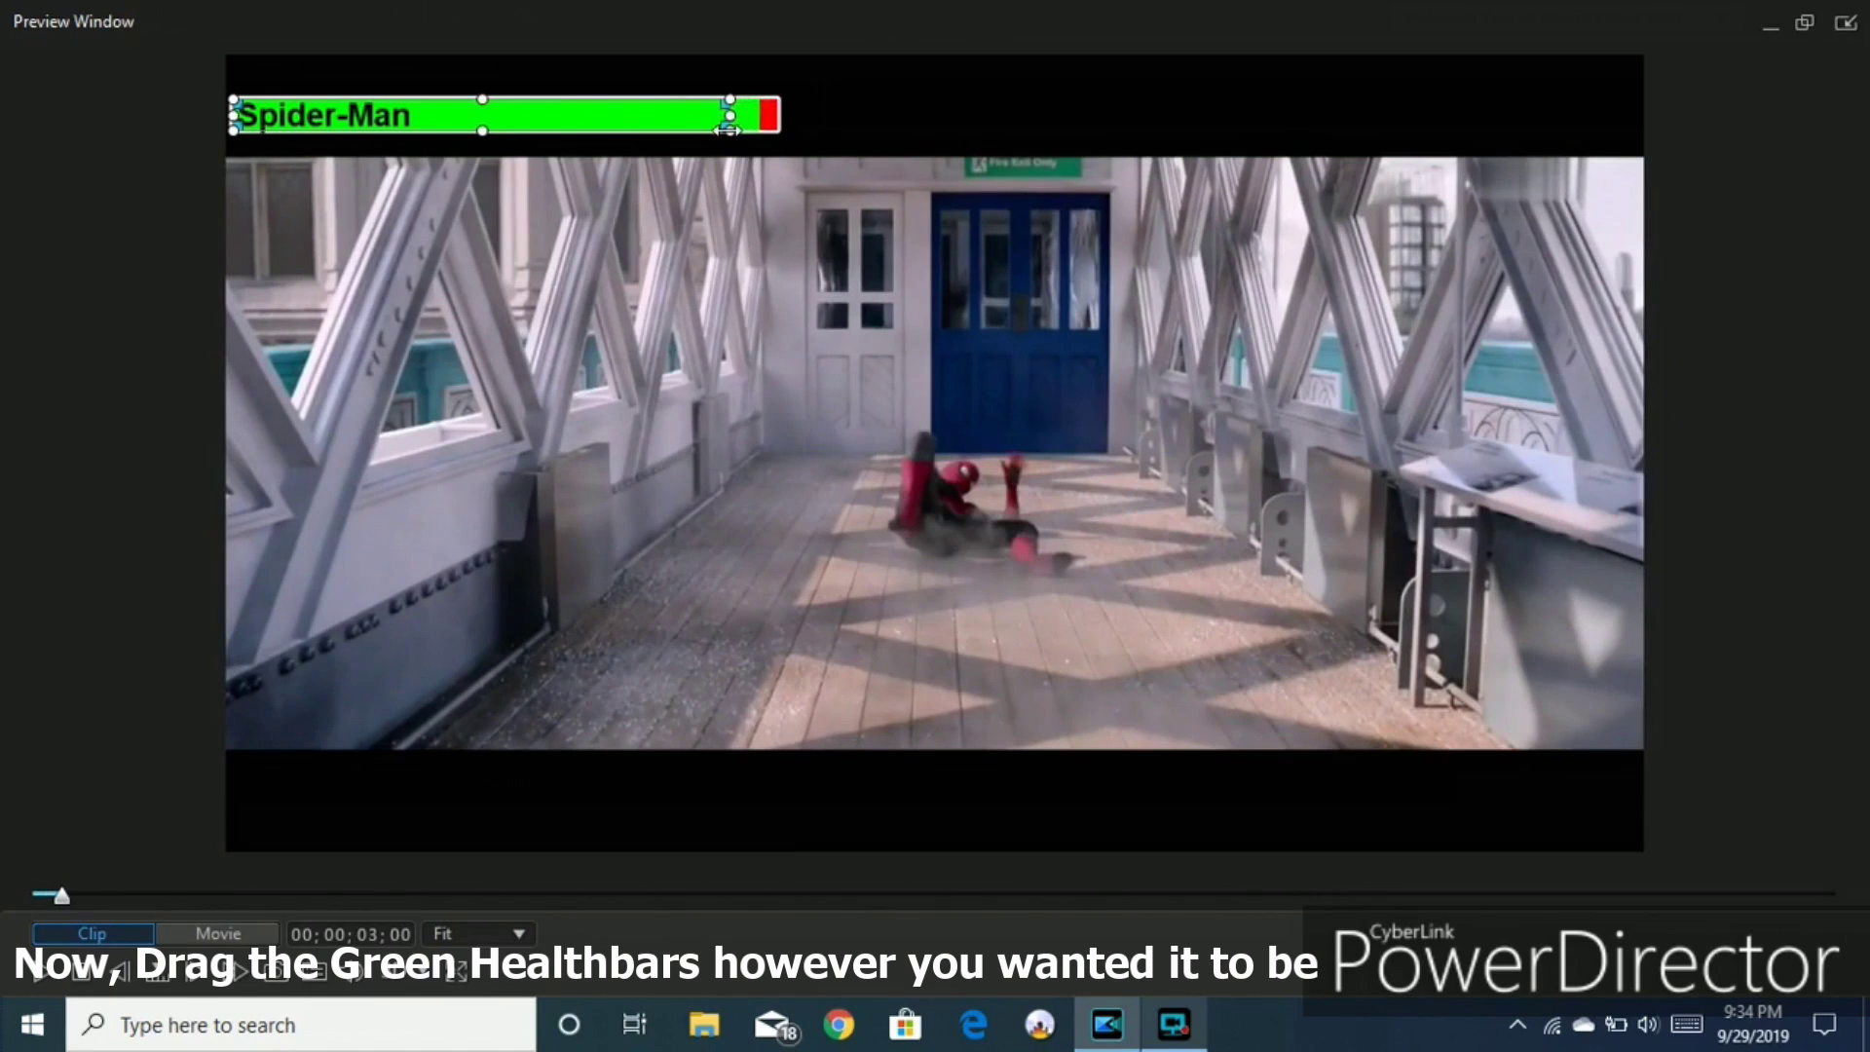
Play on to the next hit at clip time 00;01;09;16 and split the selected green clip there.
{"action": "key", "text": "space"}
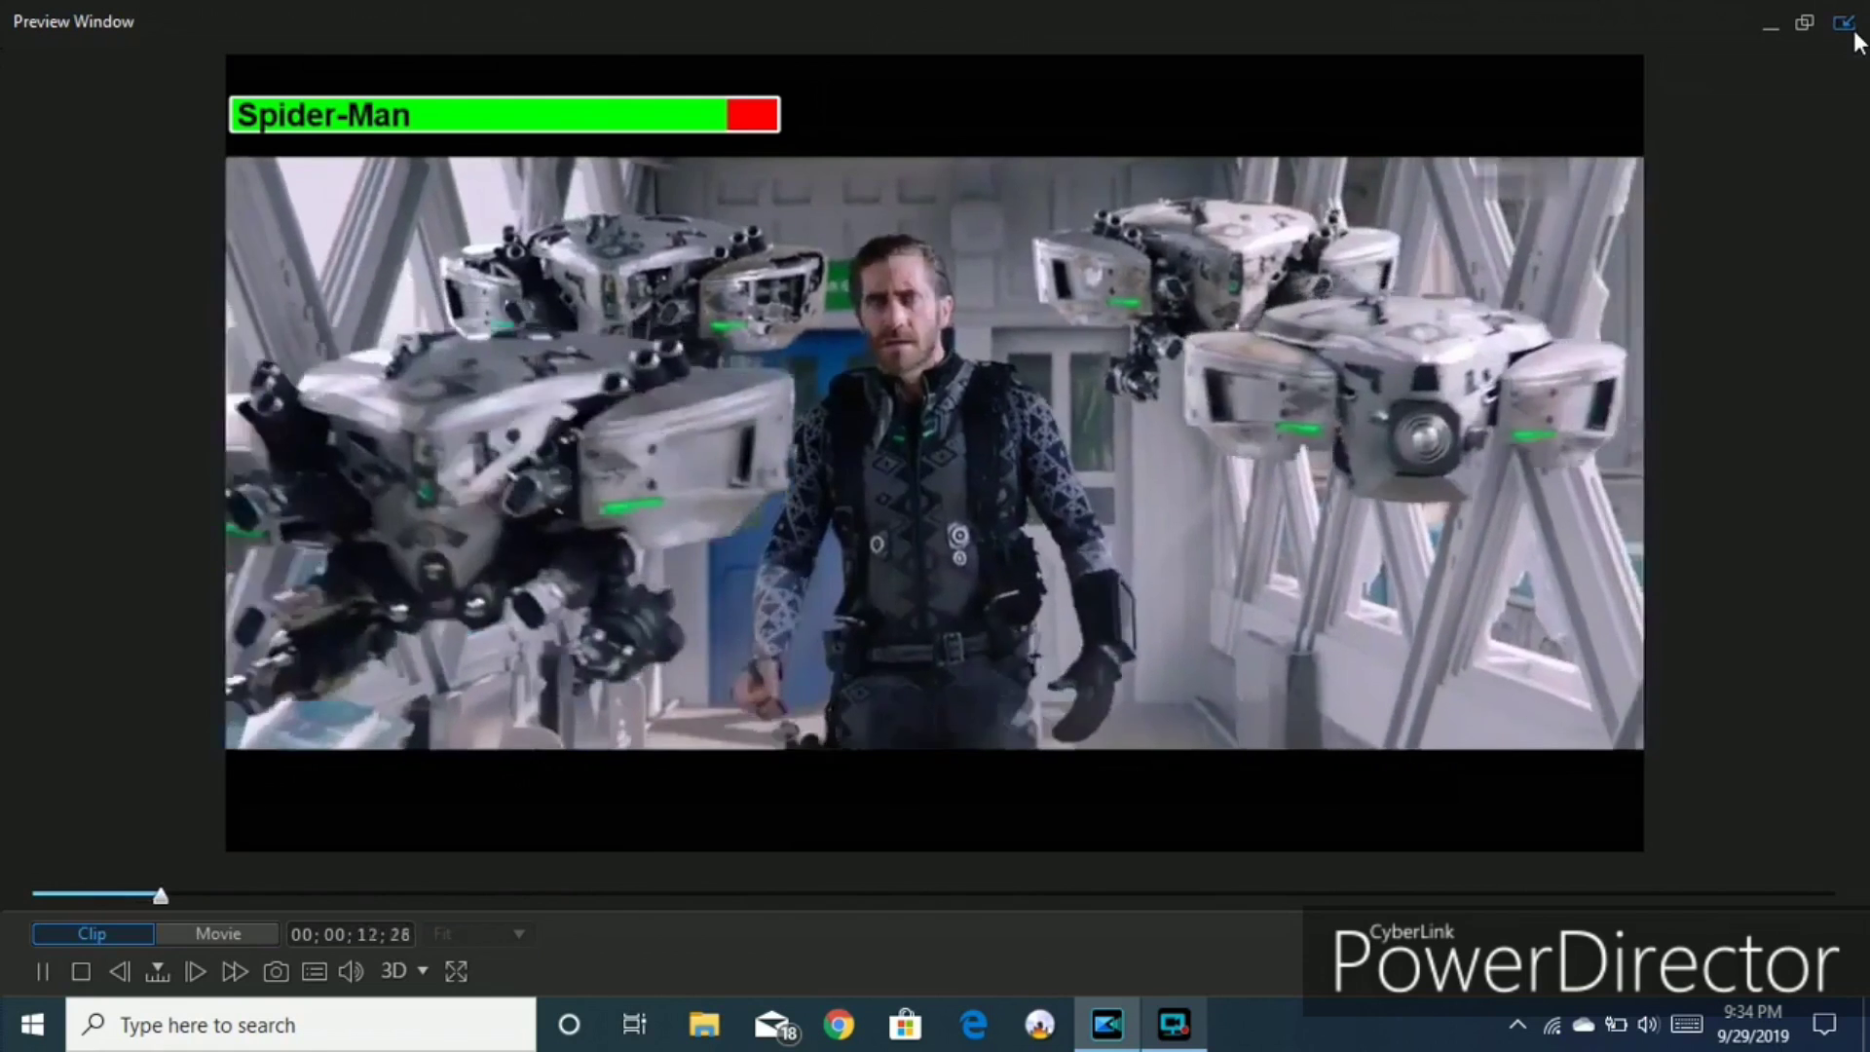
{"action": "left_click", "coordinate": [1850, 29]}
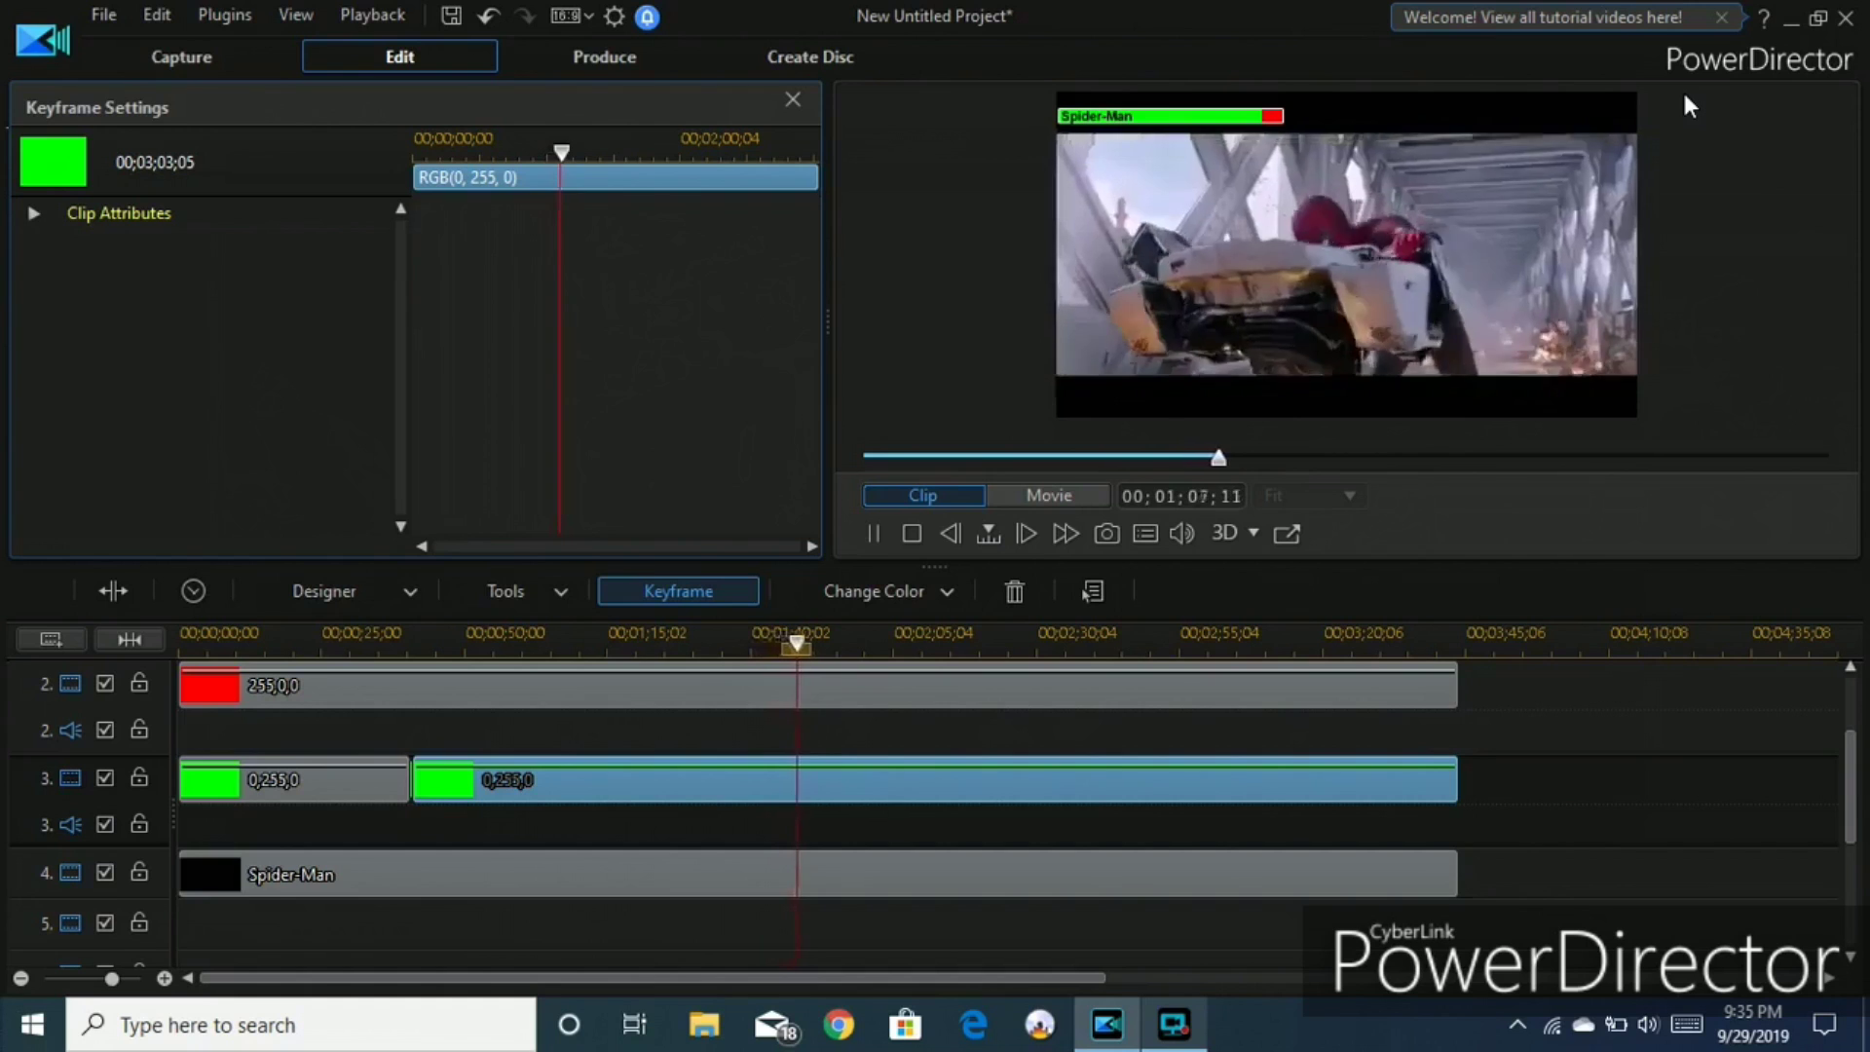
{"action": "key", "text": "space"}
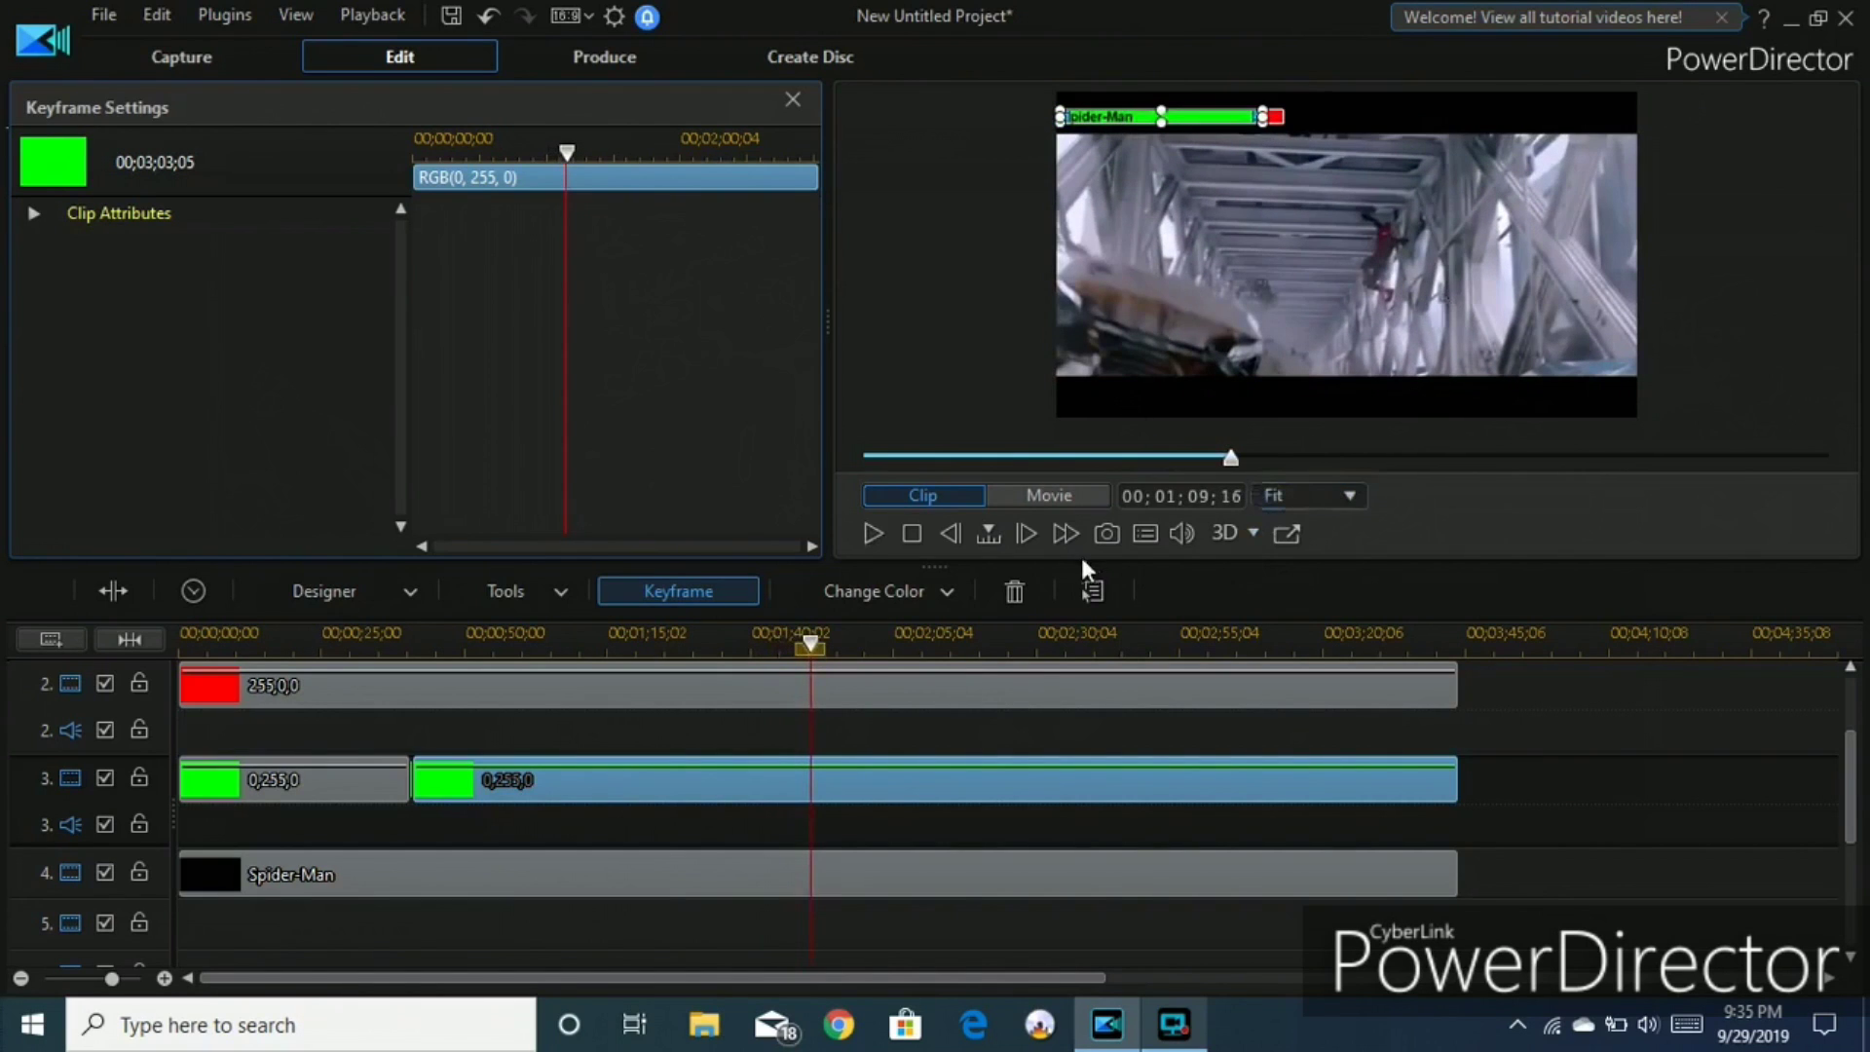
{"action": "right_click", "coordinate": [799, 779]}
{"action": "left_click", "coordinate": [920, 516]}
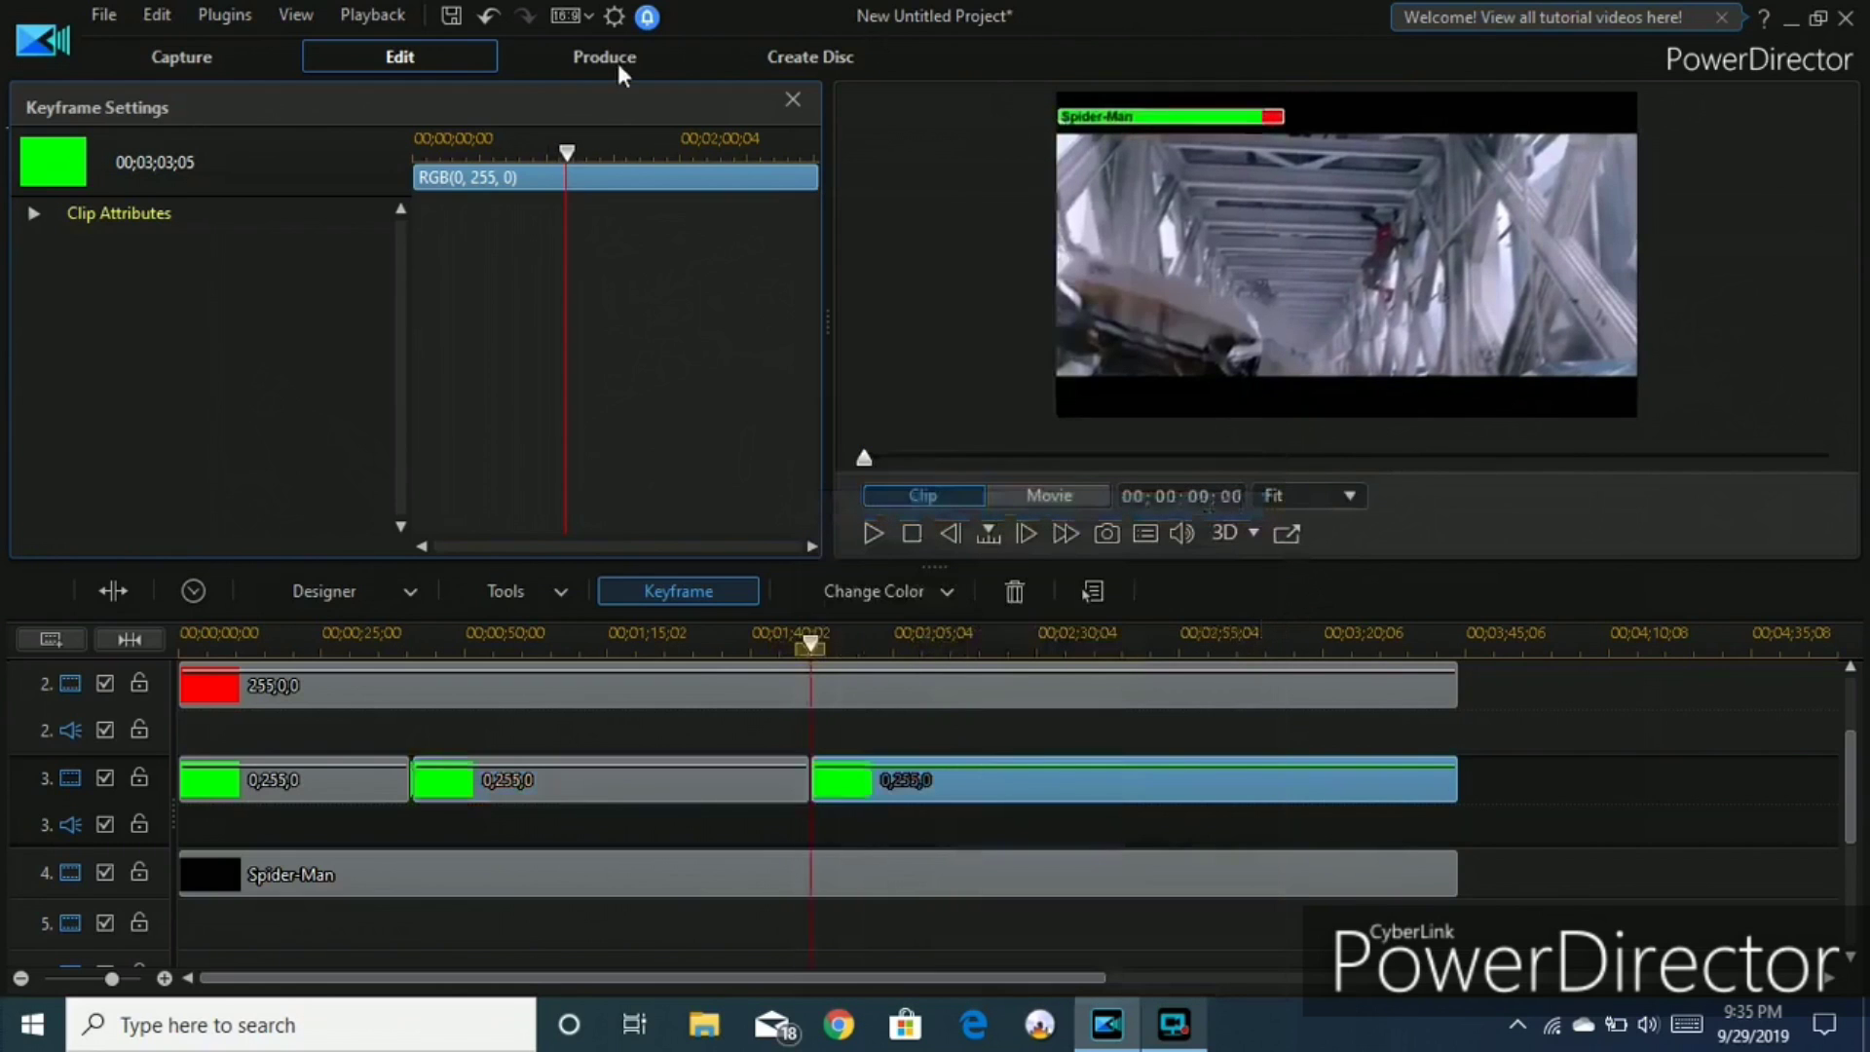
Shorten the newly split green bar a little more from its right end in the enlarged preview, and play the movie back.
{"action": "key", "text": "ctrl+alt+u"}
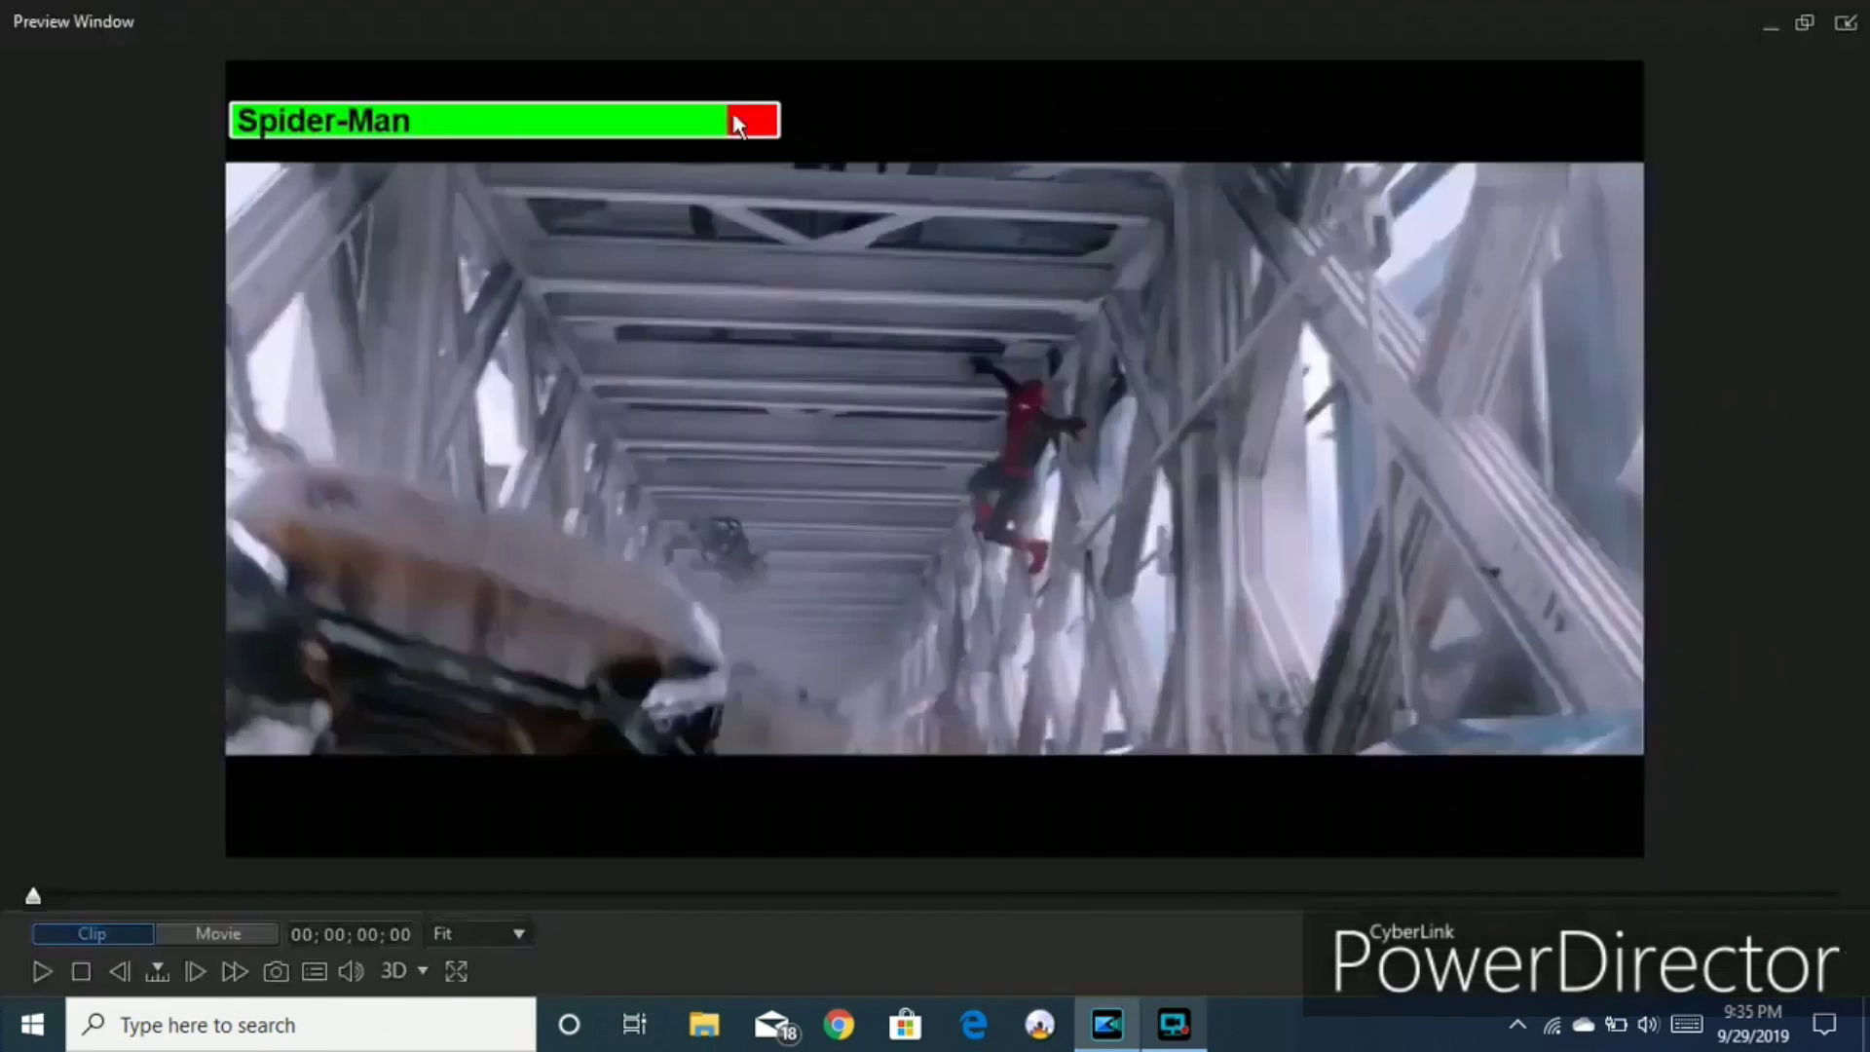
{"action": "left_click_drag", "start_coordinate": [718, 118], "coordinate": [711, 119]}
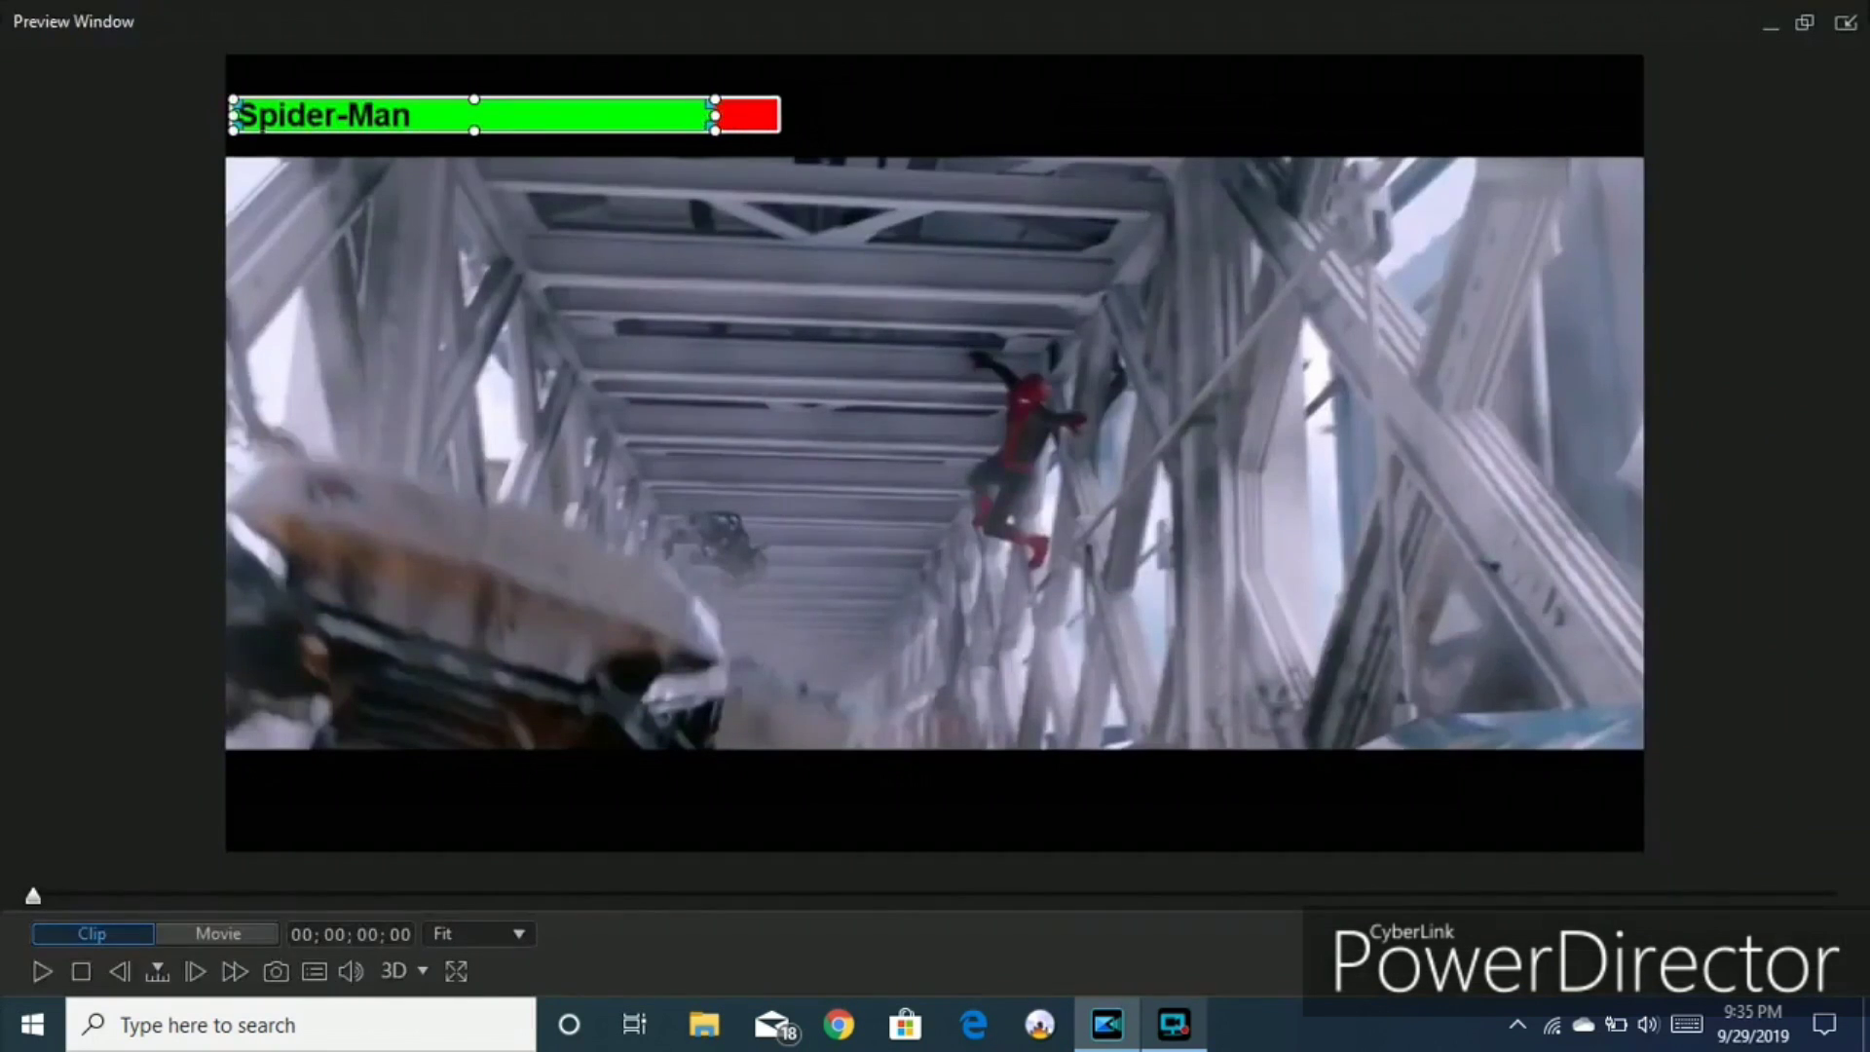
{"action": "left_click", "coordinate": [1845, 23]}
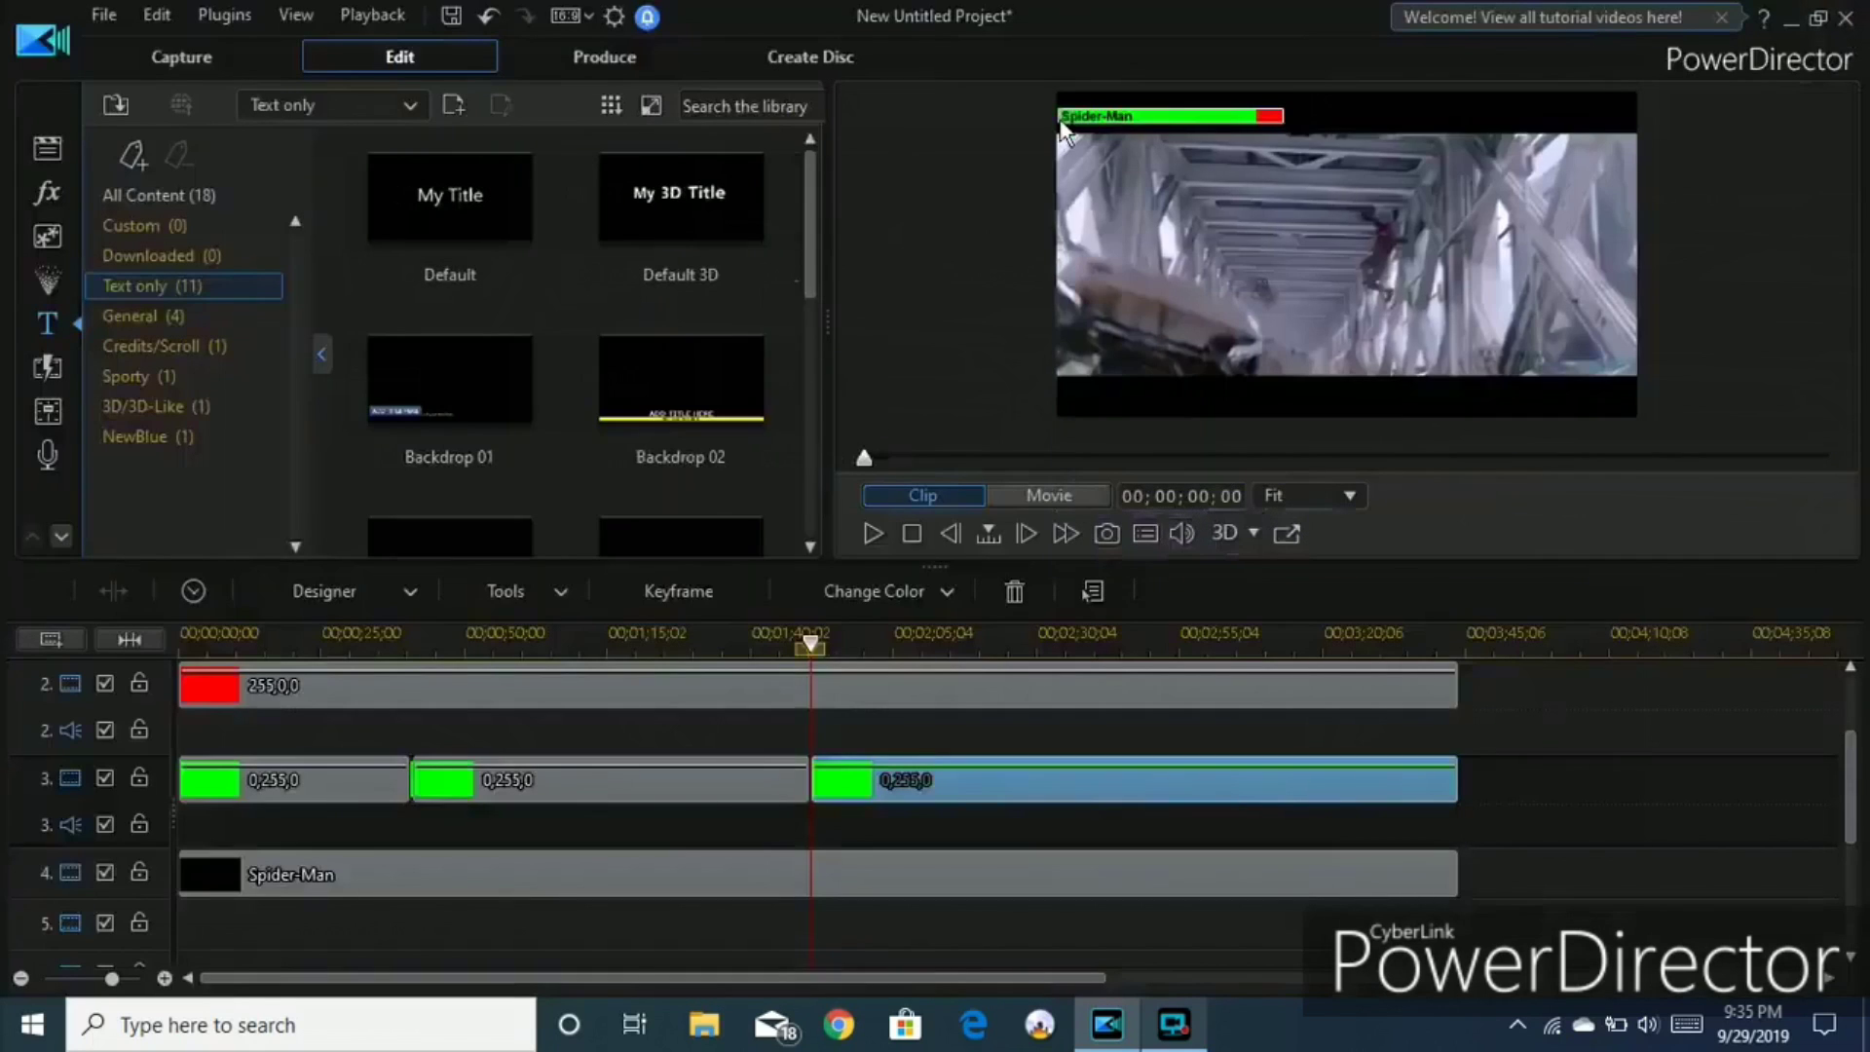
{"action": "key", "text": "space"}
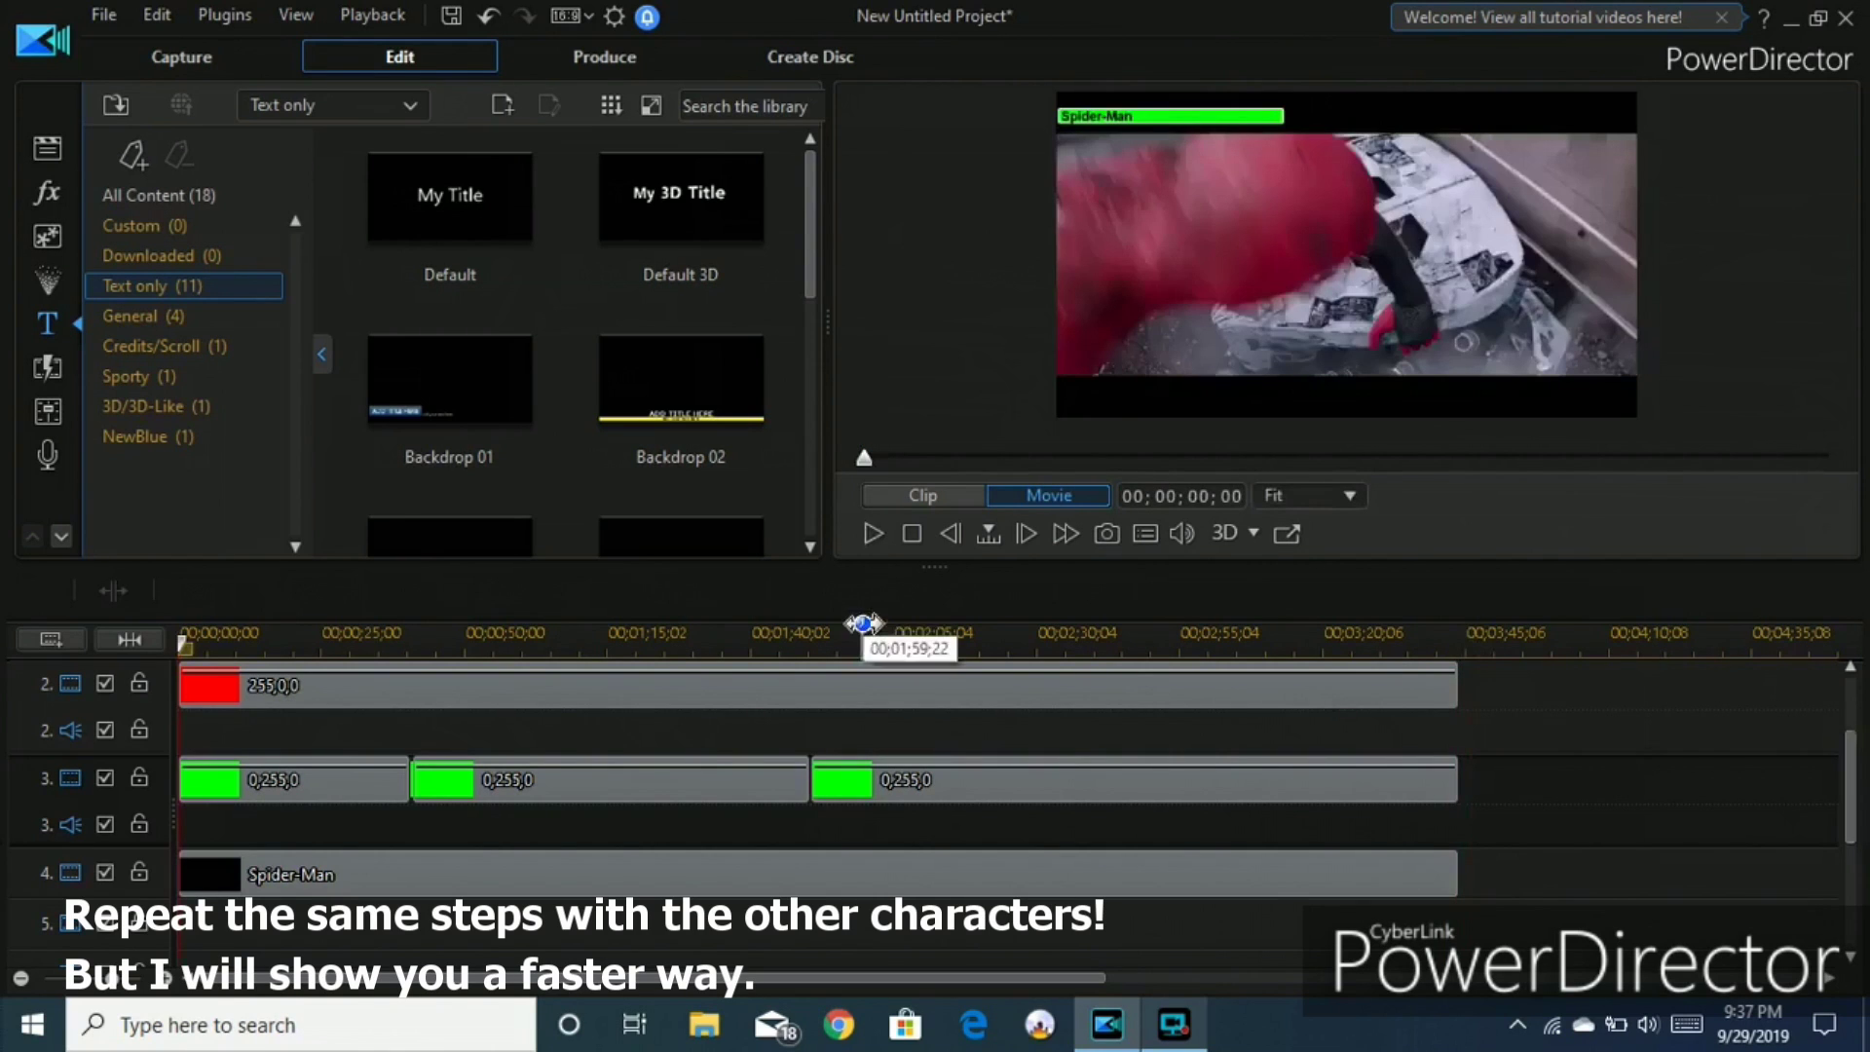
Copy the red bar clip from track 2 to track 5 at 00;00;26;16 and trim its end to about 00;03;19;18 long.
{"action": "left_click", "coordinate": [337, 688]}
{"action": "right_click", "coordinate": [335, 688]}
{"action": "left_click", "coordinate": [389, 243]}
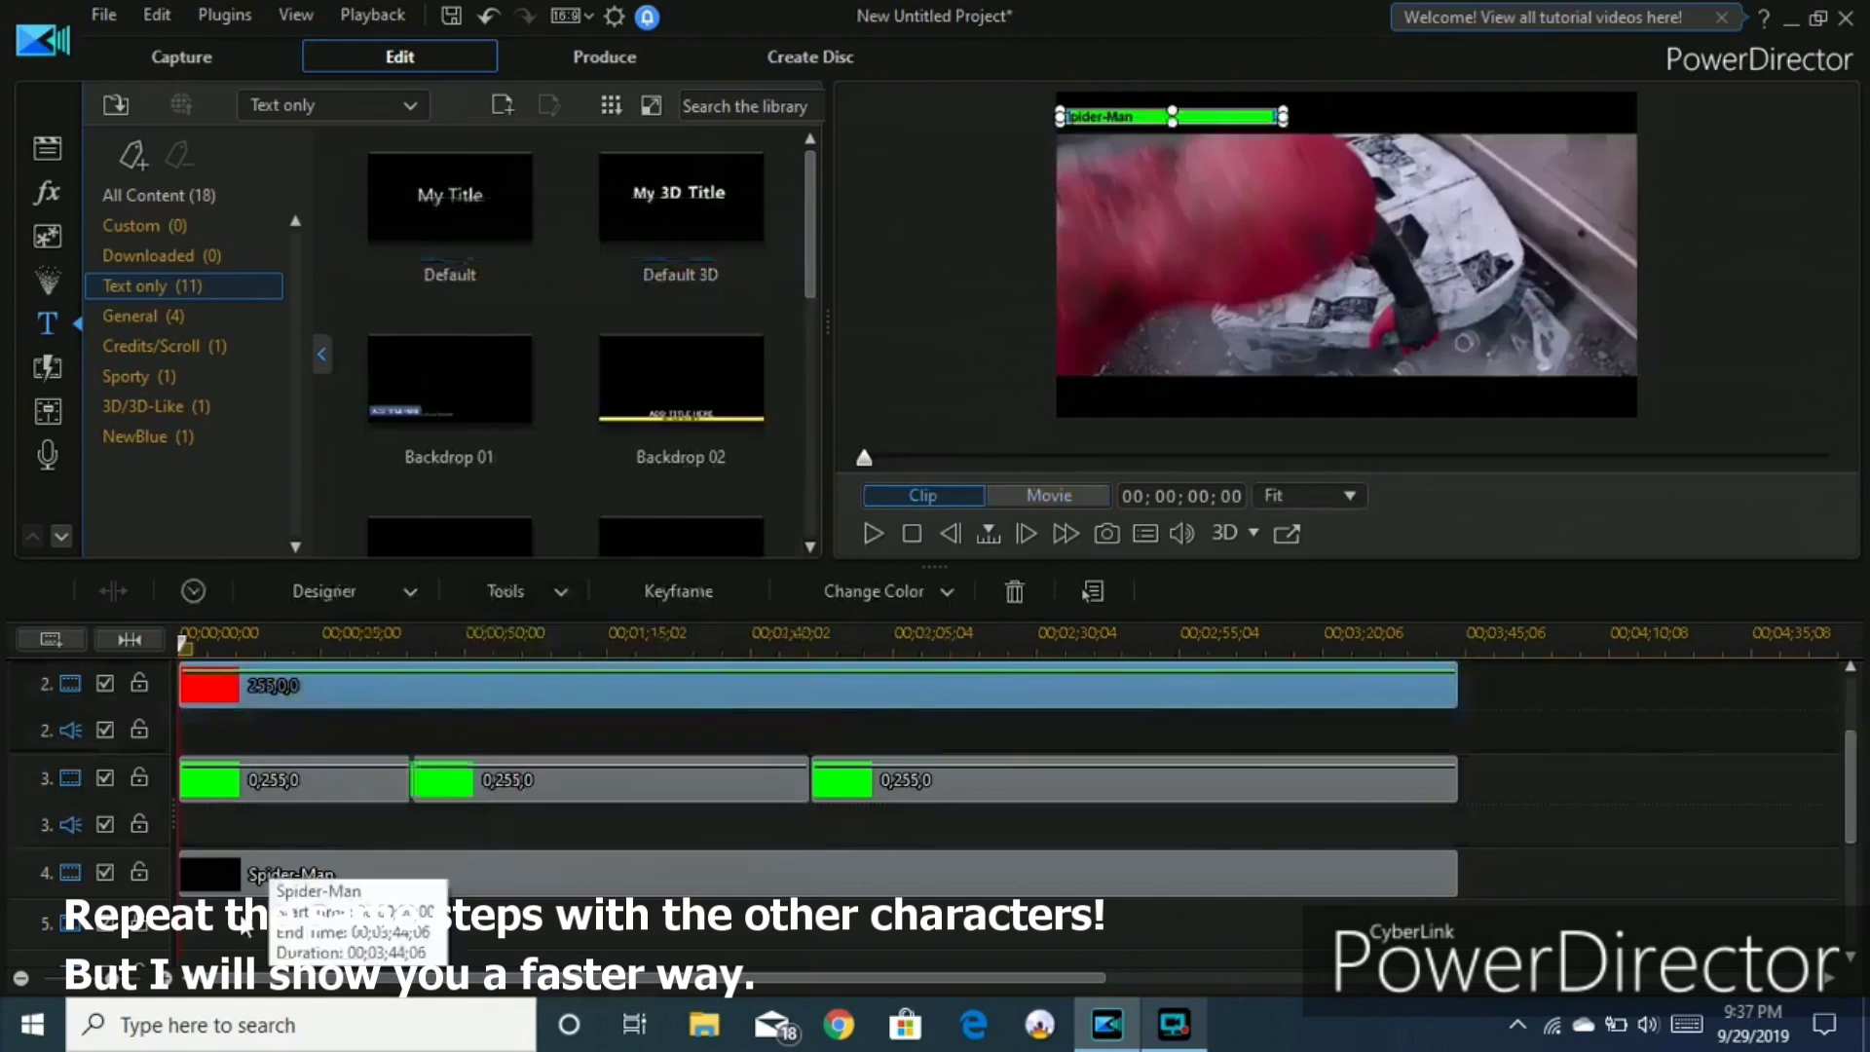
{"action": "left_click", "coordinate": [304, 917]}
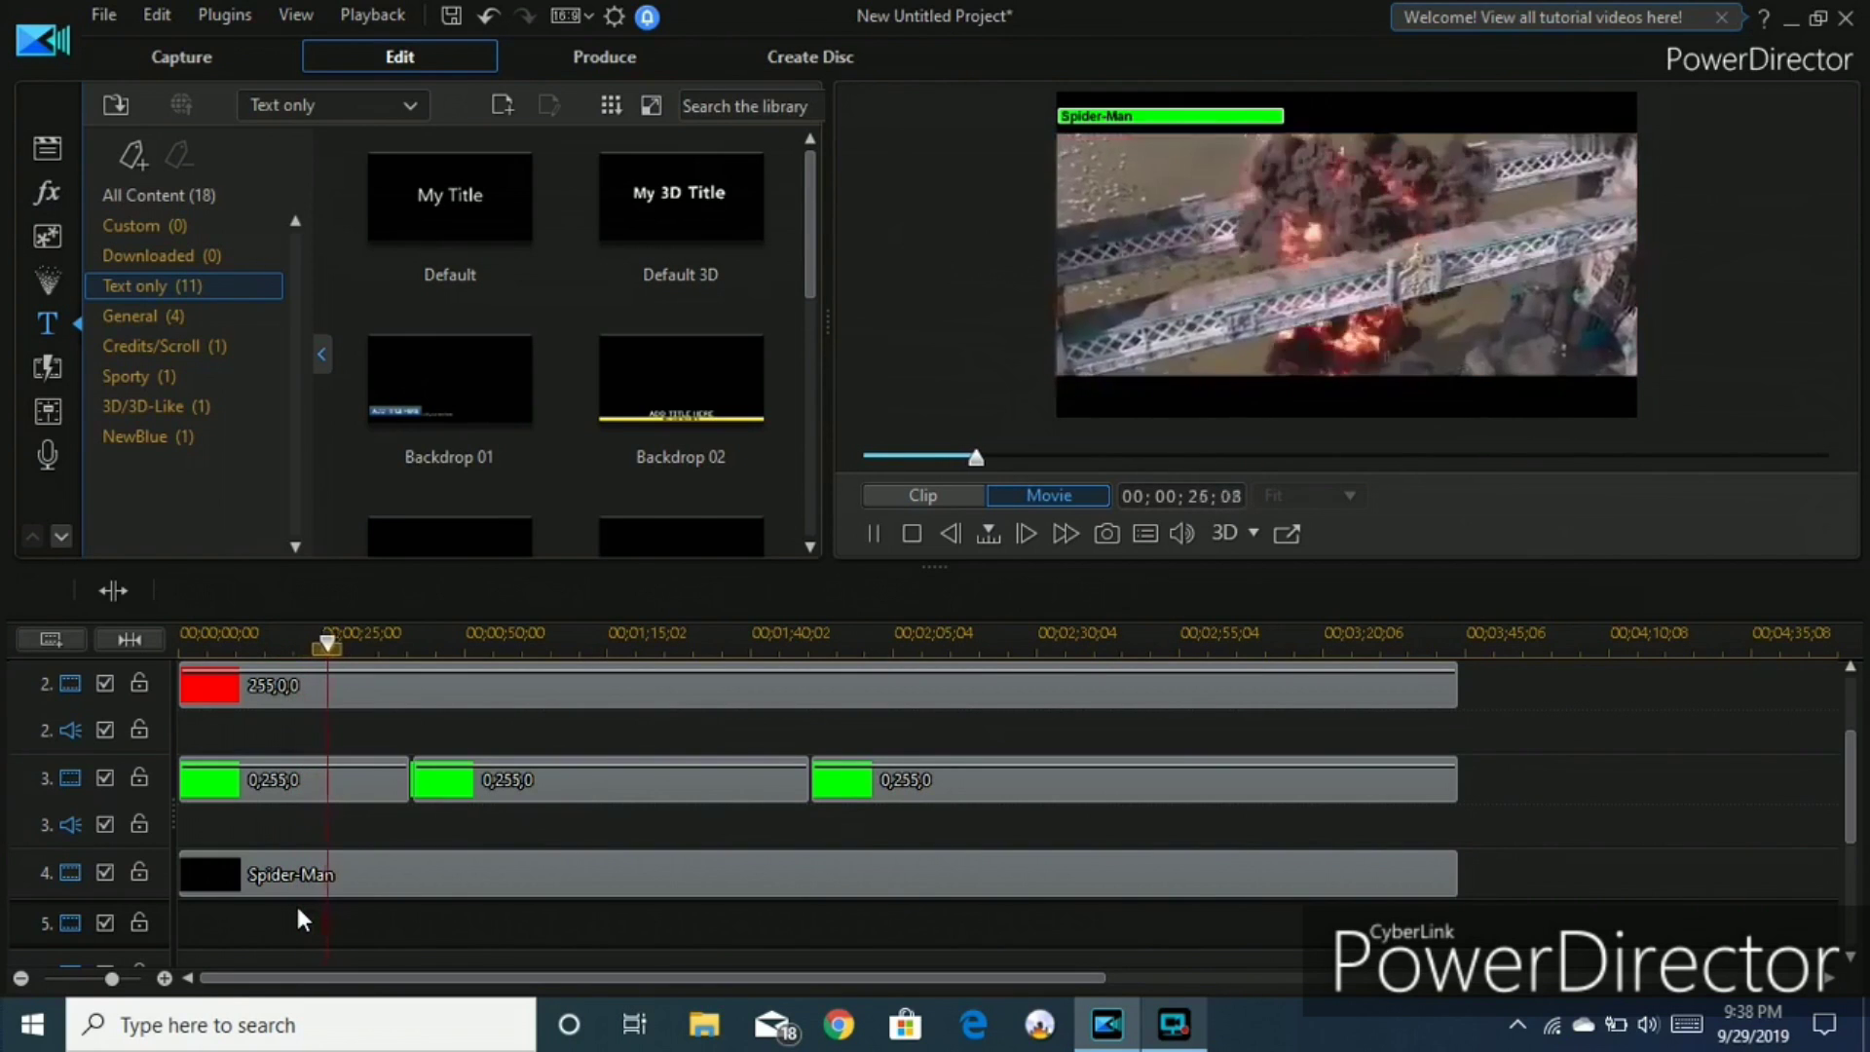
{"action": "key", "text": "space"}
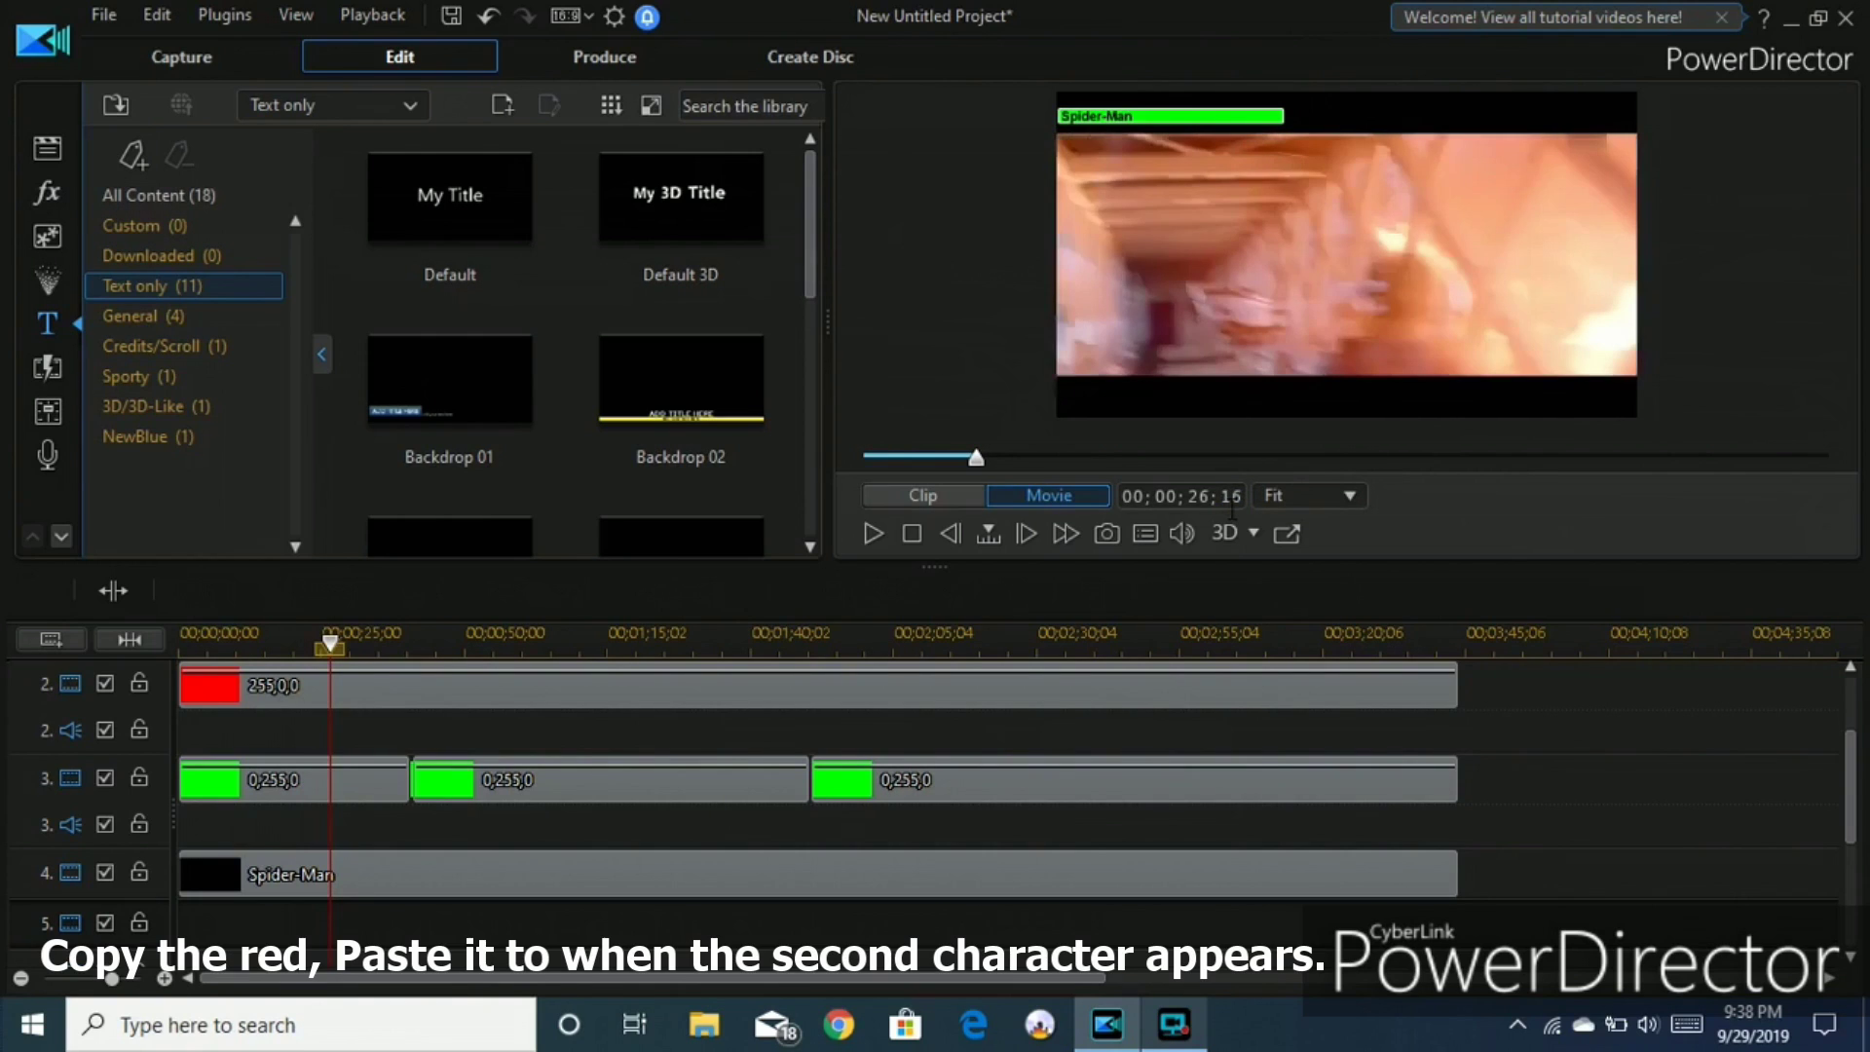
{"action": "right_click", "coordinate": [333, 936]}
{"action": "mouse_move", "coordinate": [623, 440]}
{"action": "left_click", "coordinate": [722, 557]}
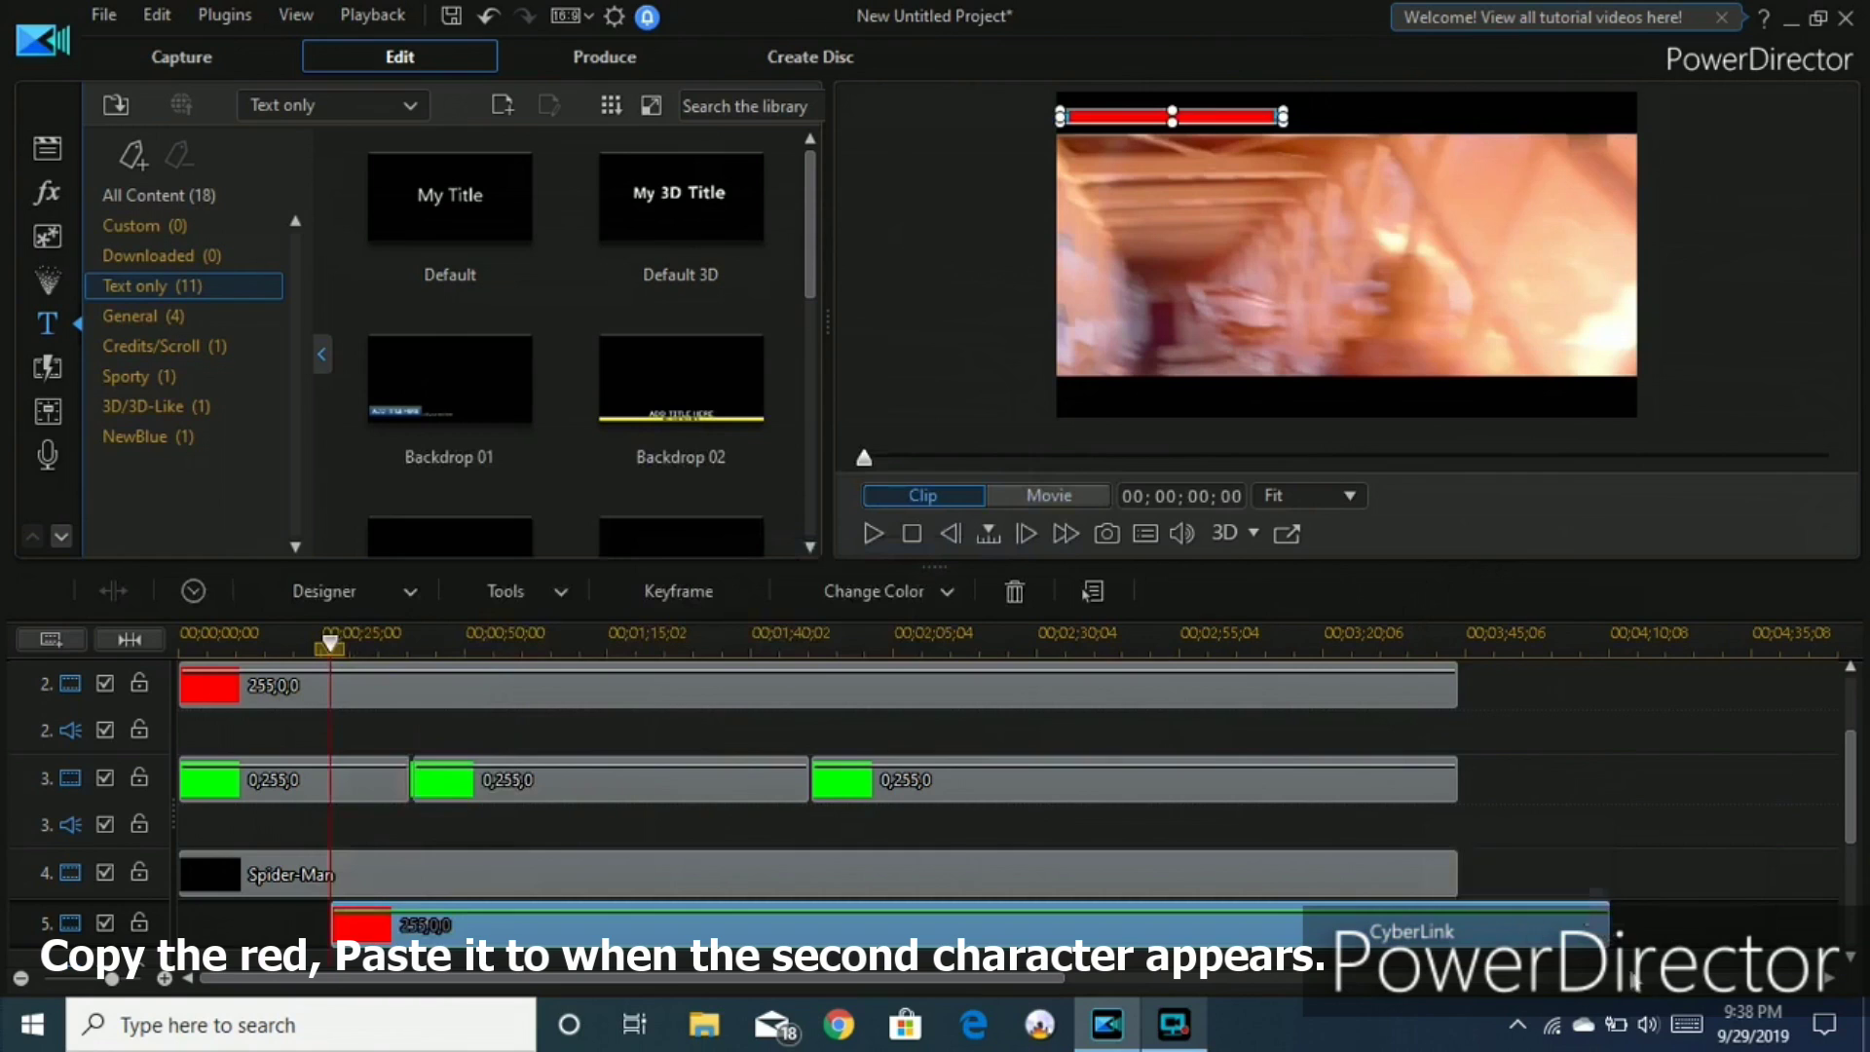
{"action": "left_click_drag", "start_coordinate": [1607, 921], "coordinate": [1473, 937]}
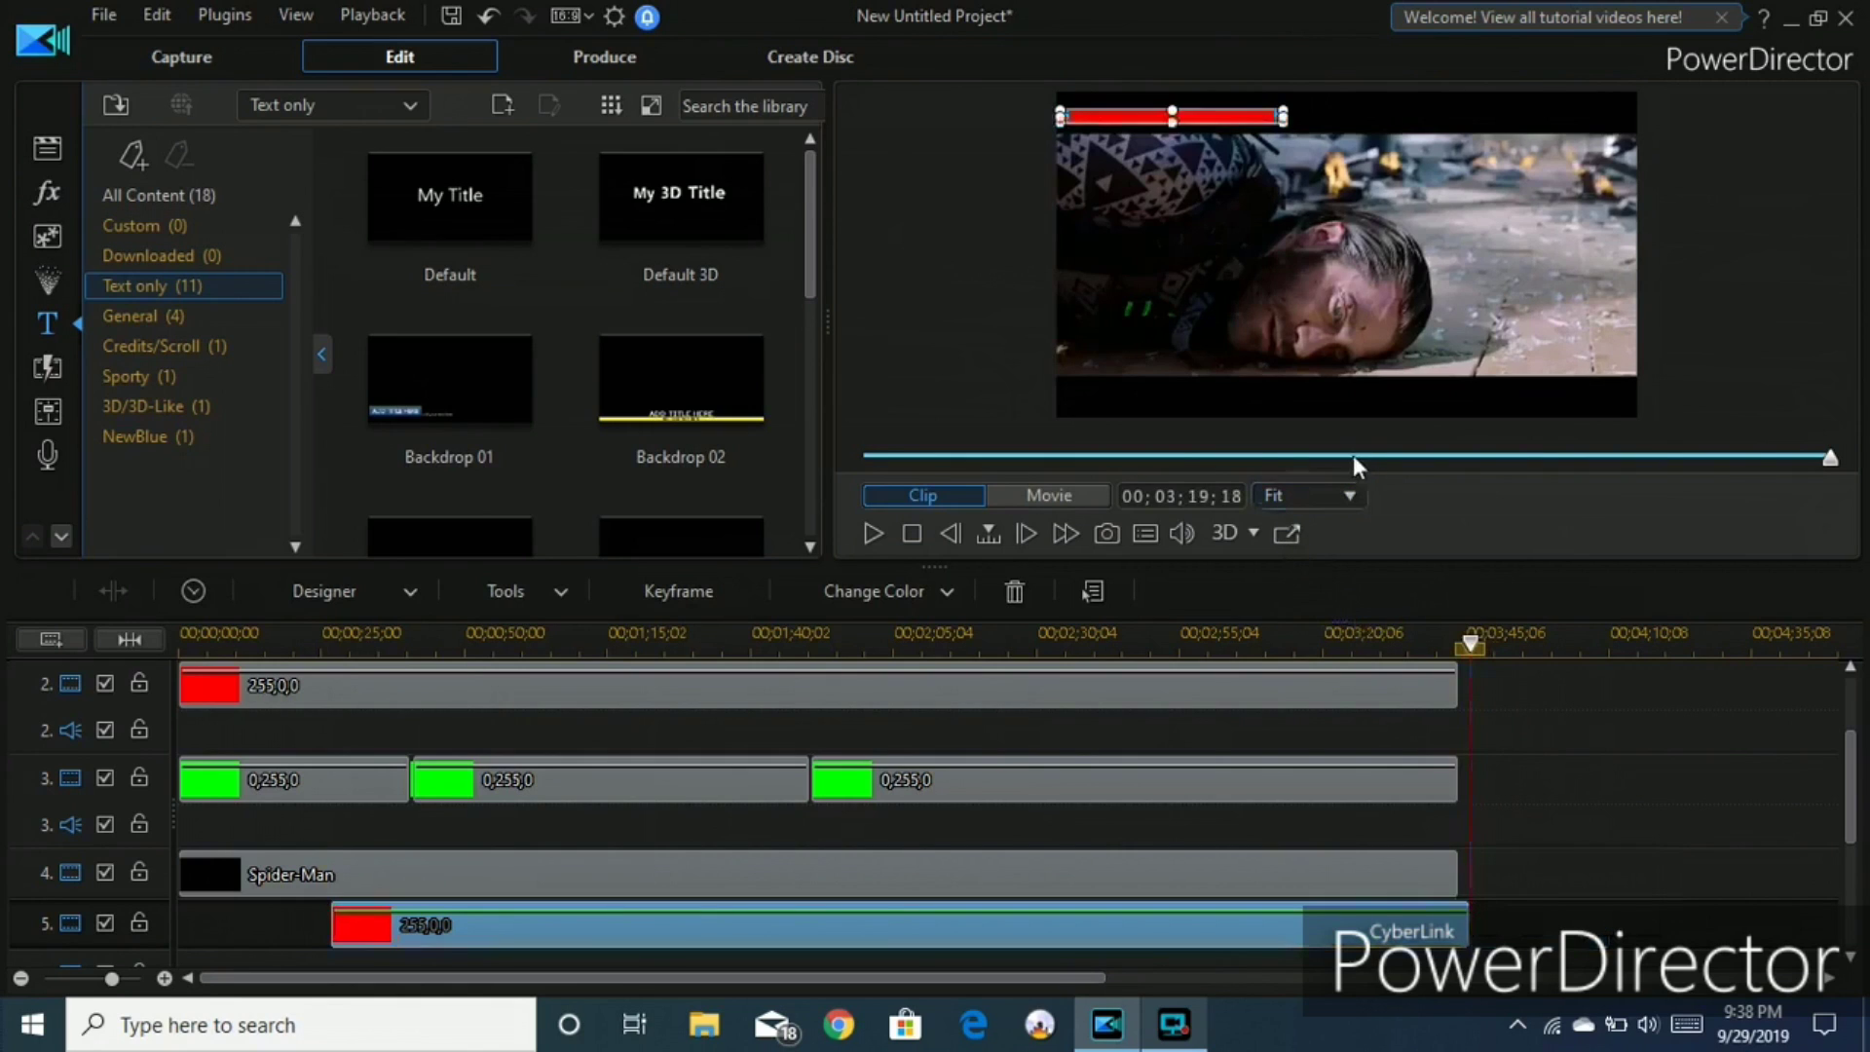
Move the copied red bar to the frame's upper-right corner, level with the Spider-Man health bar.
{"action": "key", "text": "Home"}
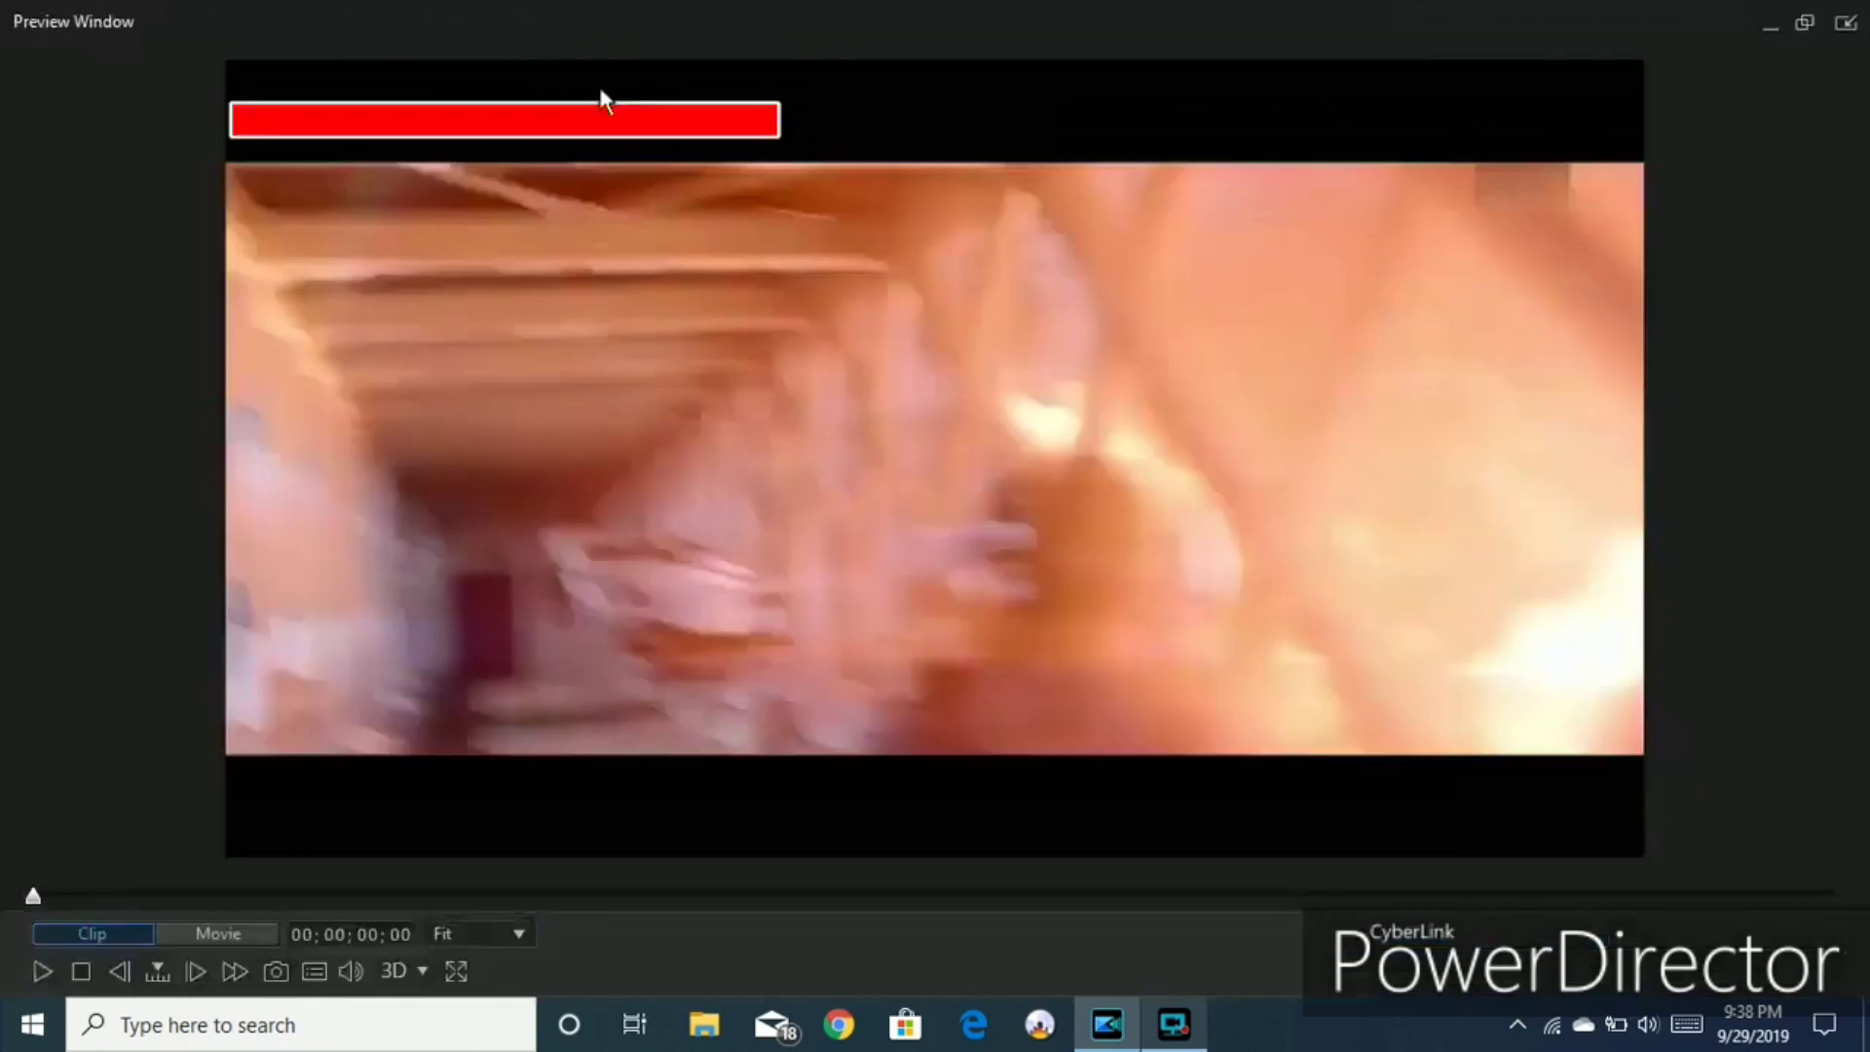
{"action": "left_click", "coordinate": [438, 113]}
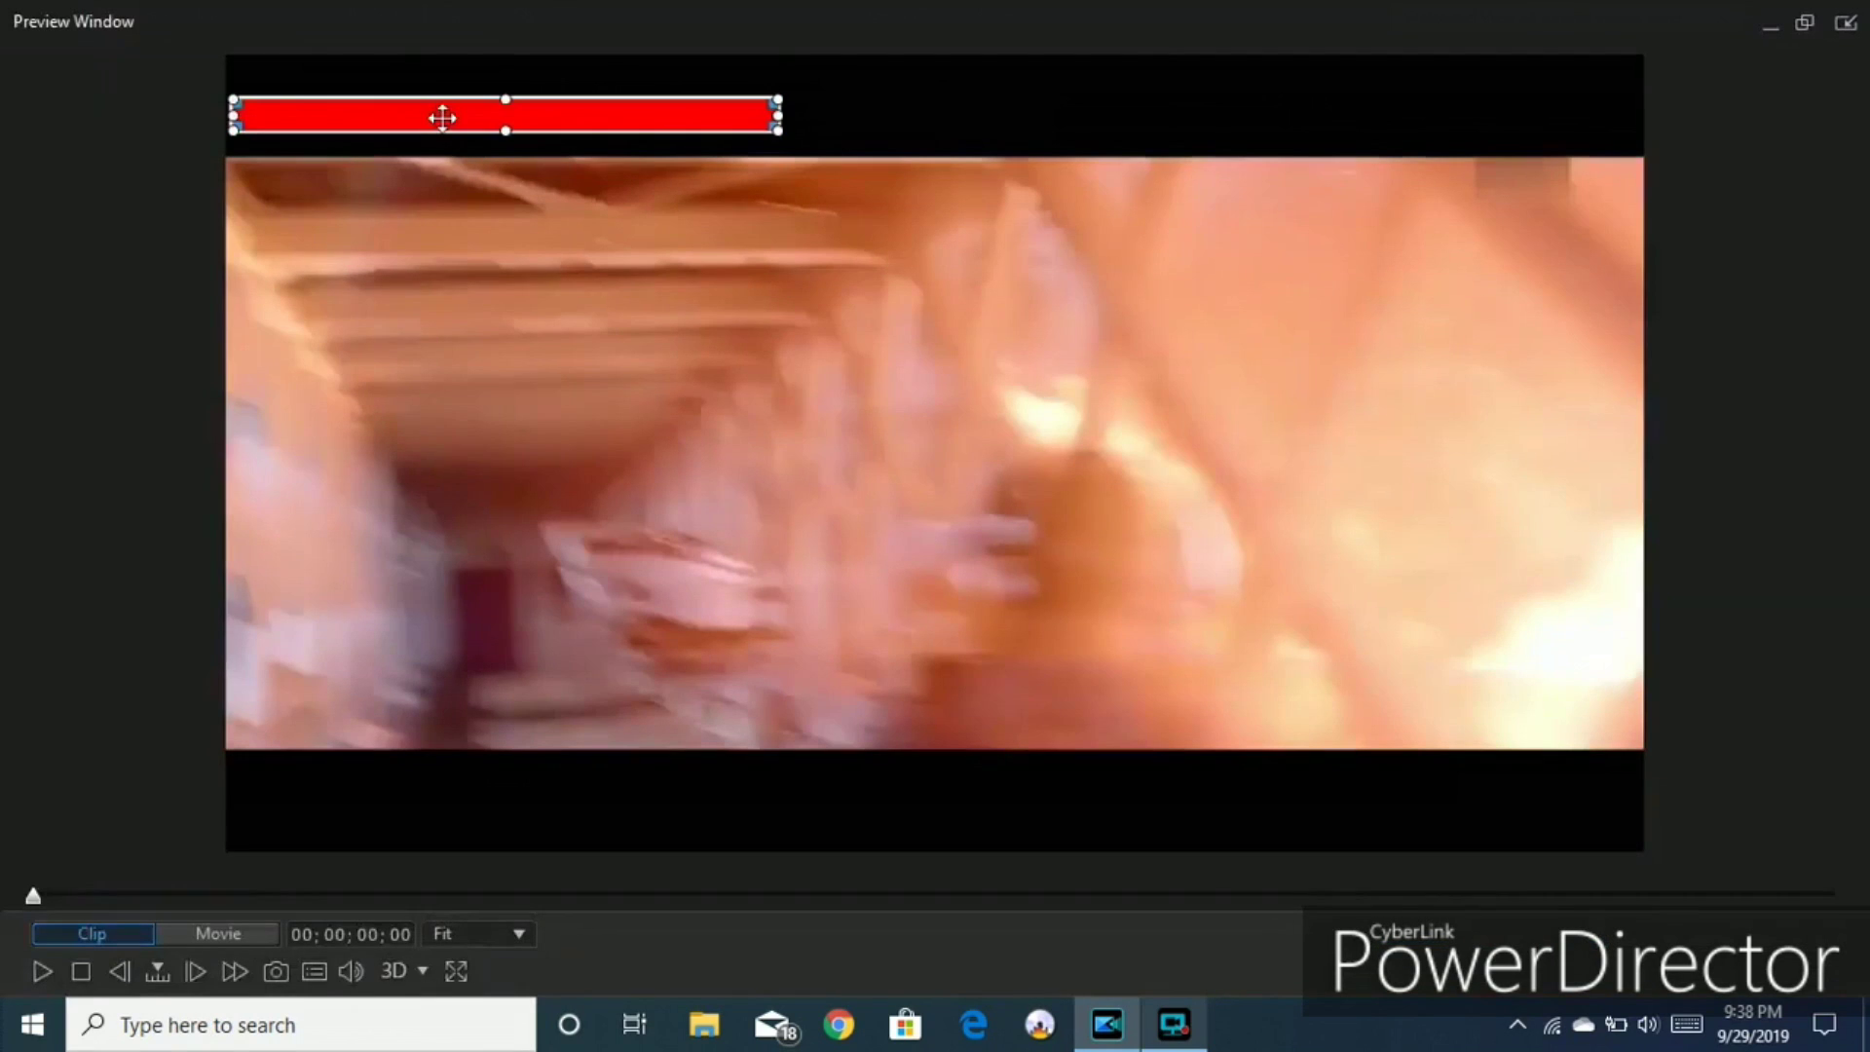
{"action": "mouse_move", "coordinate": [442, 118]}
{"action": "left_mouse_down"}
{"action": "mouse_move", "coordinate": [1306, 230]}
{"action": "mouse_move", "coordinate": [1305, 116]}
{"action": "mouse_move", "coordinate": [1281, 101]}
{"action": "left_mouse_up"}
{"action": "mouse_move", "coordinate": [1132, 145]}
{"action": "left_mouse_down"}
{"action": "mouse_move", "coordinate": [989, 137]}
{"action": "mouse_move", "coordinate": [1002, 121]}
{"action": "mouse_move", "coordinate": [1289, 113]}
{"action": "left_mouse_up"}
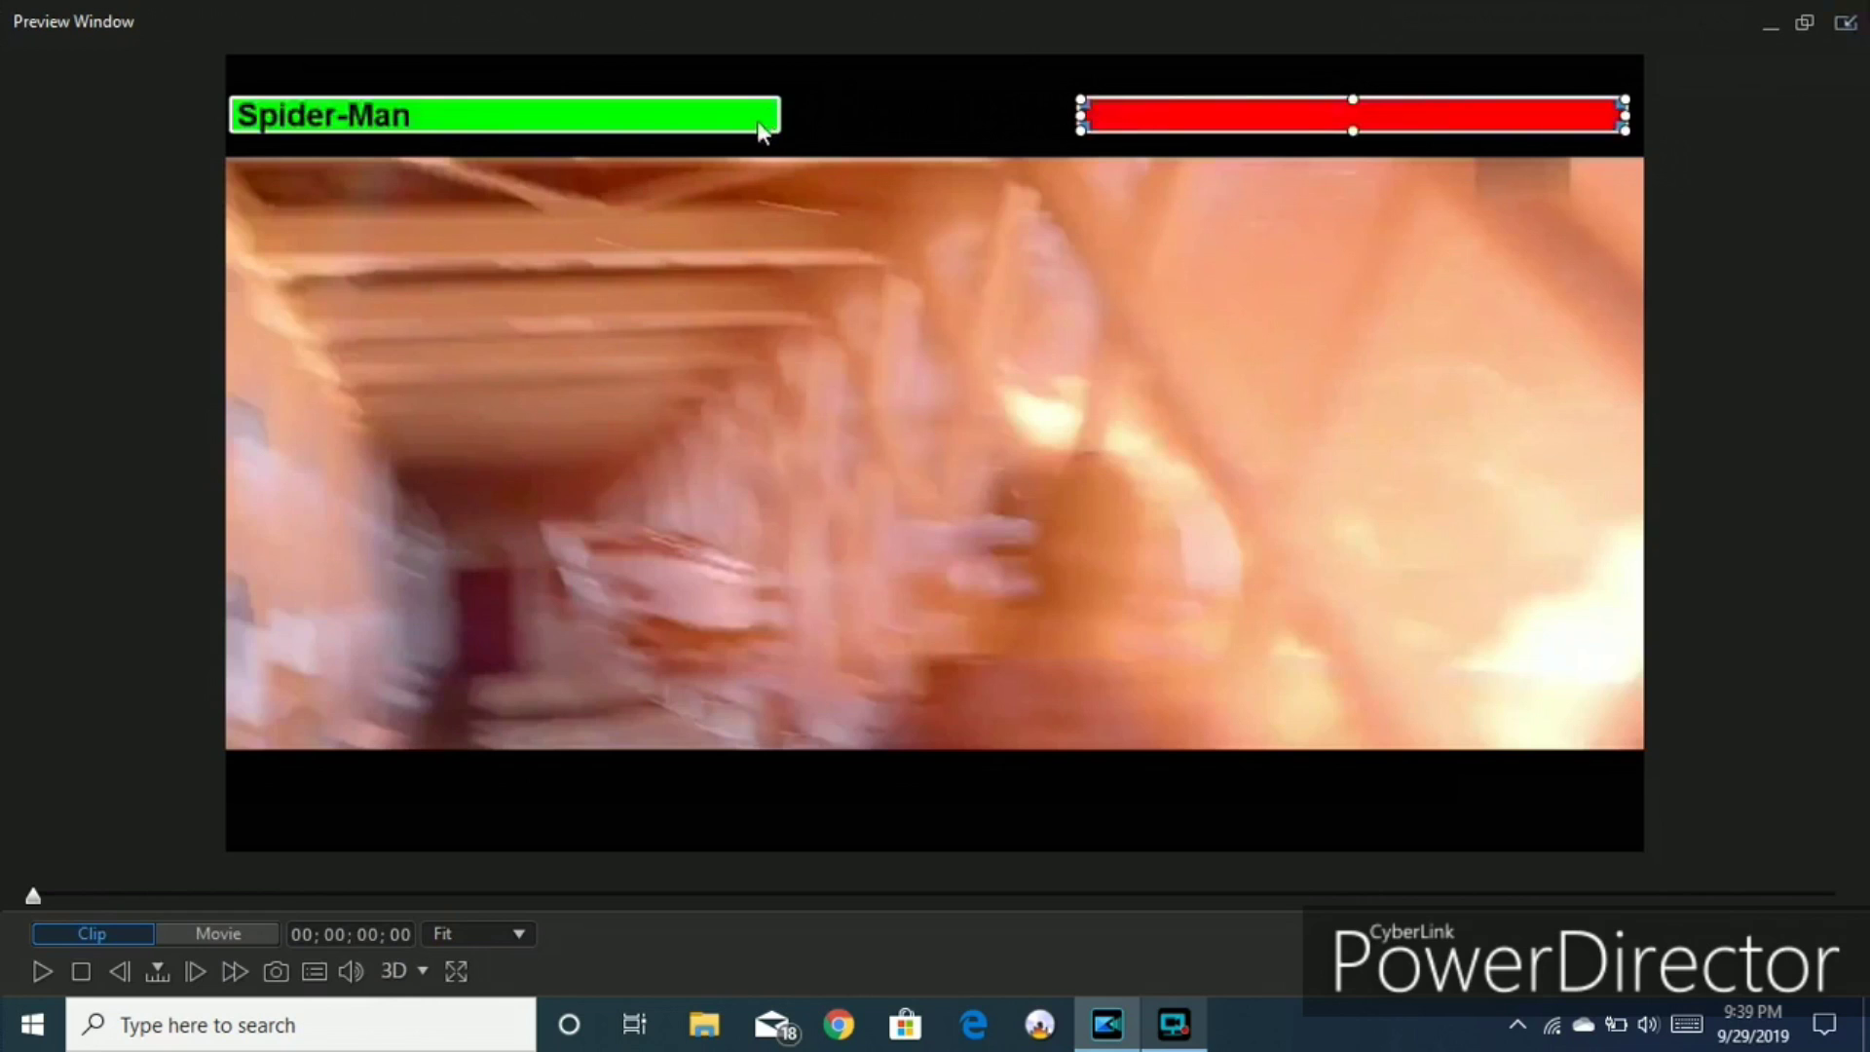
{"action": "left_click", "coordinate": [1845, 23]}
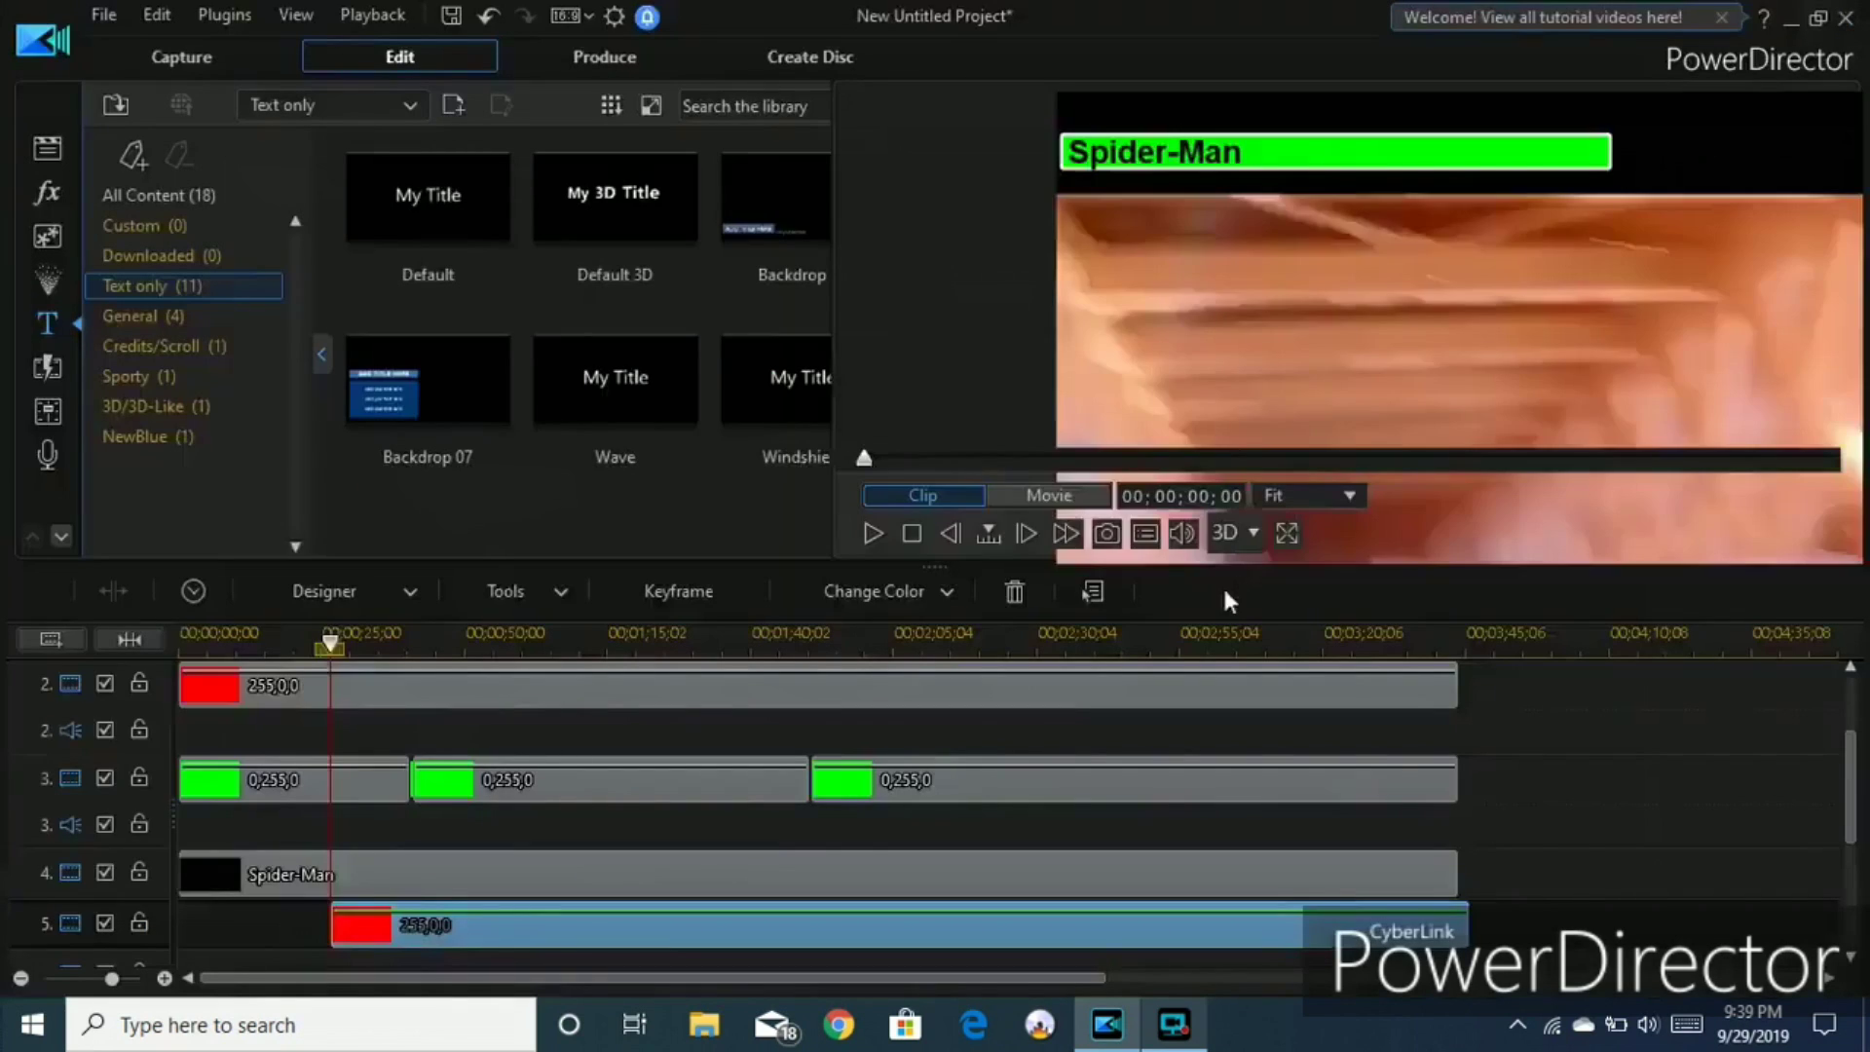
Play the last part of the movie and check both health bars against the track clips' ends.
{"action": "mouse_move", "coordinate": [1766, 456]}
{"action": "left_mouse_down"}
{"action": "mouse_move", "coordinate": [1790, 460]}
{"action": "mouse_move", "coordinate": [1761, 473]}
{"action": "left_mouse_up"}
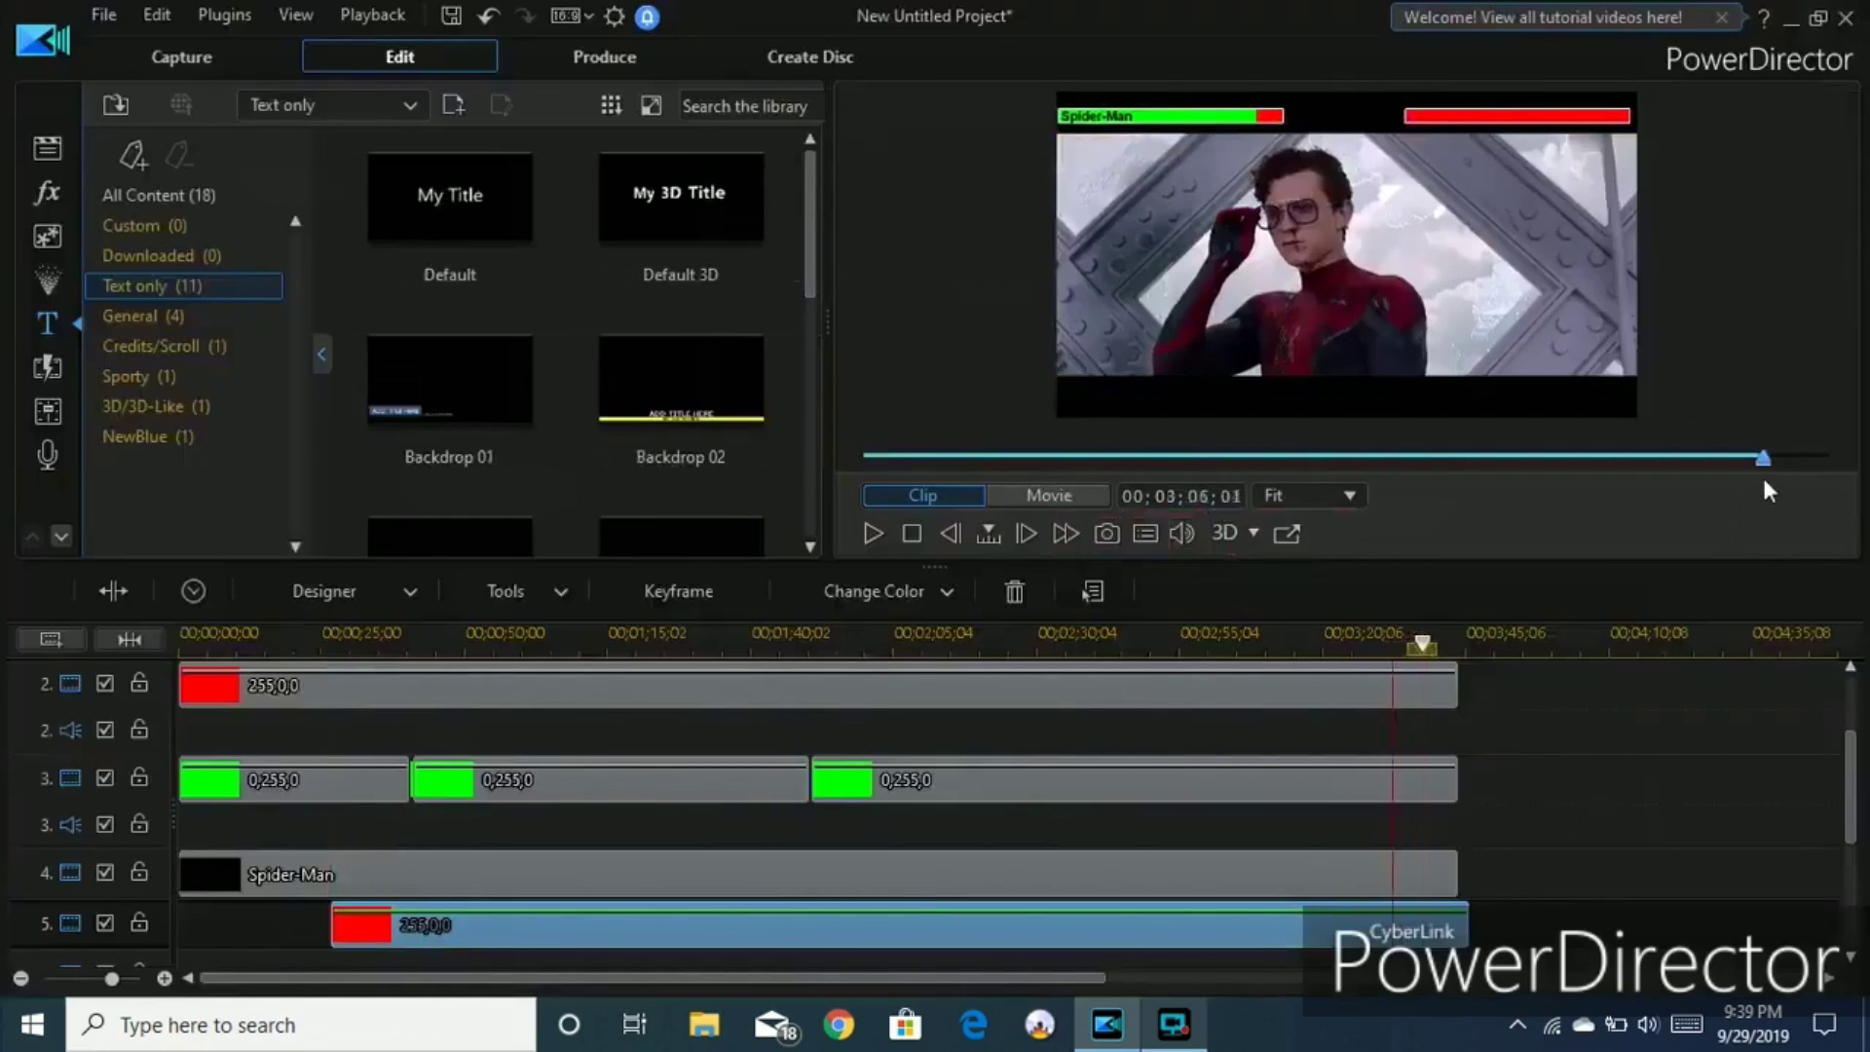
{"action": "key", "text": "space"}
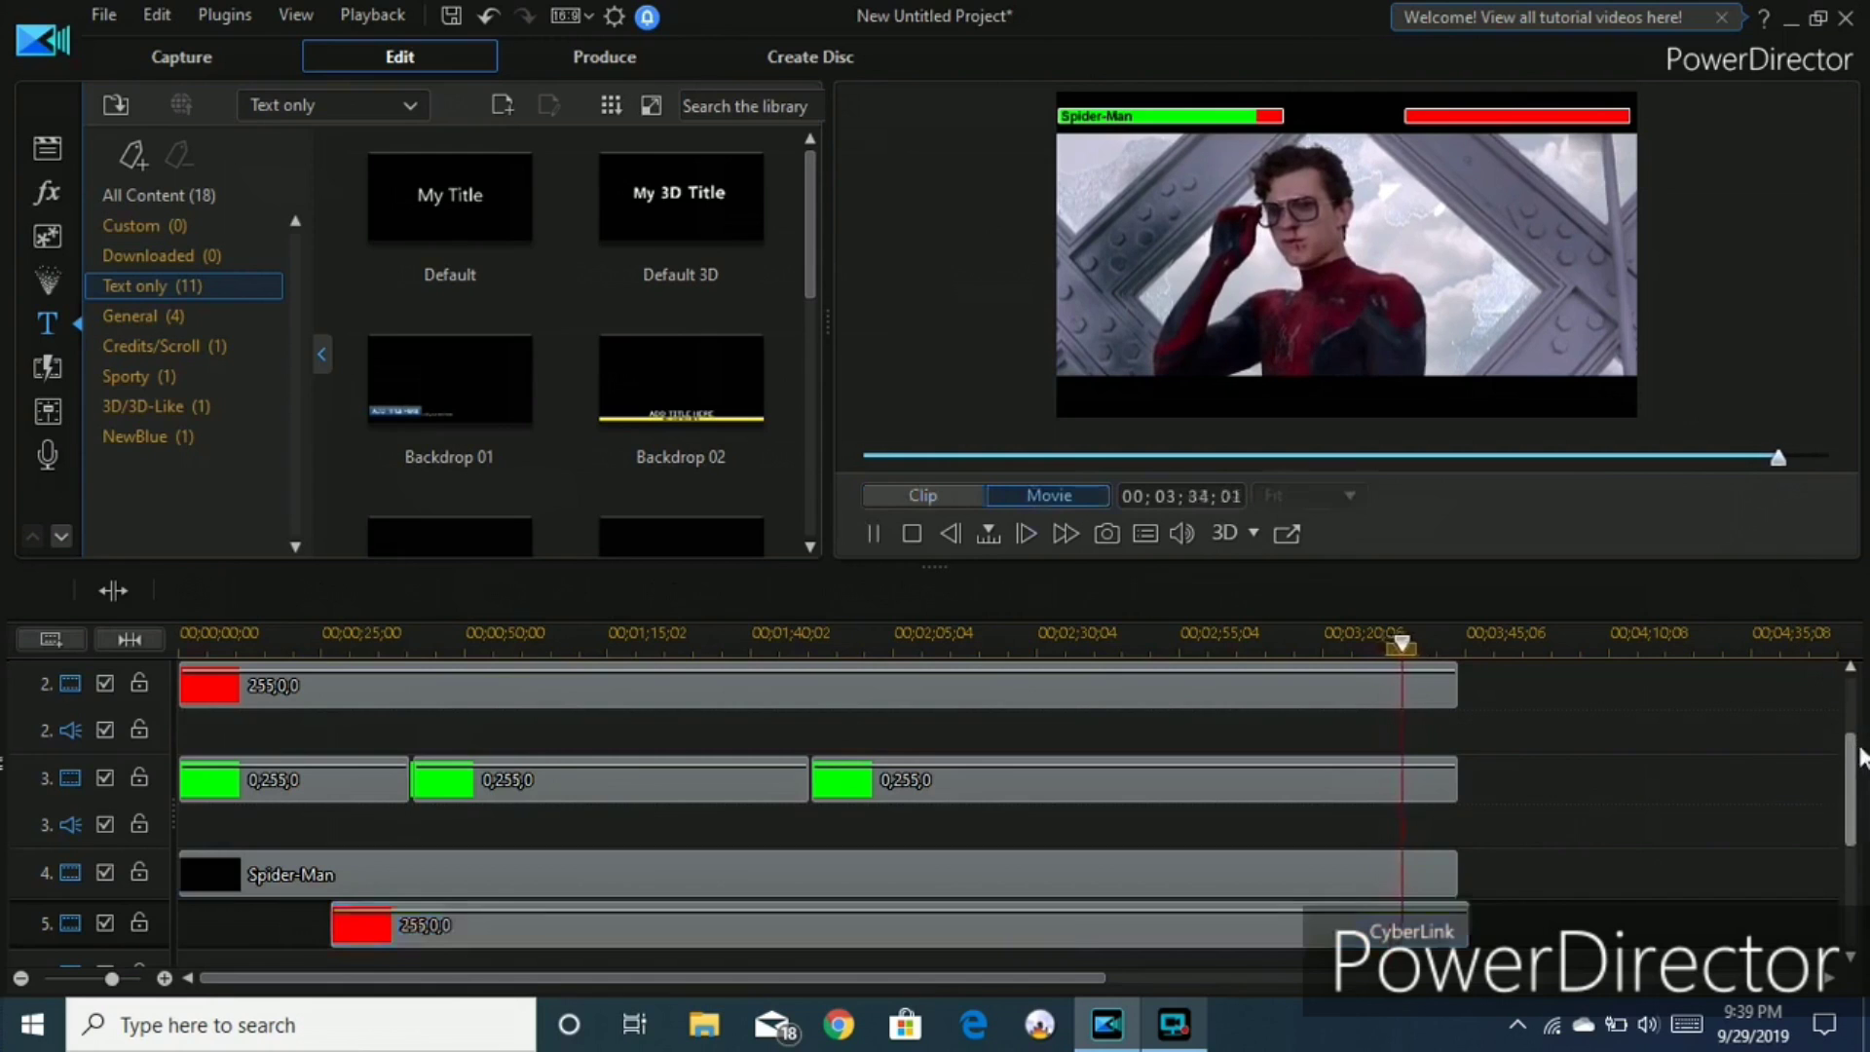
{"action": "scroll", "coordinate": [1860, 779], "scroll_direction": "down", "scroll_amount": 1}
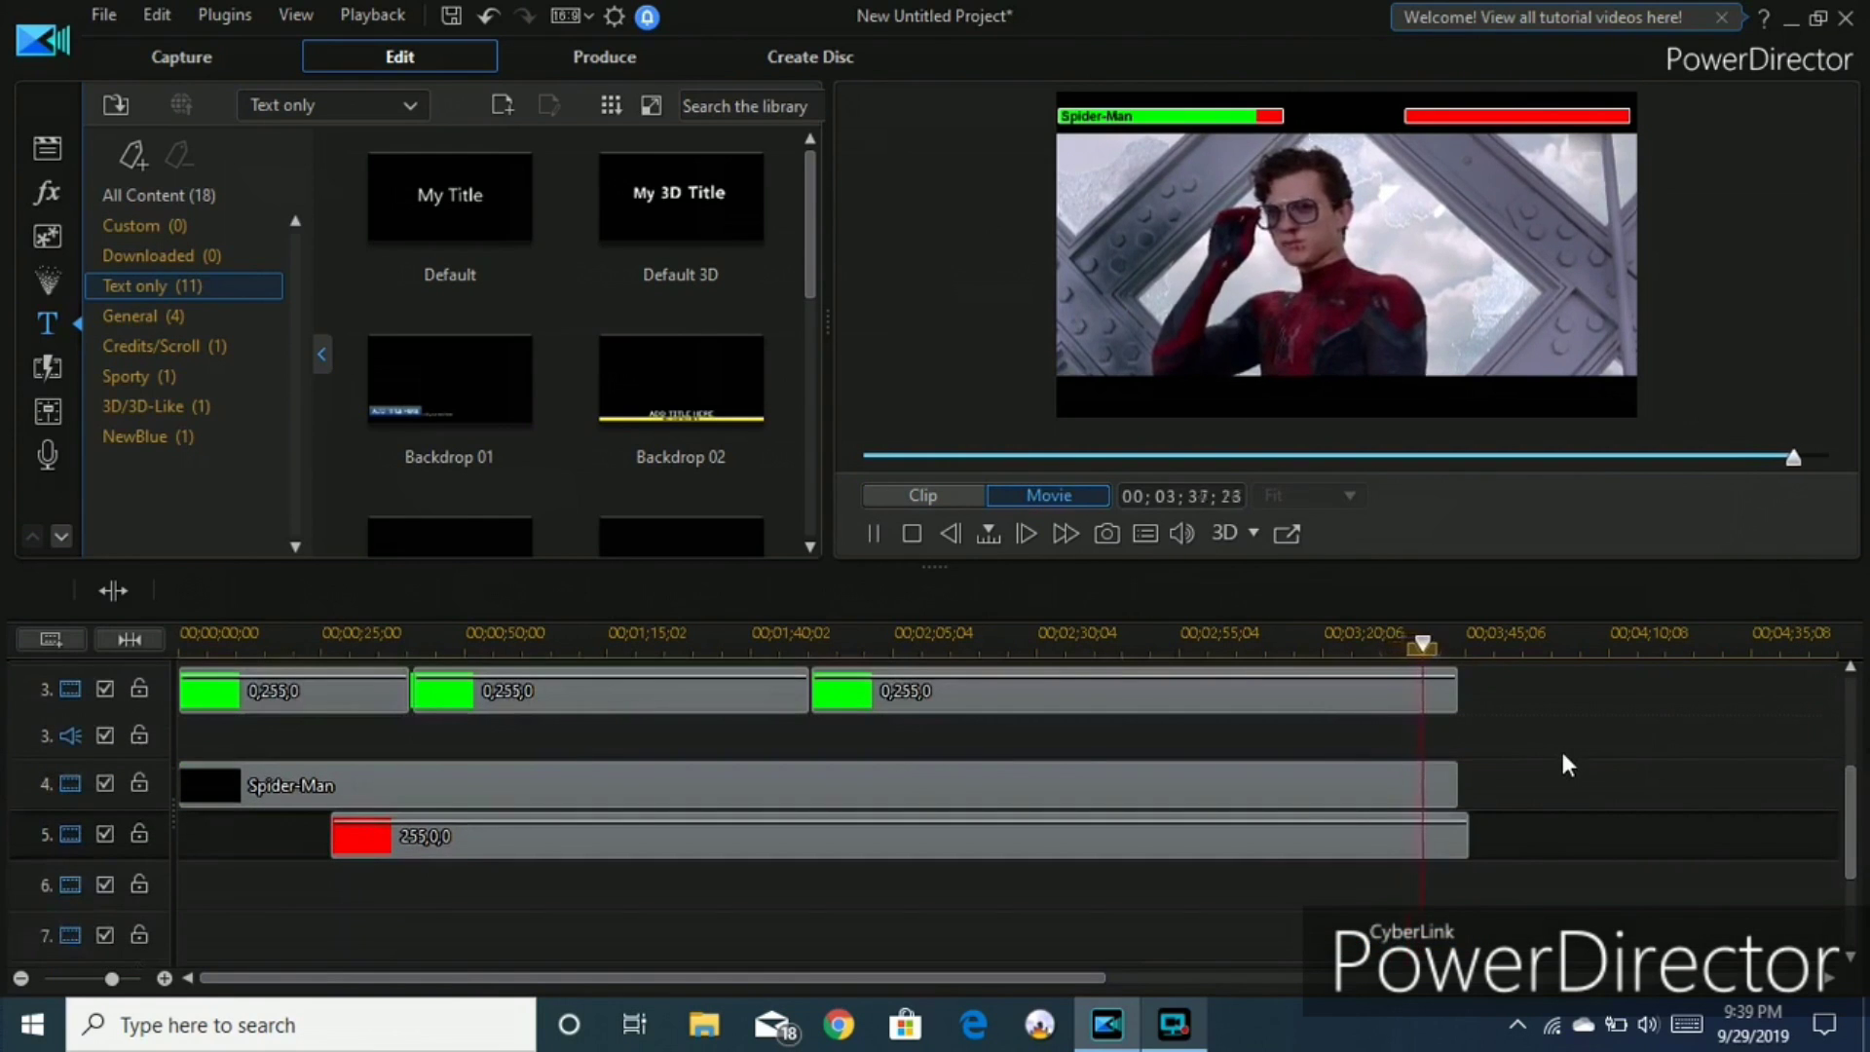
{"action": "key", "text": "space"}
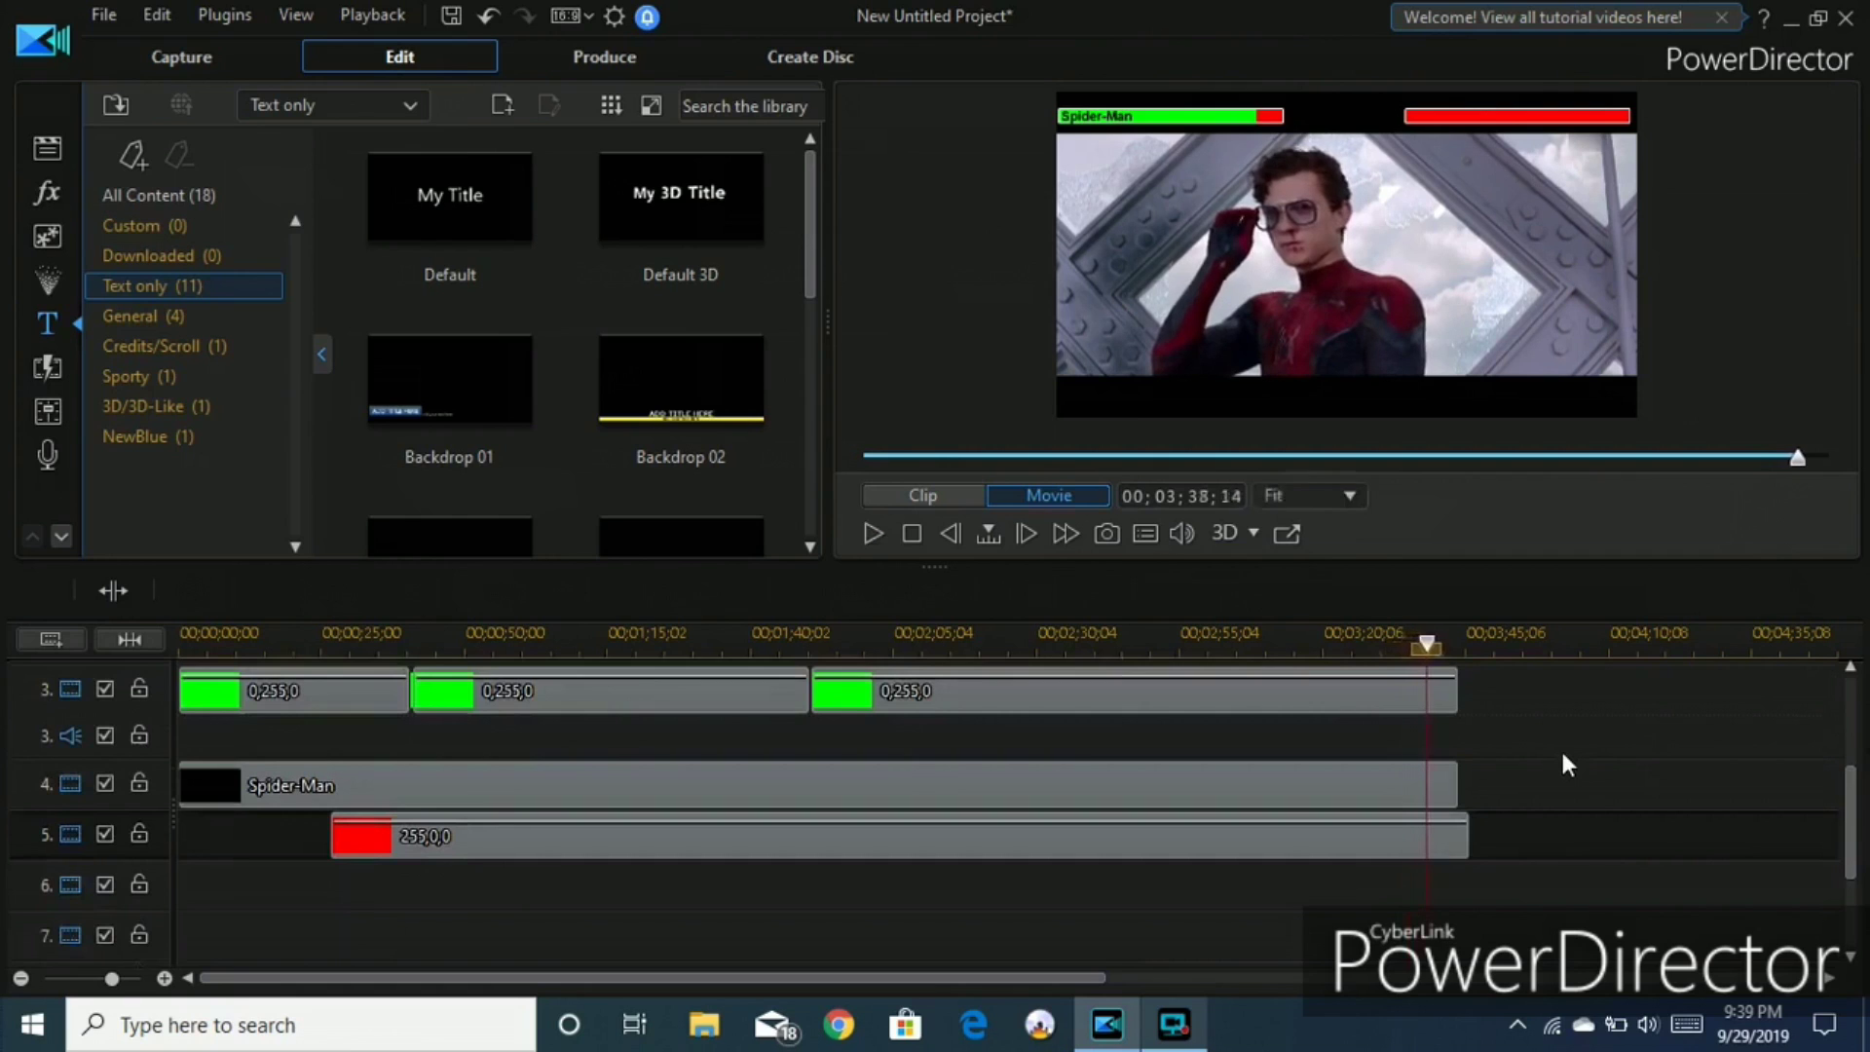
Split the red bar clip on track 5 at 00;03;38;14 and delete the leftover piece after it.
{"action": "left_click", "coordinate": [1441, 852]}
{"action": "right_click", "coordinate": [1439, 852]}
{"action": "left_click", "coordinate": [1507, 359]}
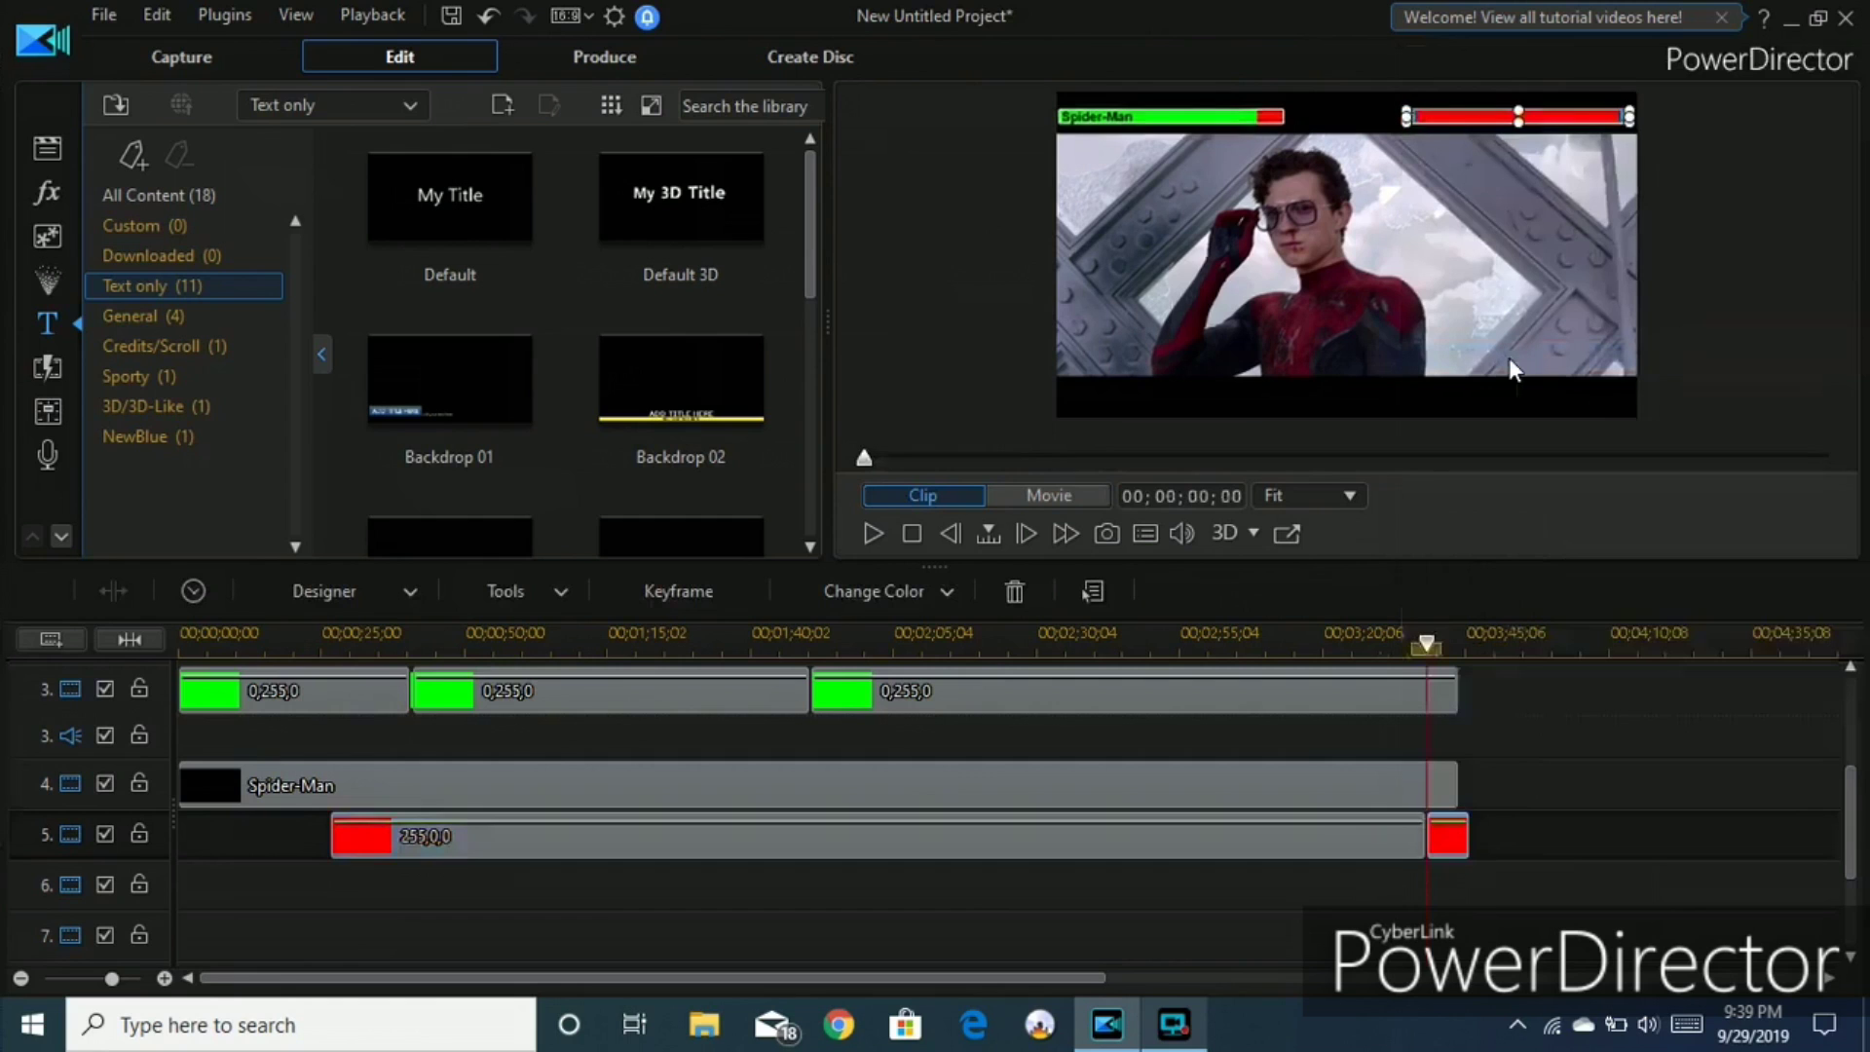
{"action": "key", "text": "Delete"}
Copy the first green bar clip from track 3 to track 6 at 00;00;26;16 and extend its end to 00;03;38;14.
{"action": "left_click", "coordinate": [246, 703]}
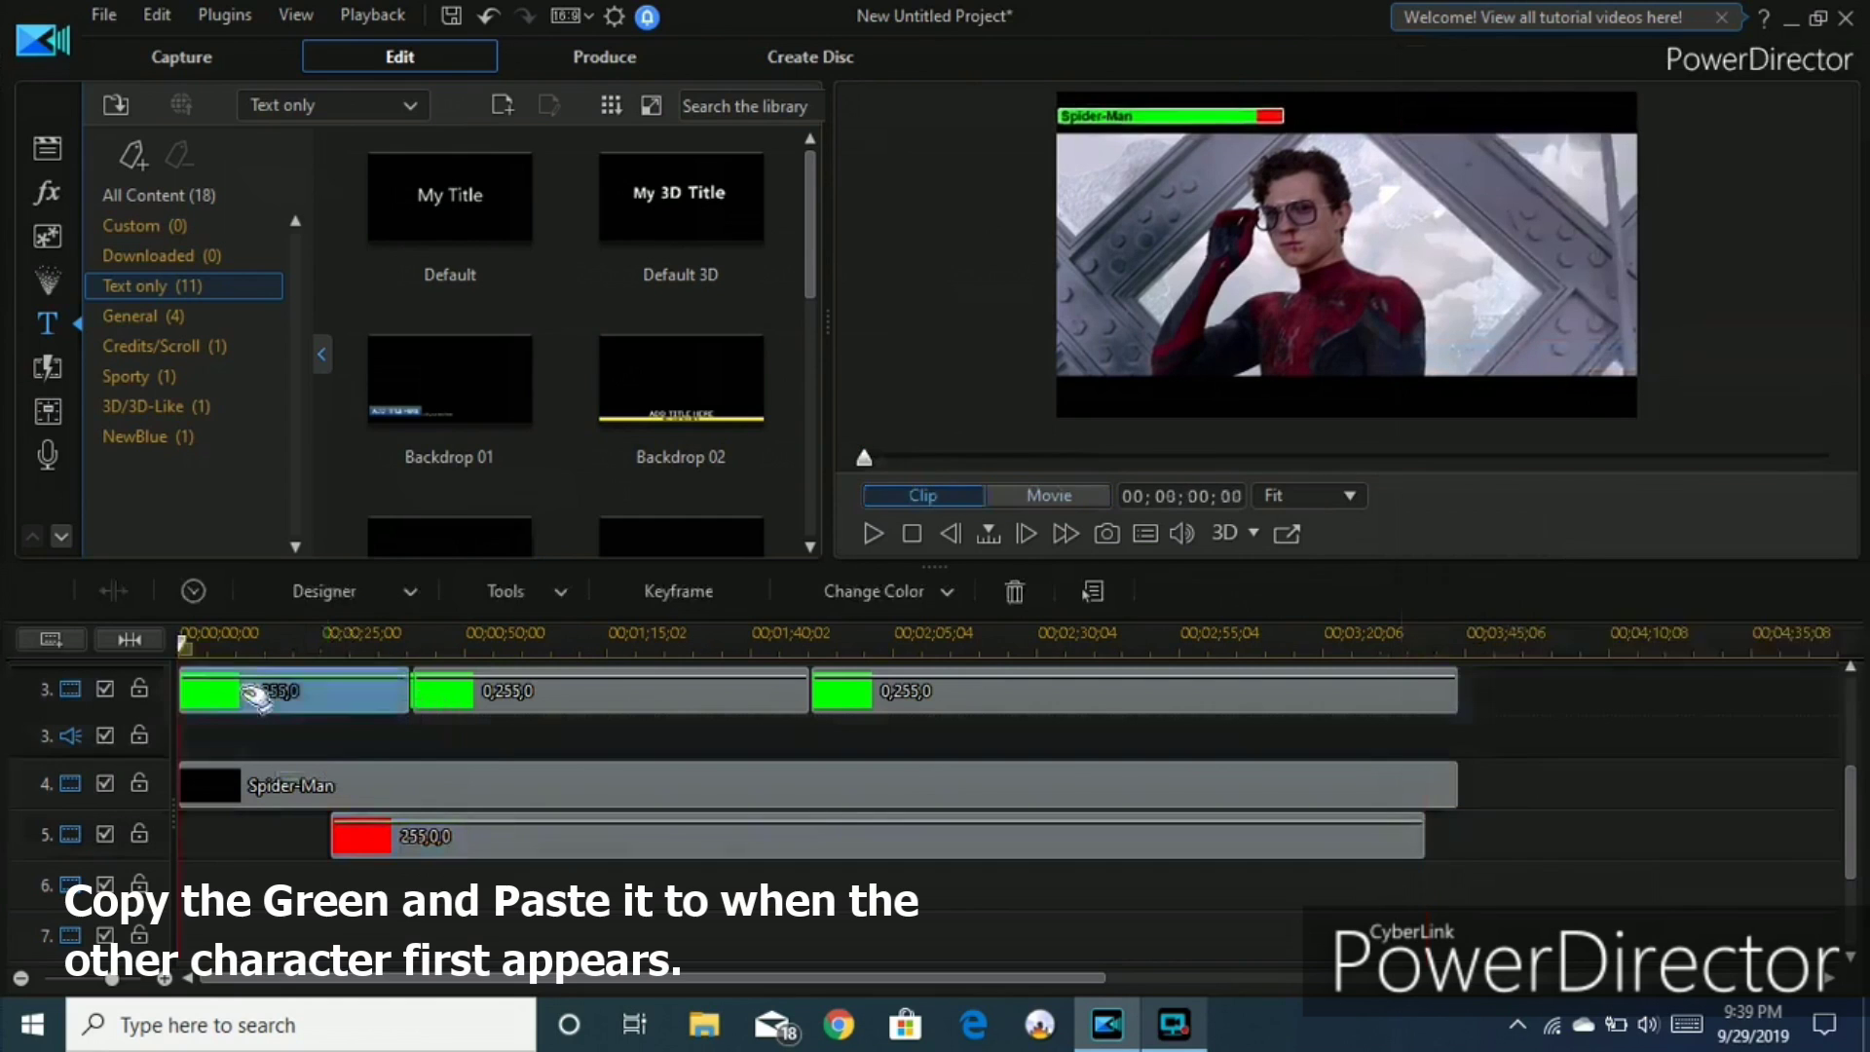
{"action": "right_click", "coordinate": [246, 703]}
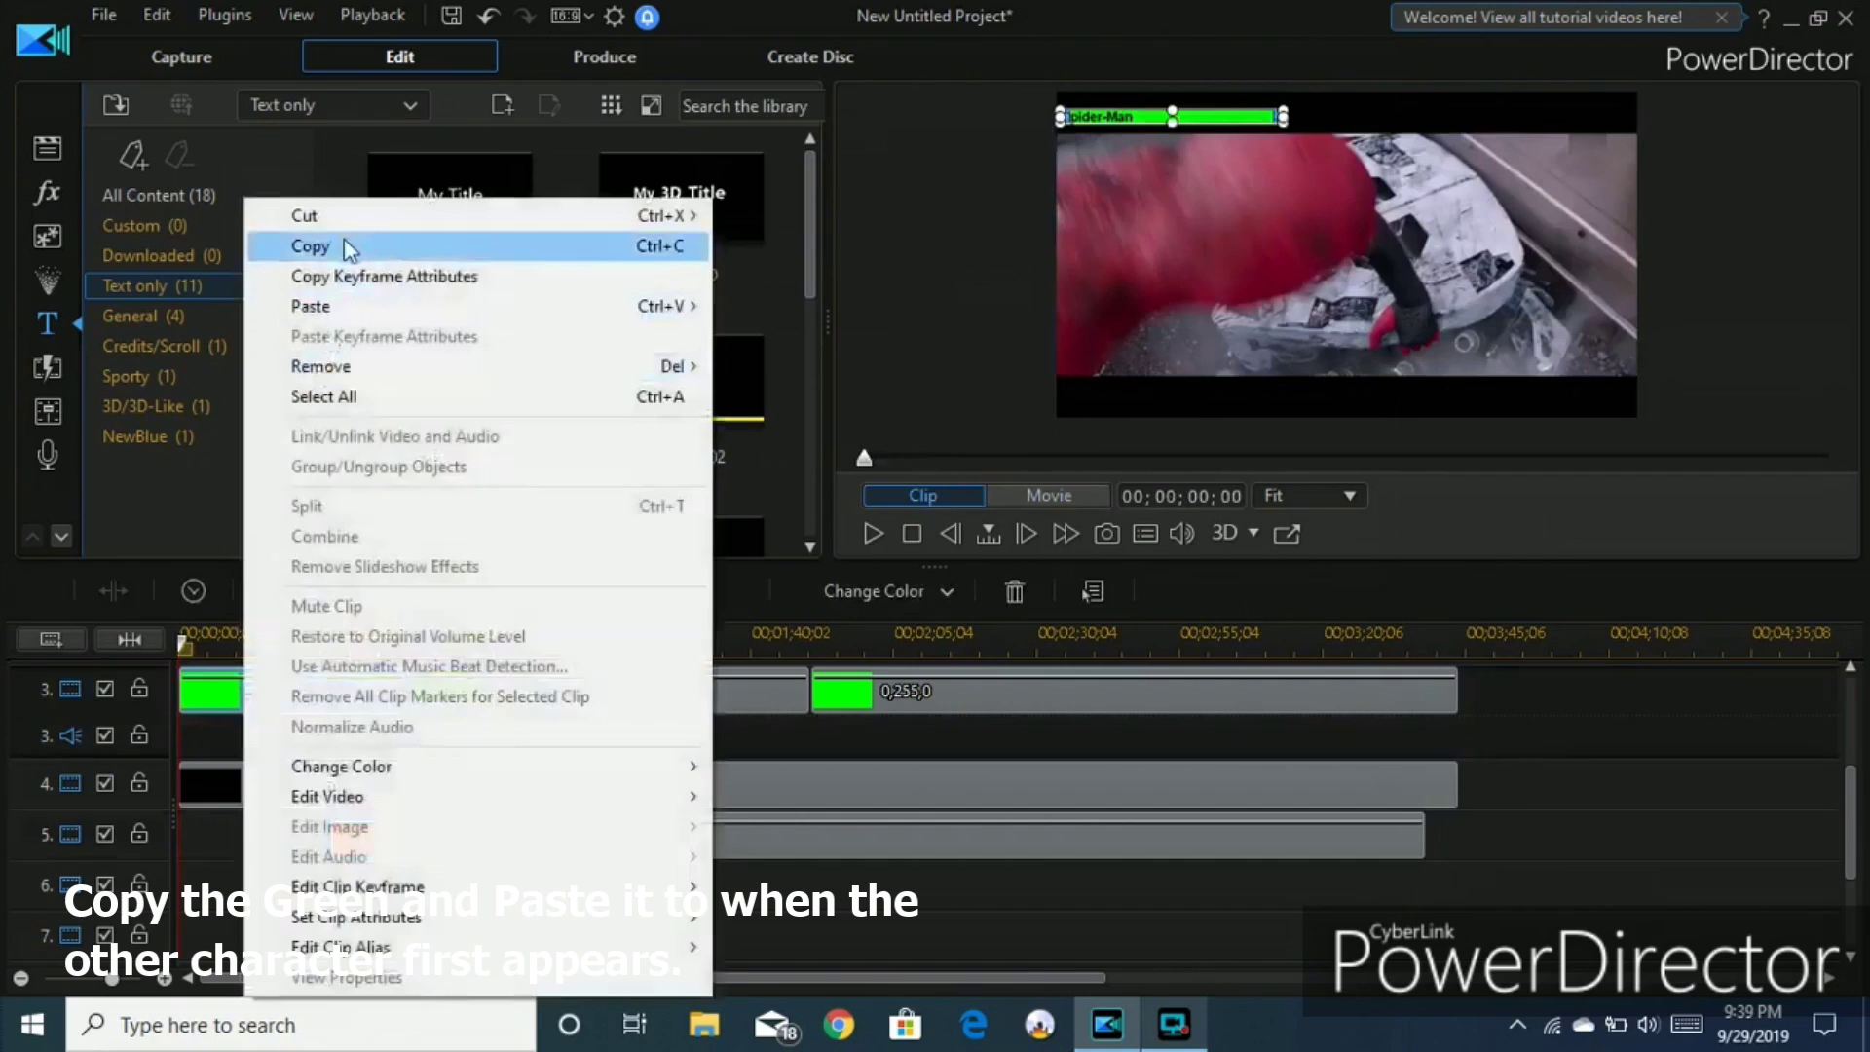
{"action": "left_click", "coordinate": [346, 248]}
{"action": "left_click", "coordinate": [336, 840]}
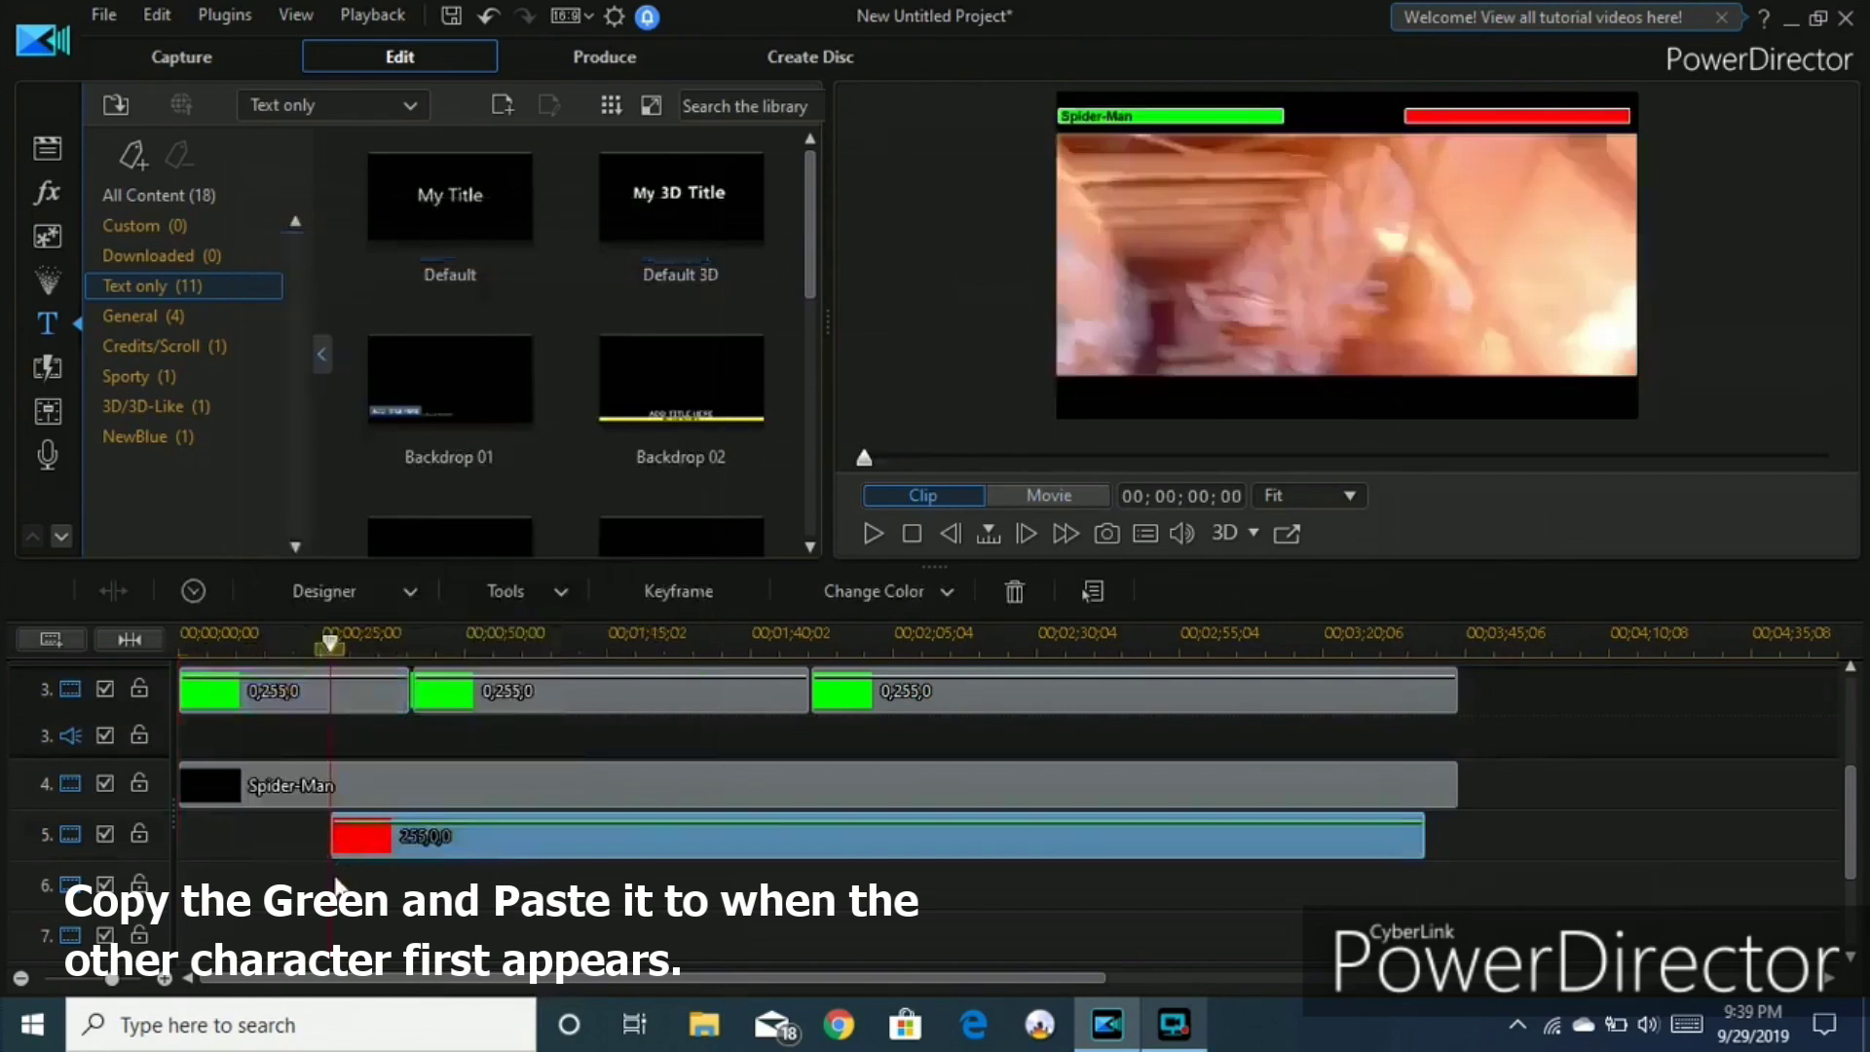
{"action": "left_click", "coordinate": [337, 851]}
{"action": "right_click", "coordinate": [337, 851]}
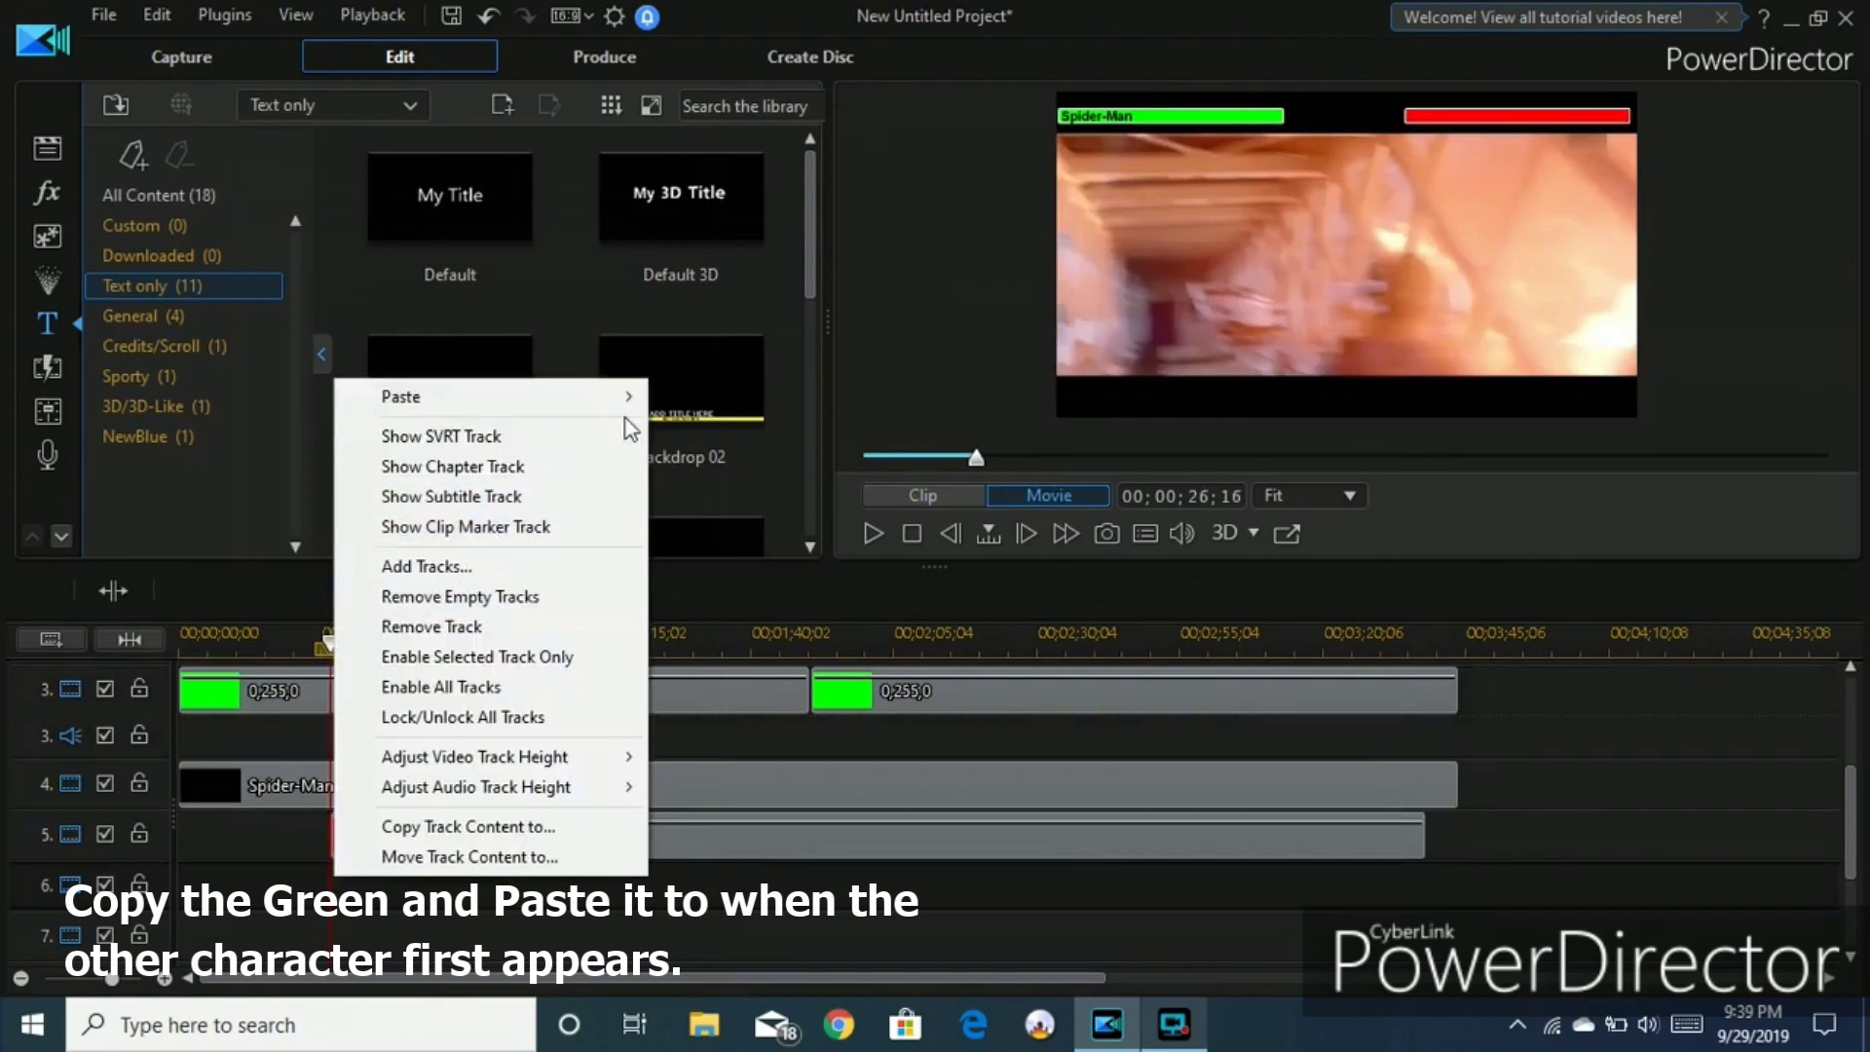
{"action": "mouse_move", "coordinate": [638, 417]}
{"action": "left_click", "coordinate": [774, 490]}
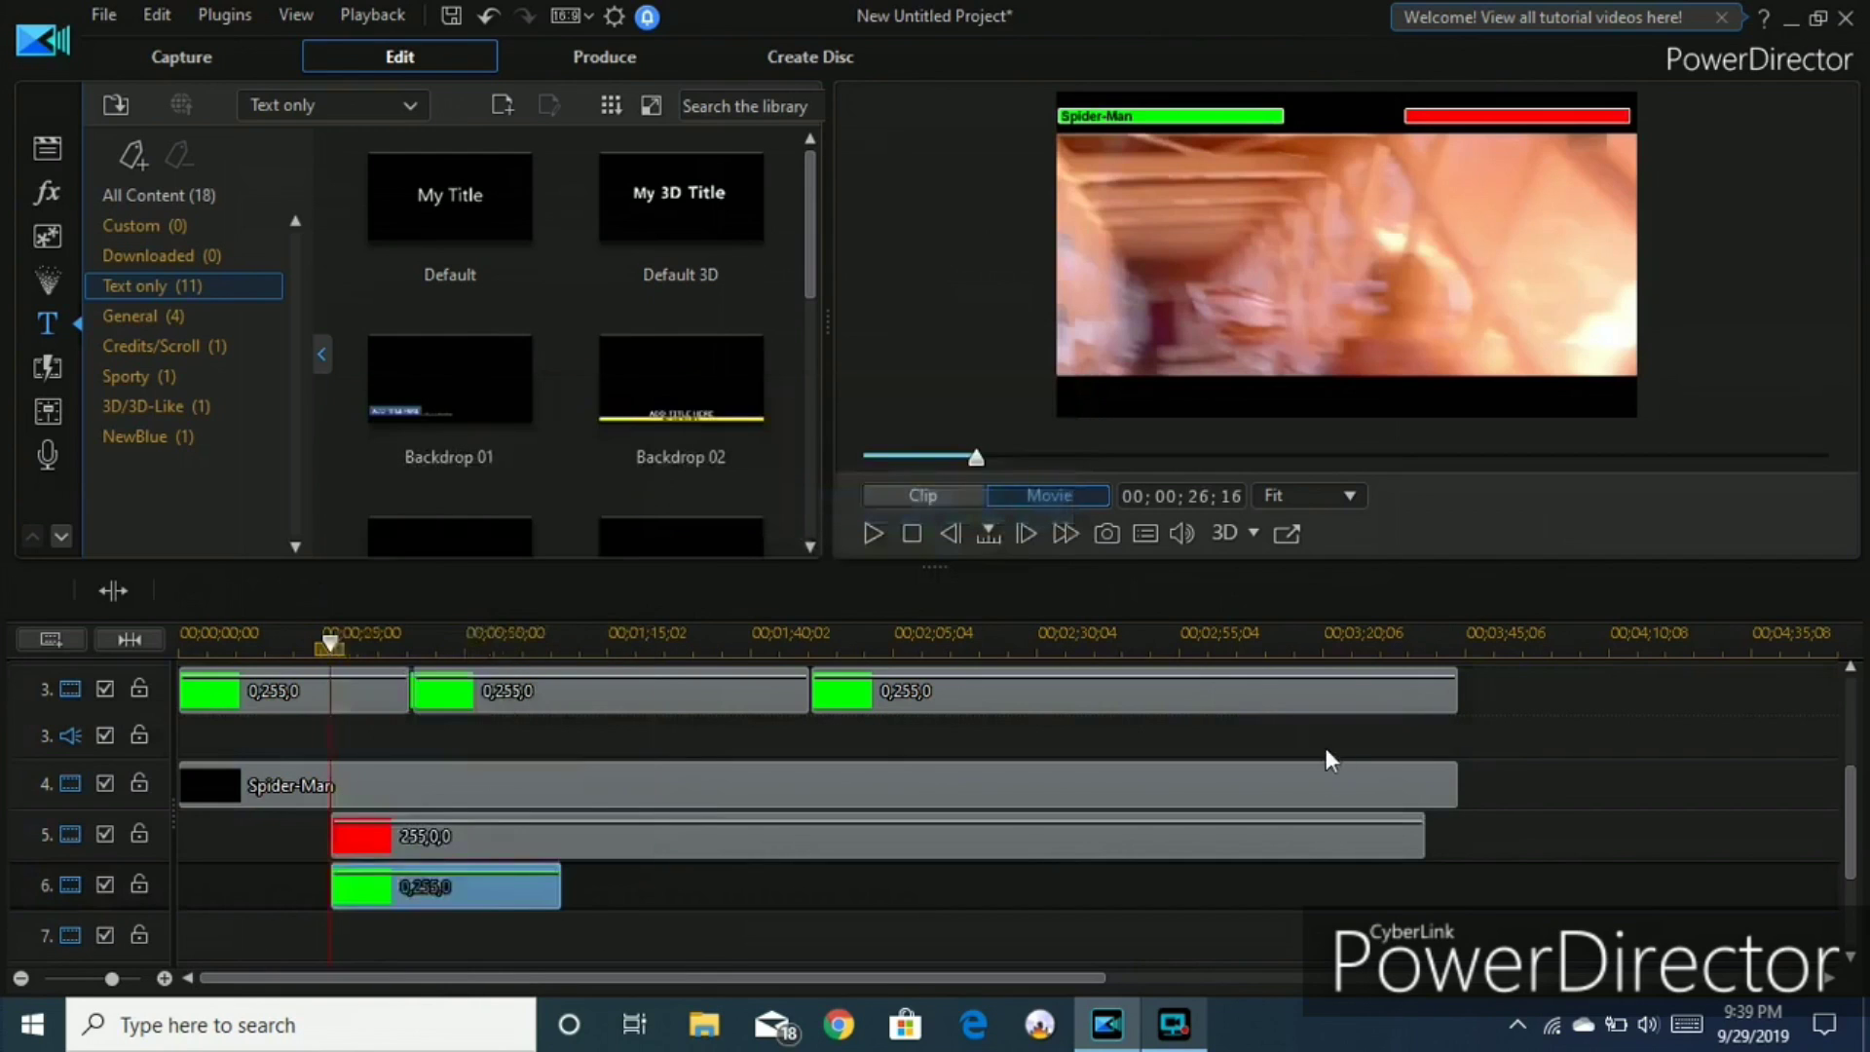
{"action": "left_click_drag", "start_coordinate": [559, 886], "coordinate": [1423, 881]}
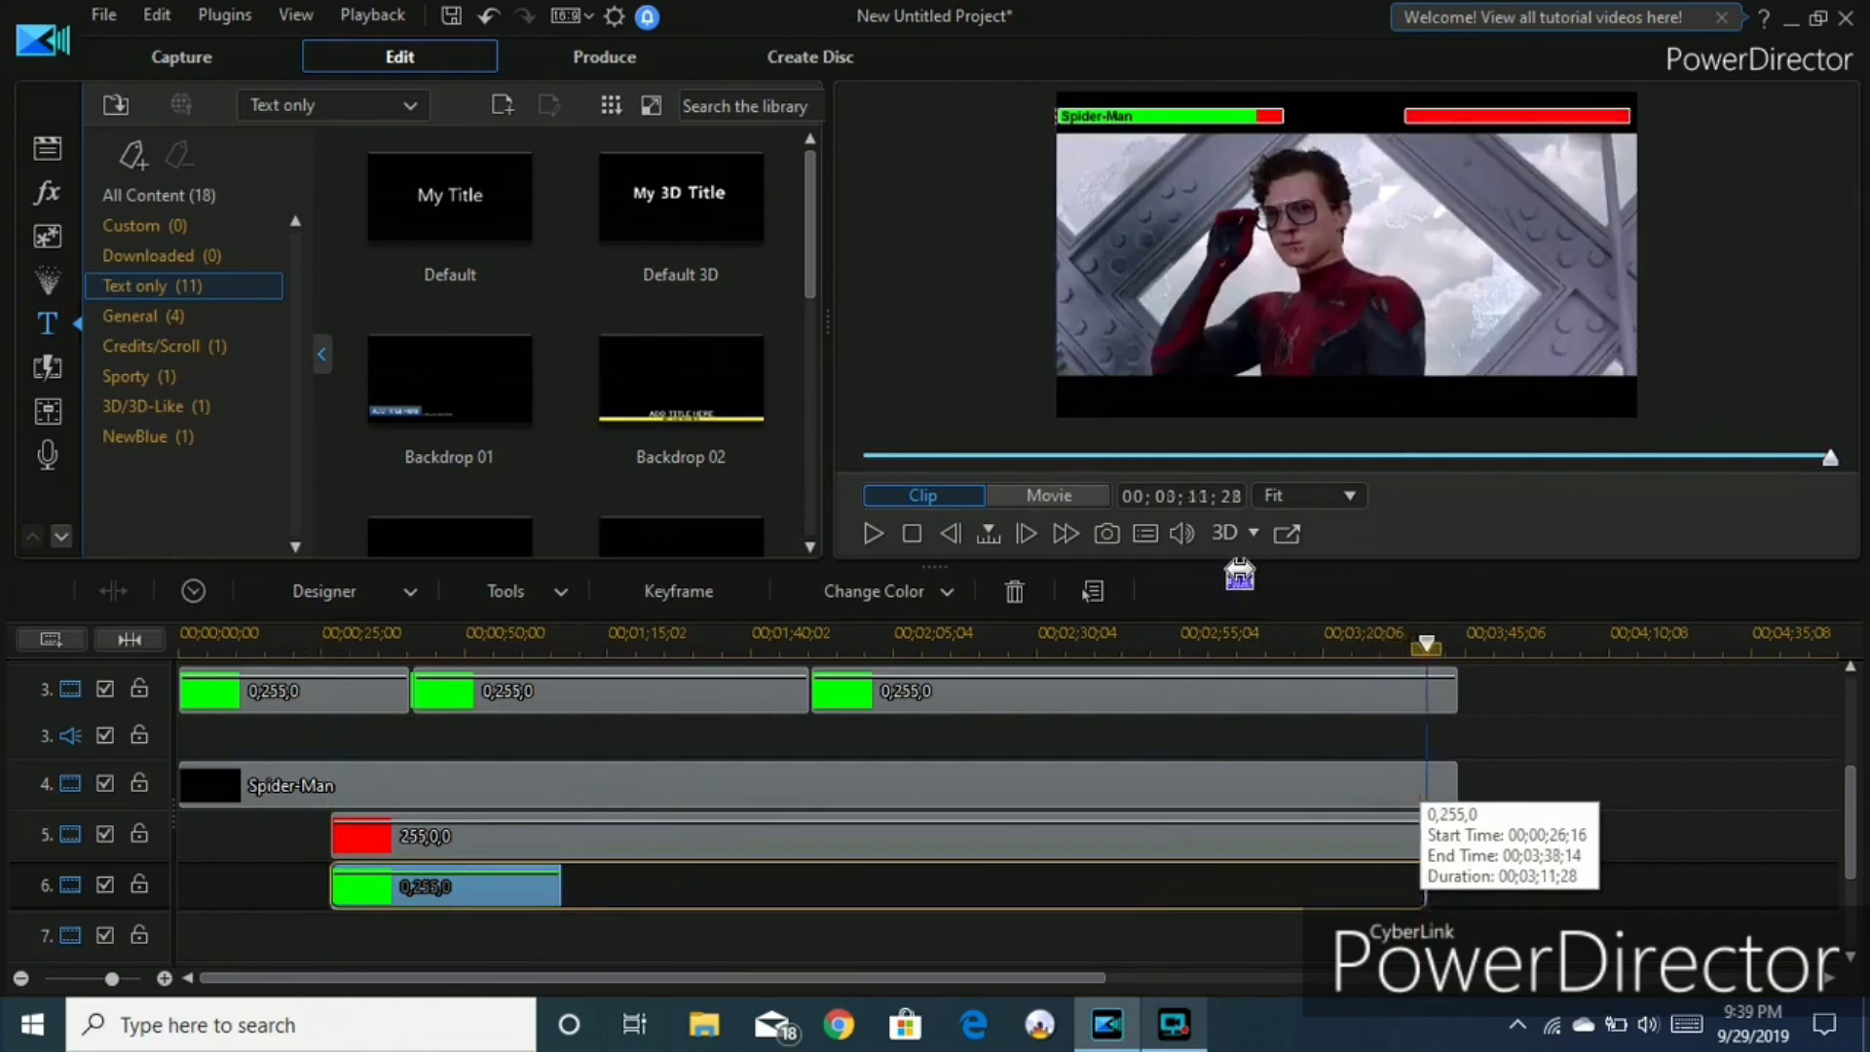
Move the copied green bar in the enlarged preview so it exactly covers the second character's red bar.
{"action": "left_click", "coordinate": [1286, 533]}
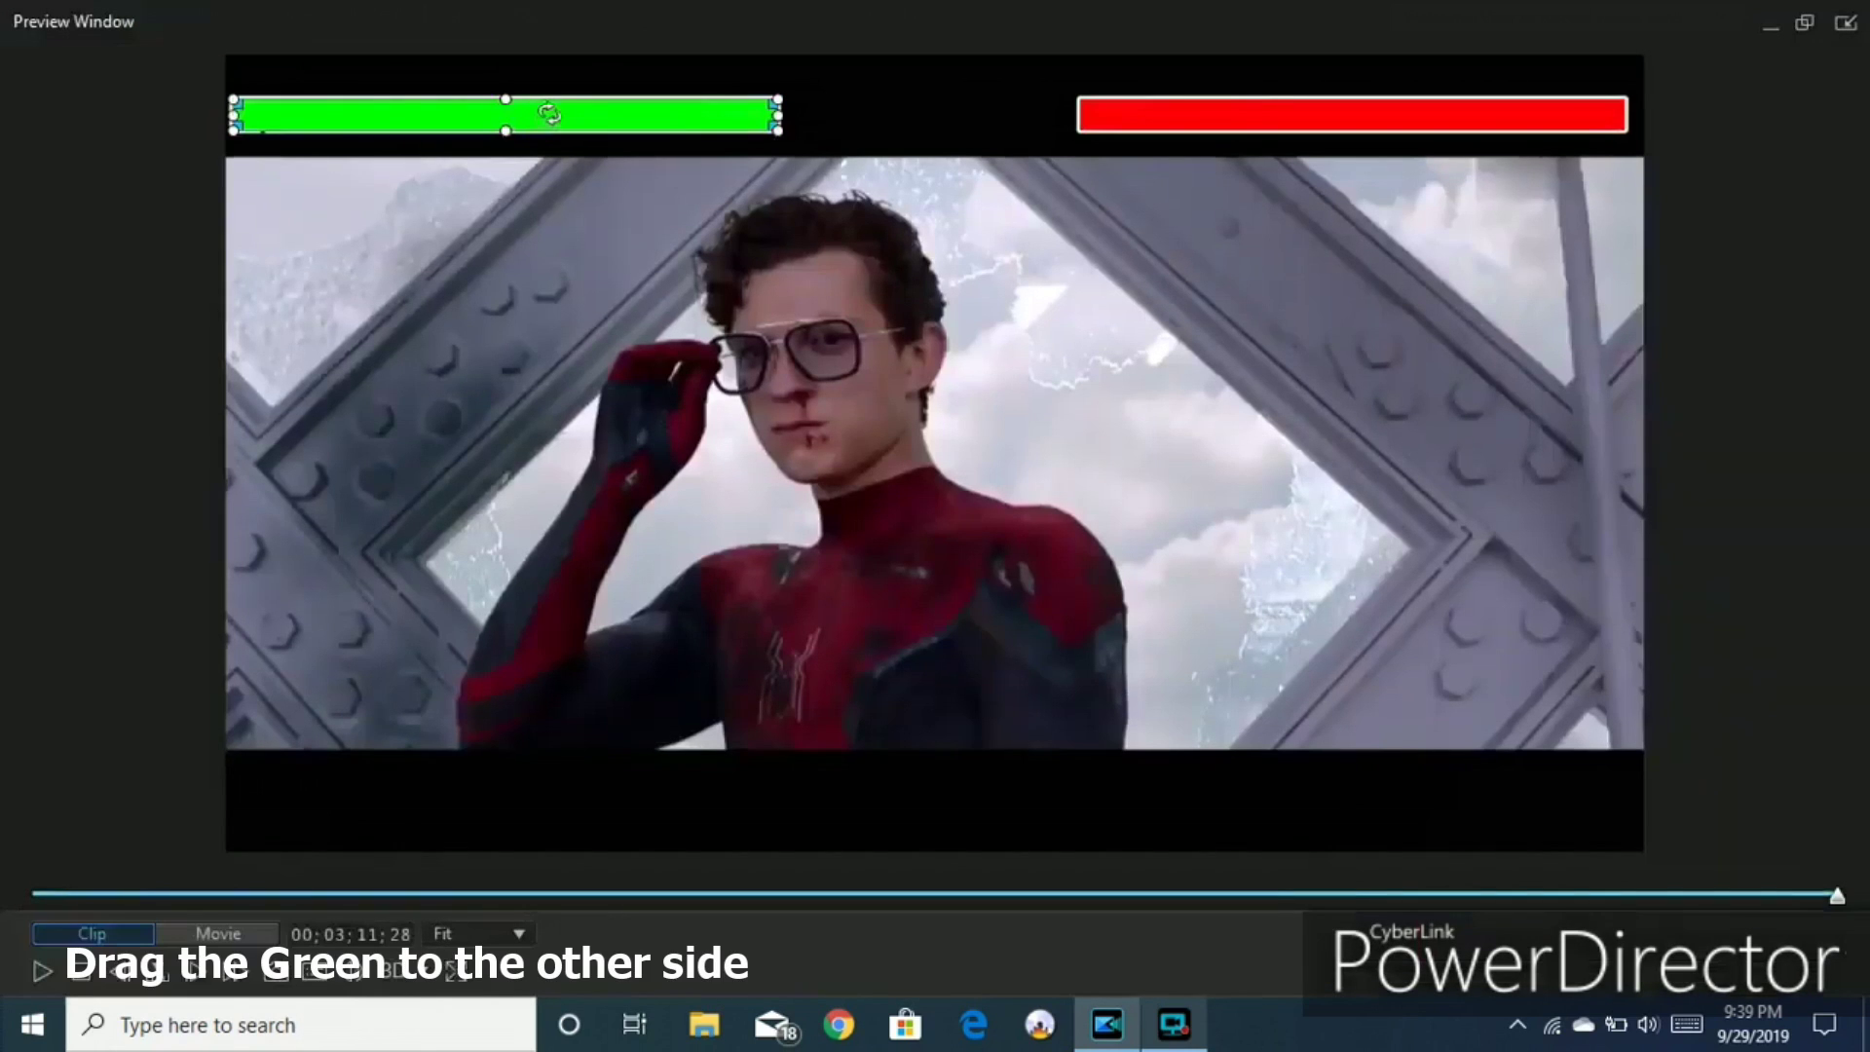
{"action": "left_click", "coordinate": [1327, 98]}
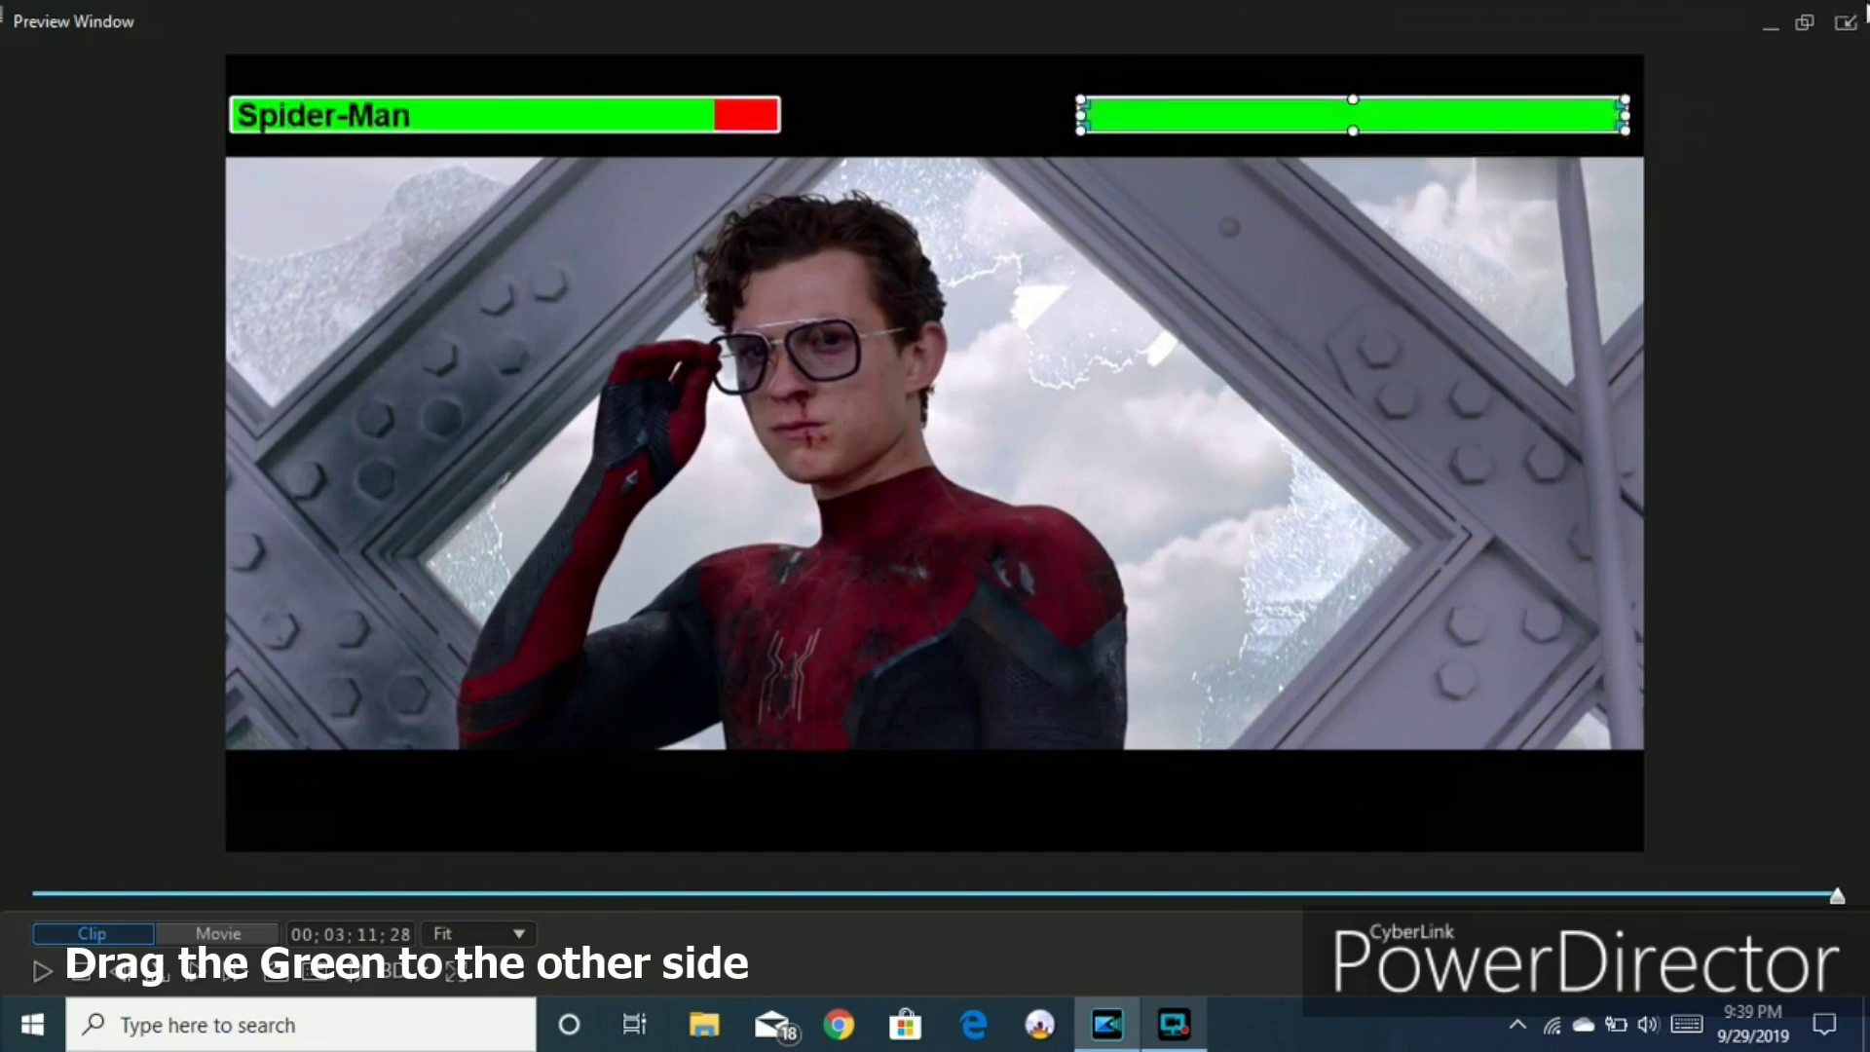
{"action": "left_click", "coordinate": [1845, 23]}
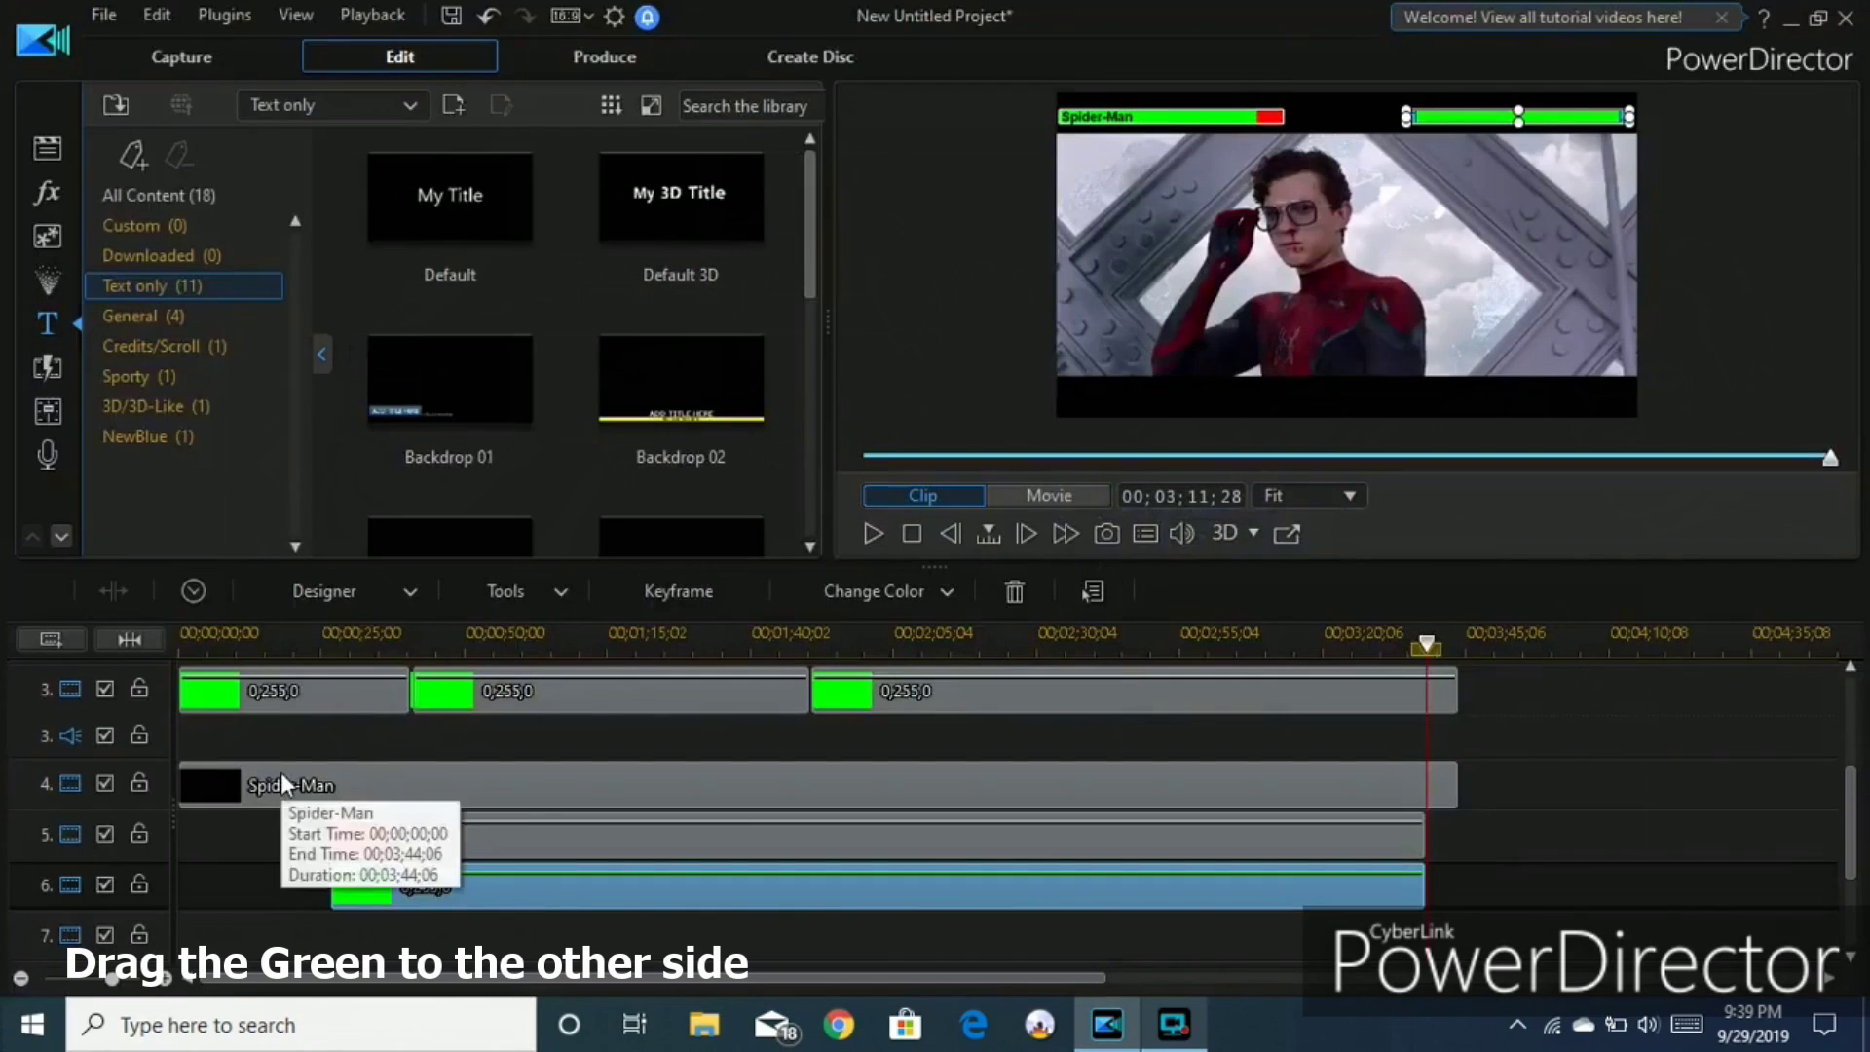
Copy the Spider-Man title from track 4 to track 7 at 00;00;26;16 and trim its end to 00;03;38;14.
{"action": "left_click", "coordinate": [280, 773]}
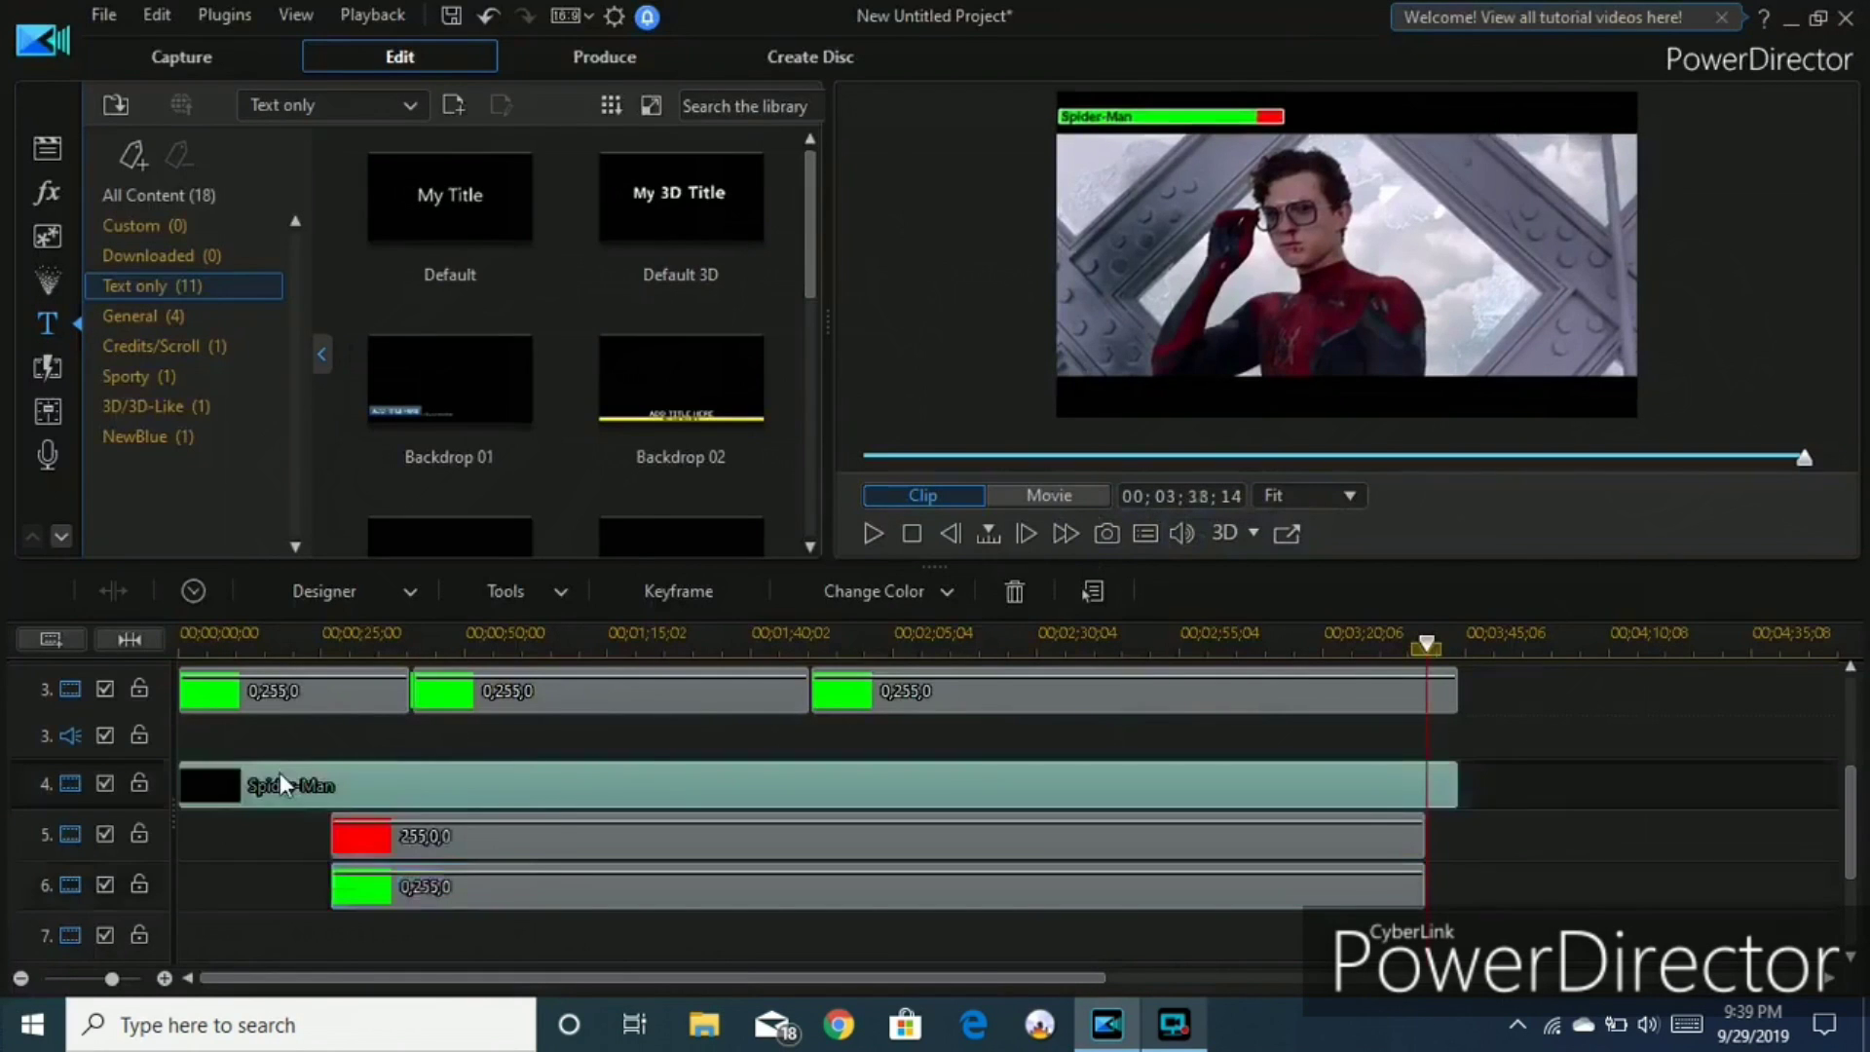
{"action": "right_click", "coordinate": [280, 774]}
{"action": "left_click", "coordinate": [380, 462]}
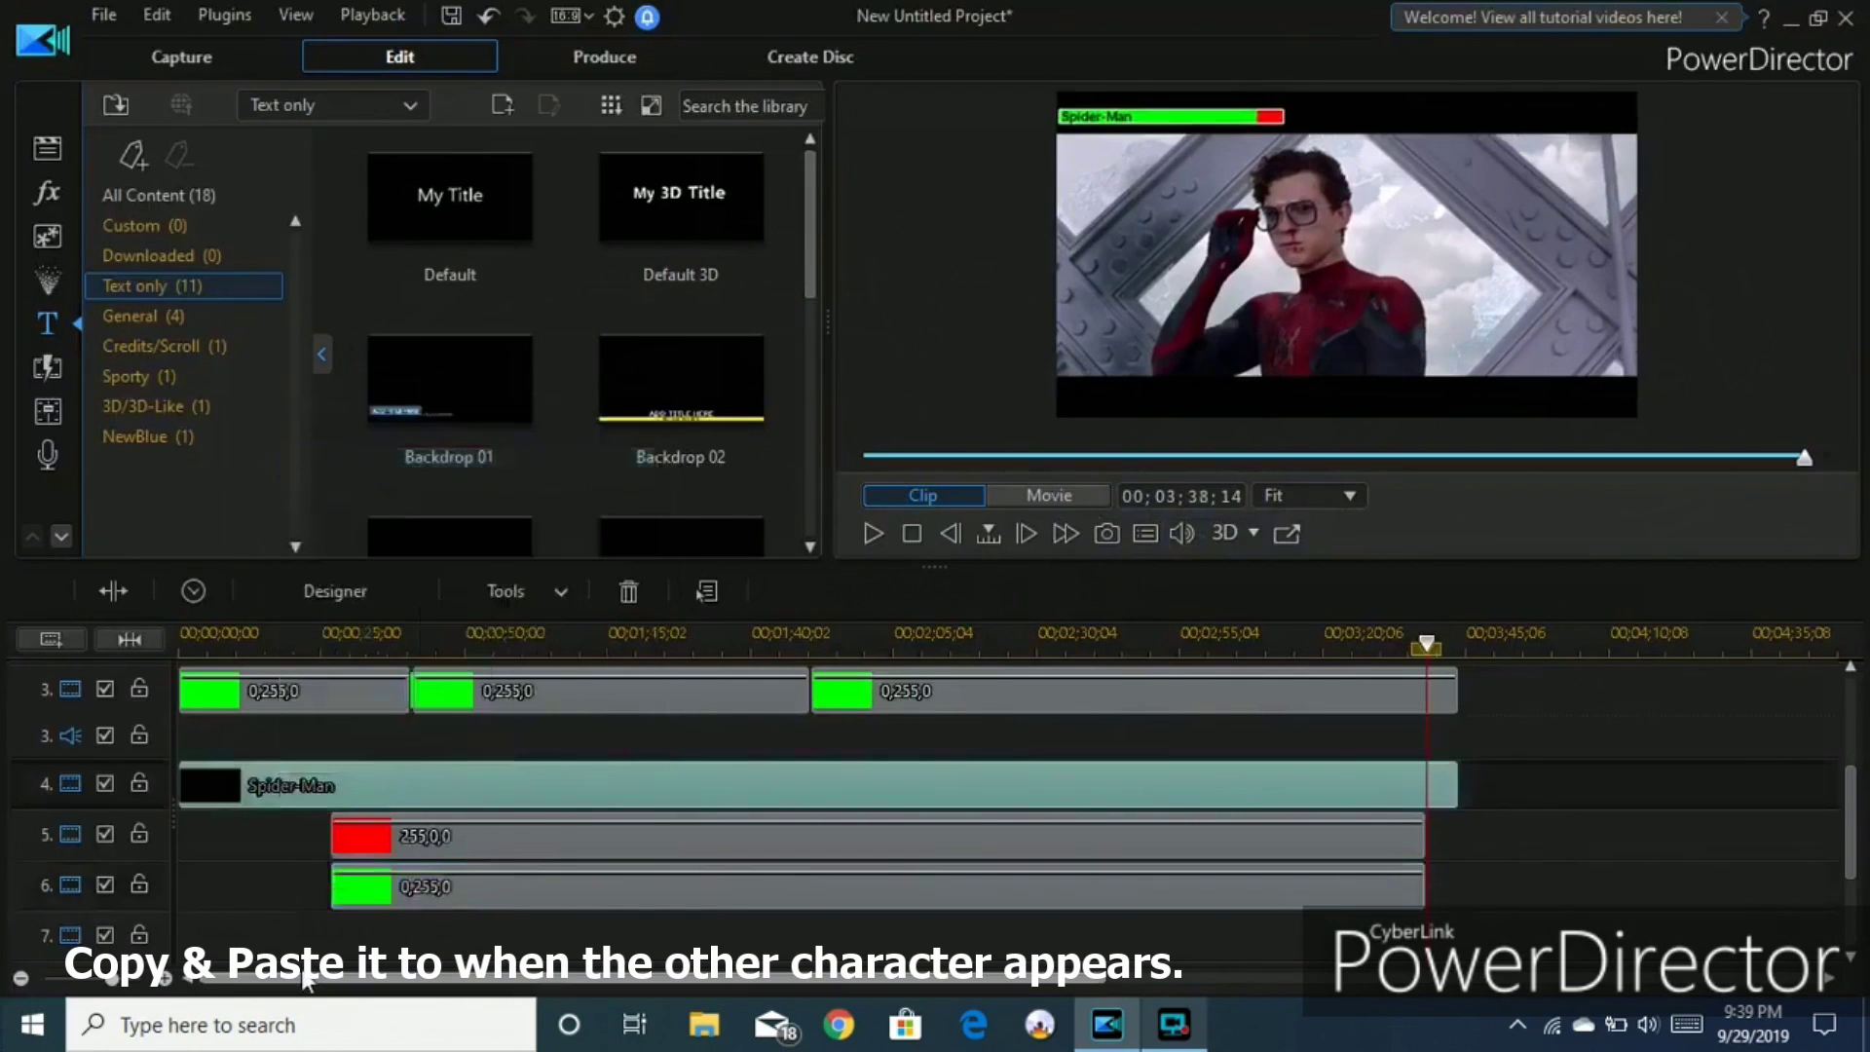
{"action": "left_click", "coordinate": [331, 917]}
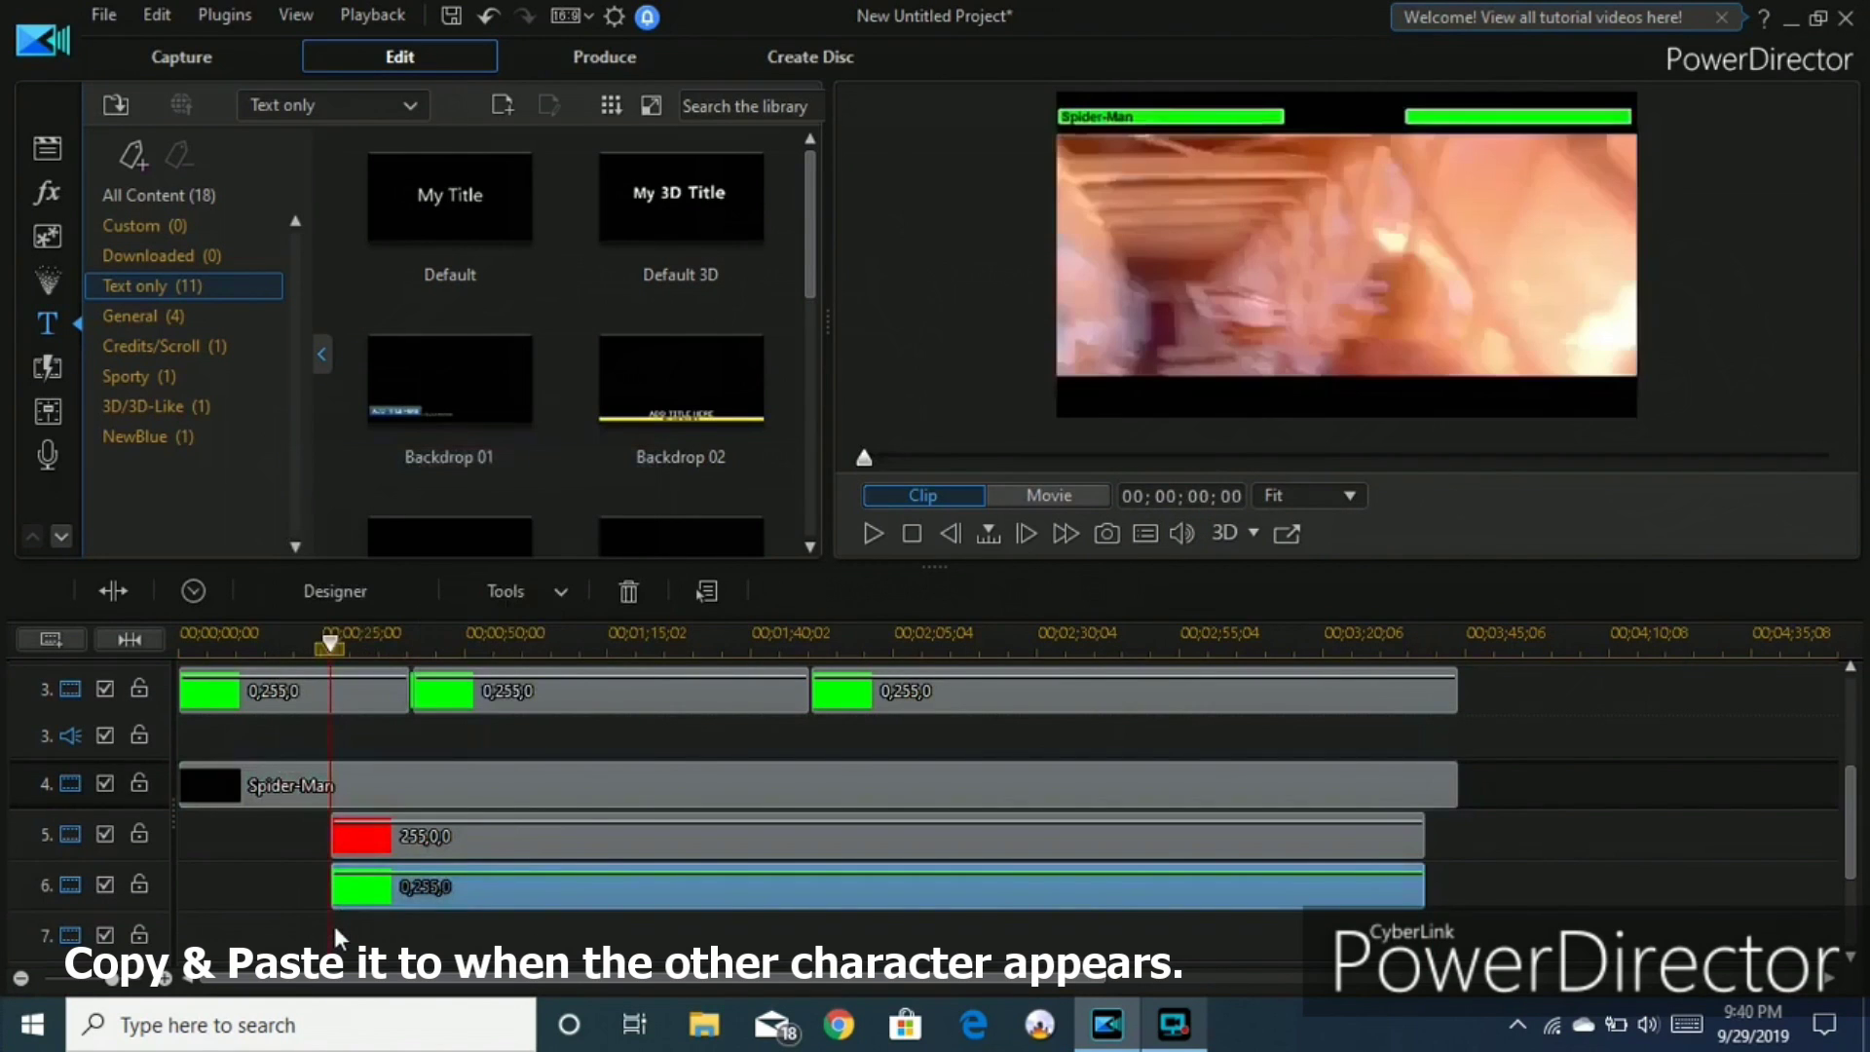
{"action": "right_click", "coordinate": [335, 932]}
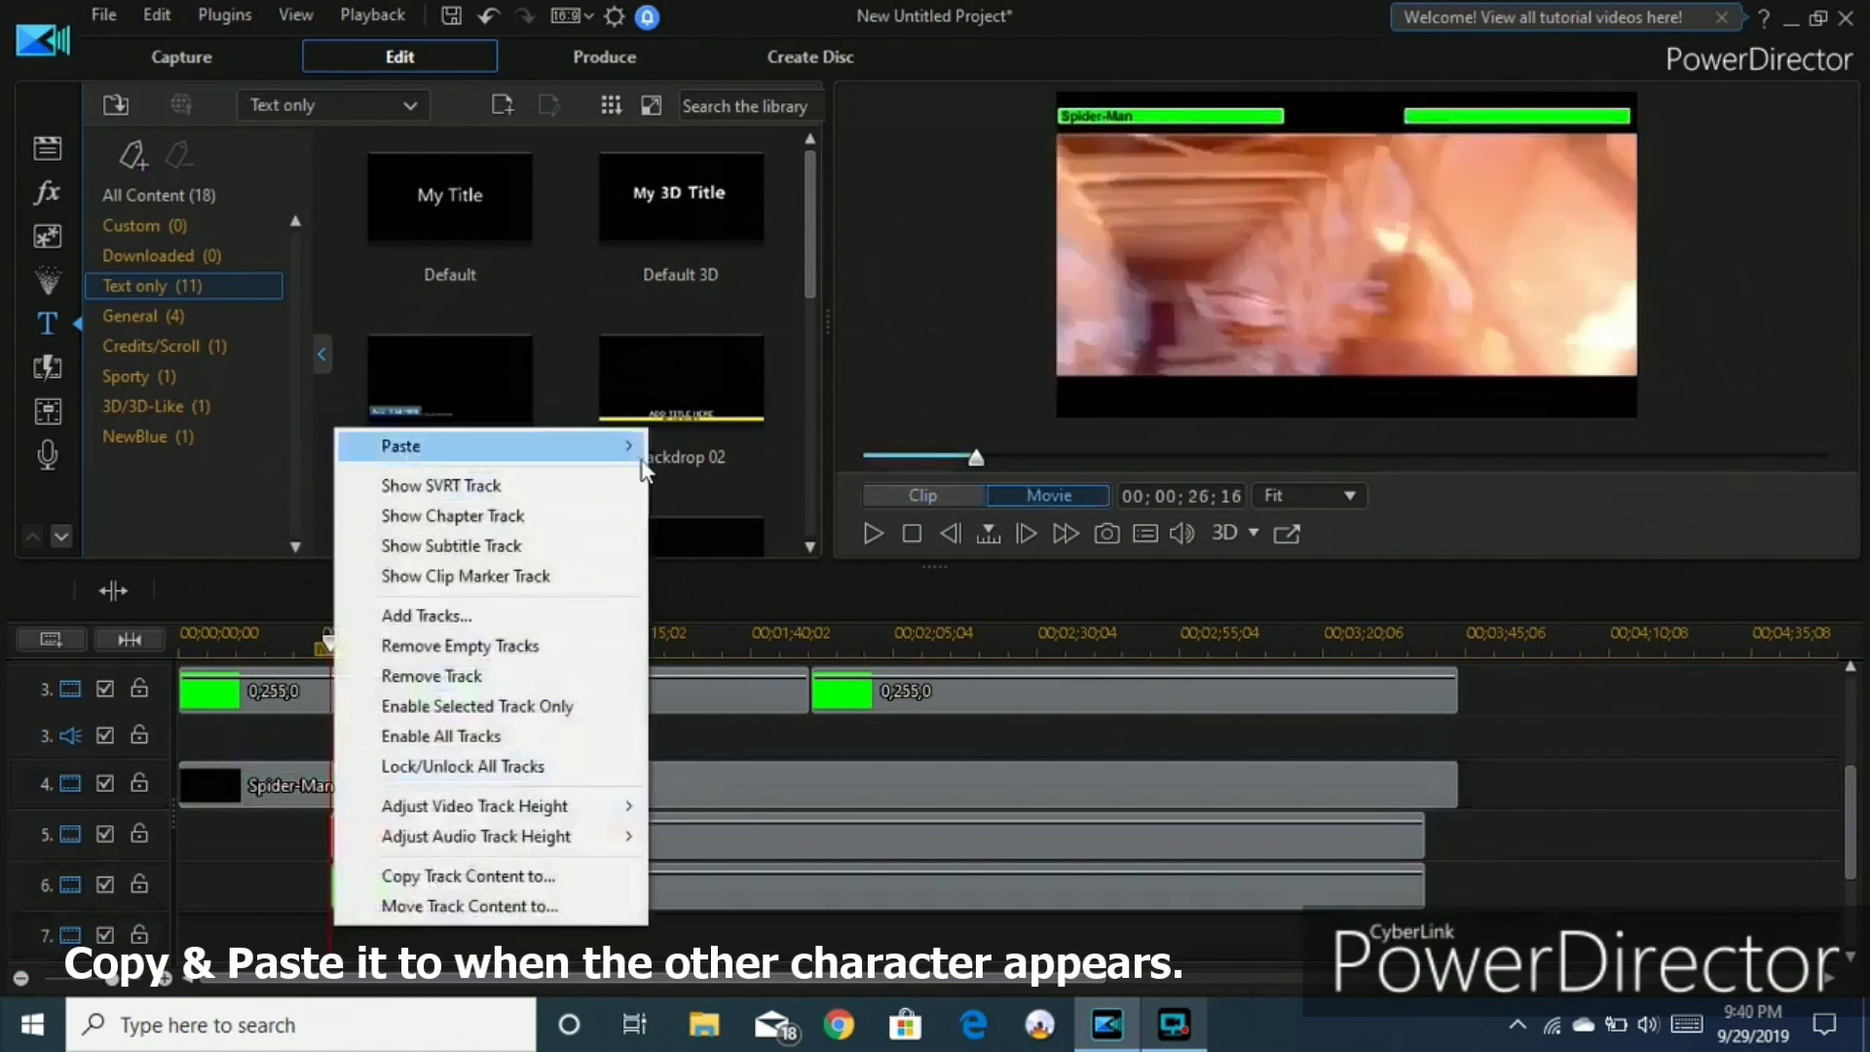
{"action": "mouse_move", "coordinate": [638, 448]}
{"action": "left_click", "coordinate": [717, 555]}
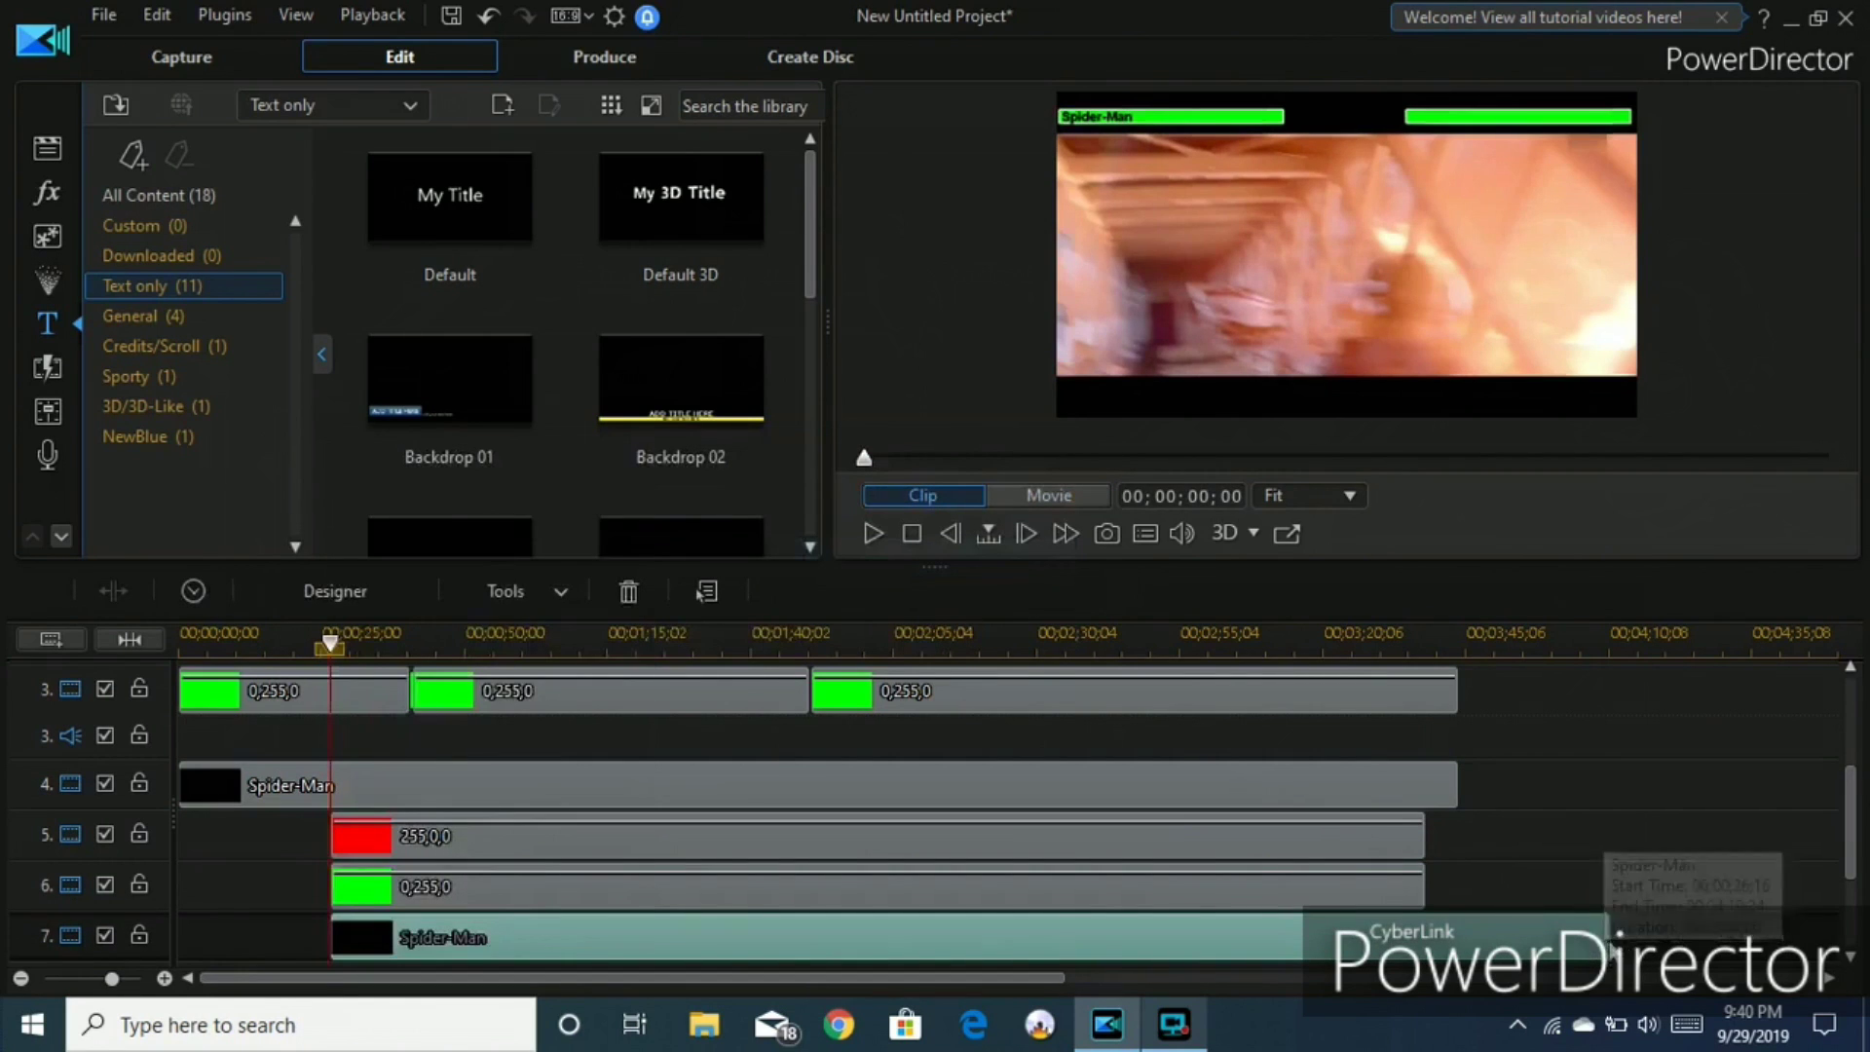
{"action": "left_click_drag", "start_coordinate": [1618, 932], "coordinate": [1422, 930]}
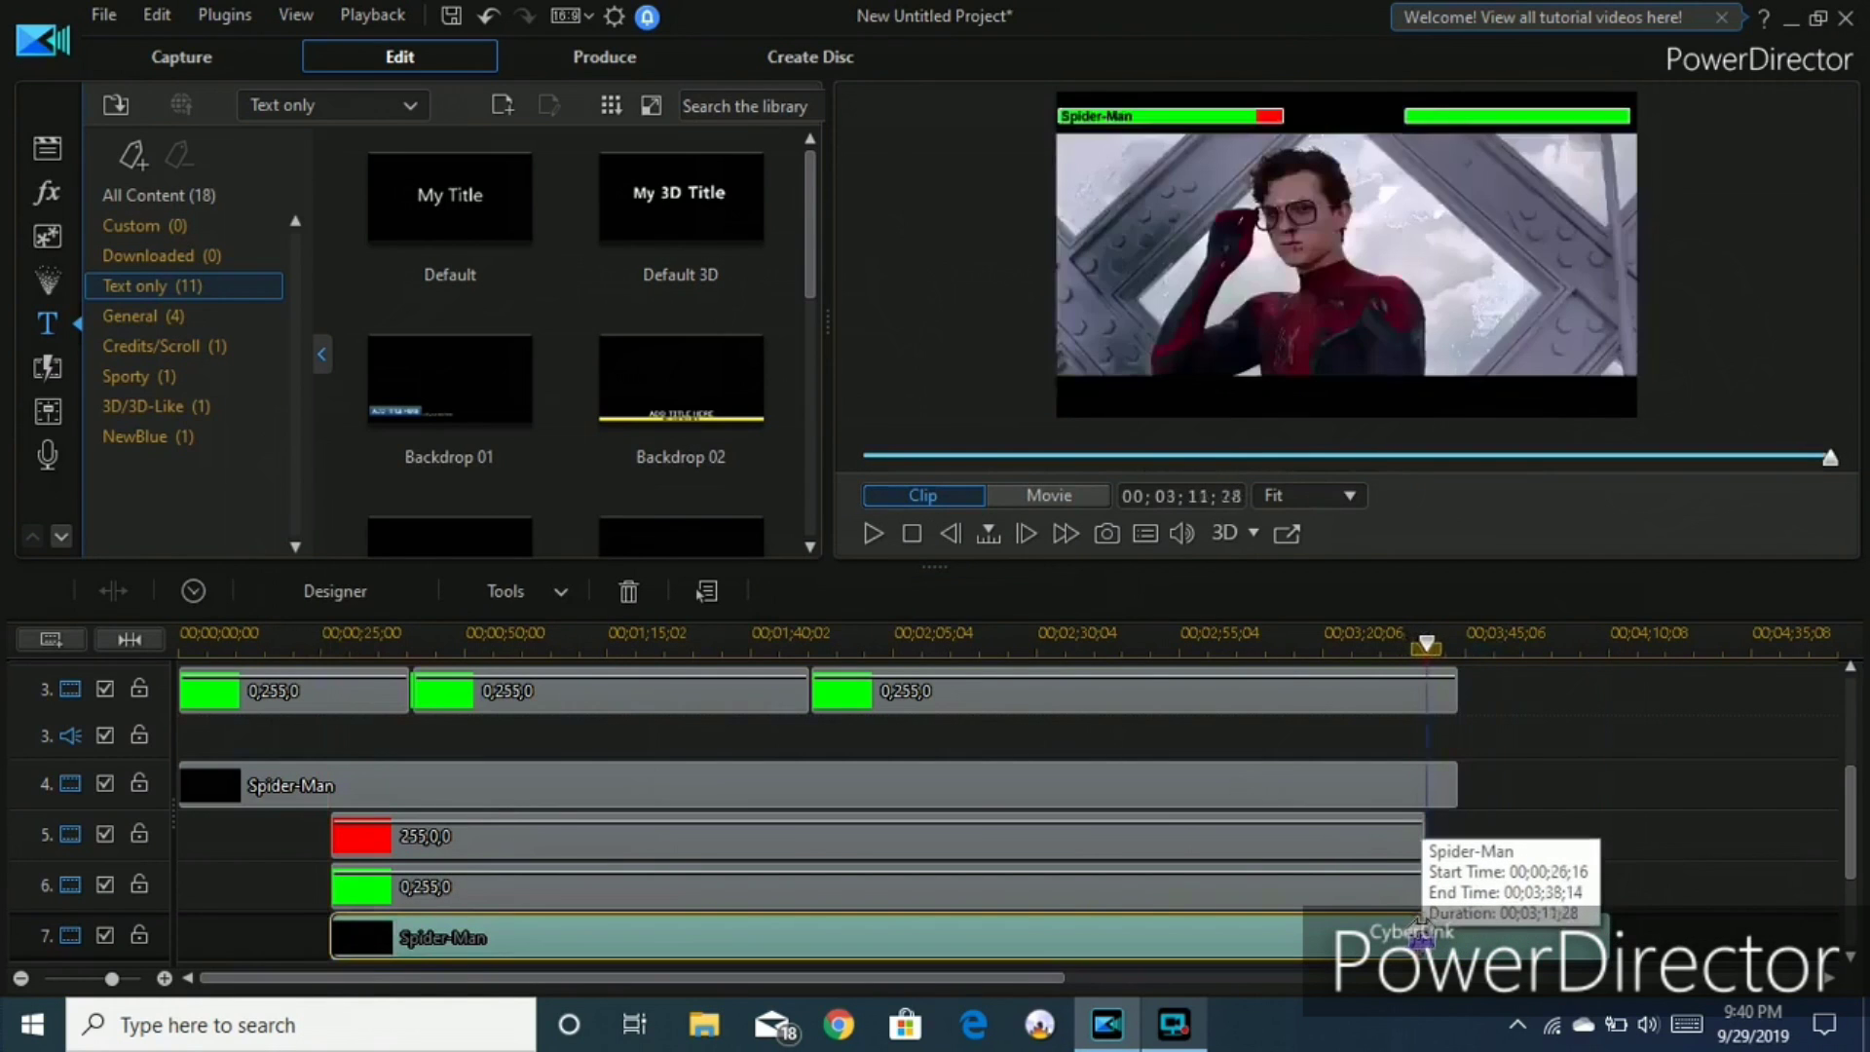
Move the copied title's text to the start of the second green bar and change it to "Mysterio".
{"action": "right_click", "coordinate": [1347, 936]}
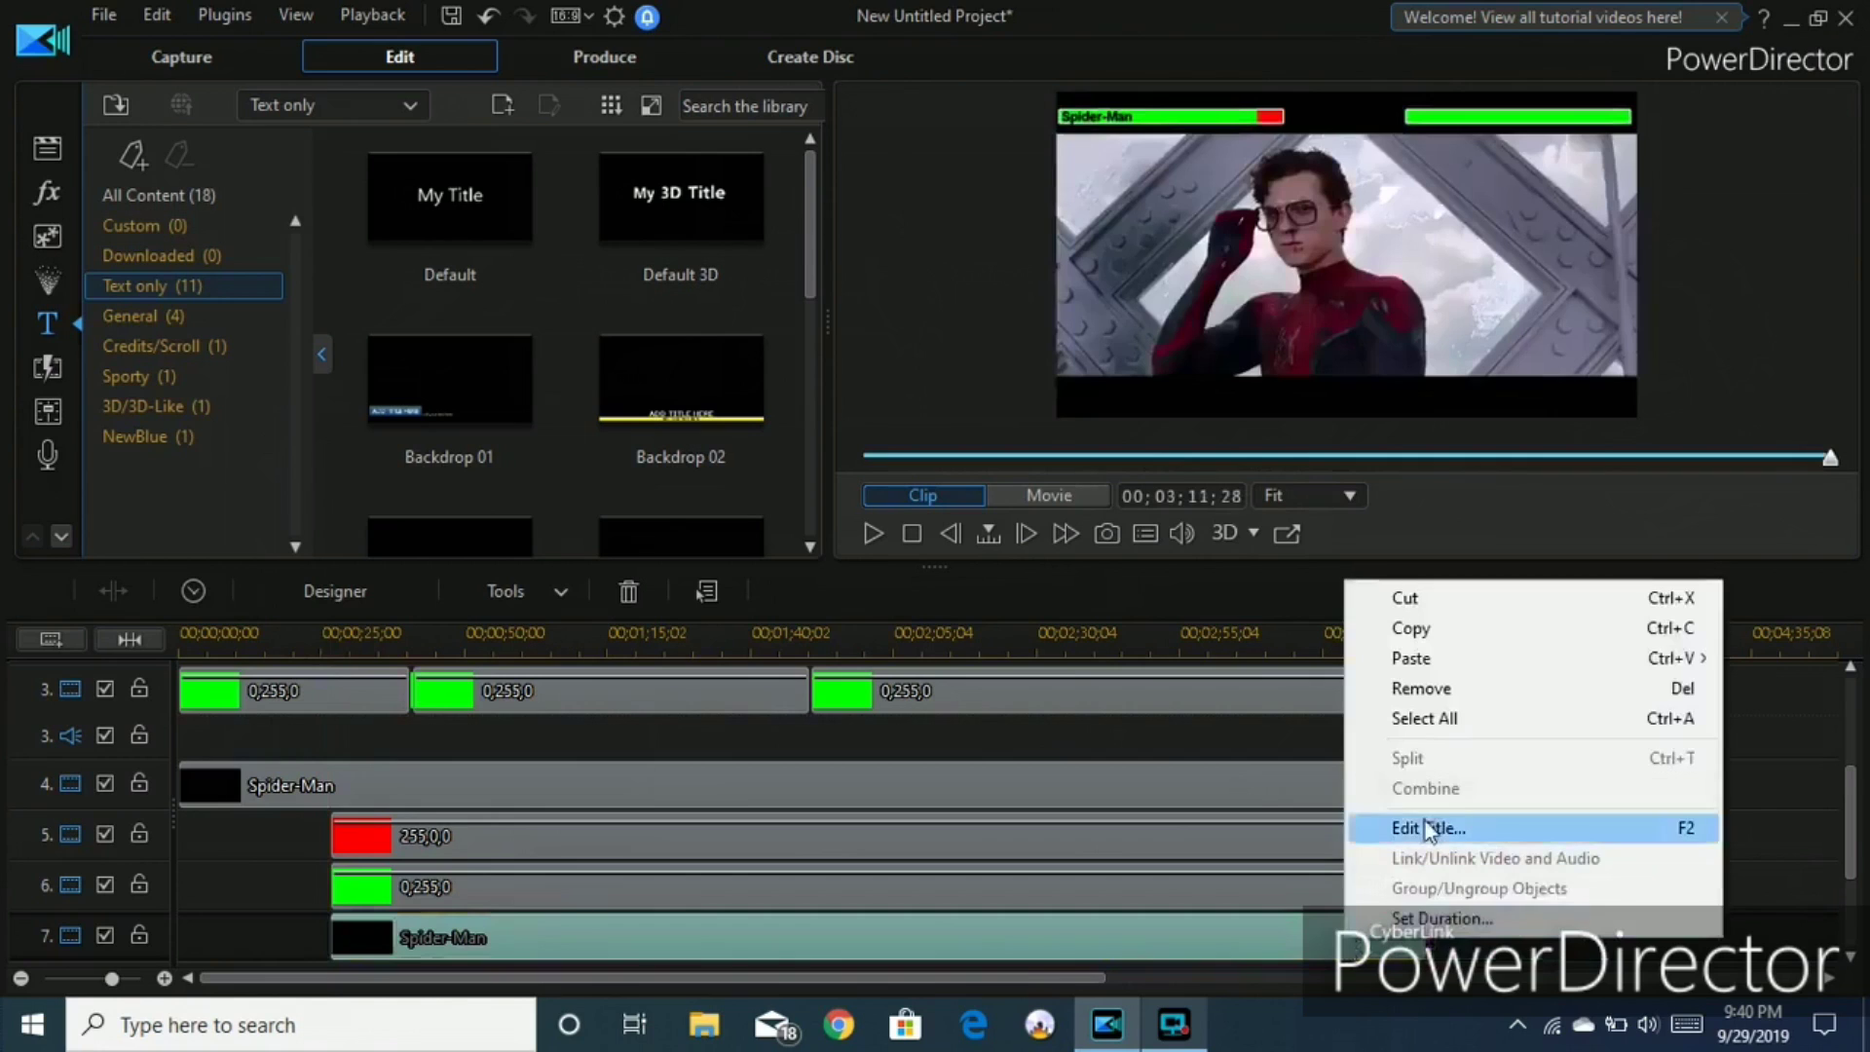
{"action": "left_click", "coordinate": [1427, 827]}
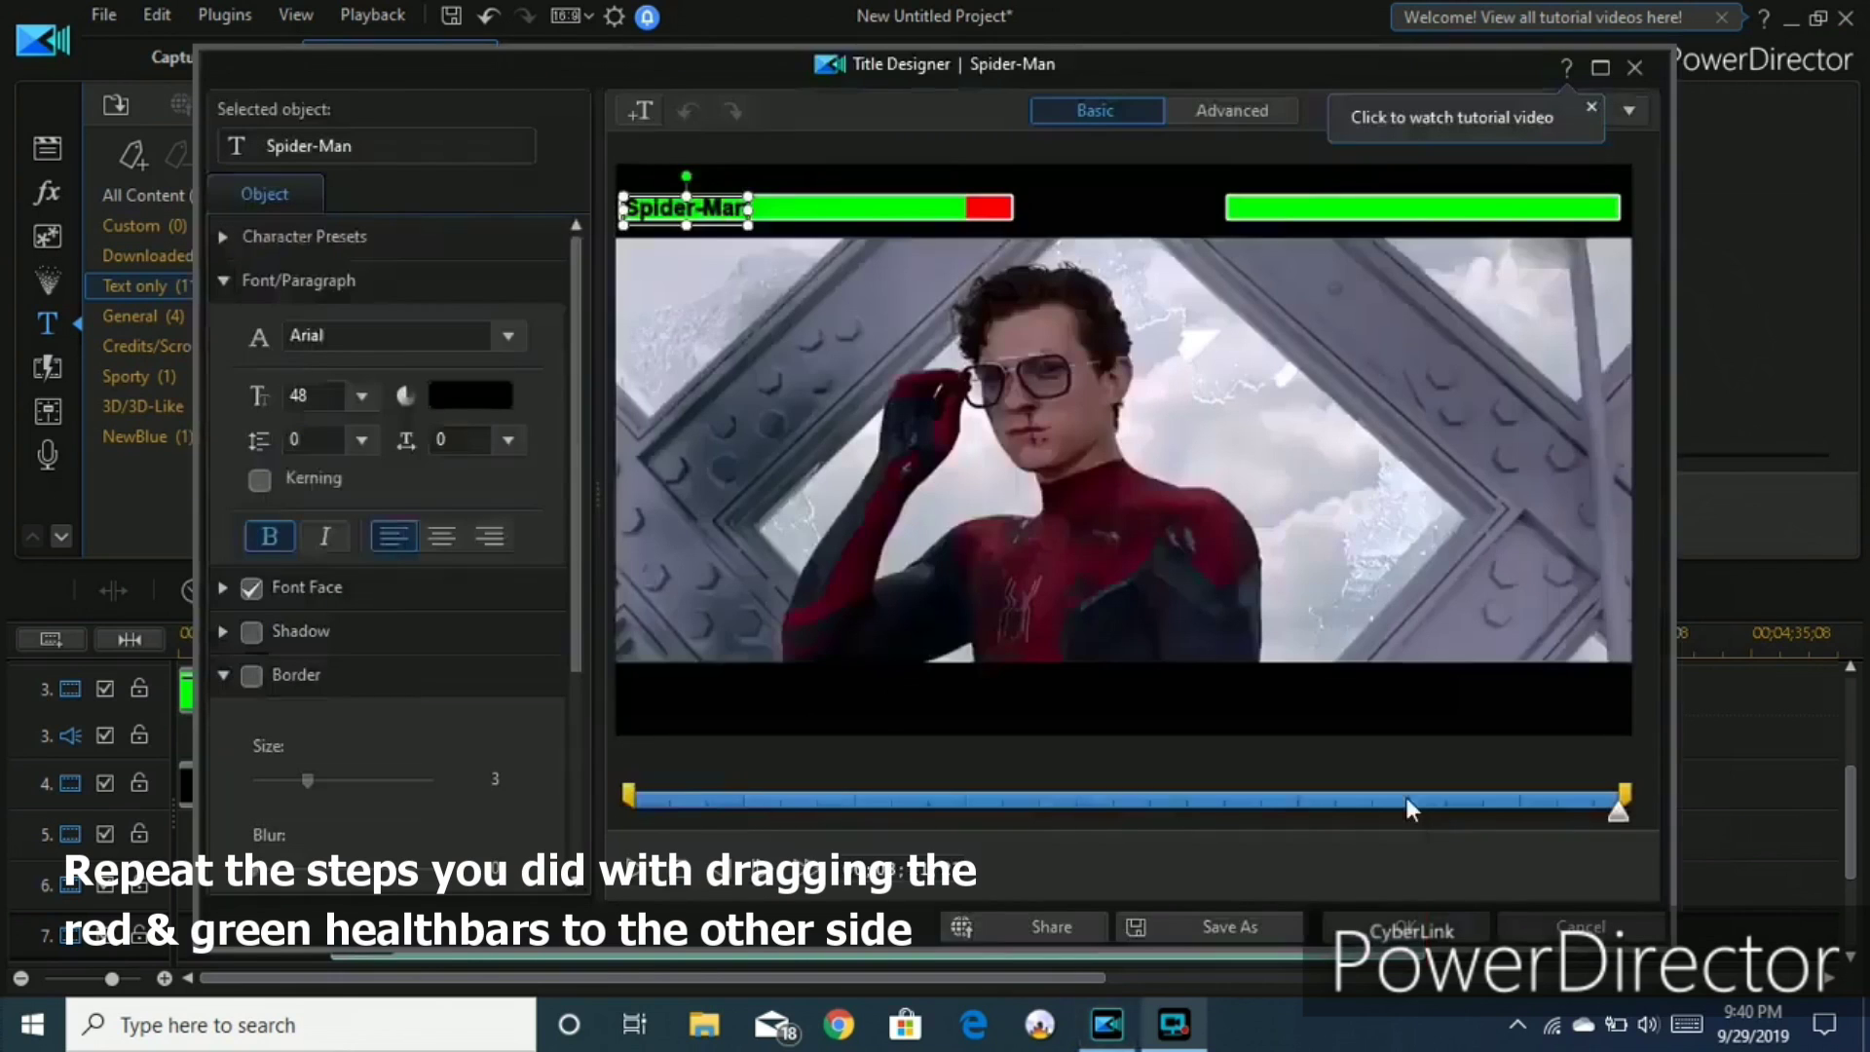
{"action": "left_click", "coordinate": [1310, 110]}
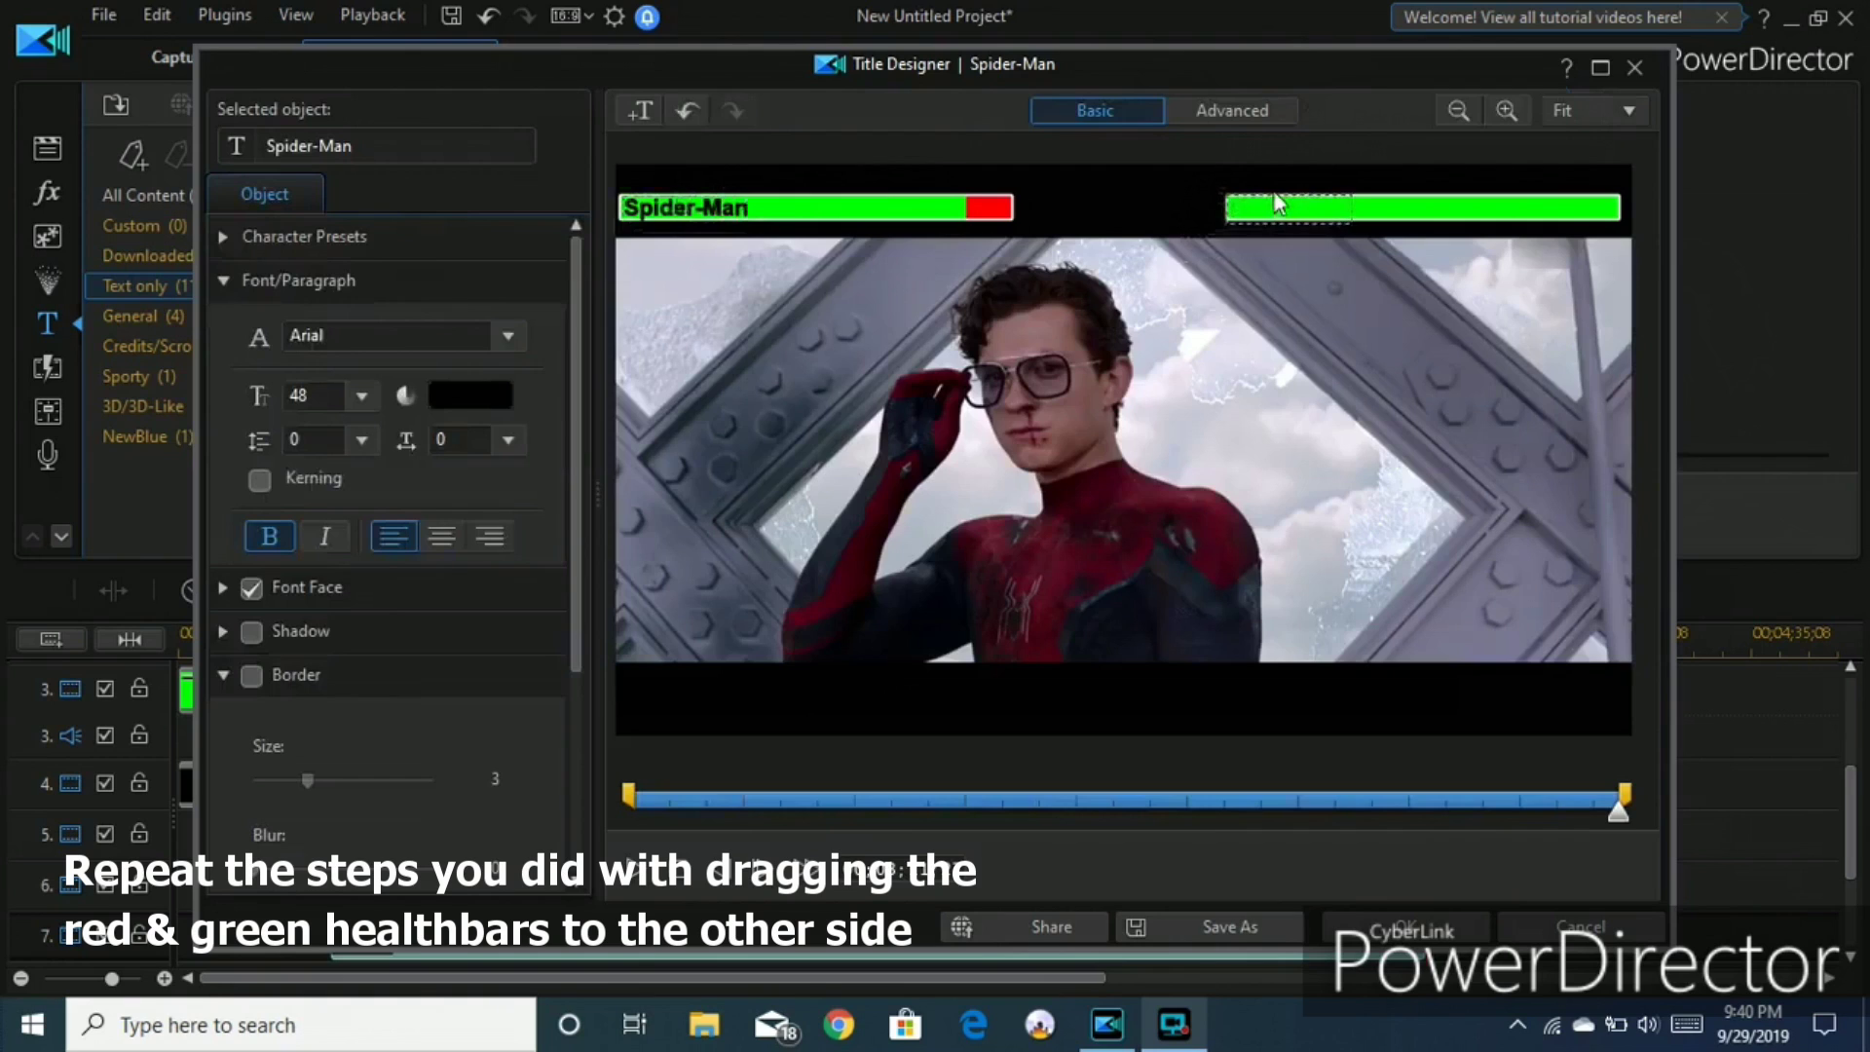
{"action": "left_click", "coordinate": [1424, 213]}
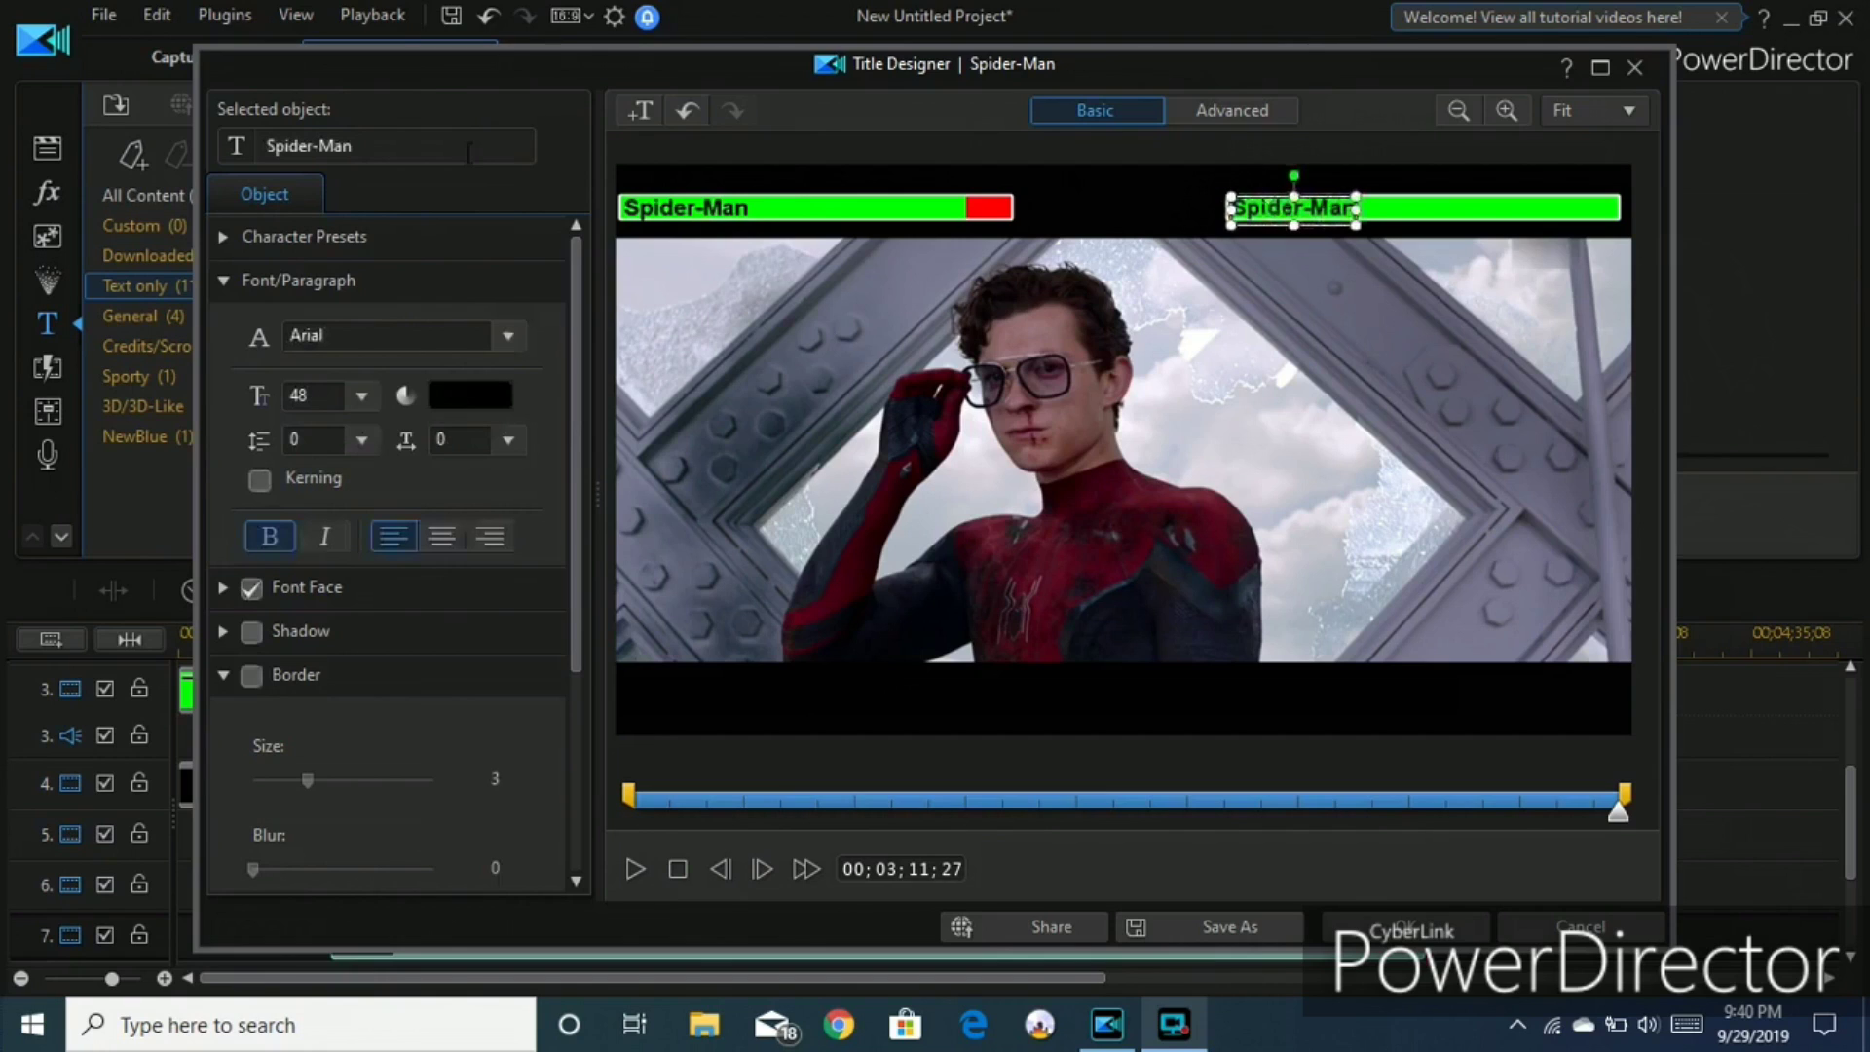
{"action": "type", "text": "Mysterio"}
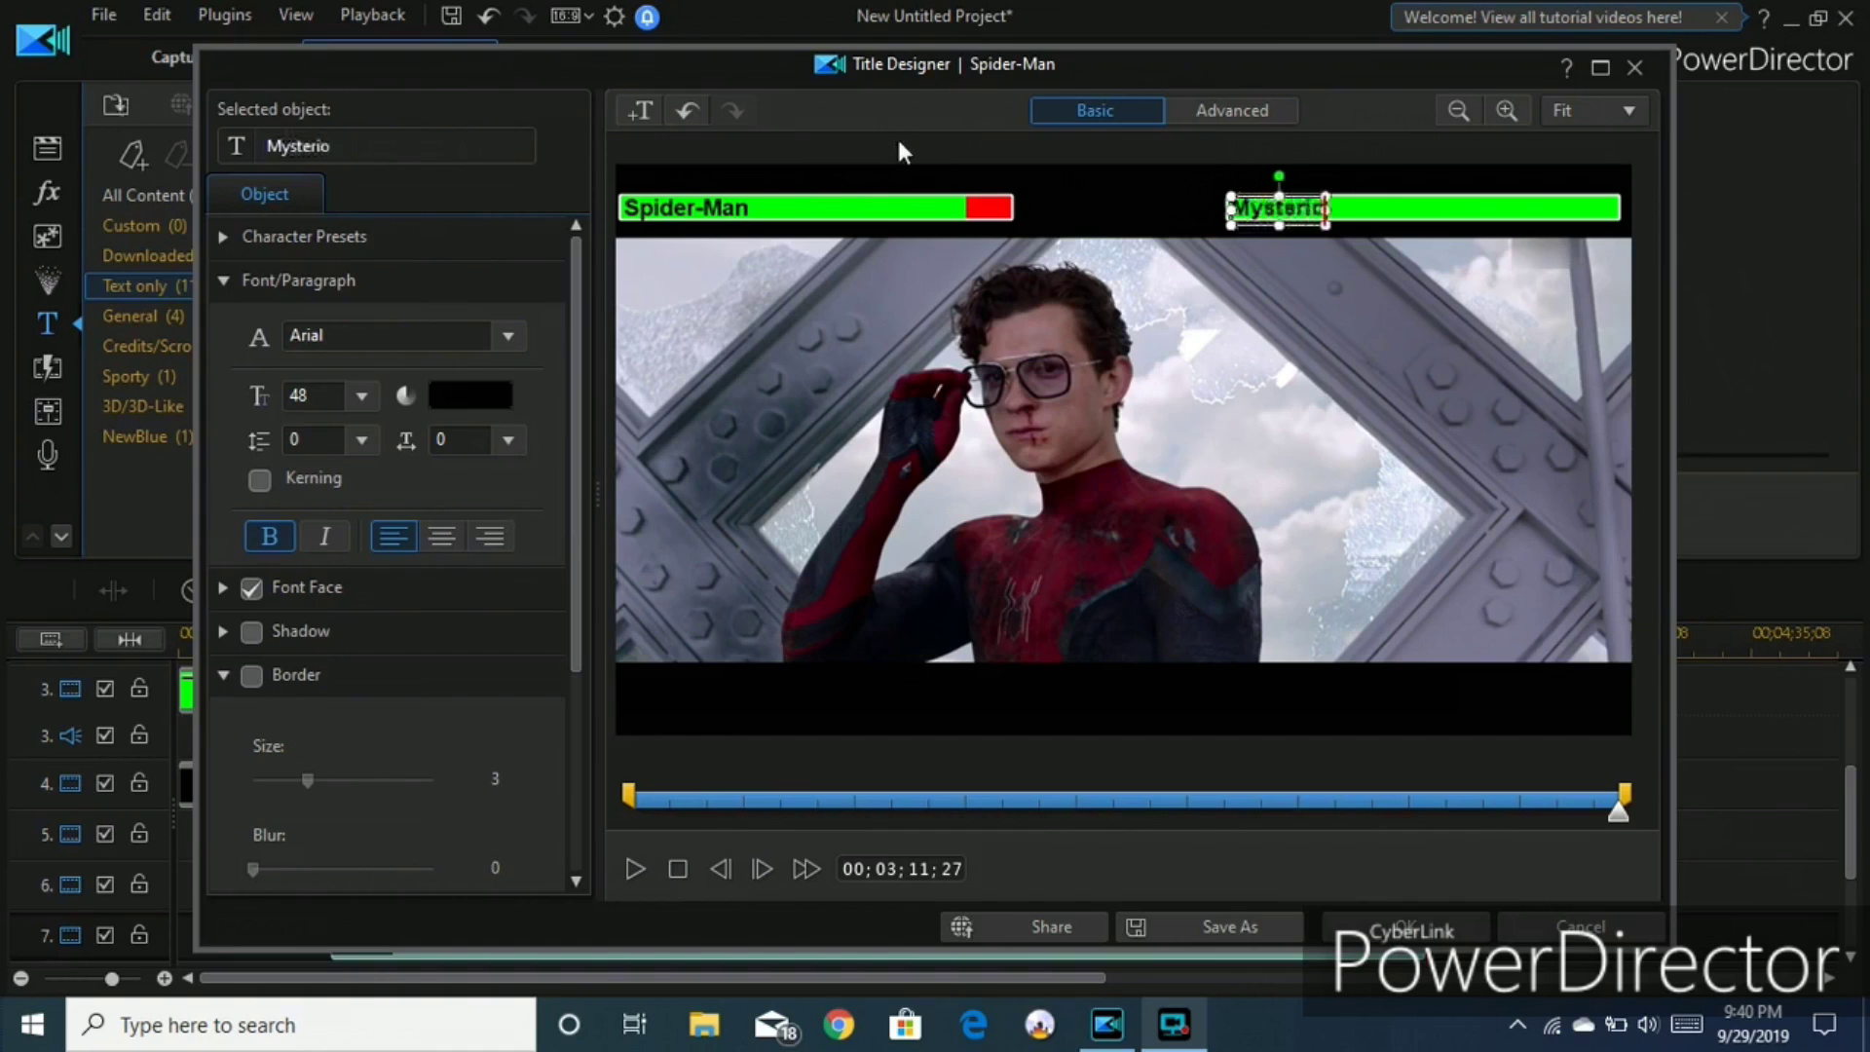
{"action": "left_click", "coordinate": [919, 279]}
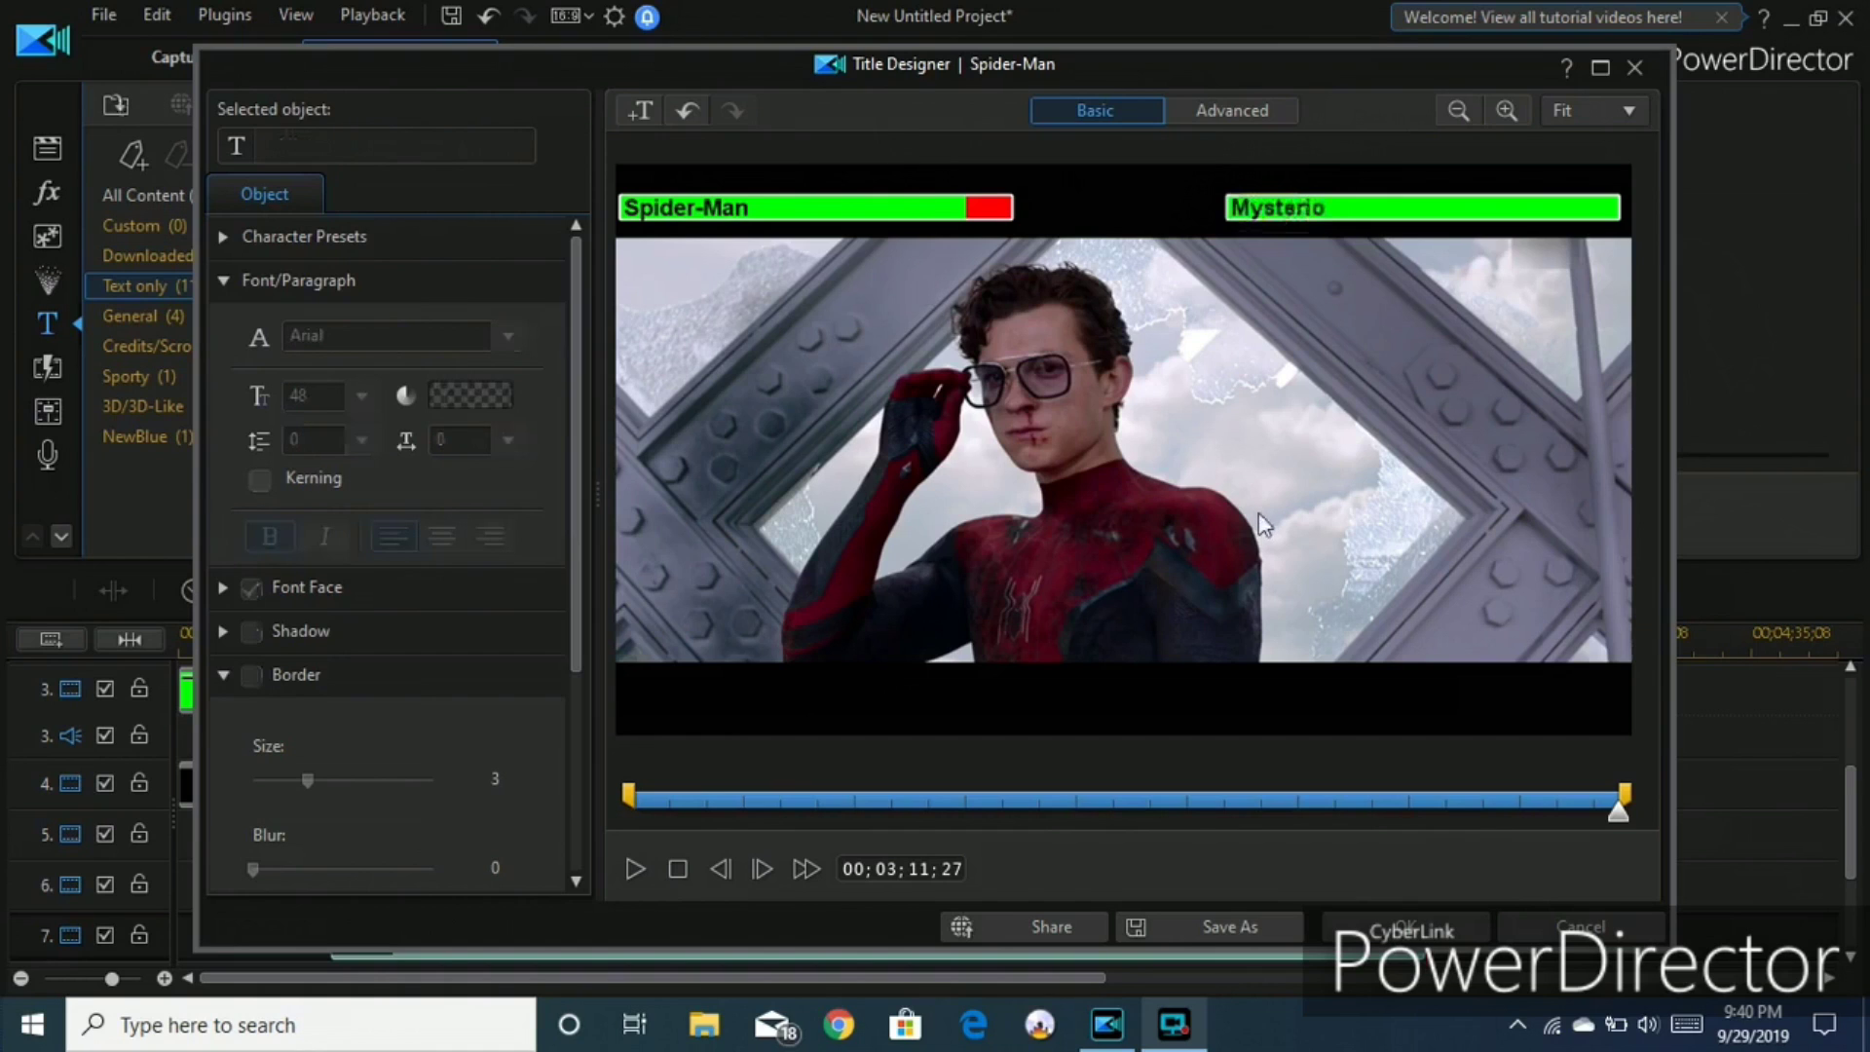
{"action": "left_click", "coordinate": [1409, 926]}
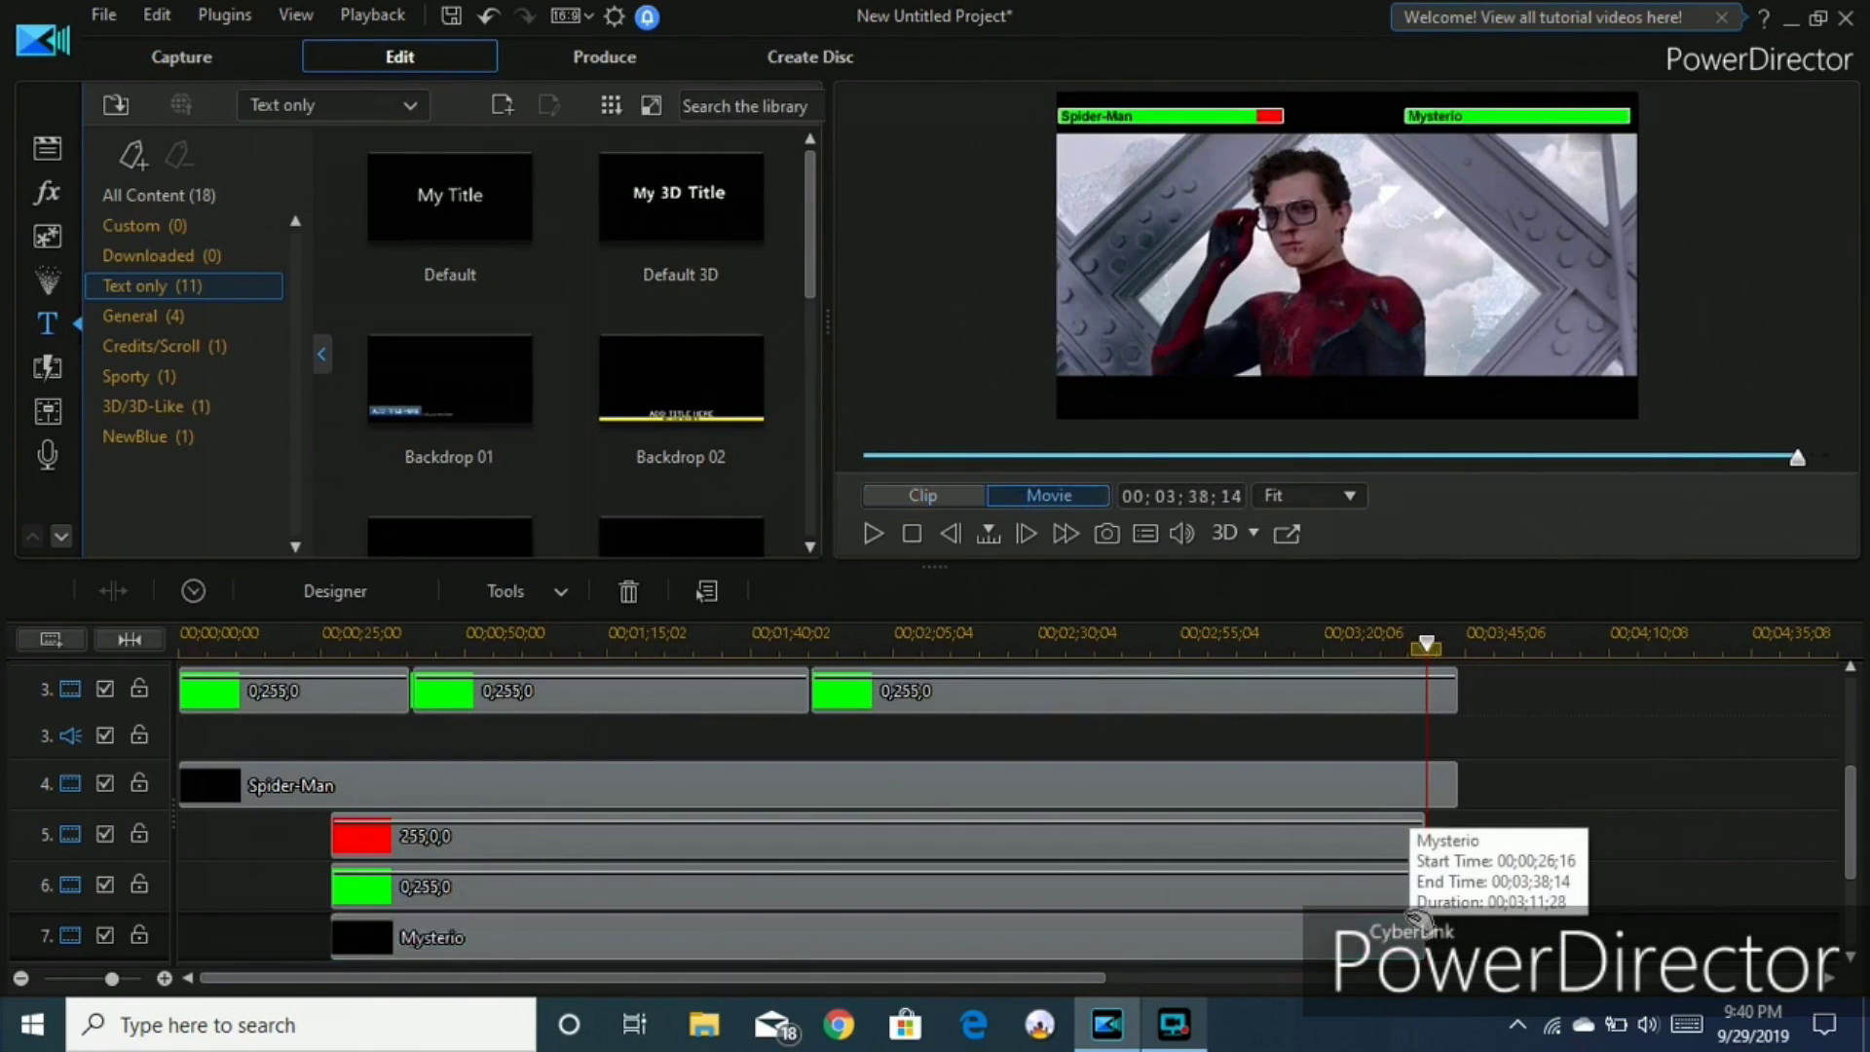
Play the movie from the start of the Mysterio title and split the green bar clip on track 6 at 00;00;31;21.
{"action": "key", "text": "space"}
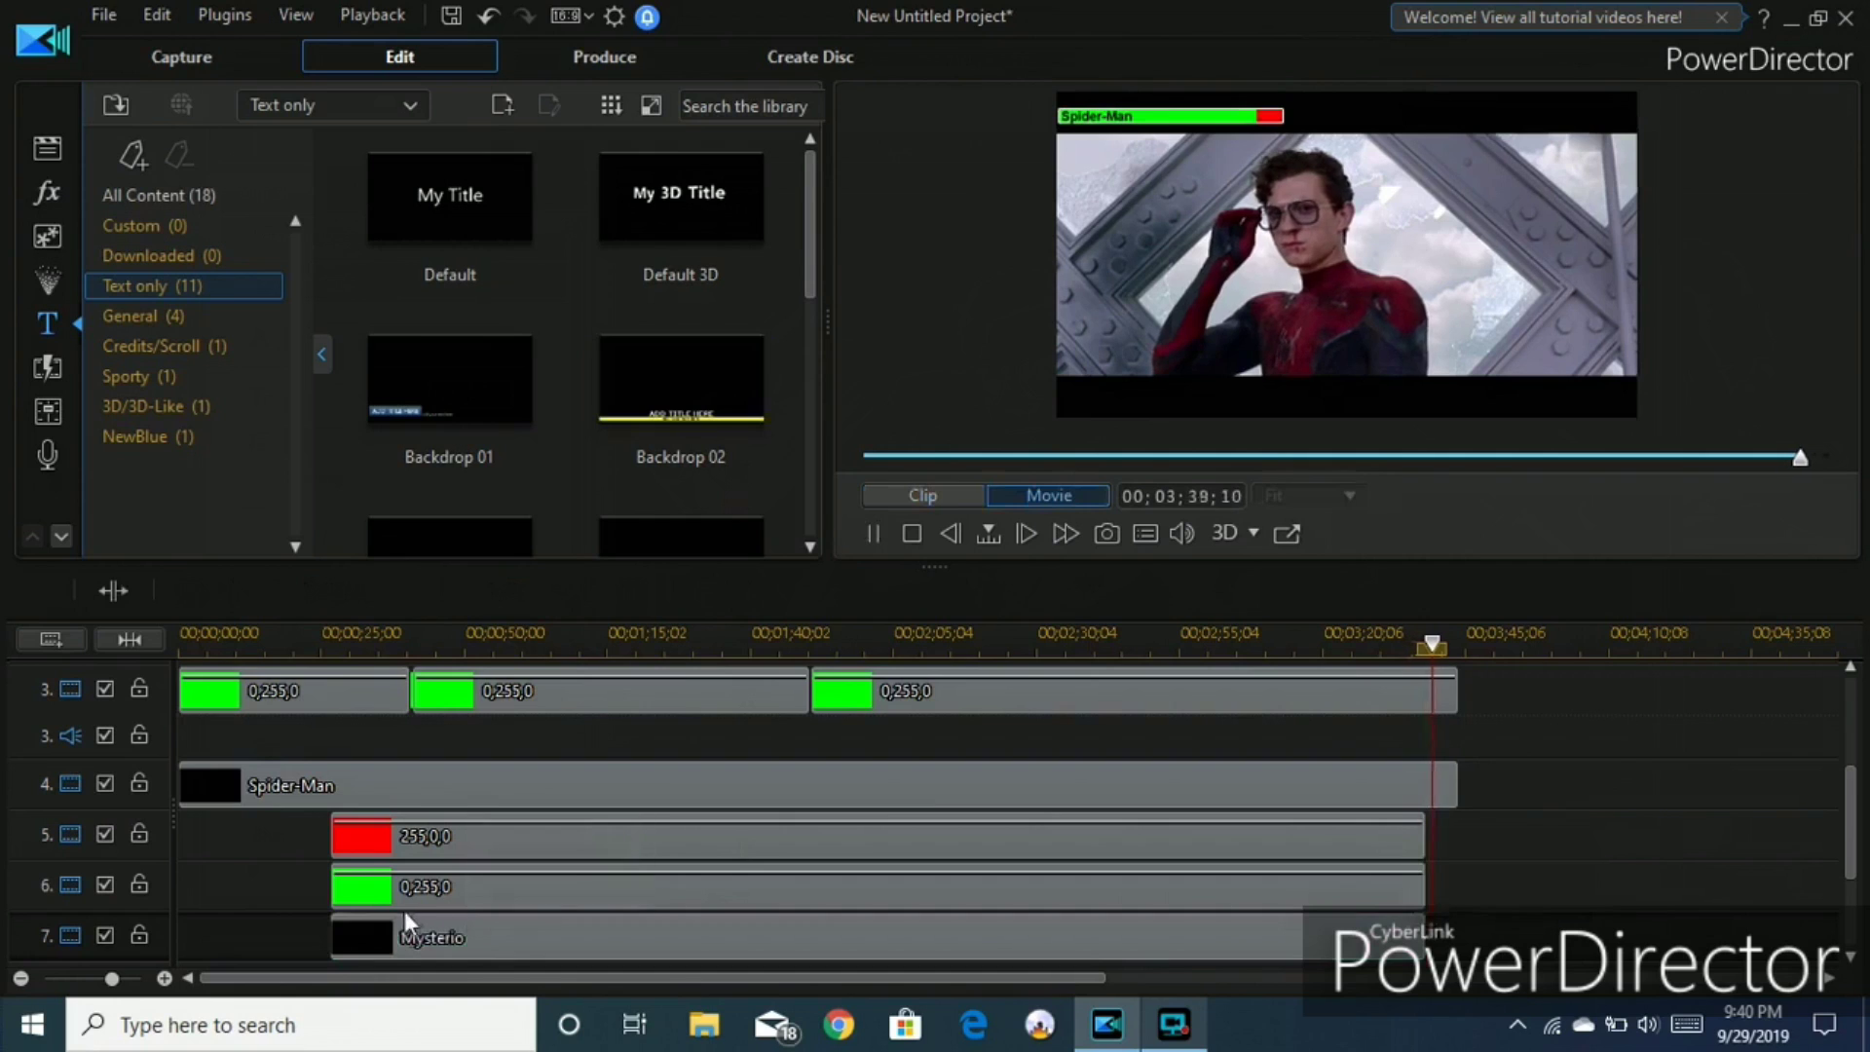
{"action": "left_click", "coordinate": [394, 939]}
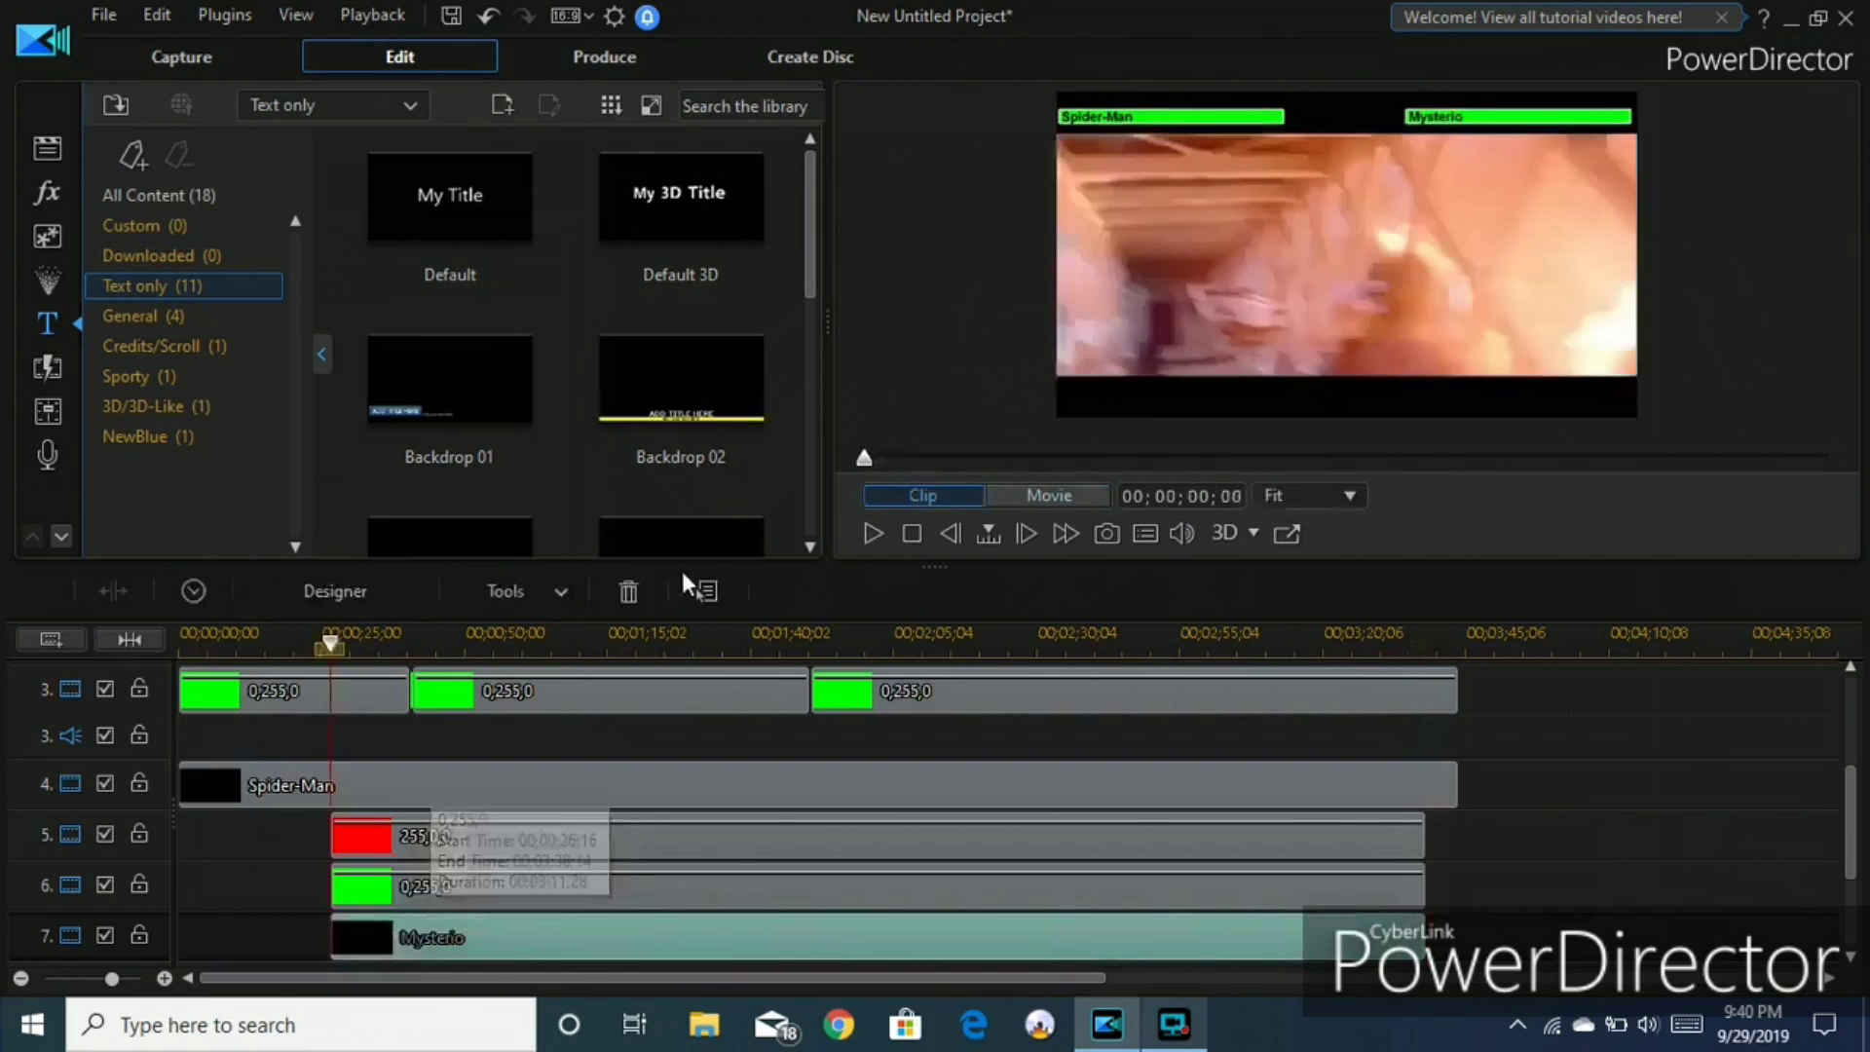
{"action": "key", "text": "space"}
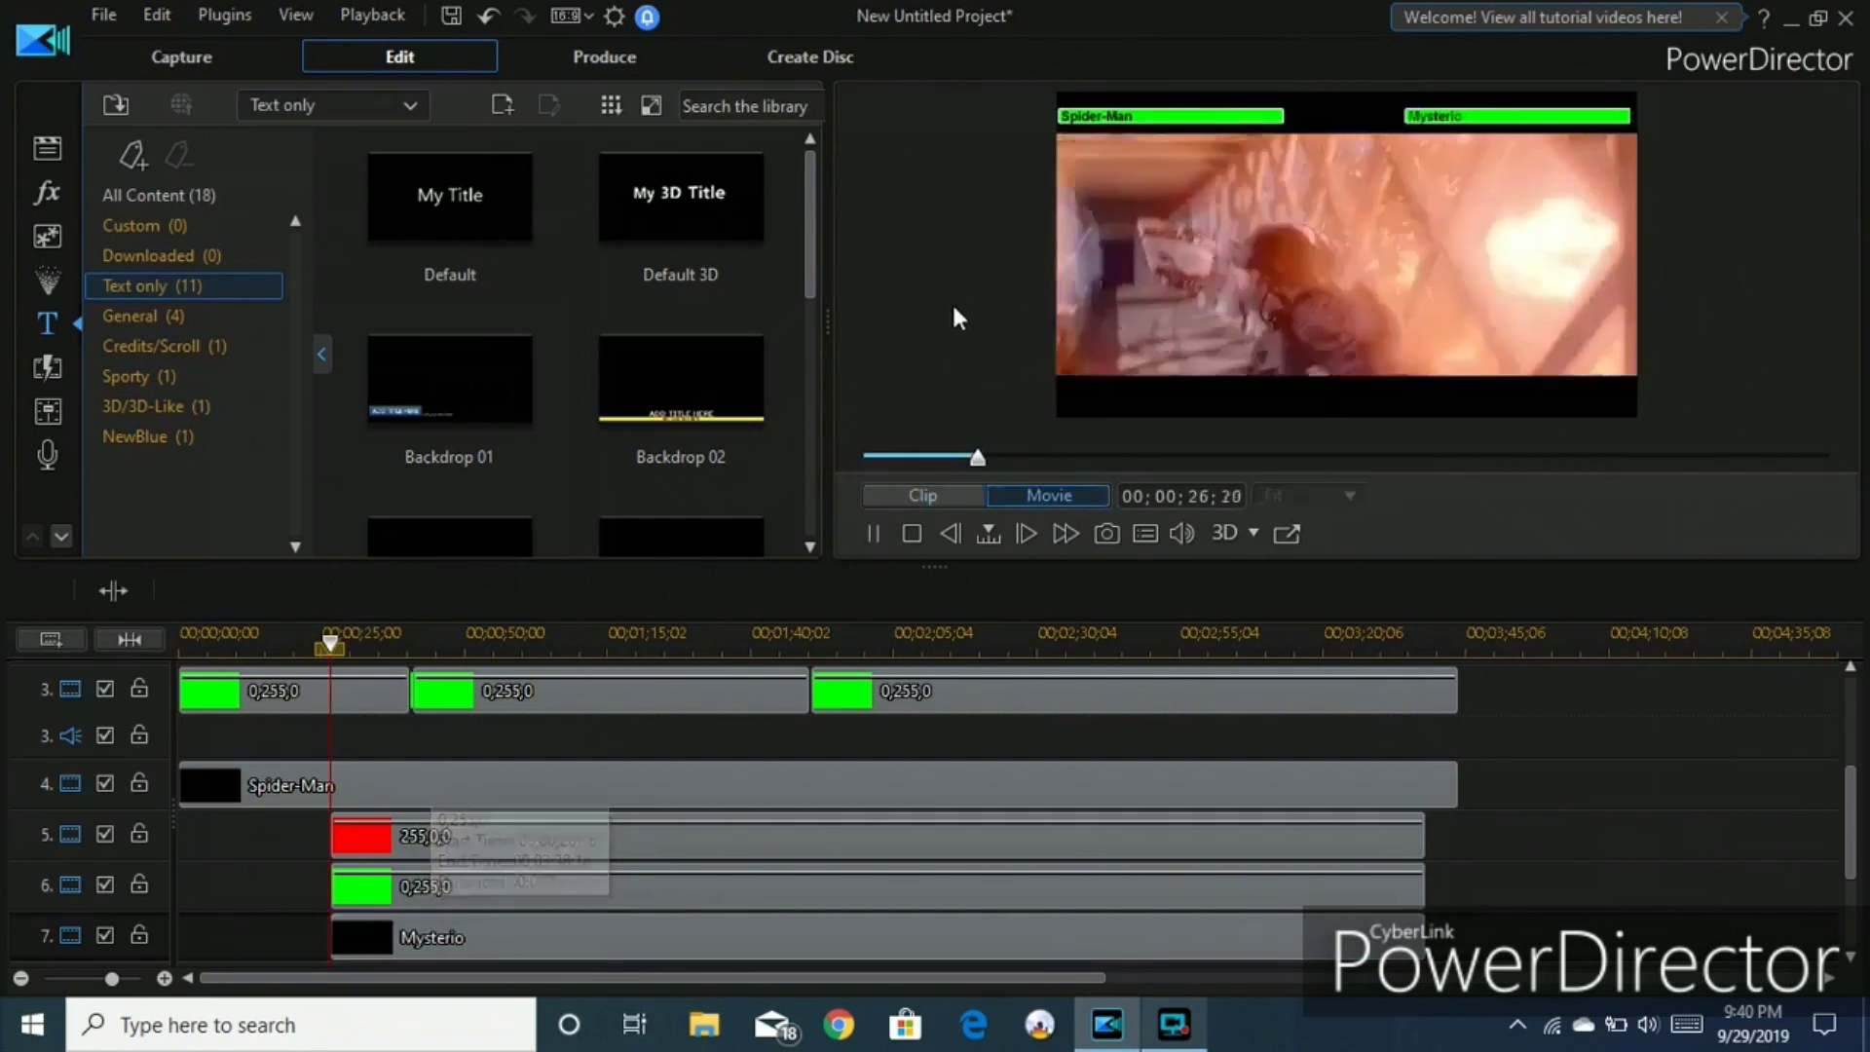
{"action": "key", "text": "space"}
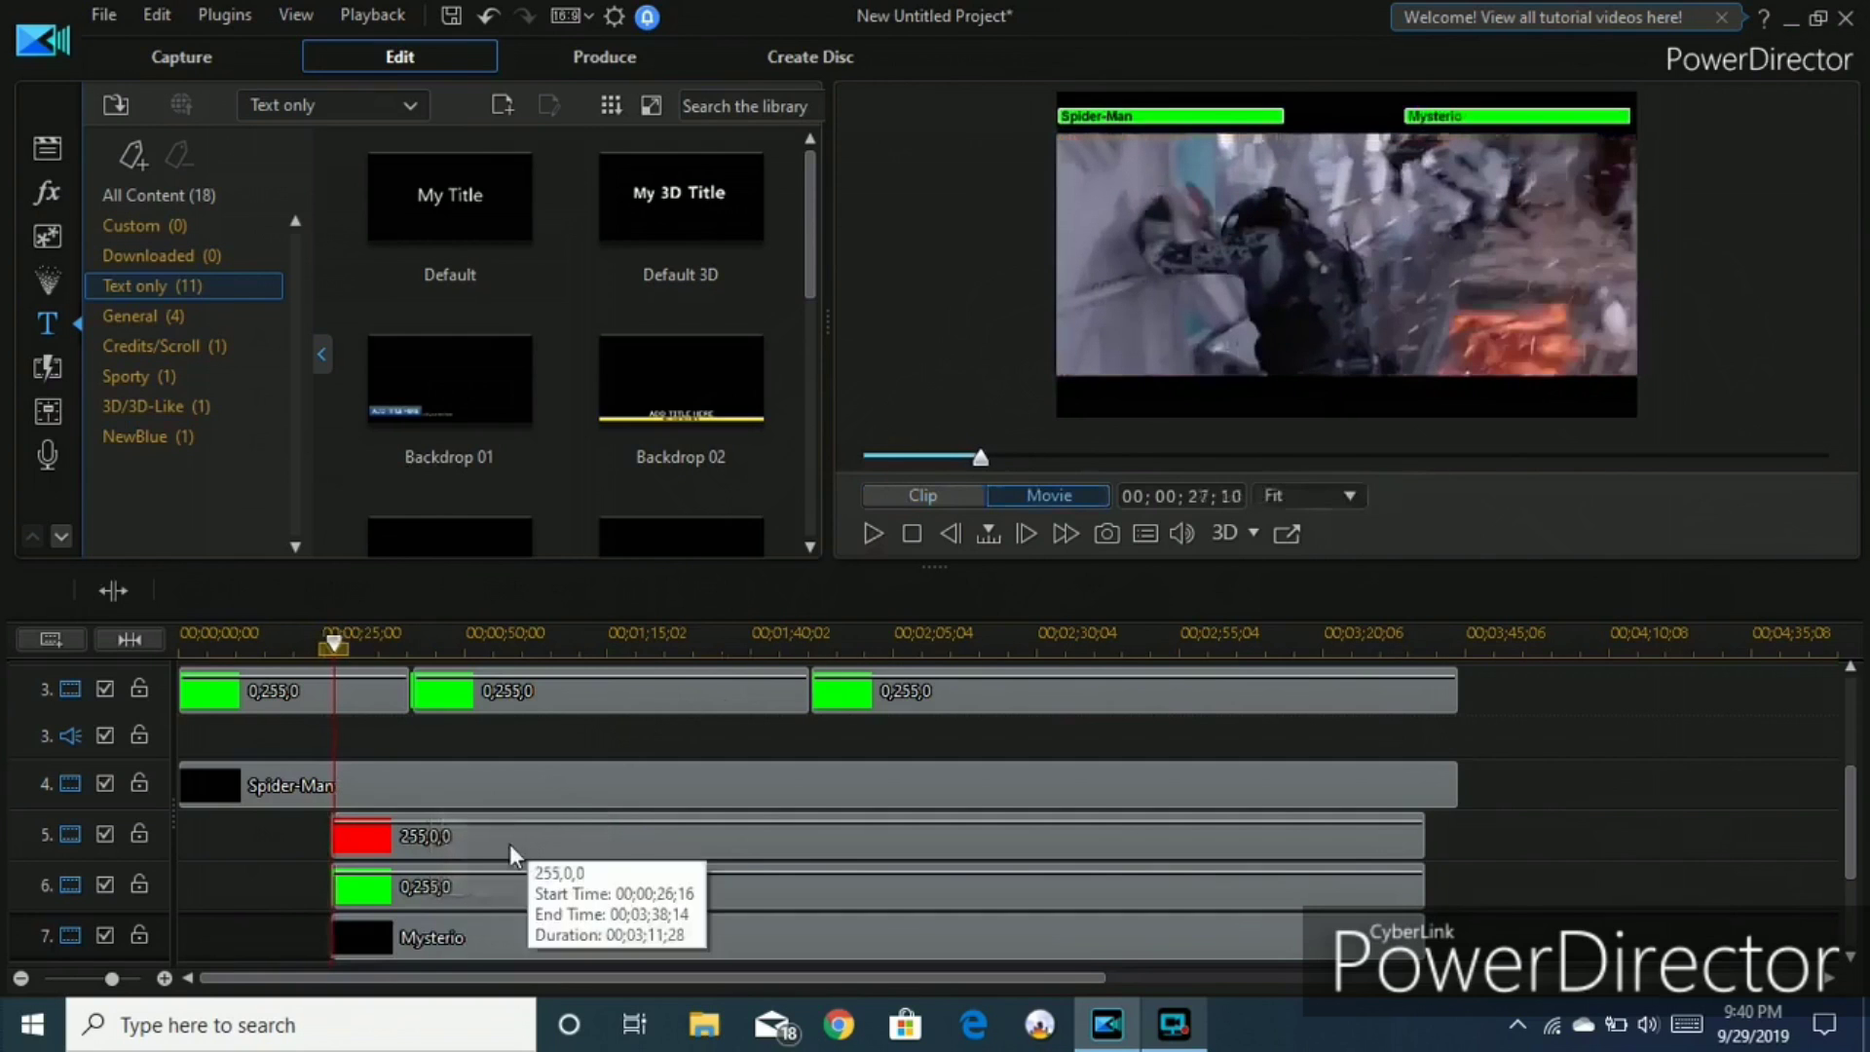
{"action": "key", "text": "space"}
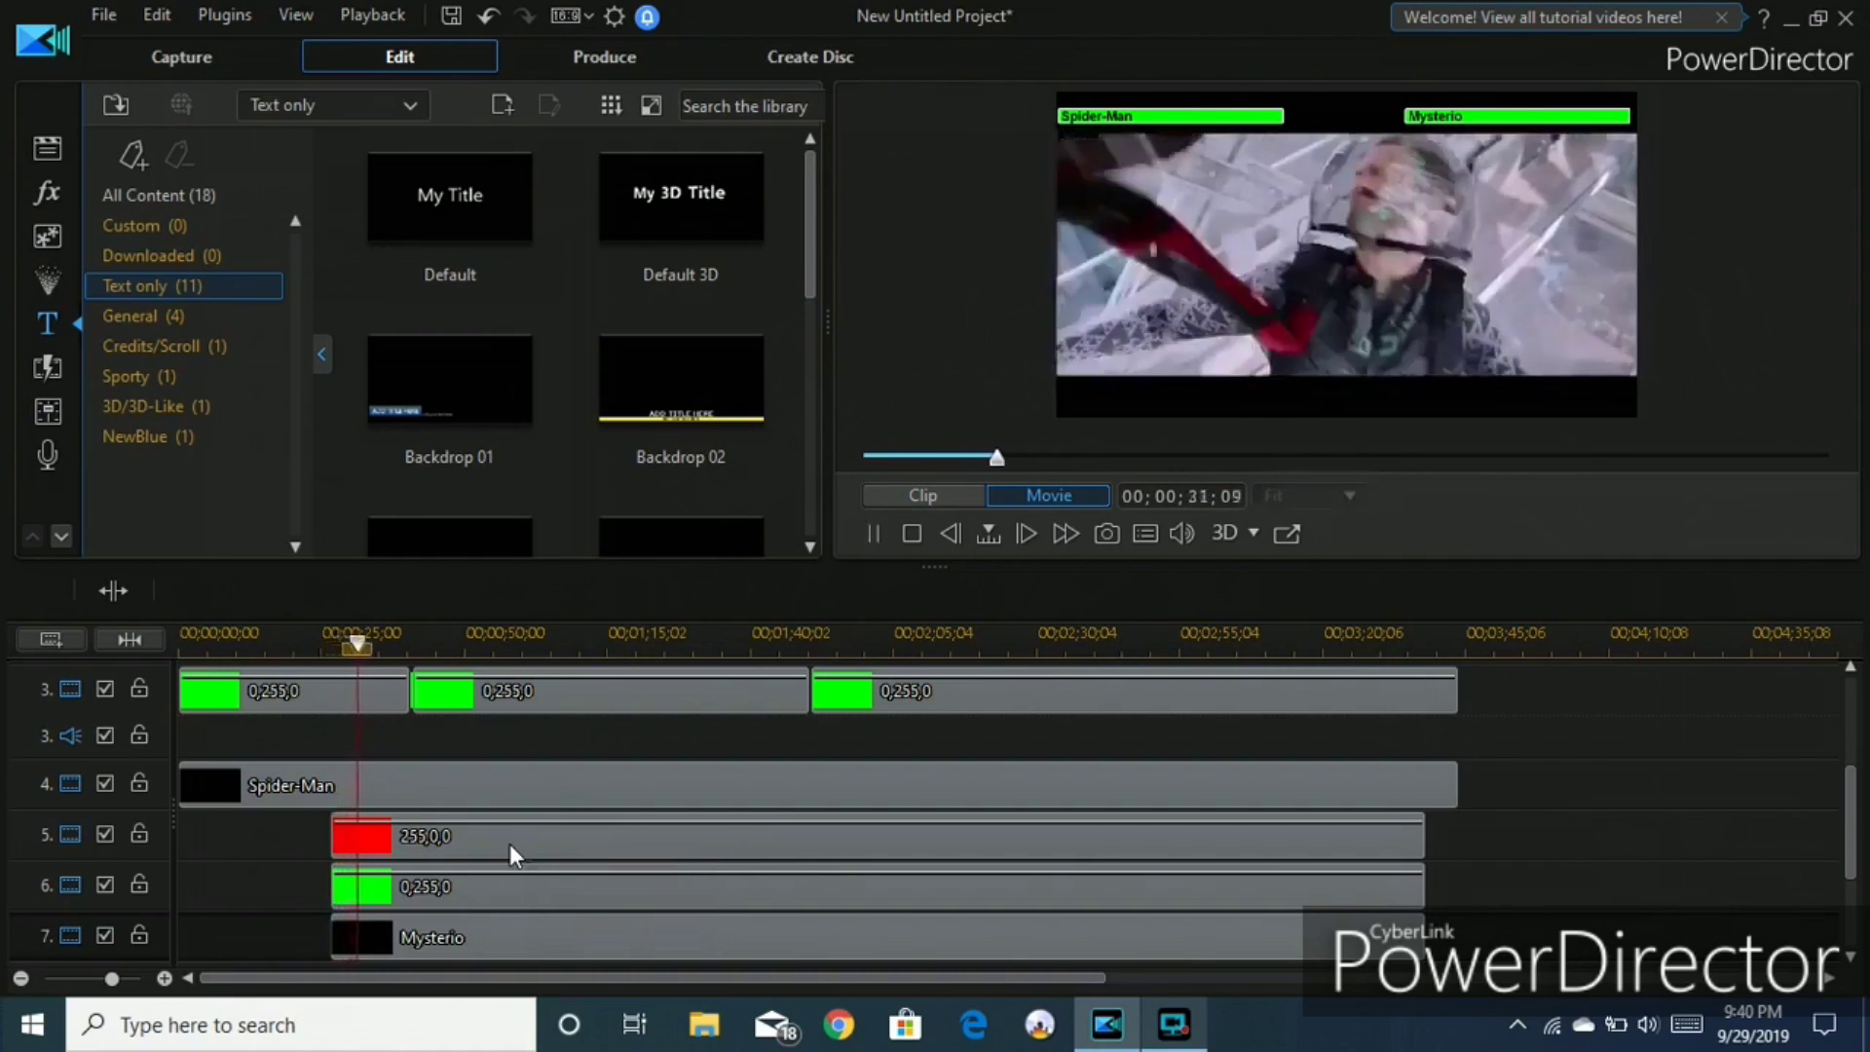
{"action": "left_click", "coordinate": [446, 896]}
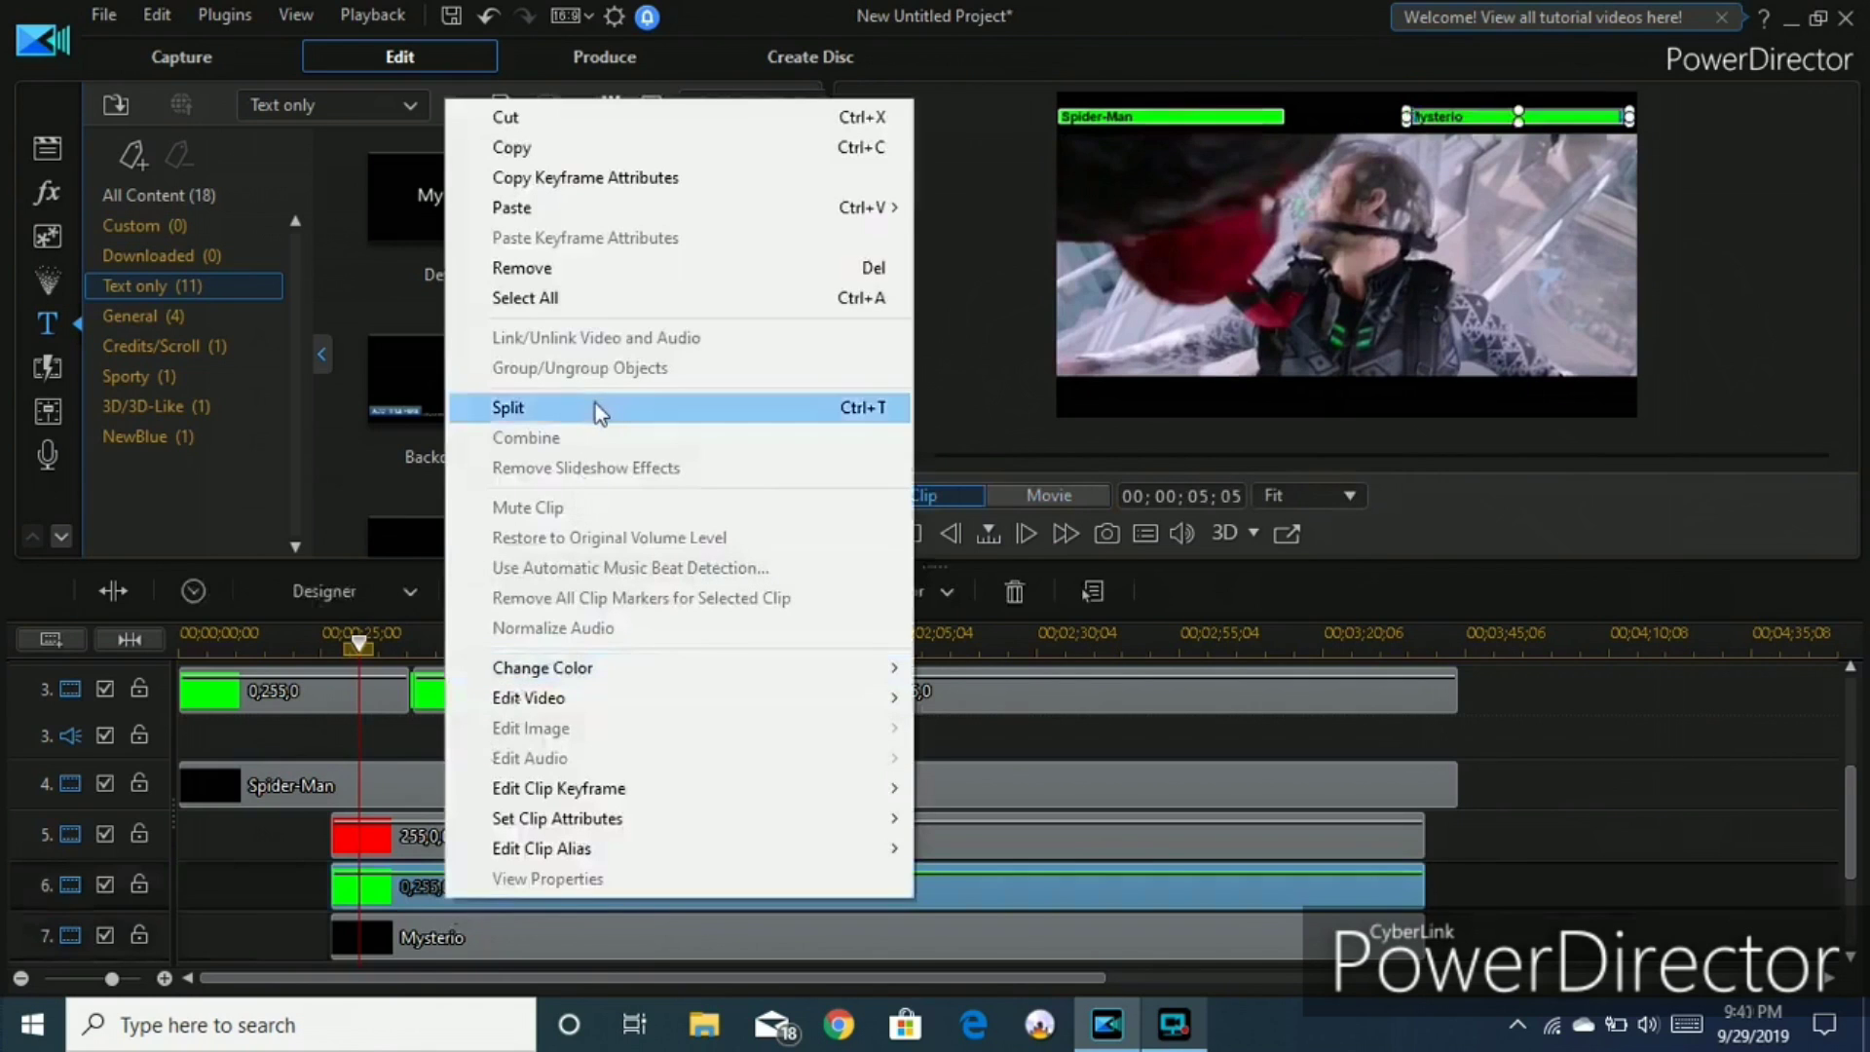
{"action": "left_click", "coordinate": [594, 405]}
Copy the very short green bar clip on track 3 that sits just before 00;00;41;01.
{"action": "left_click", "coordinate": [163, 977]}
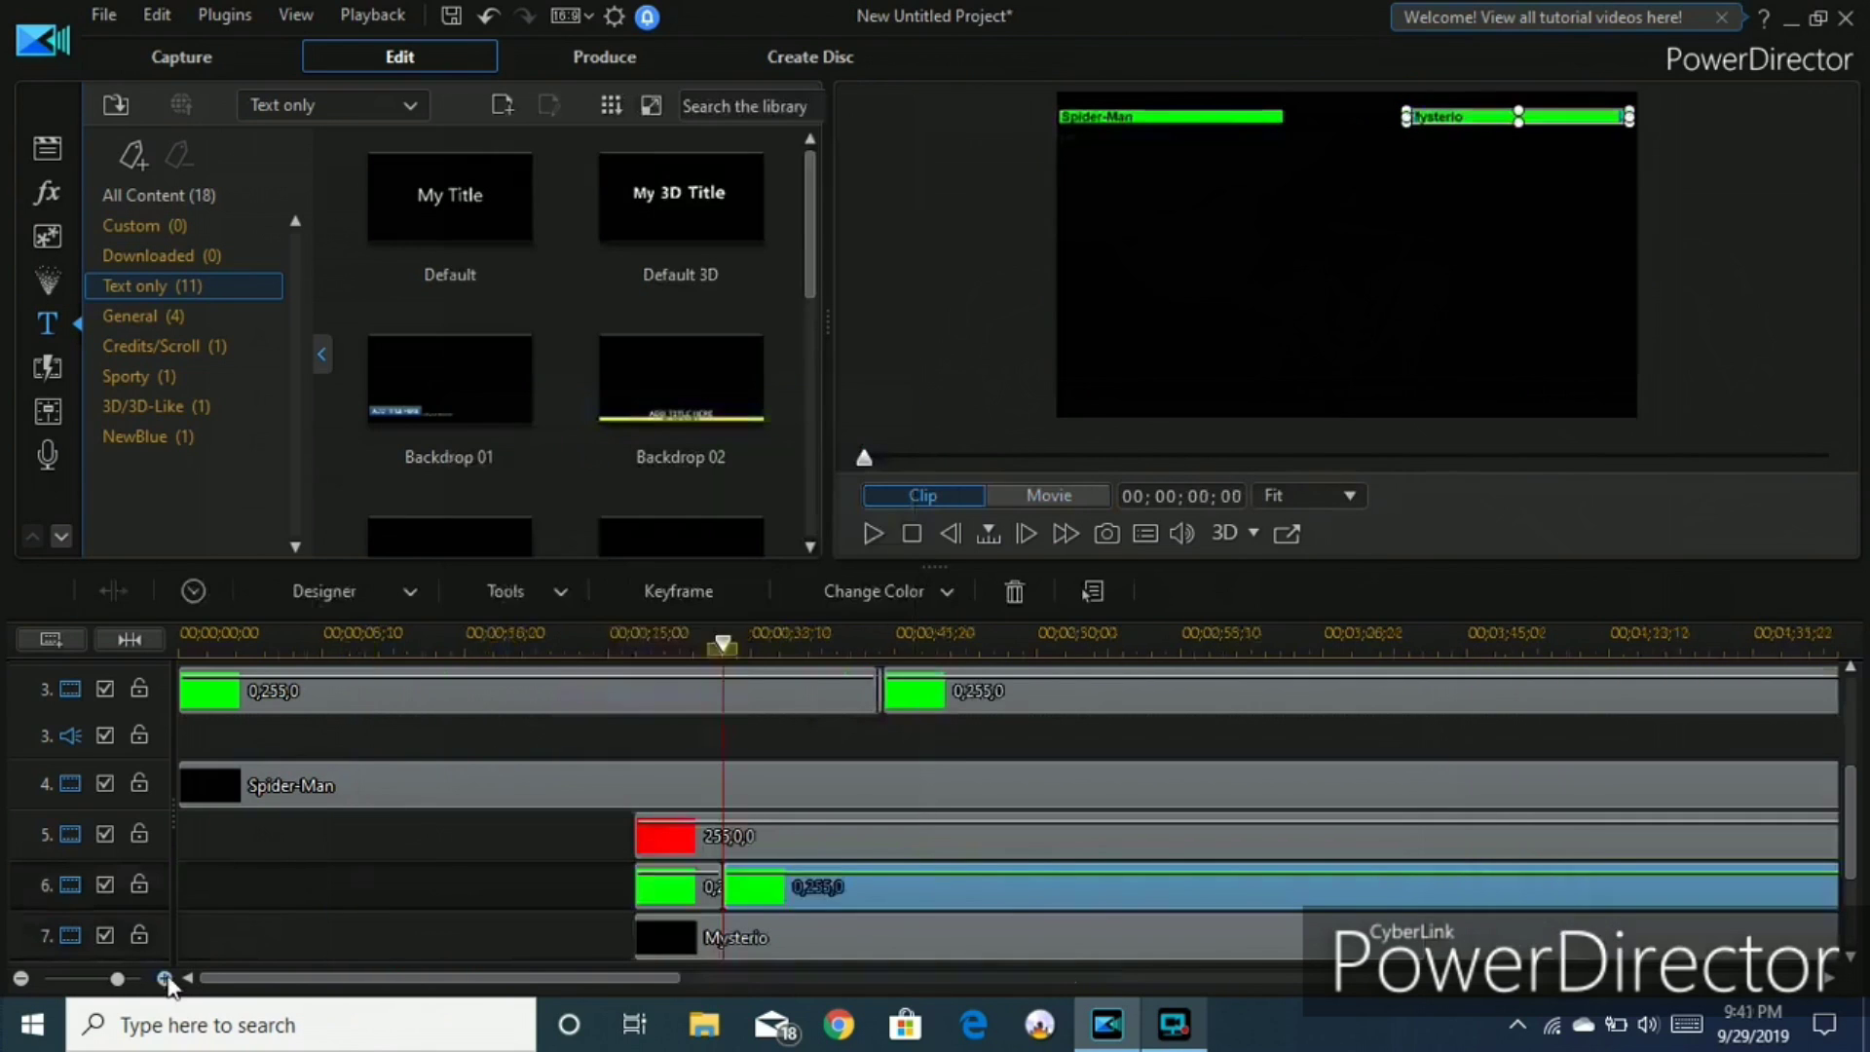
{"action": "left_click", "coordinate": [883, 696]}
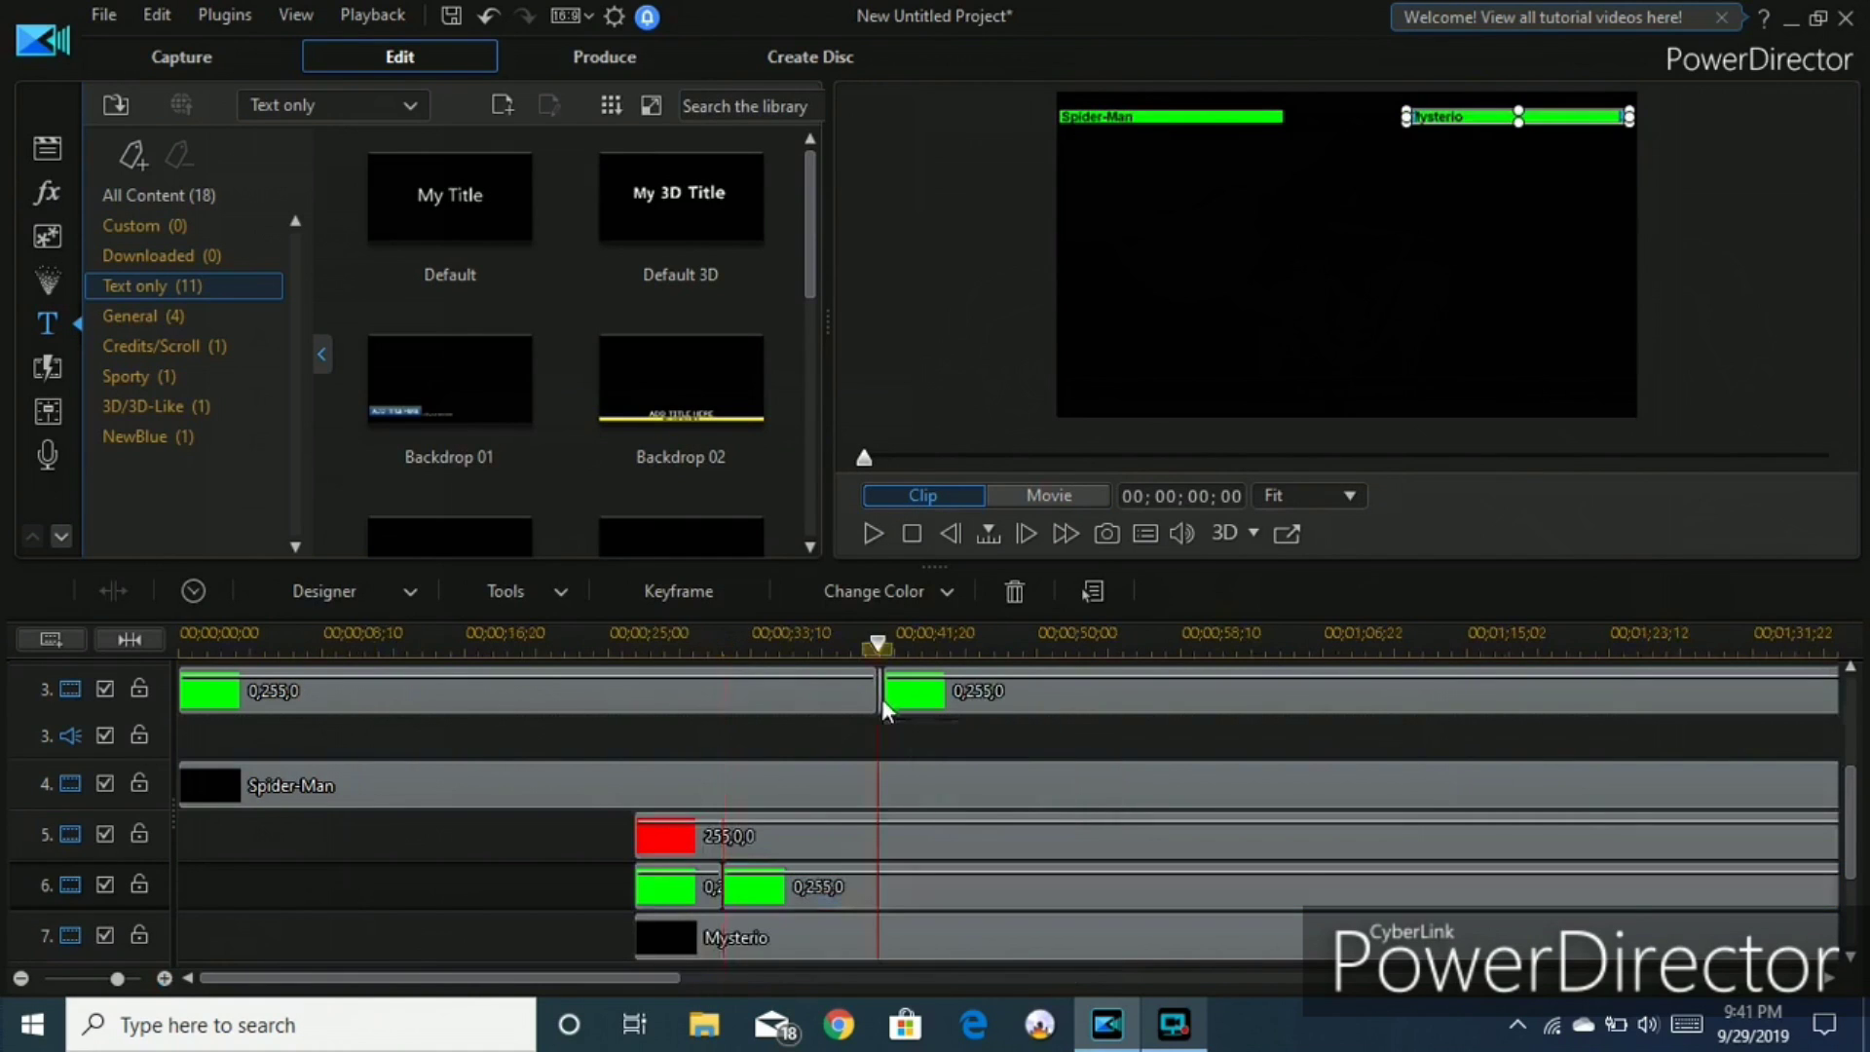
{"action": "right_click", "coordinate": [889, 701]}
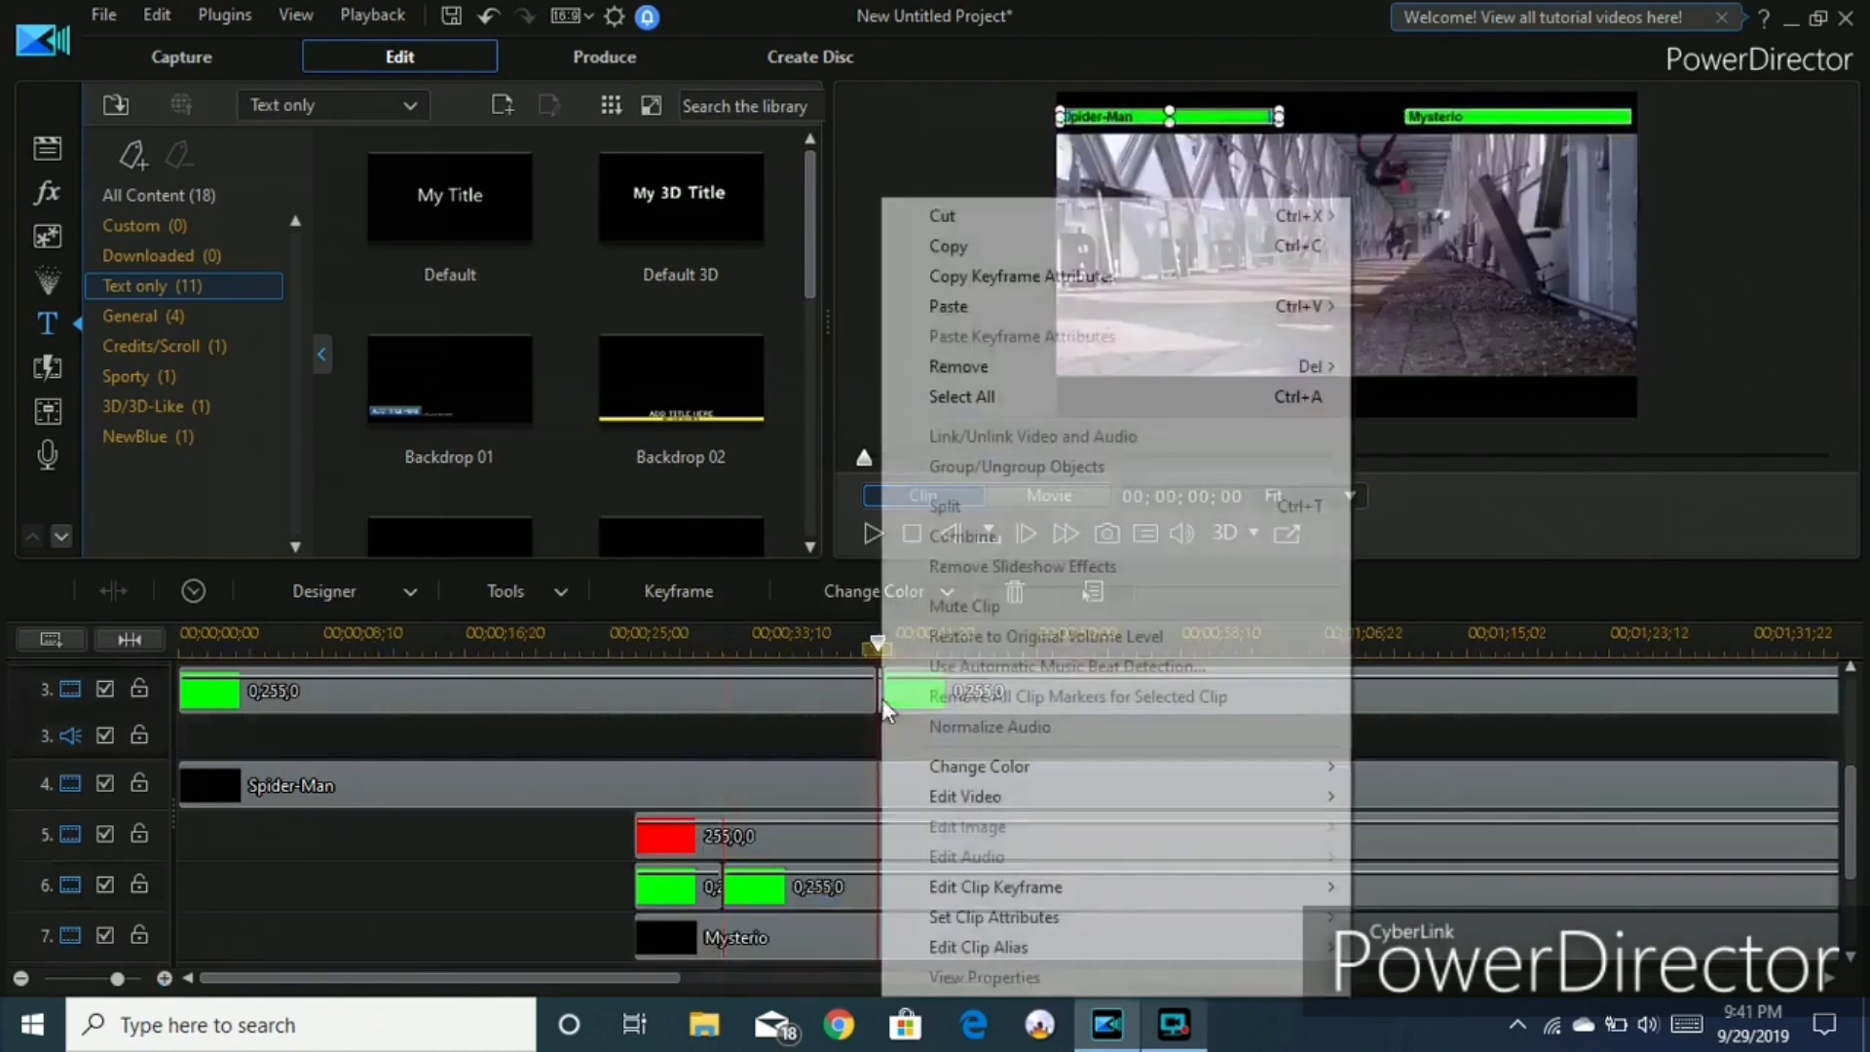
{"action": "left_click", "coordinate": [964, 246]}
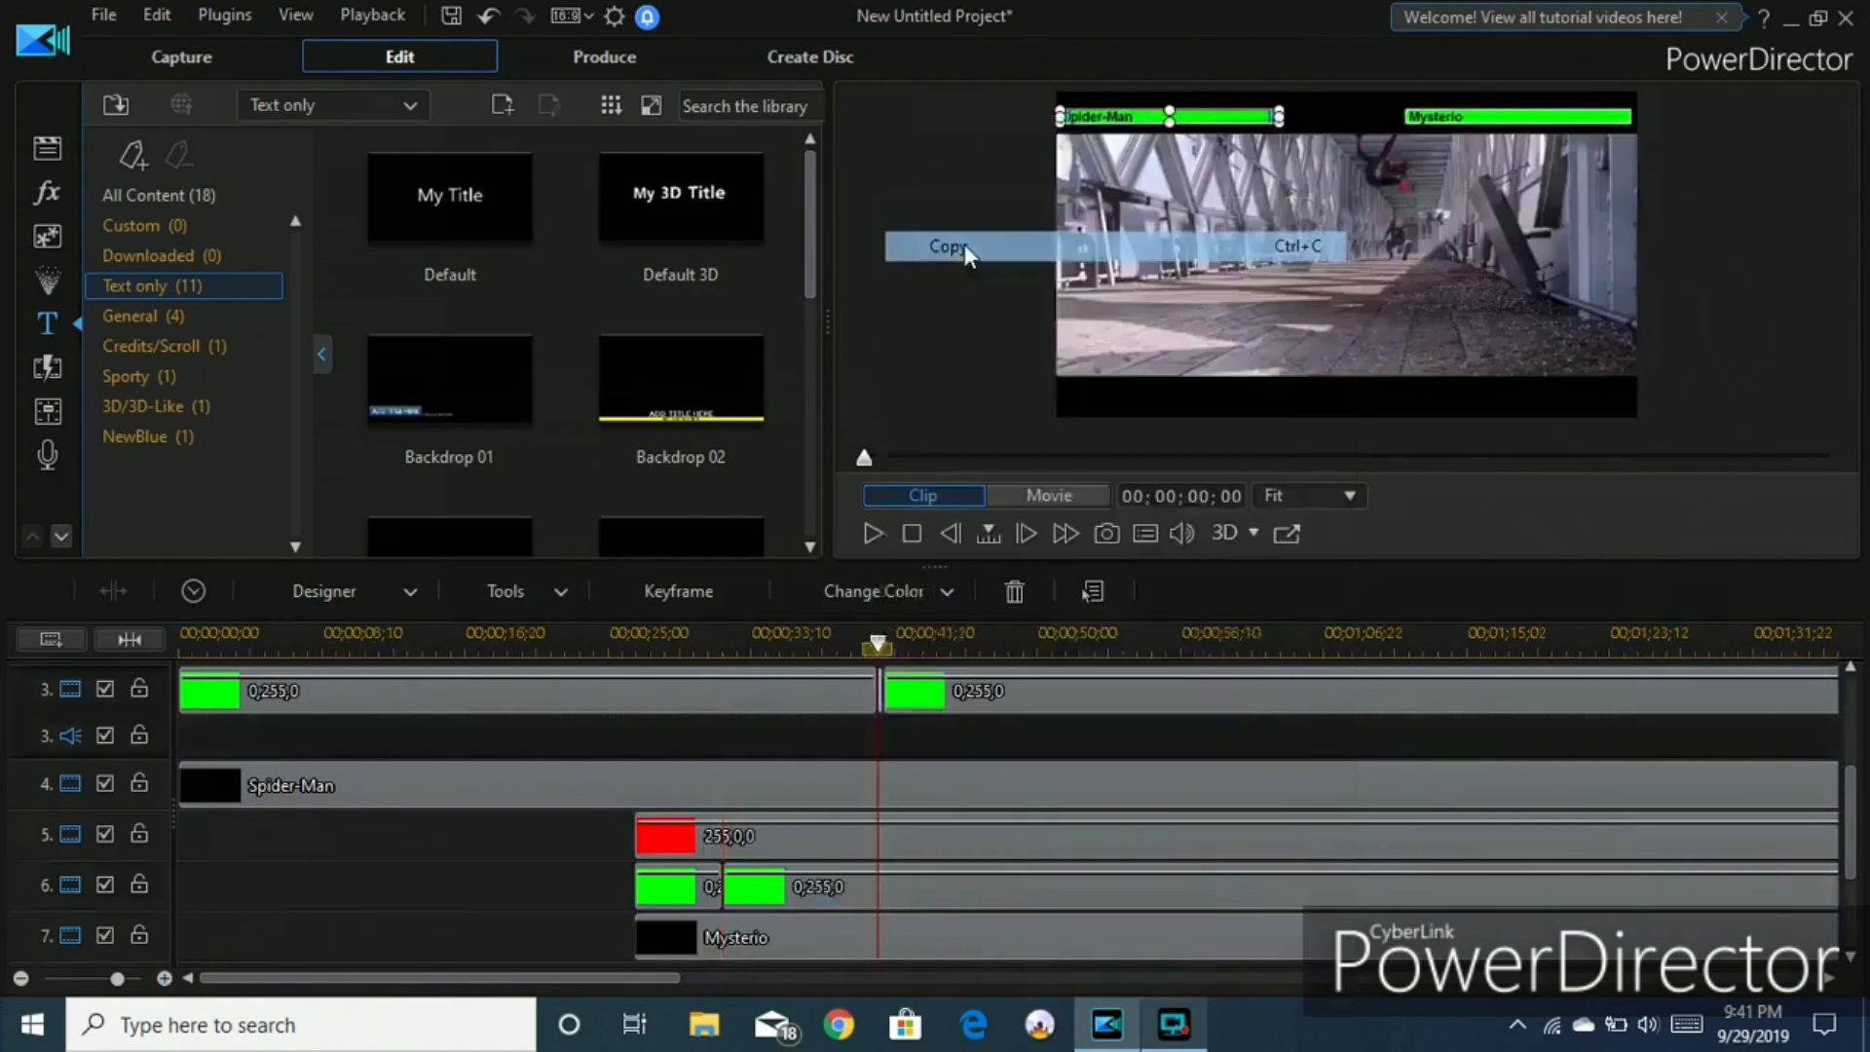
Remove the green bar clip after the split at 00;00;31;21 on track 6 and paste the copied short clip there.
{"action": "left_click", "coordinate": [764, 881]}
{"action": "left_click_drag", "start_coordinate": [906, 465], "coordinate": [863, 457]}
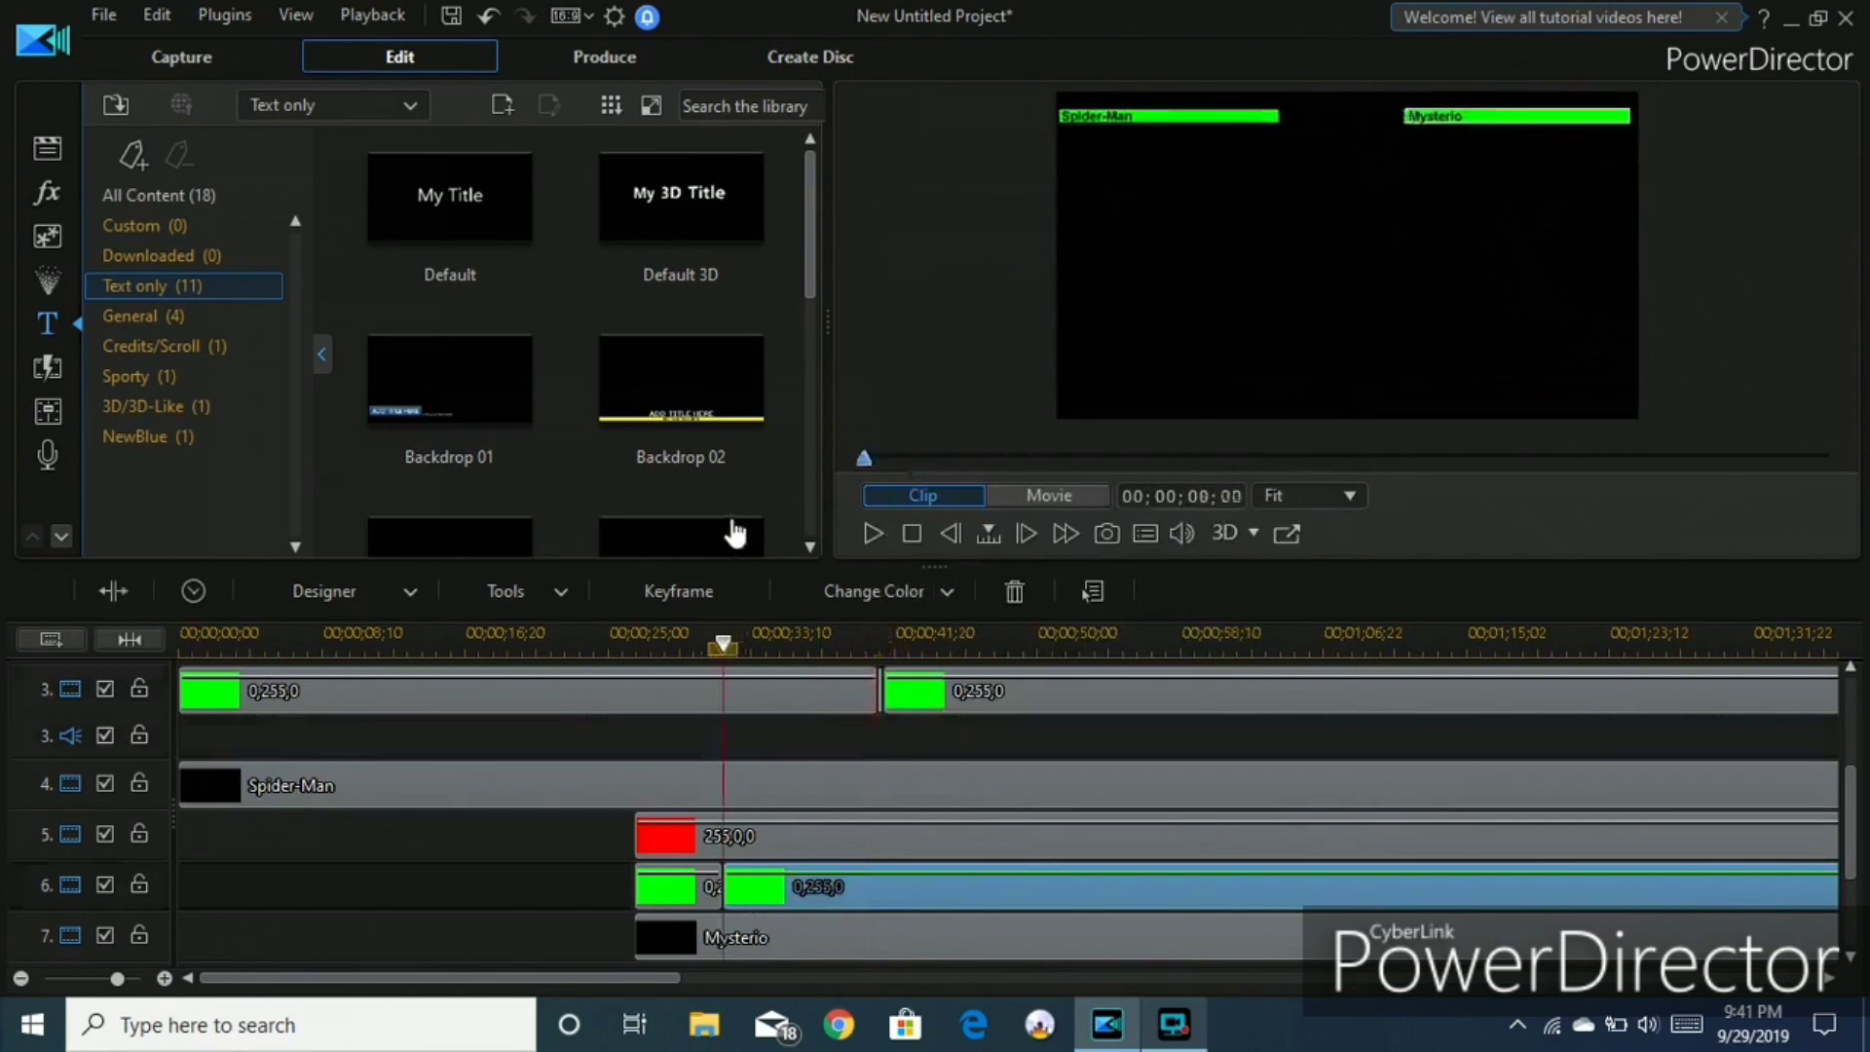
{"action": "key", "text": "Delete"}
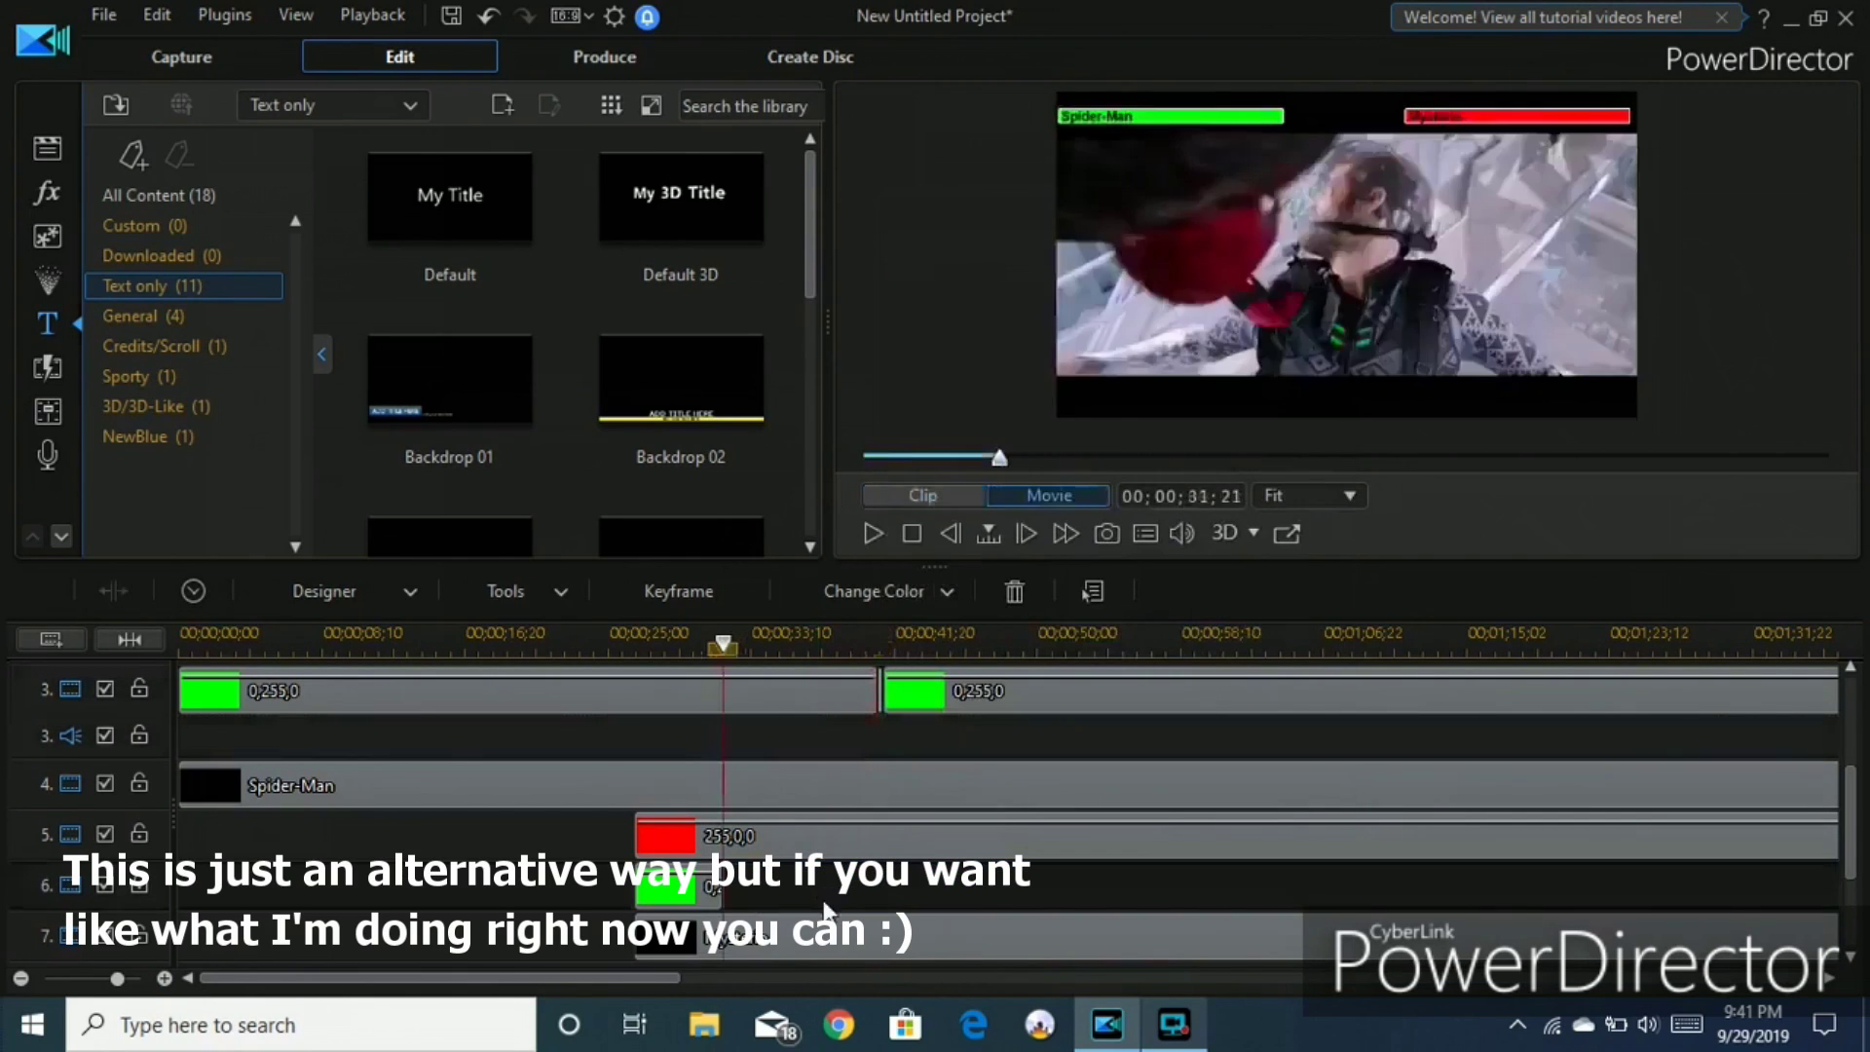
{"action": "right_click", "coordinate": [804, 886]}
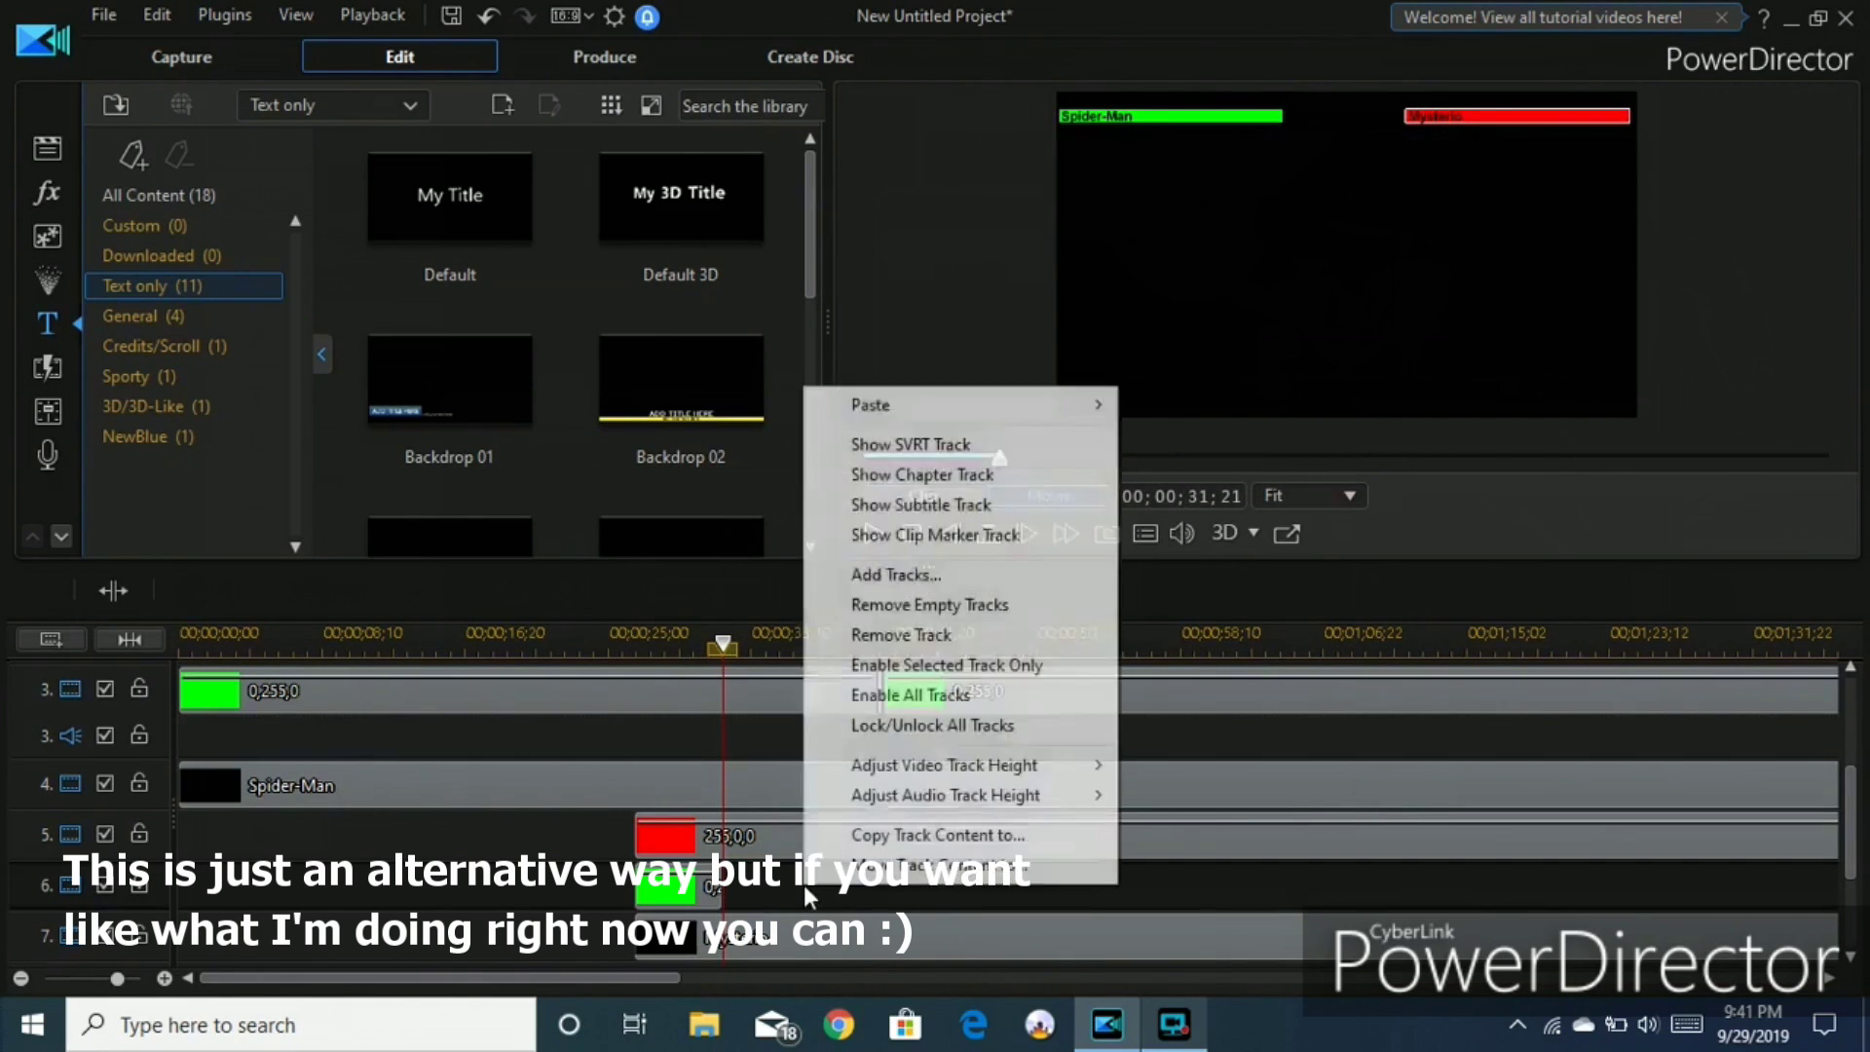
{"action": "mouse_move", "coordinate": [1097, 417]}
{"action": "left_click", "coordinate": [1190, 510]}
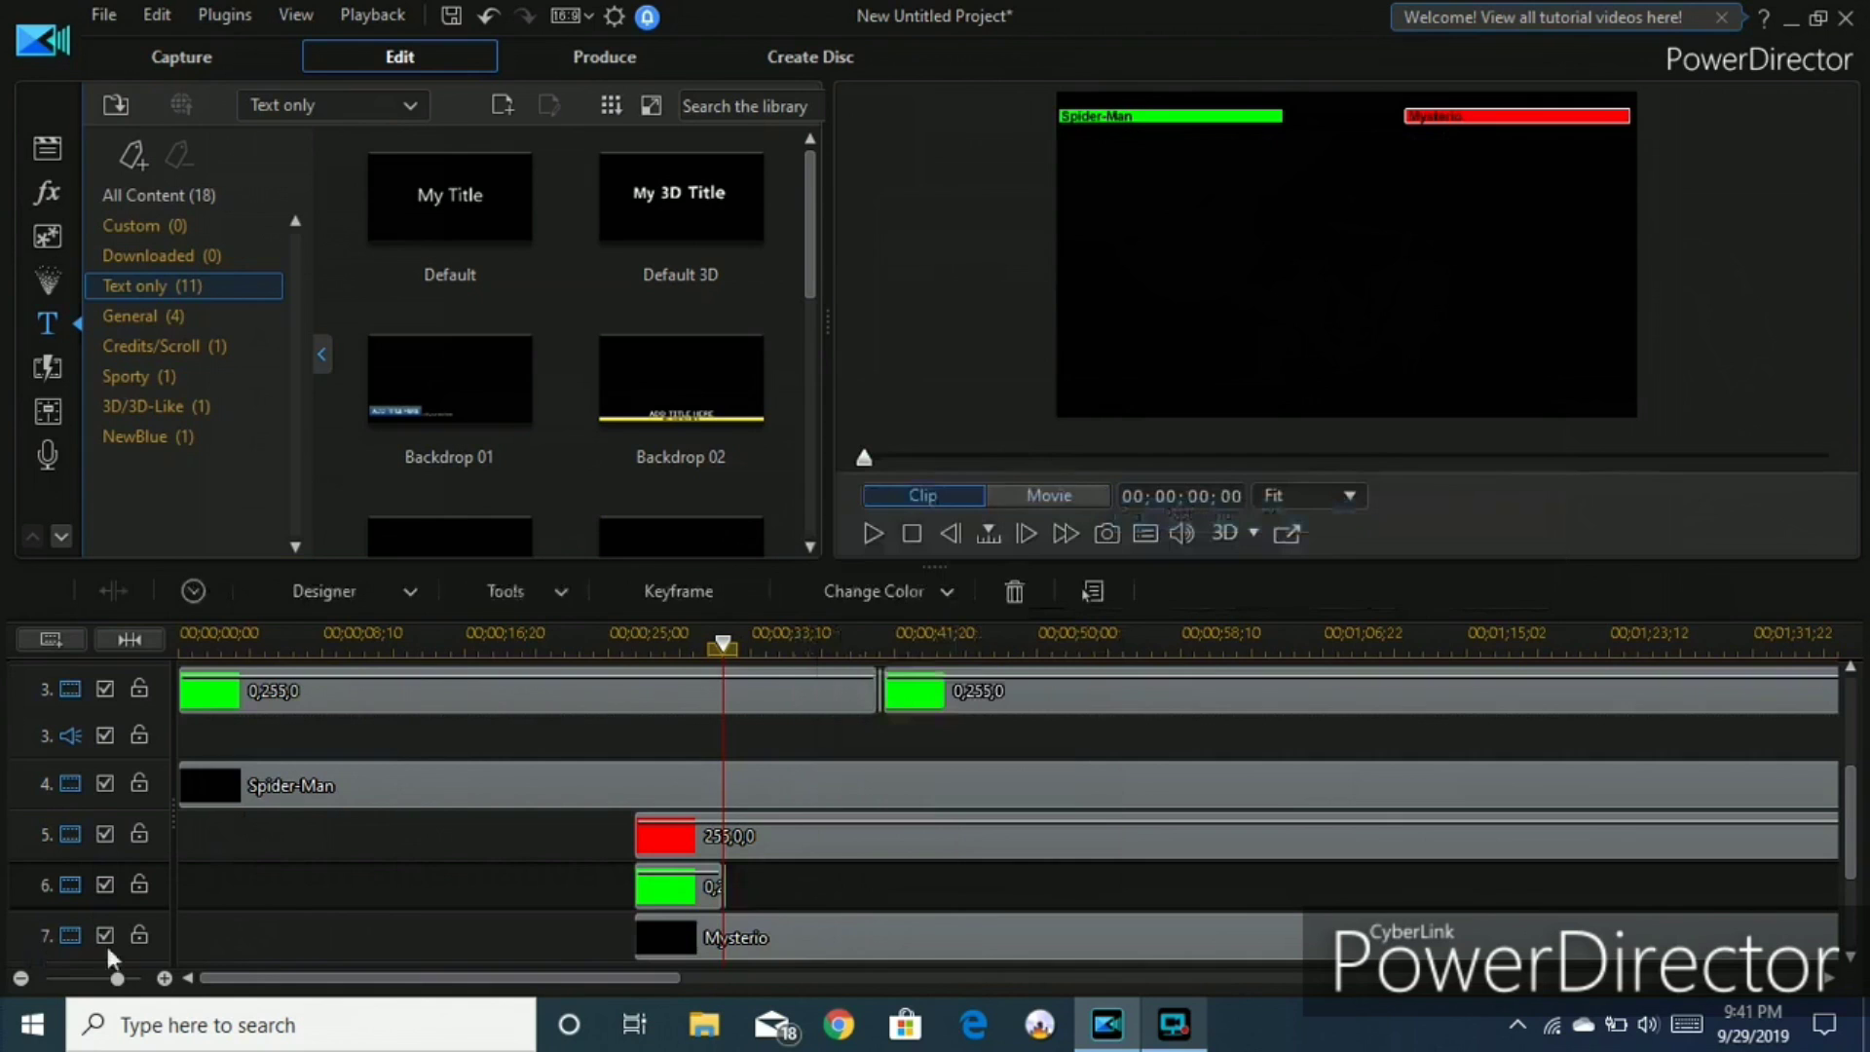
Move the pasted green bar over Mysterio's red bar in the enlarged preview, leaving a thin red sliver at its inner end.
{"action": "left_click", "coordinate": [1287, 532]}
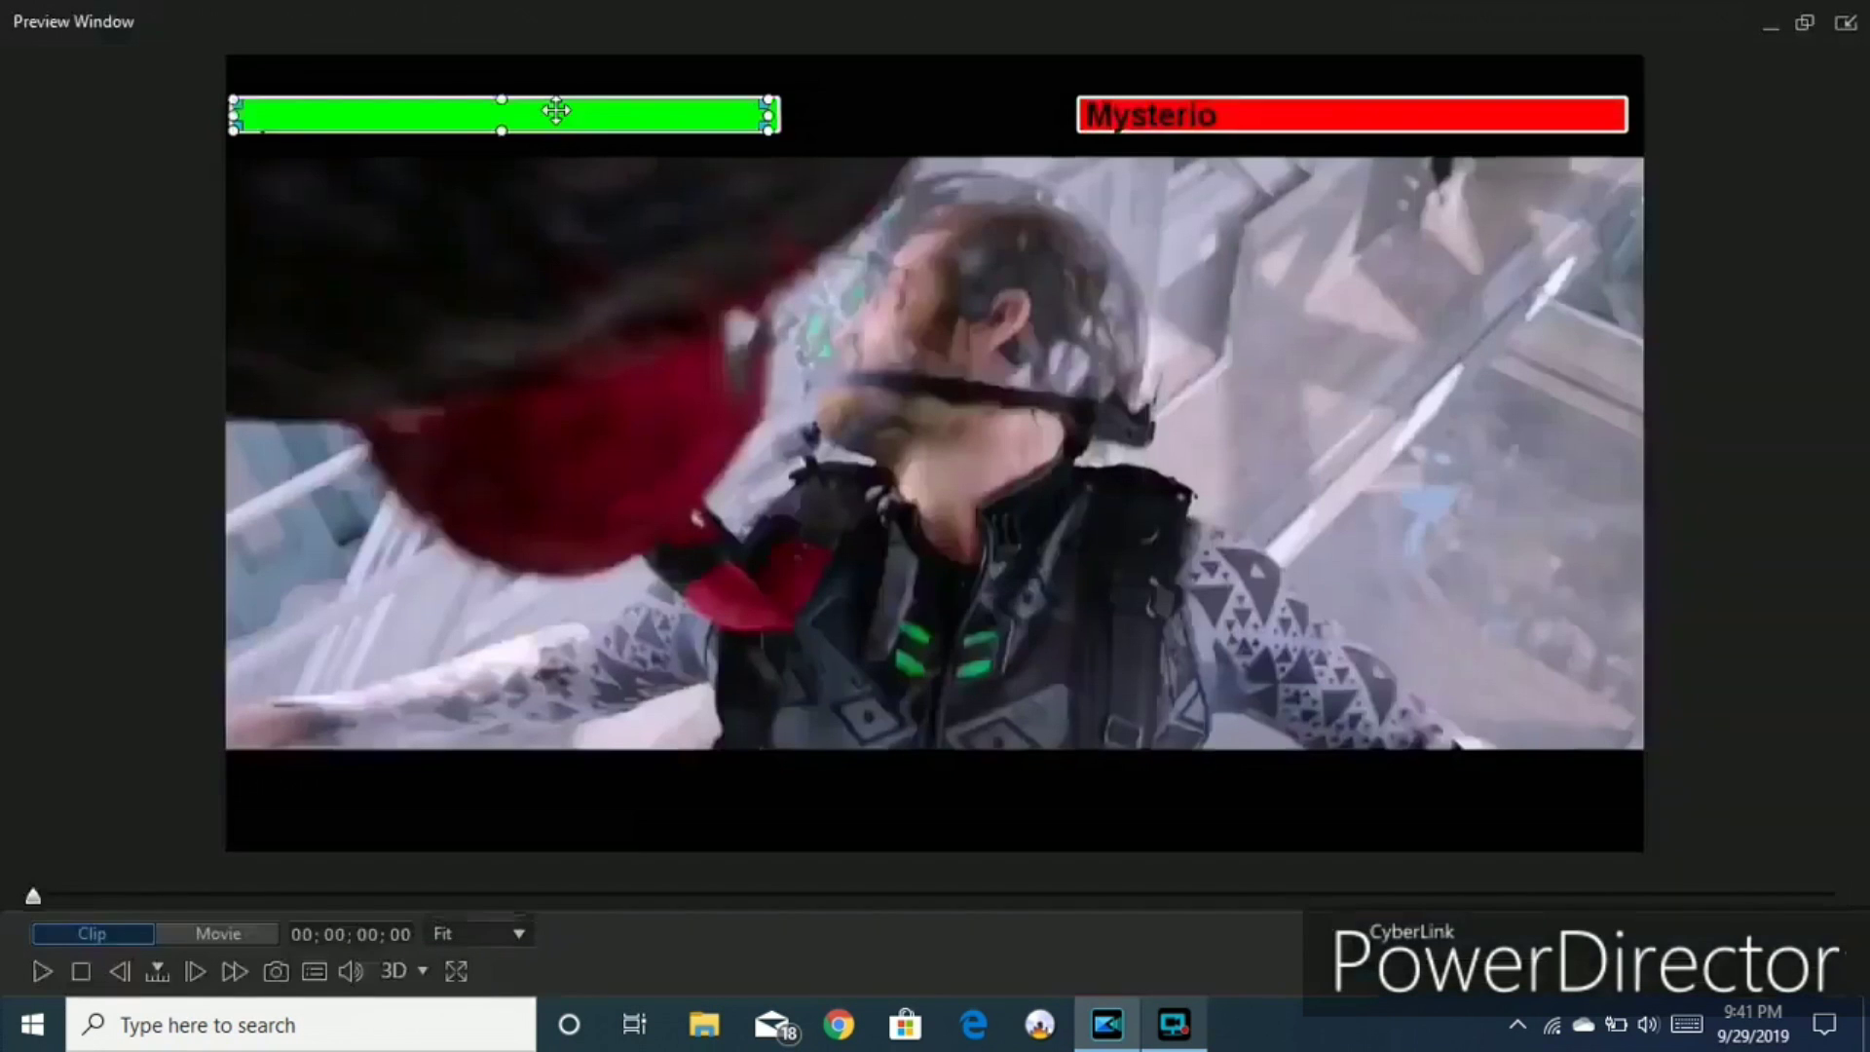
{"action": "left_click_drag", "start_coordinate": [559, 111], "coordinate": [887, 120]}
{"action": "left_click_drag", "start_coordinate": [1190, 170], "coordinate": [1404, 112]}
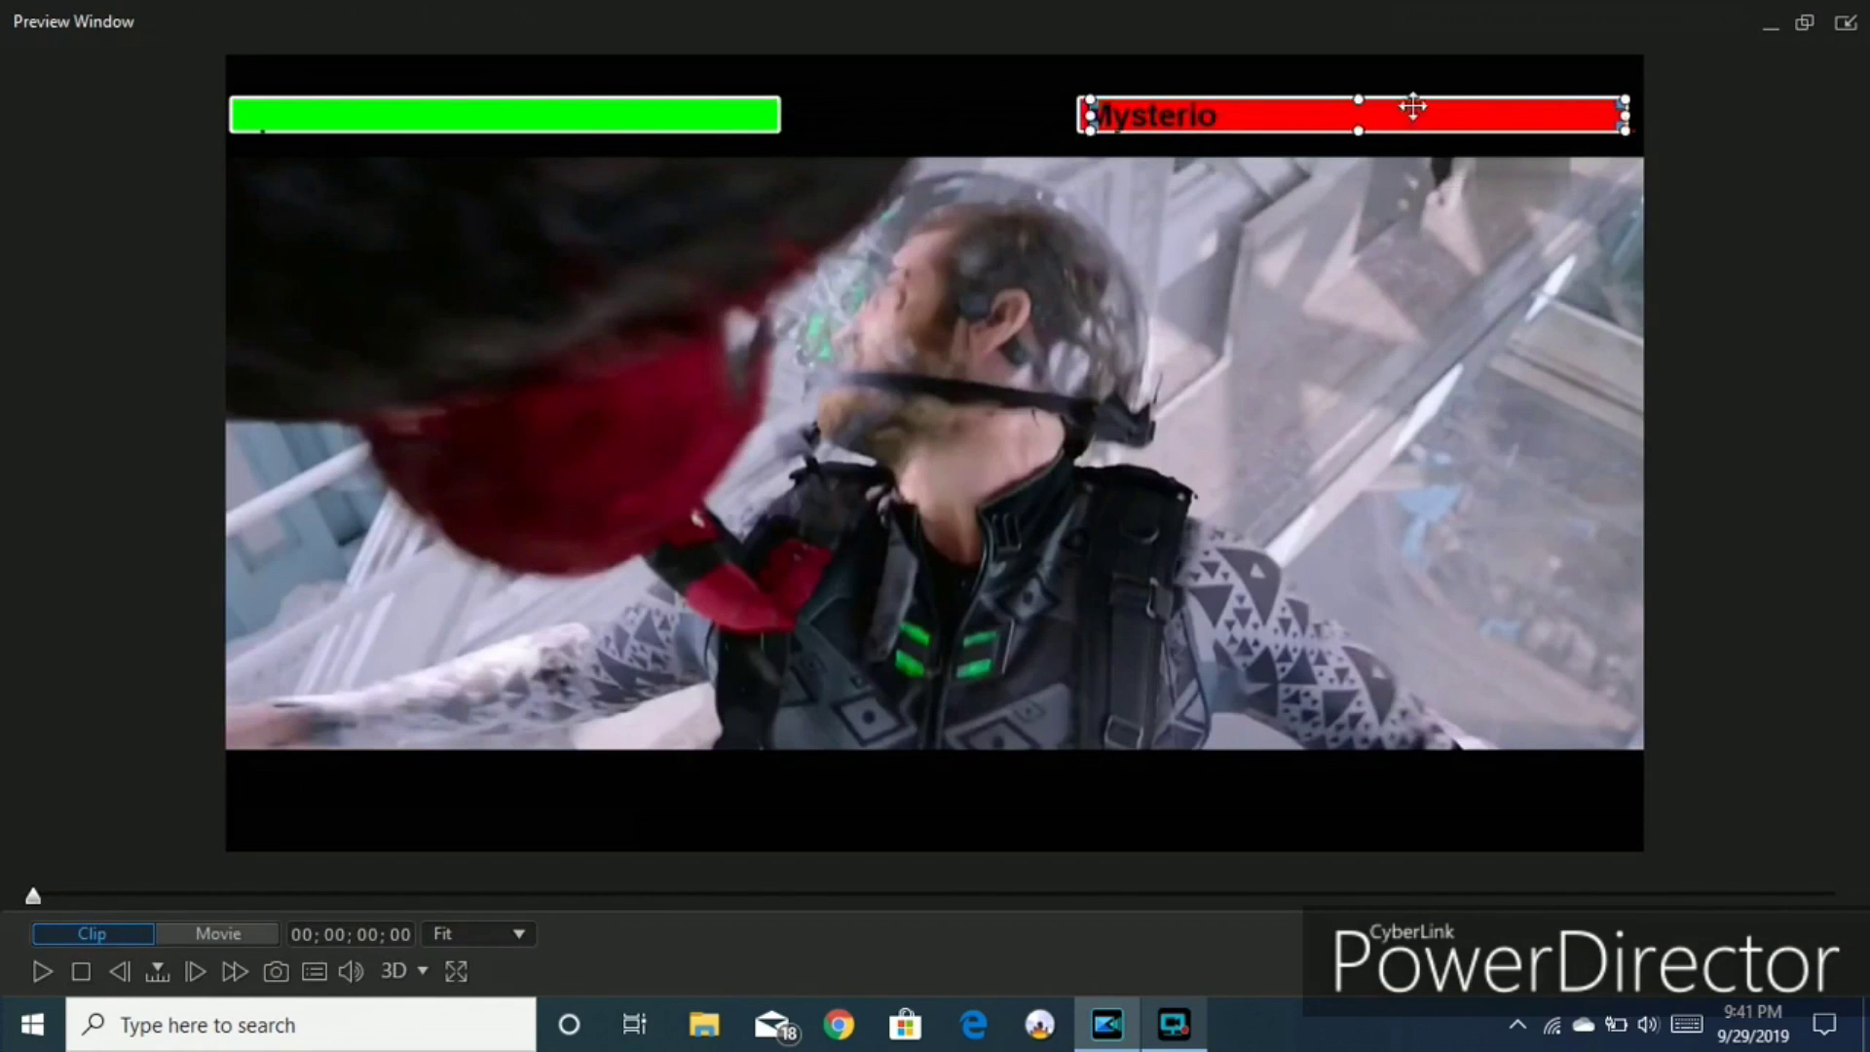
{"action": "left_click", "coordinate": [1850, 27]}
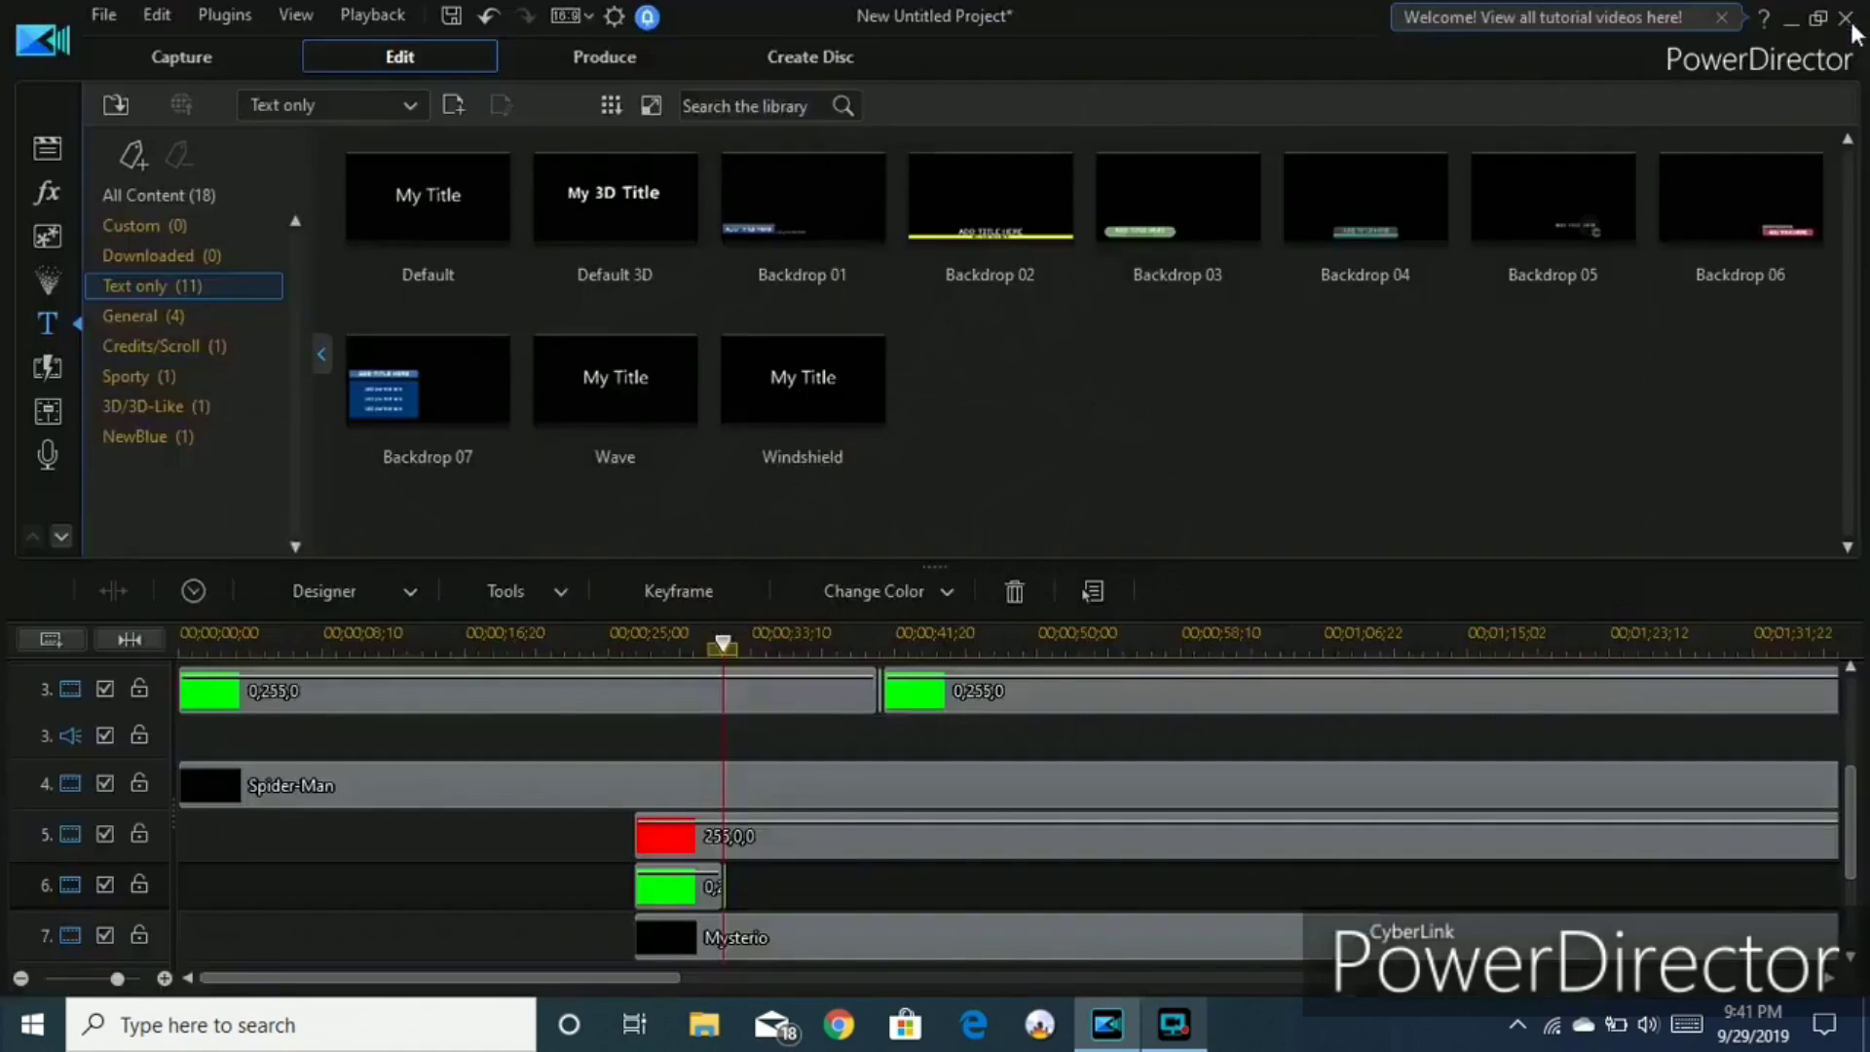
Extend the short green clip on track 6 to the end of the red bar clip on track 5 and check its last frame.
{"action": "left_click", "coordinate": [164, 979]}
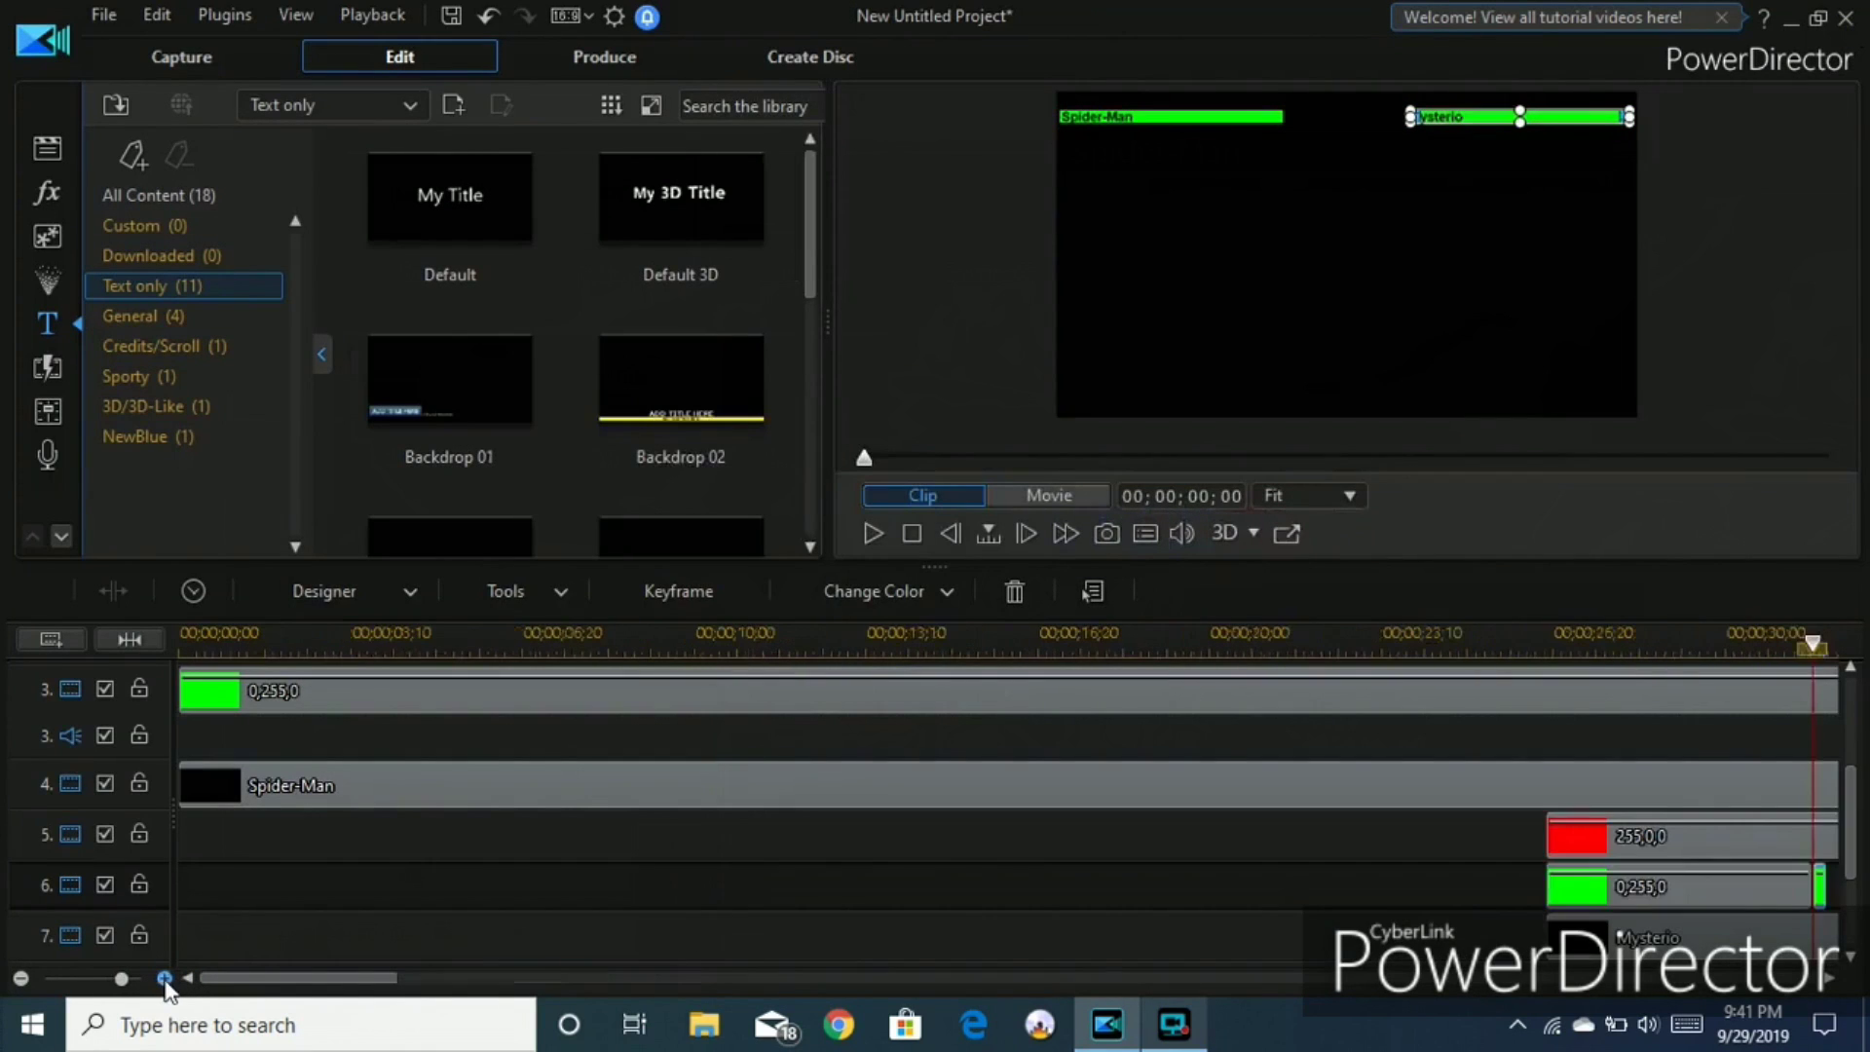
{"action": "left_click", "coordinate": [165, 978]}
{"action": "left_click_drag", "start_coordinate": [1054, 886], "coordinate": [1859, 730]}
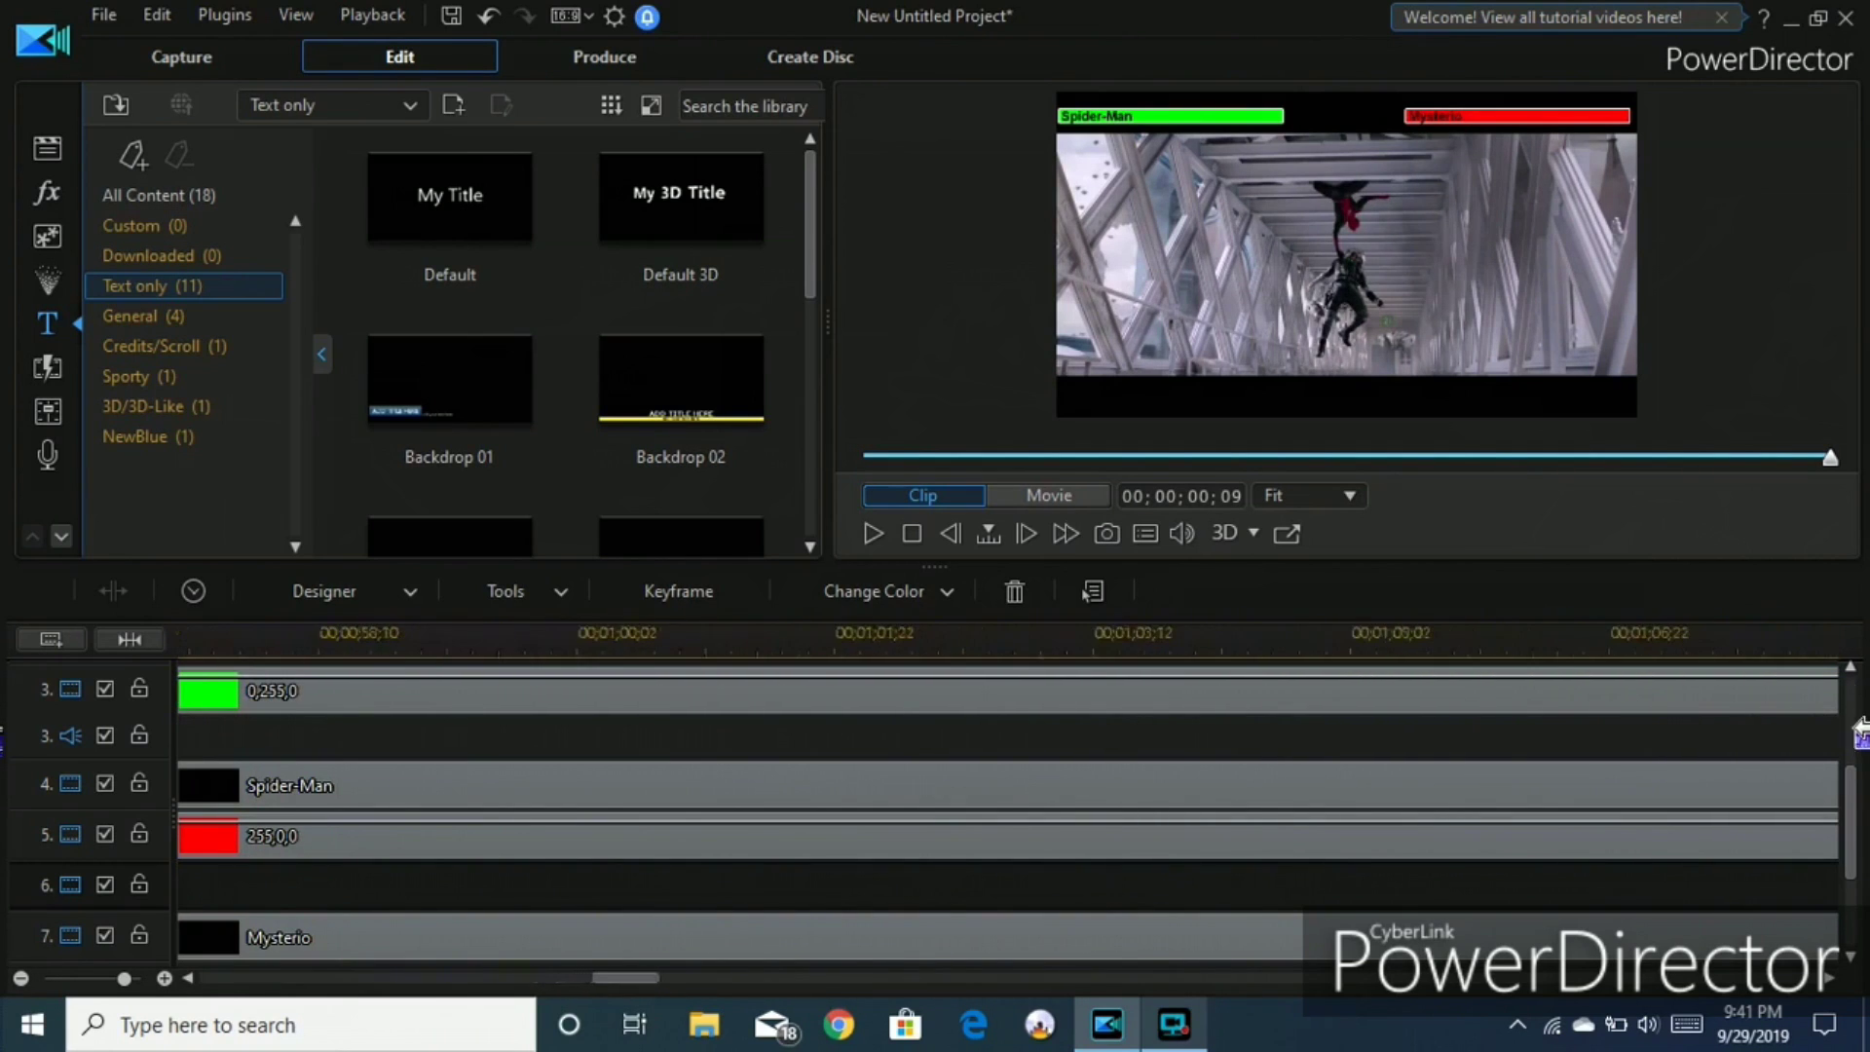
{"action": "left_click_drag", "start_coordinate": [568, 869], "coordinate": [569, 876]}
{"action": "left_click", "coordinate": [23, 983]}
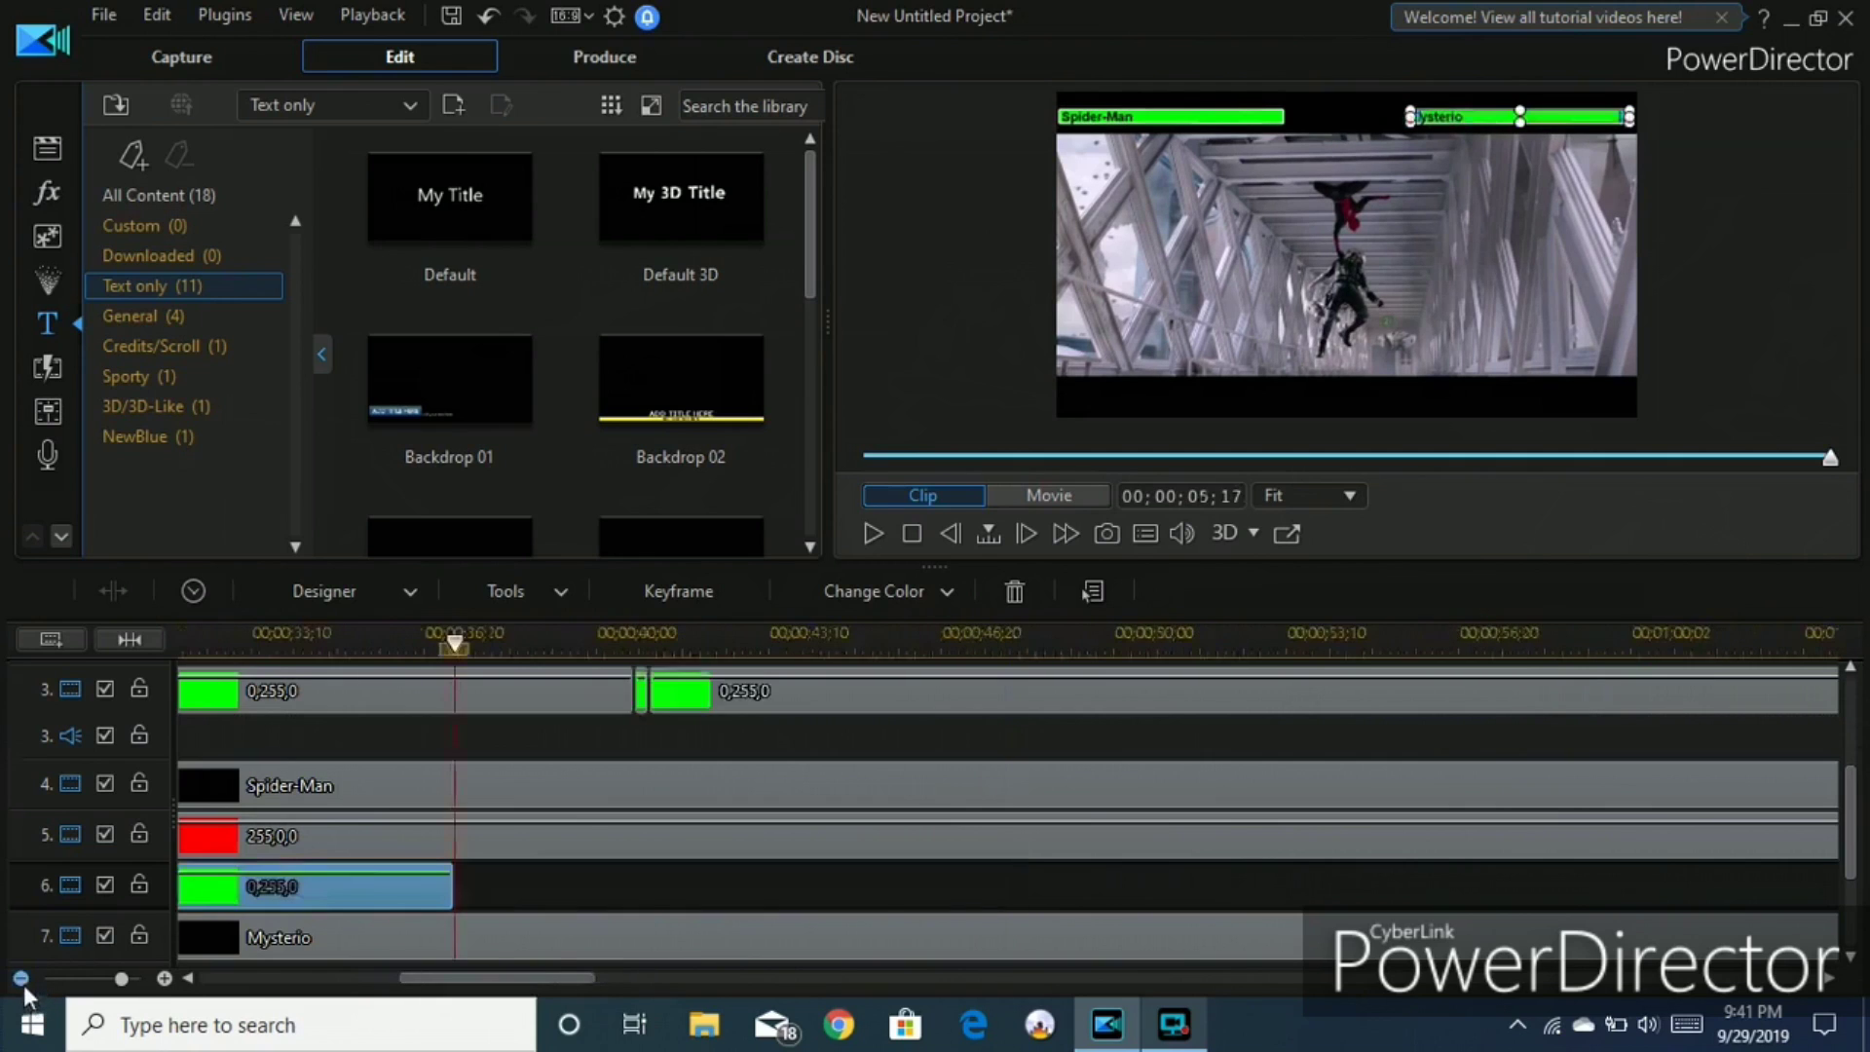
{"action": "left_click", "coordinate": [23, 984]}
{"action": "left_click_drag", "start_coordinate": [273, 886], "coordinate": [1531, 886]}
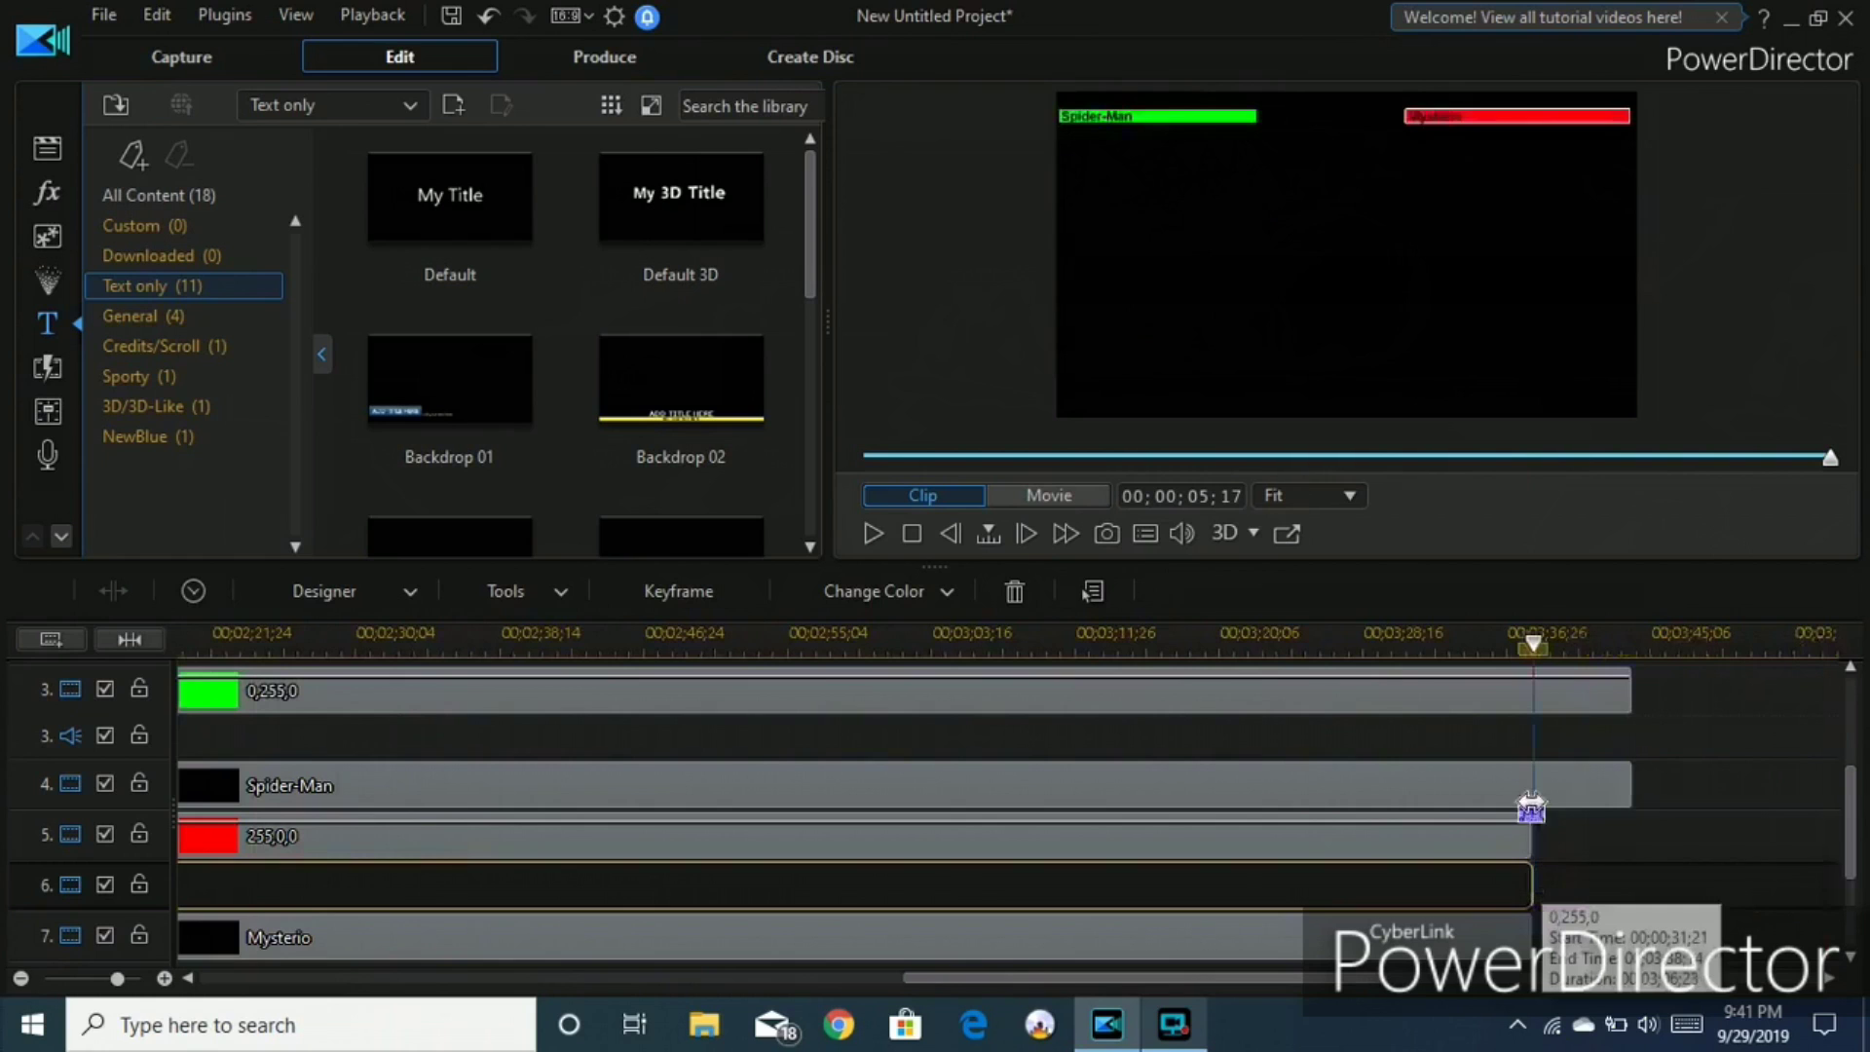
{"action": "left_click", "coordinate": [1289, 534]}
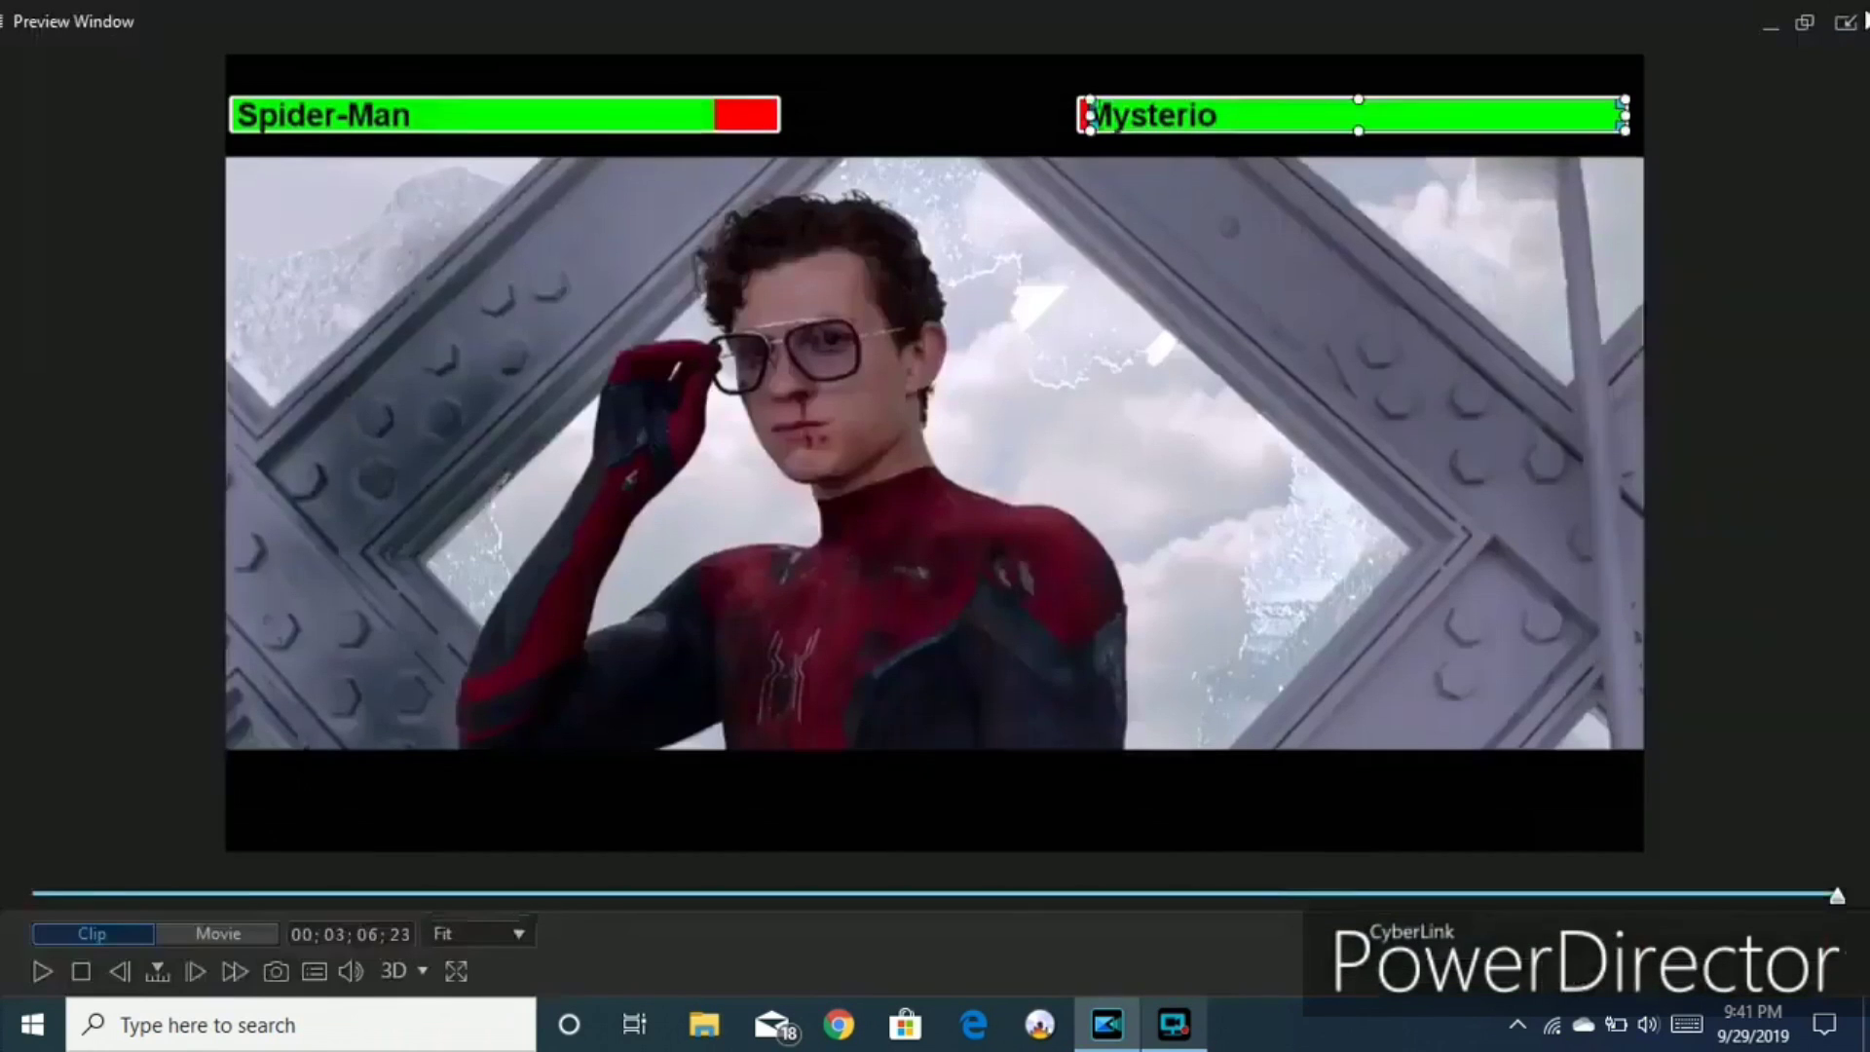
{"action": "left_click", "coordinate": [1845, 21]}
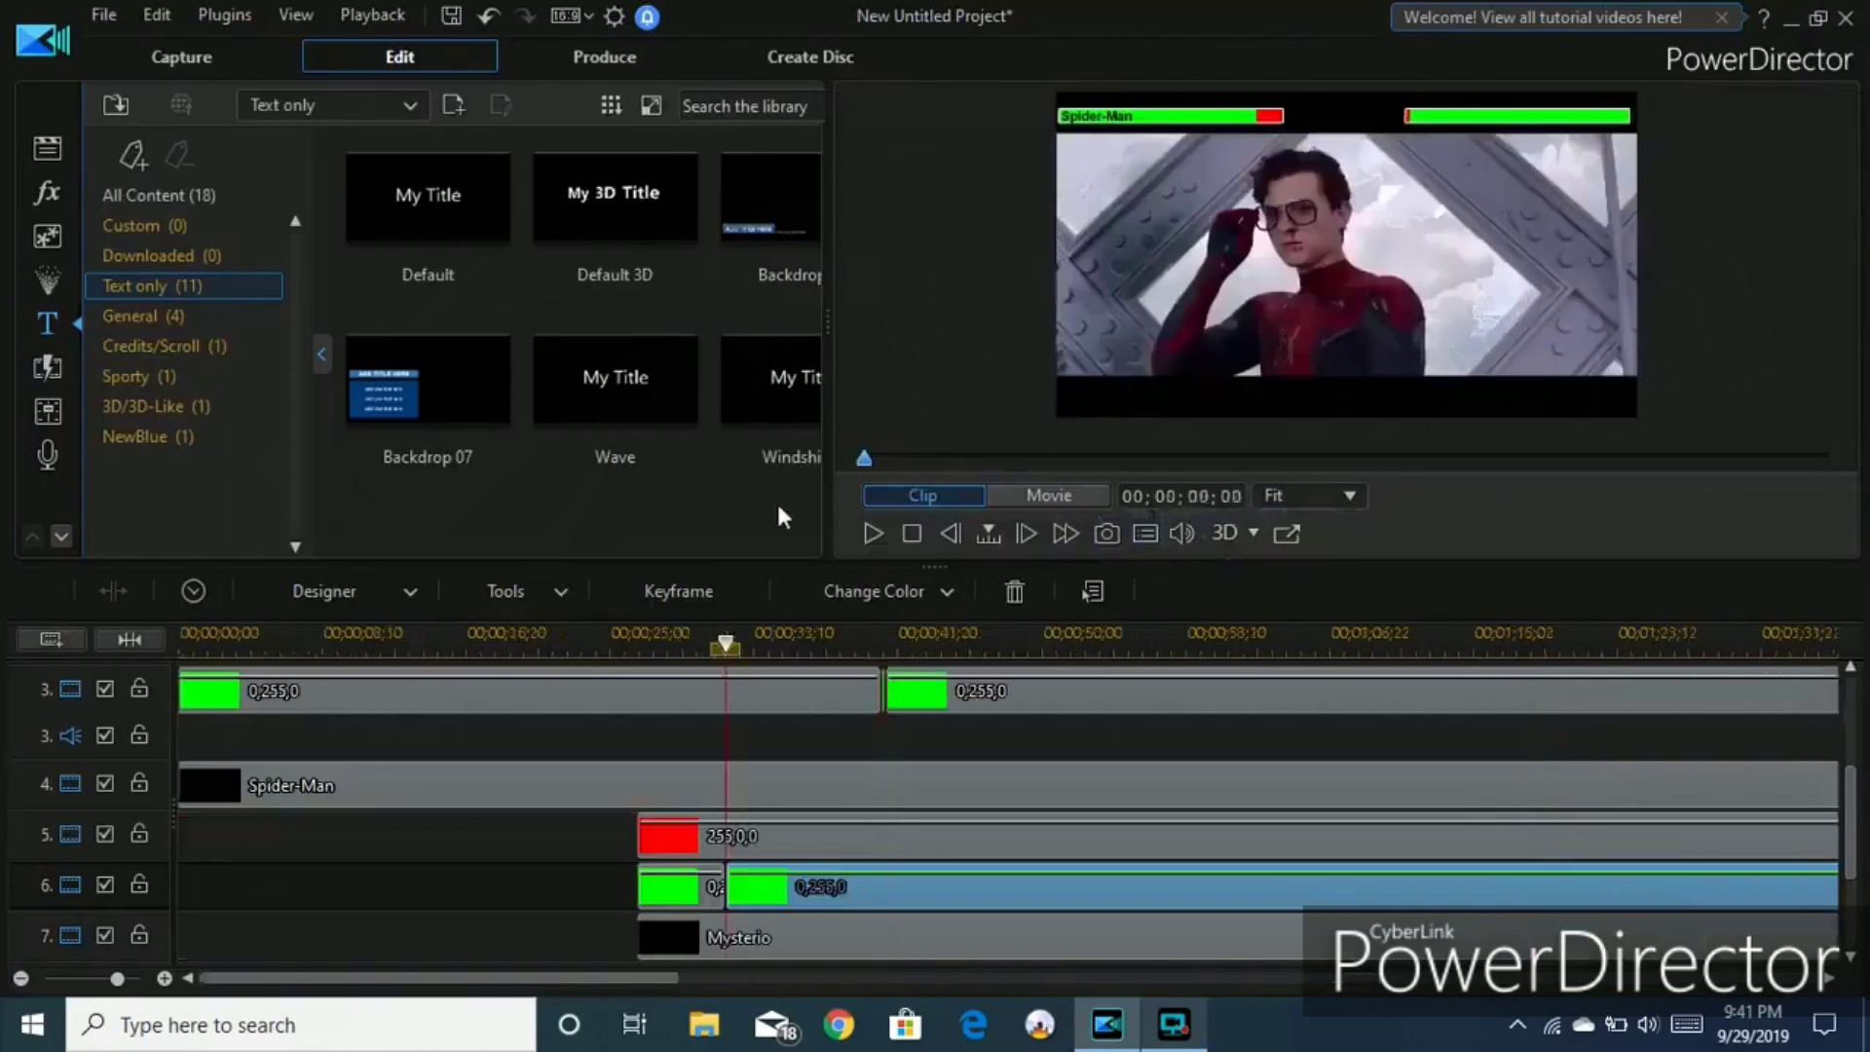
Play the movie to 00;01;47;12 and split the green bar clip on track 6 there.
{"action": "key", "text": "space"}
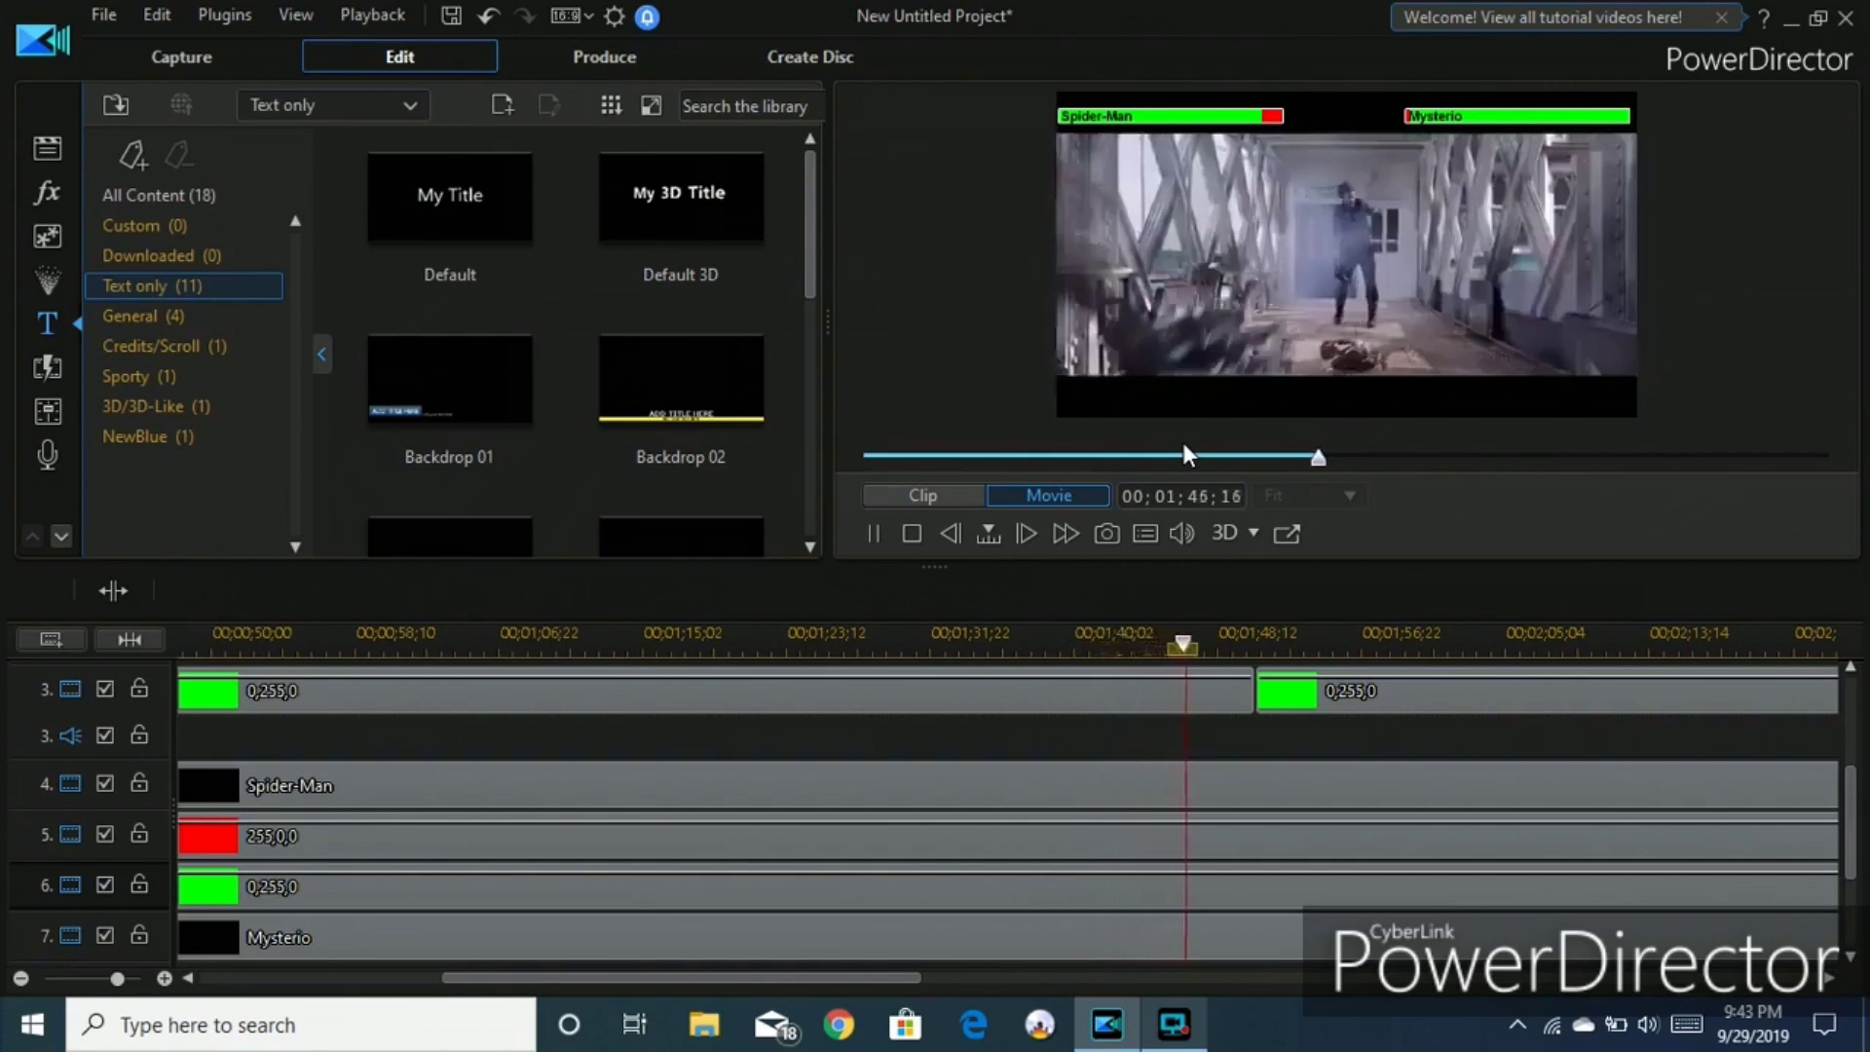
{"action": "key", "text": "space"}
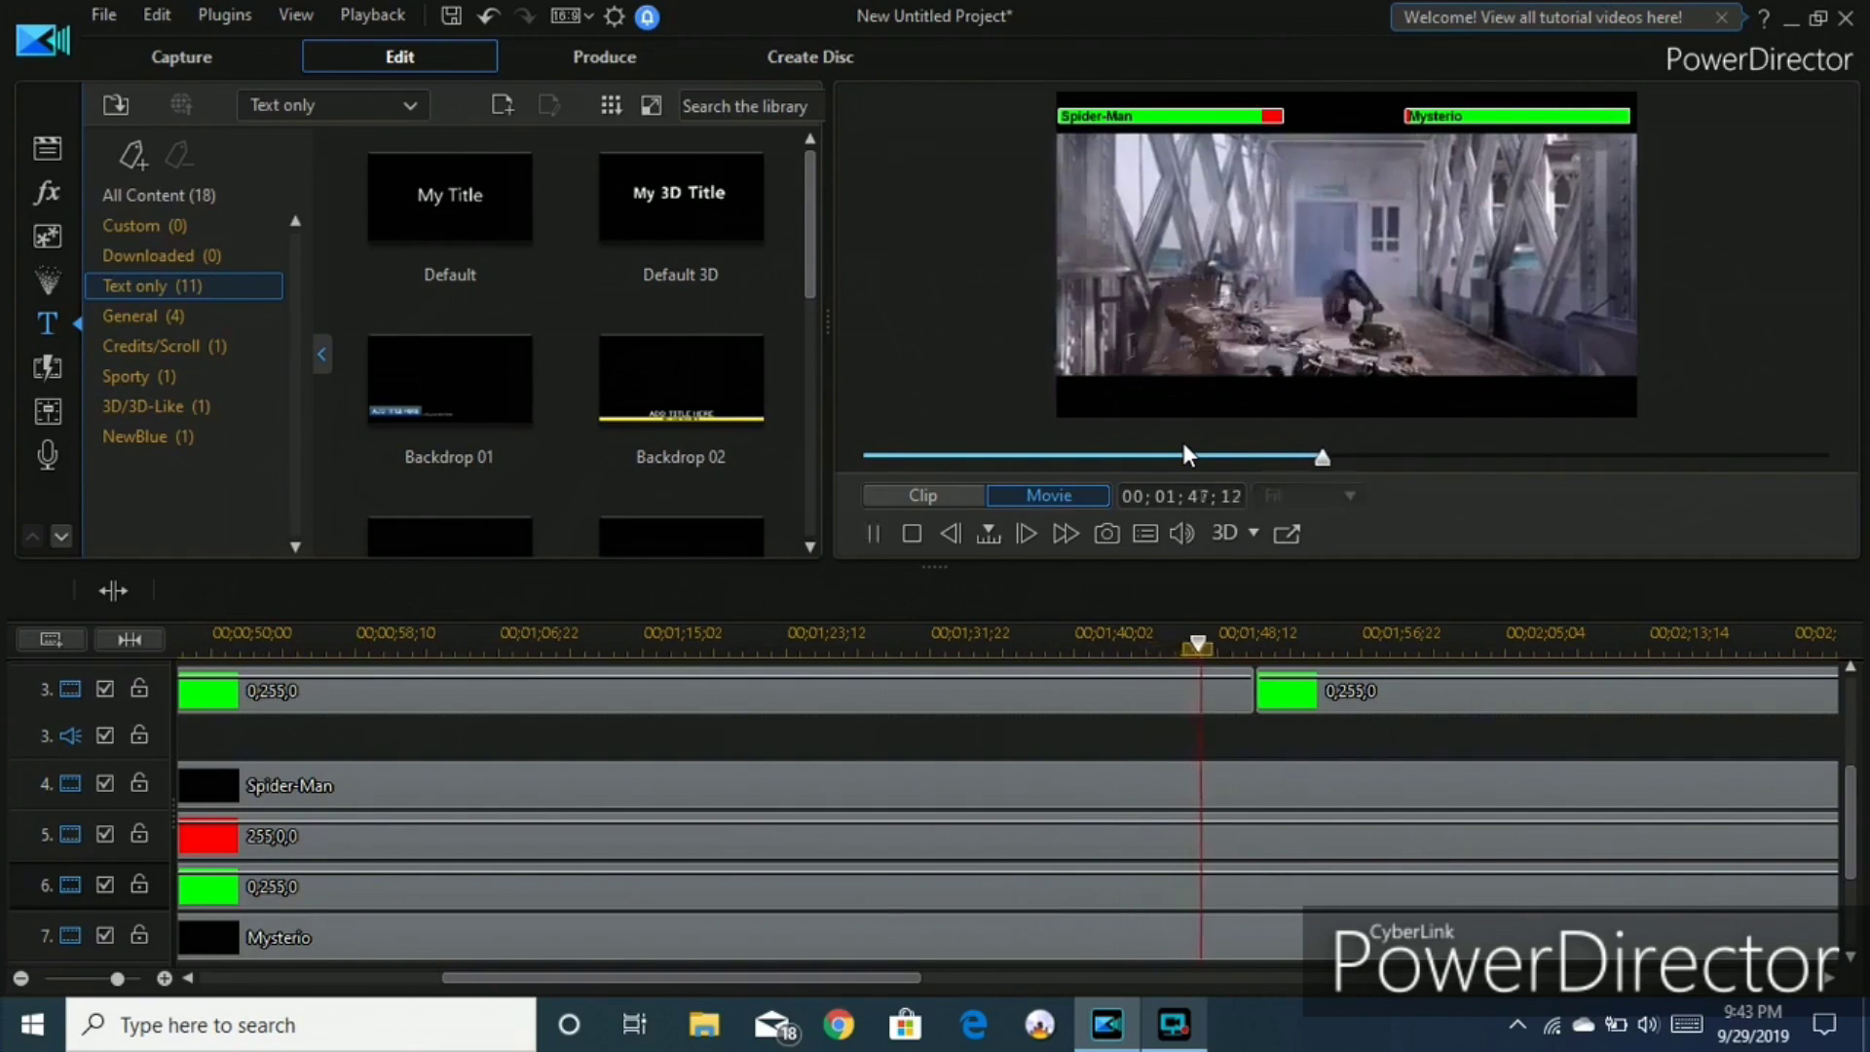
{"action": "right_click", "coordinate": [1201, 888]}
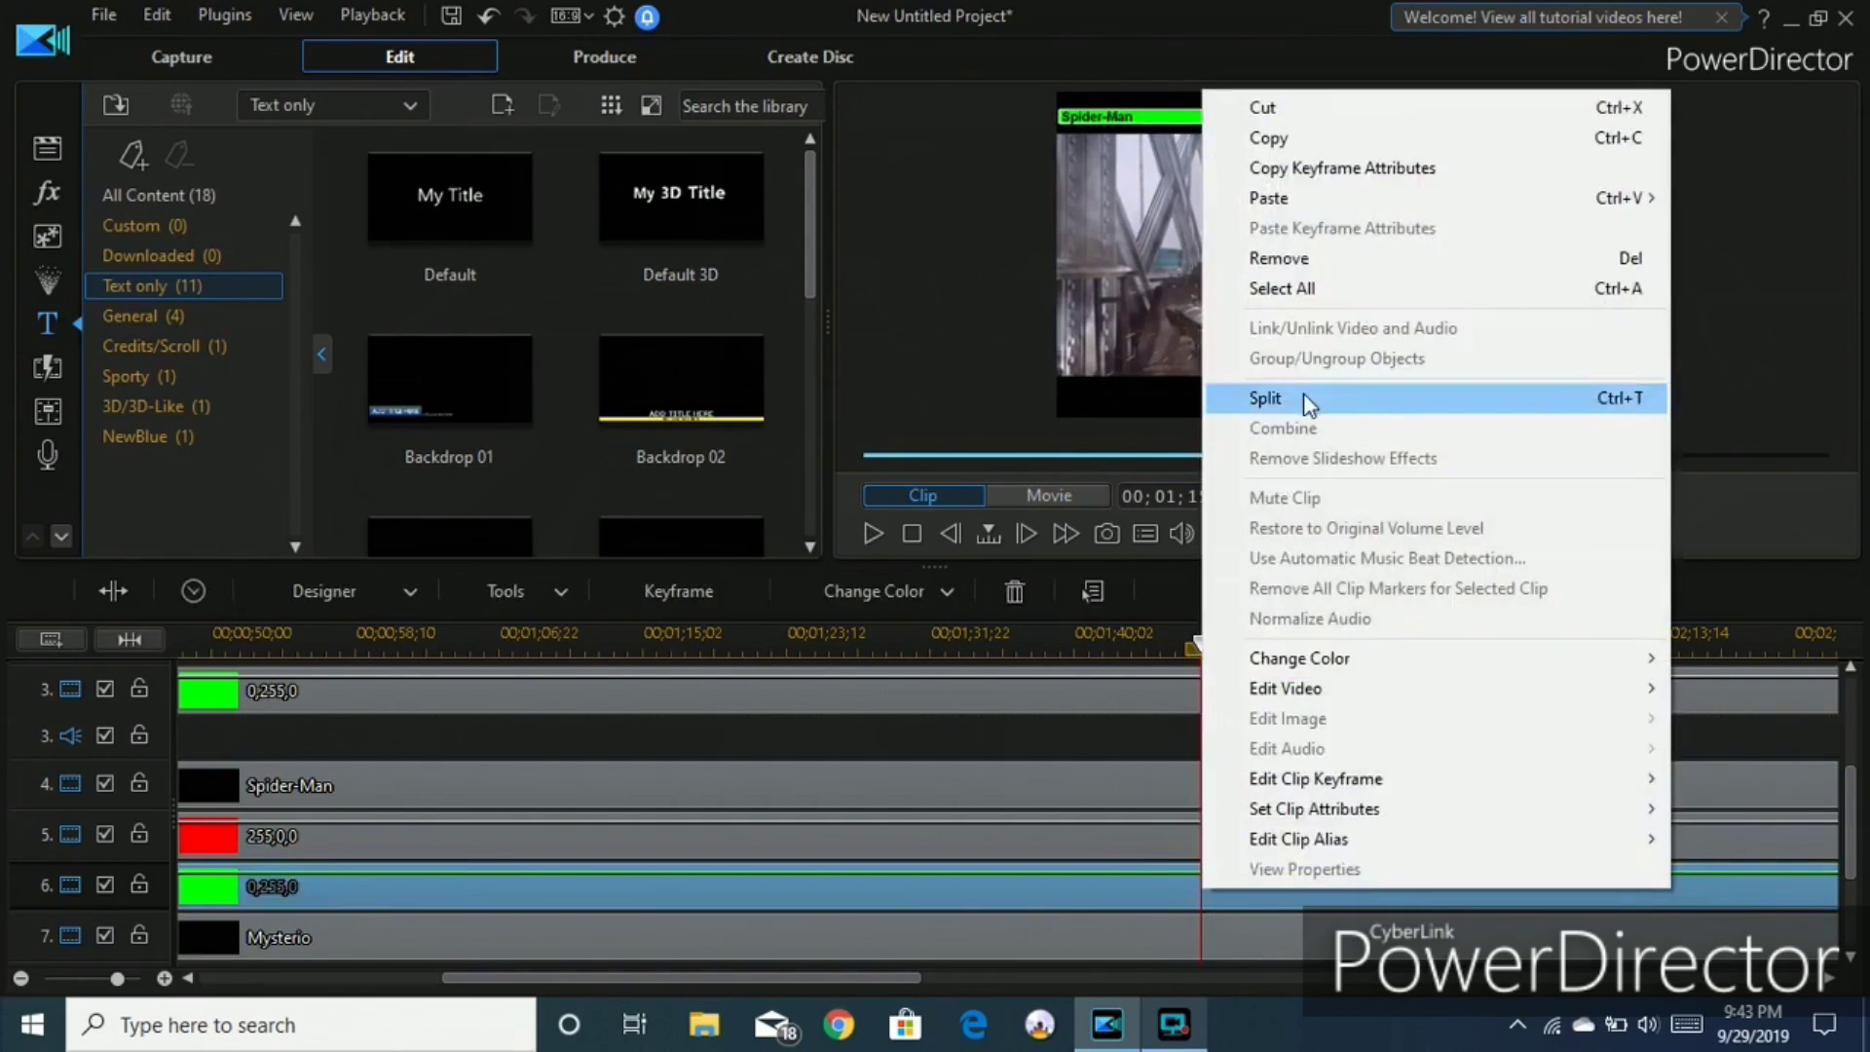
{"action": "left_click", "coordinate": [1307, 396]}
Copy the short green bar clip between the two long green clips on track 3, right after 00;00;40;22.
{"action": "left_click_drag", "start_coordinate": [827, 972], "coordinate": [632, 974]}
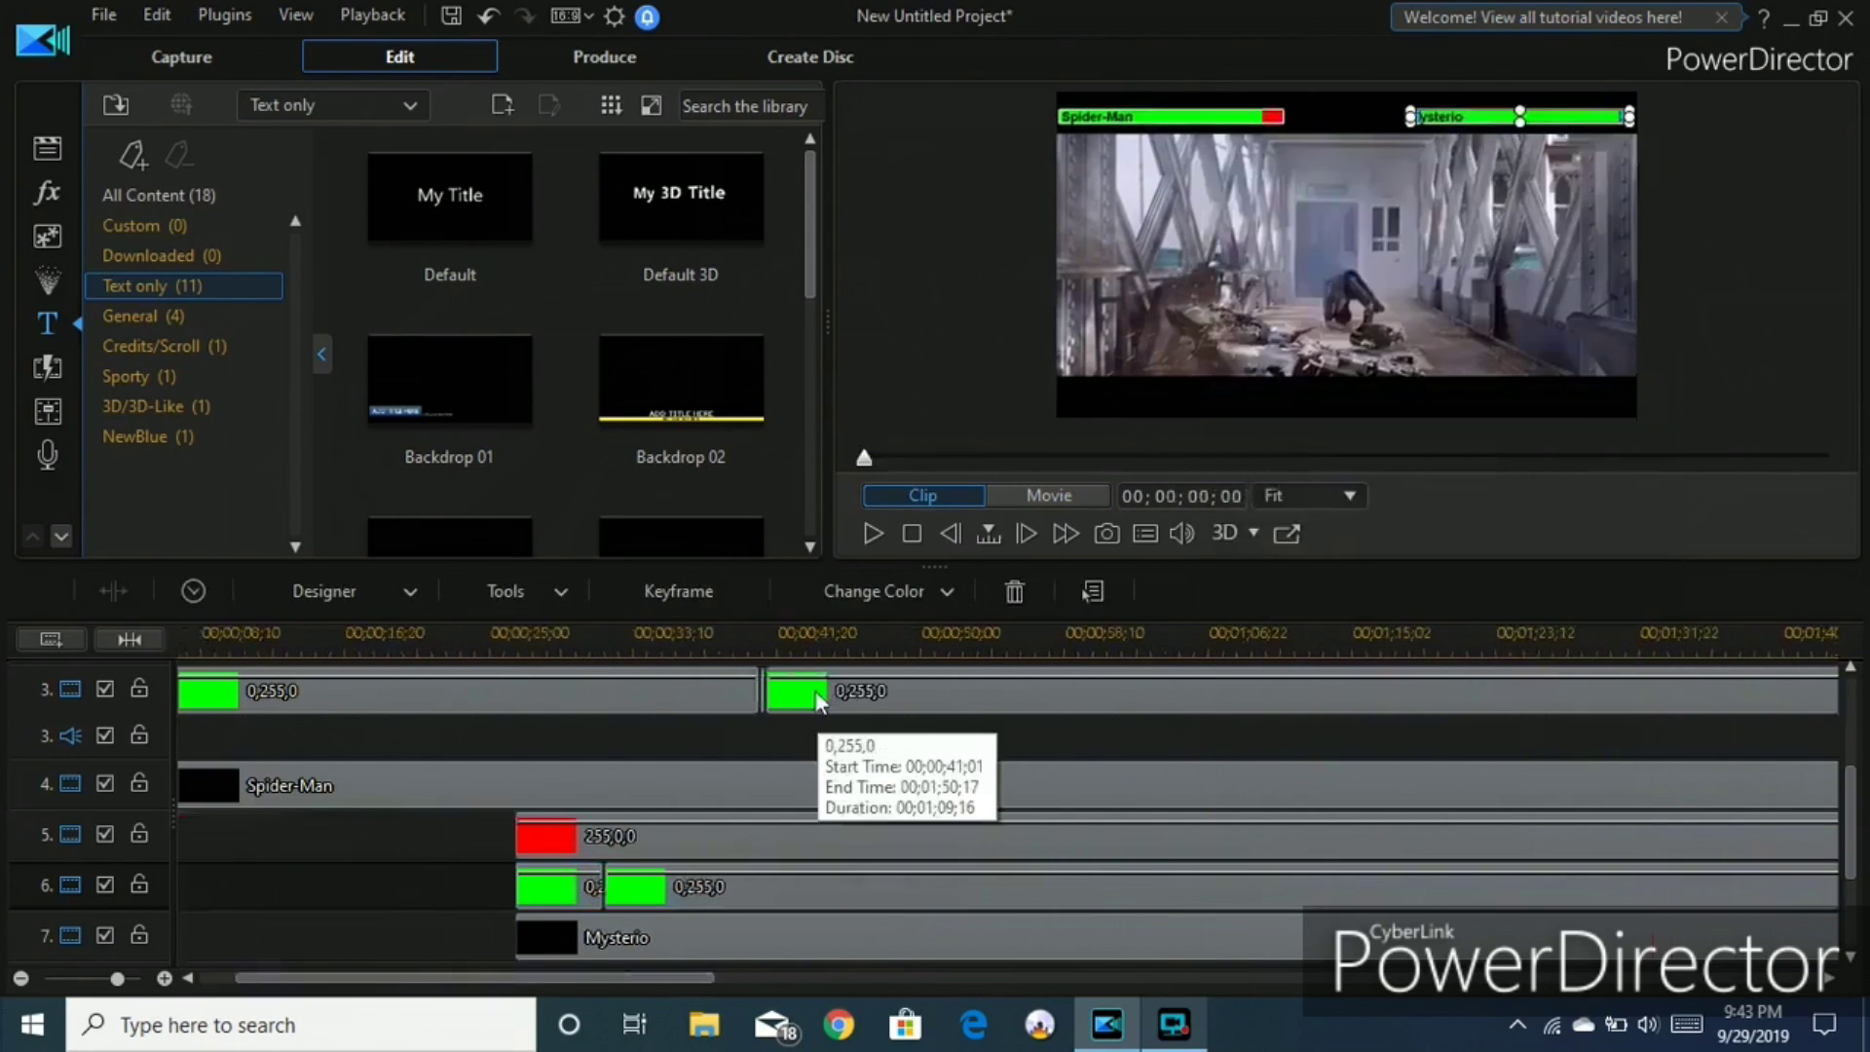
{"action": "left_click", "coordinate": [816, 699]}
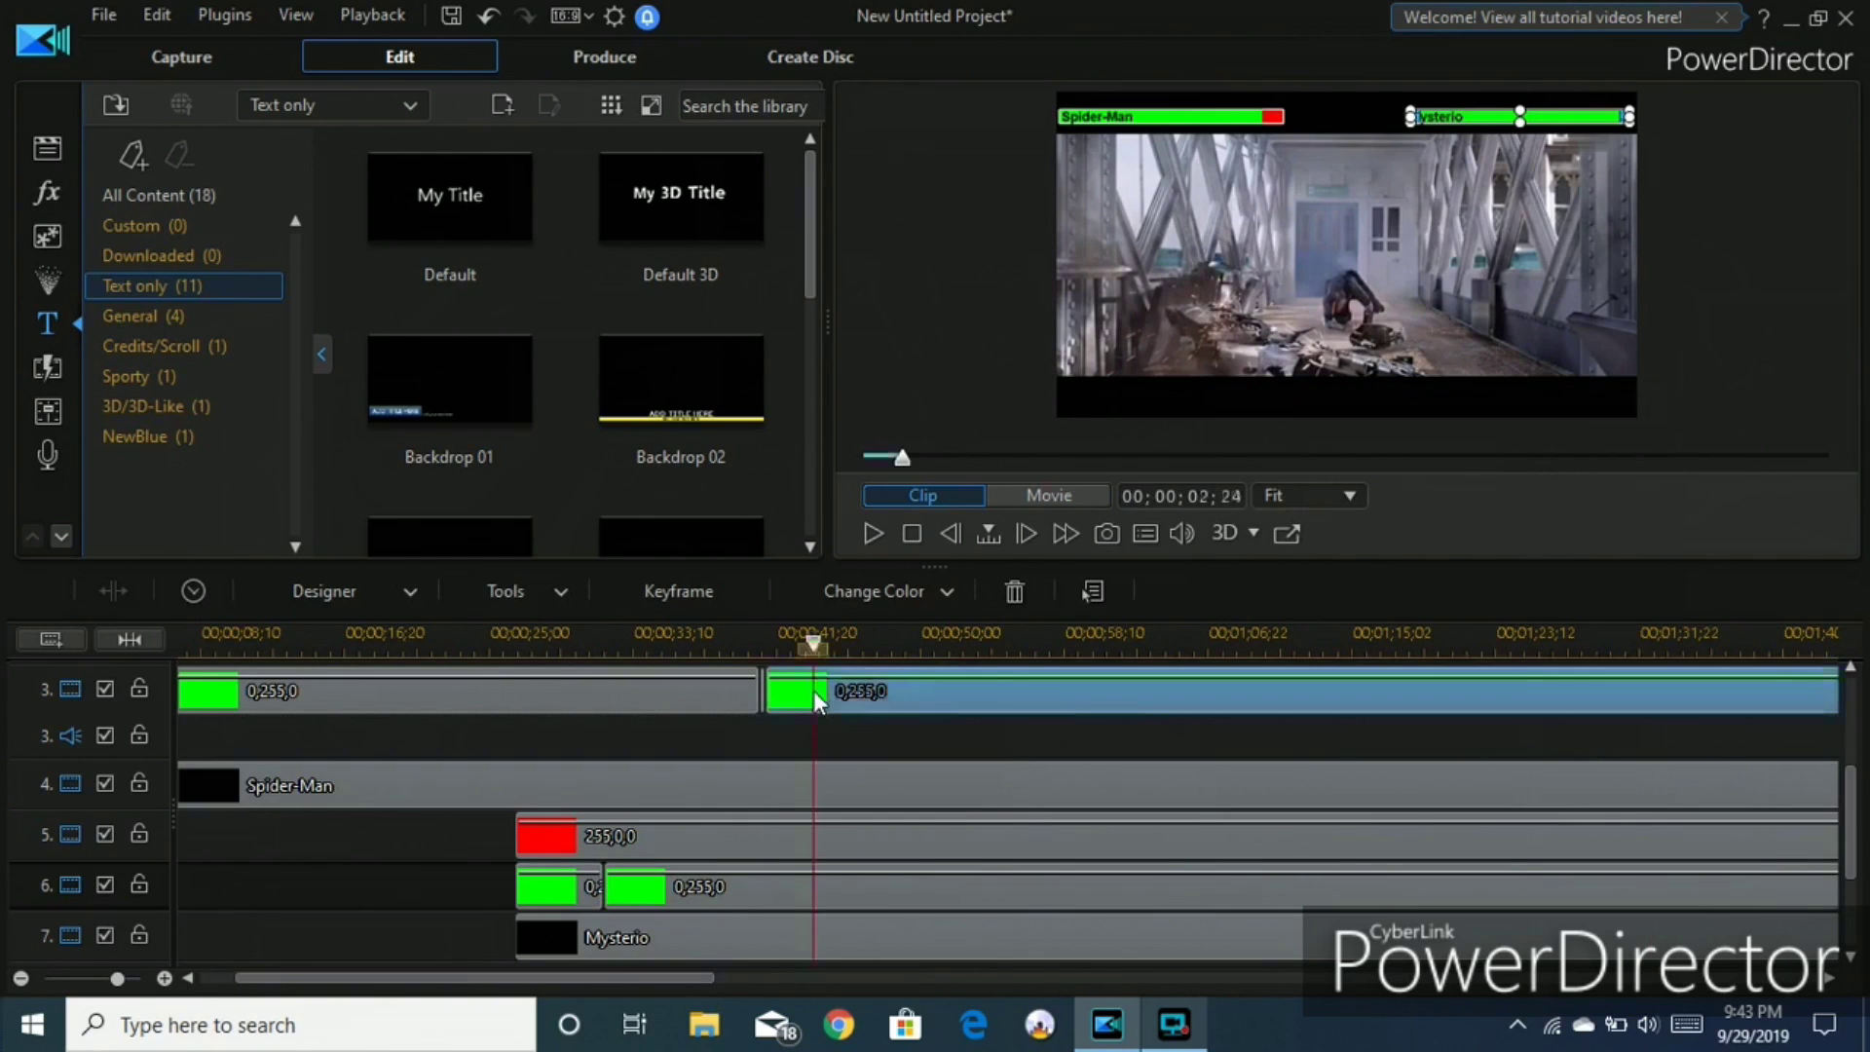
{"action": "left_click", "coordinate": [765, 711]}
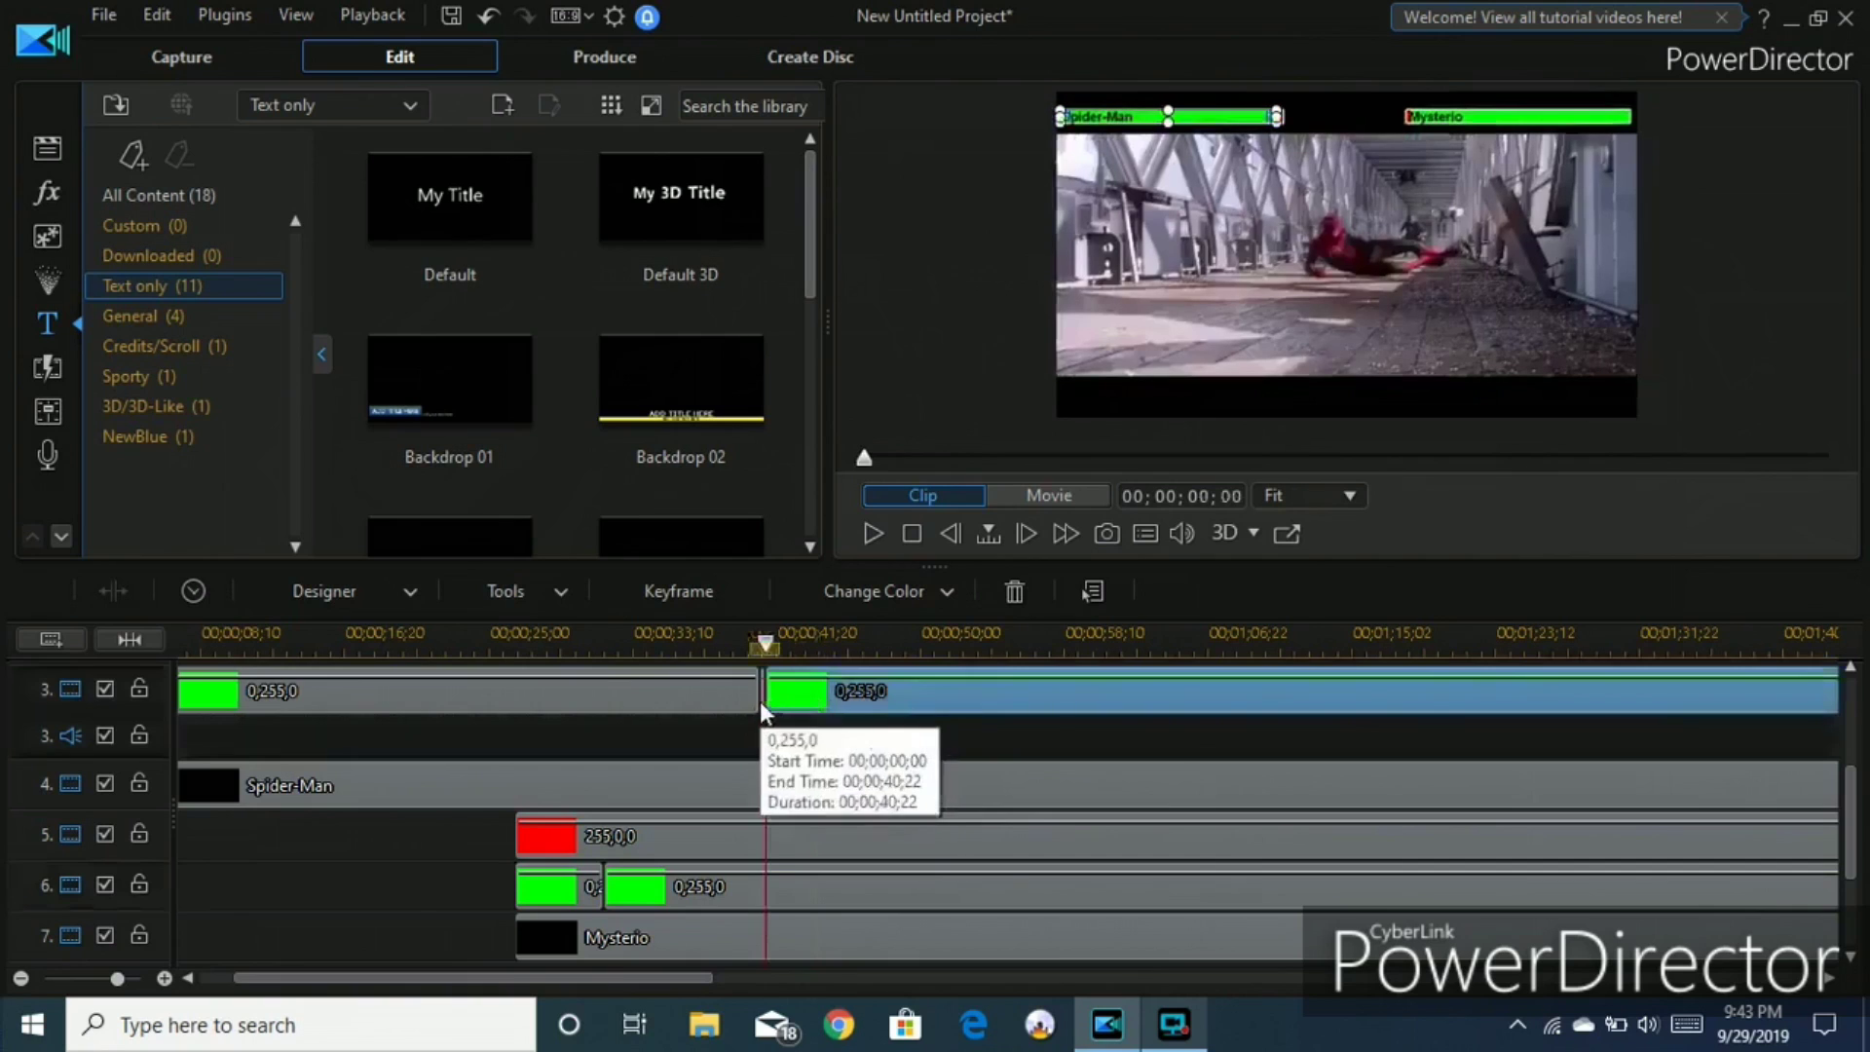
{"action": "left_click", "coordinate": [759, 701]}
{"action": "right_click", "coordinate": [762, 699]}
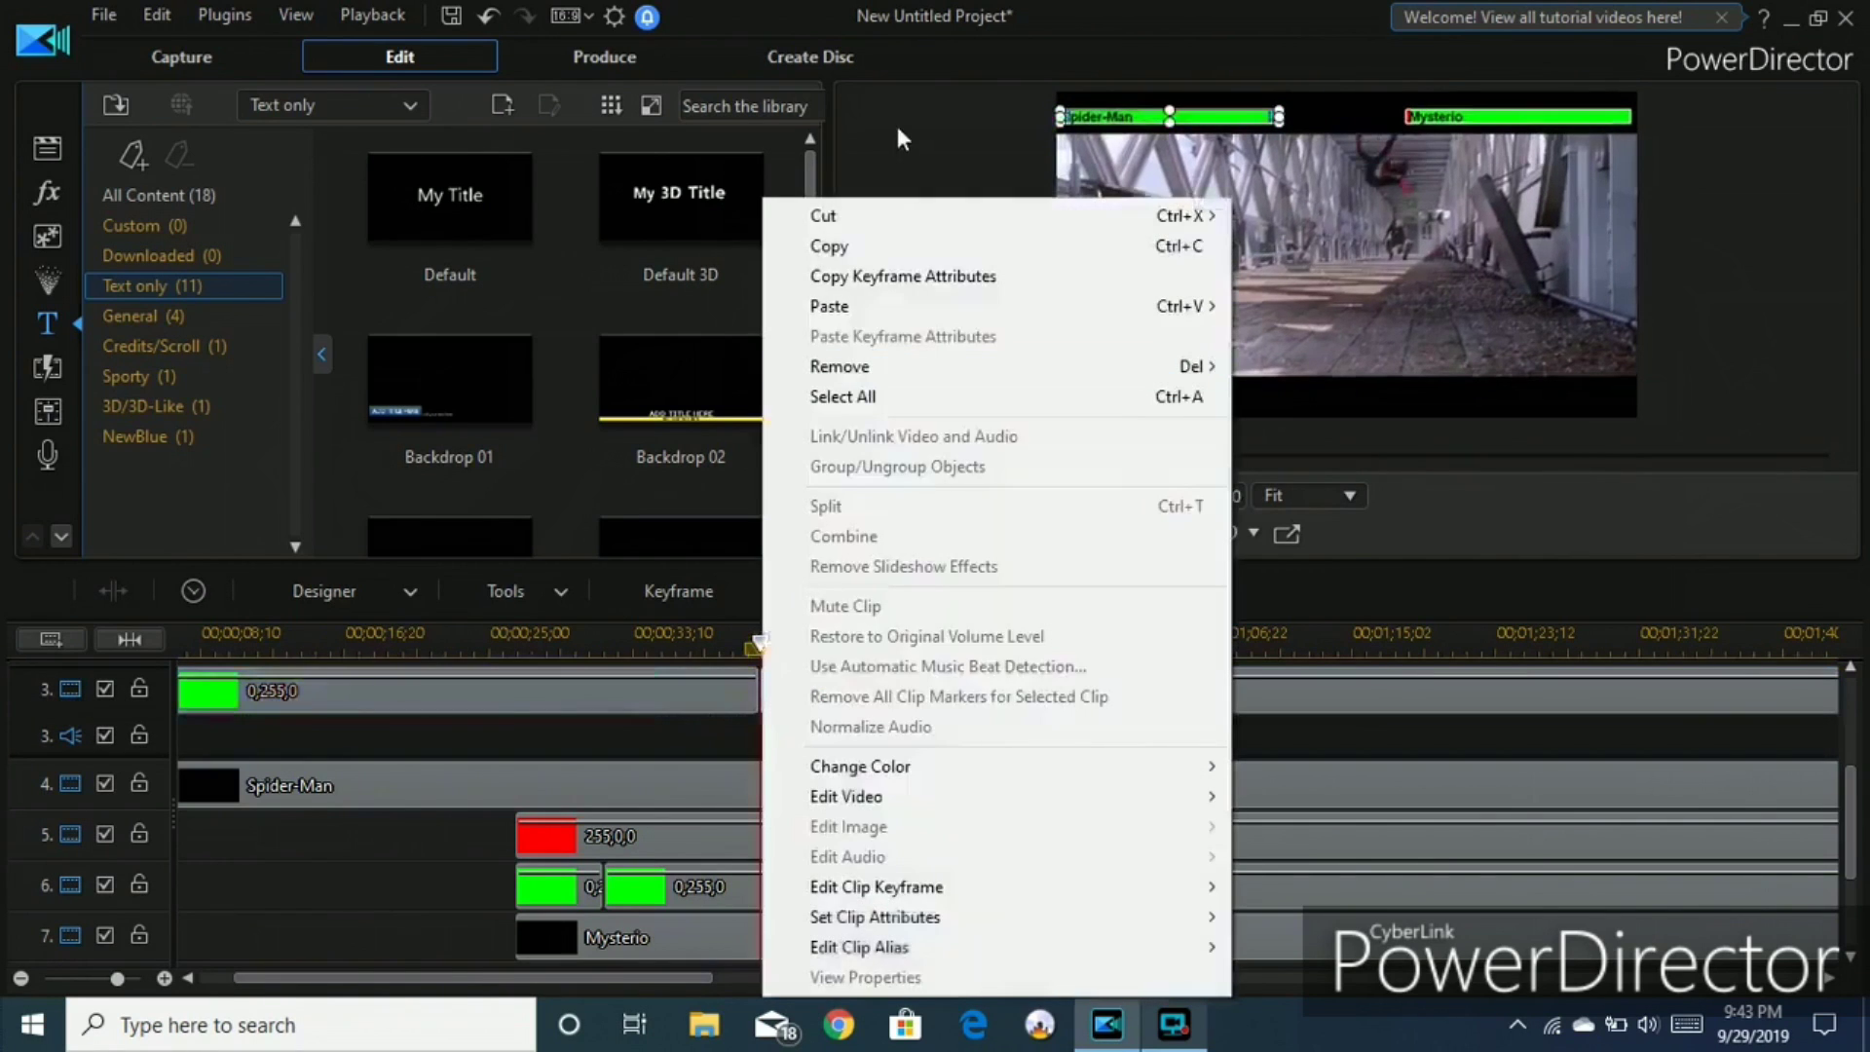
{"action": "left_click", "coordinate": [837, 243]}
Replace the green bar clip after the split at 00;01;47;12 on track 6 with the copied short clip.
{"action": "left_click_drag", "start_coordinate": [654, 978], "coordinate": [927, 956]}
{"action": "left_click", "coordinate": [1013, 879]}
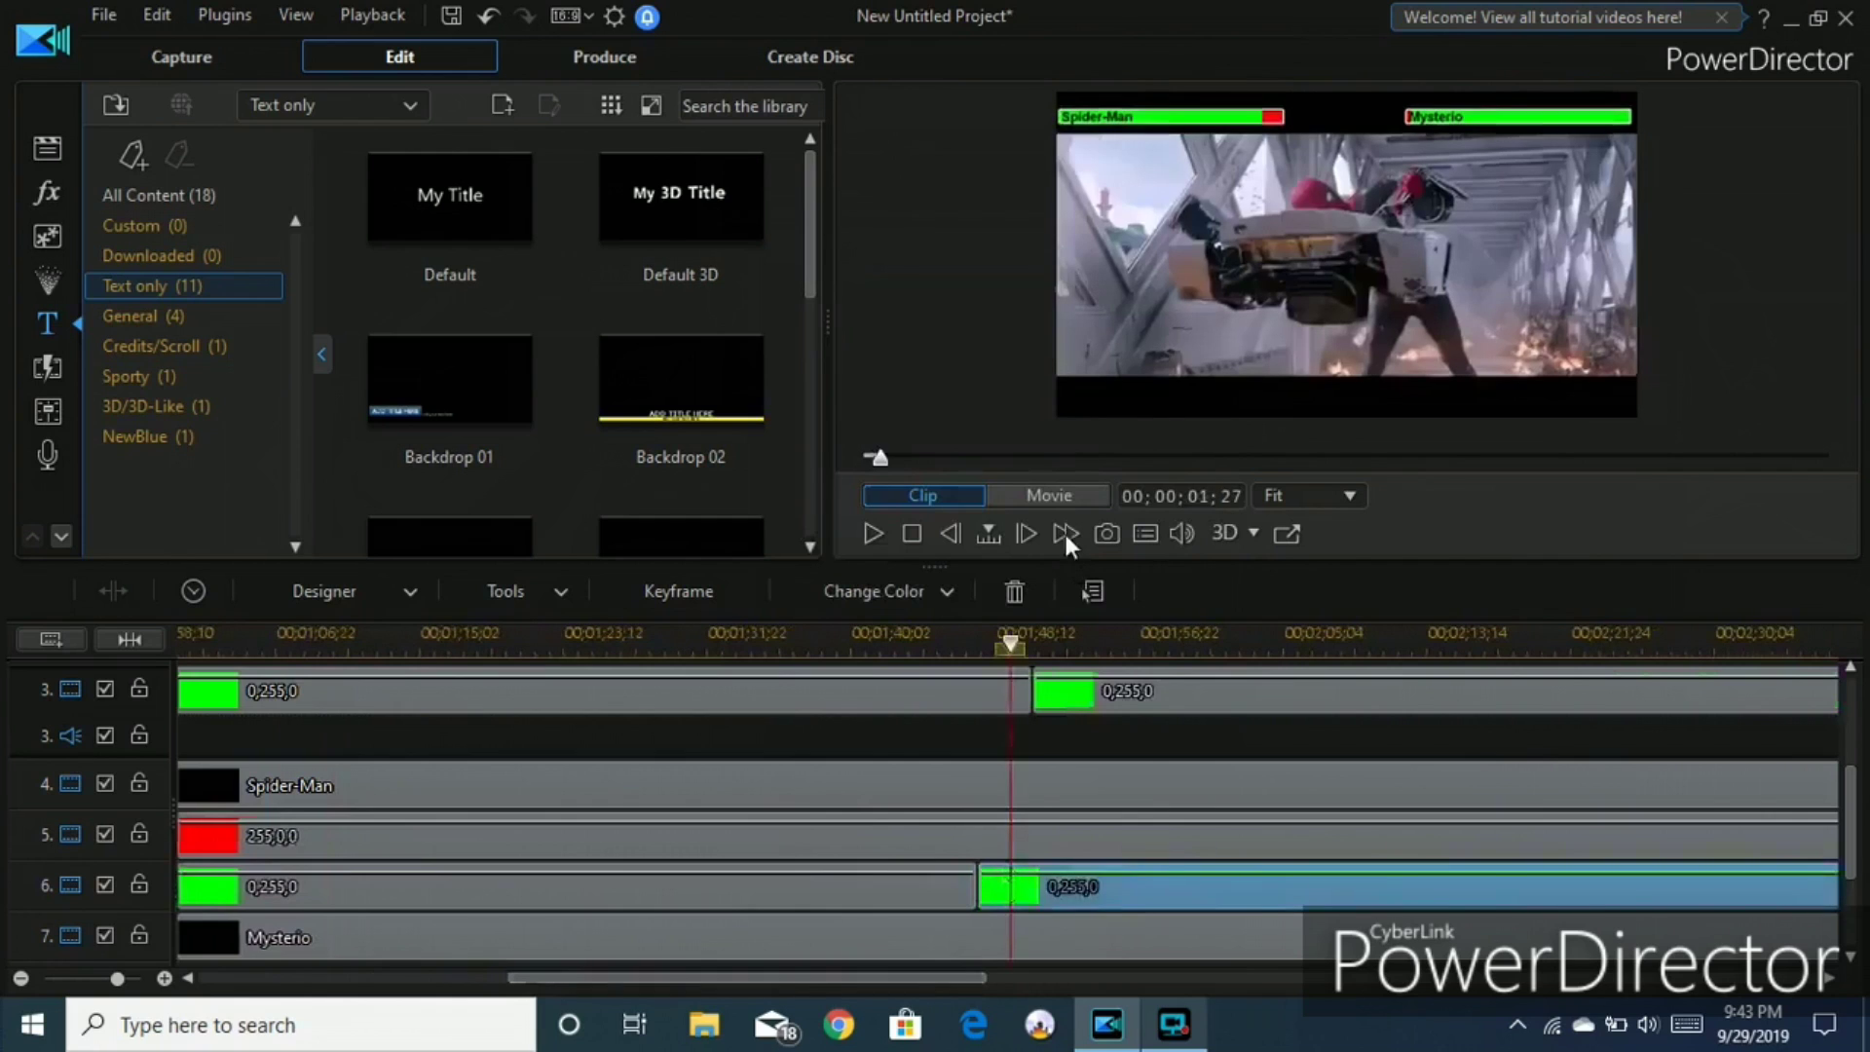
{"action": "left_click_drag", "start_coordinate": [875, 458], "coordinate": [851, 460]}
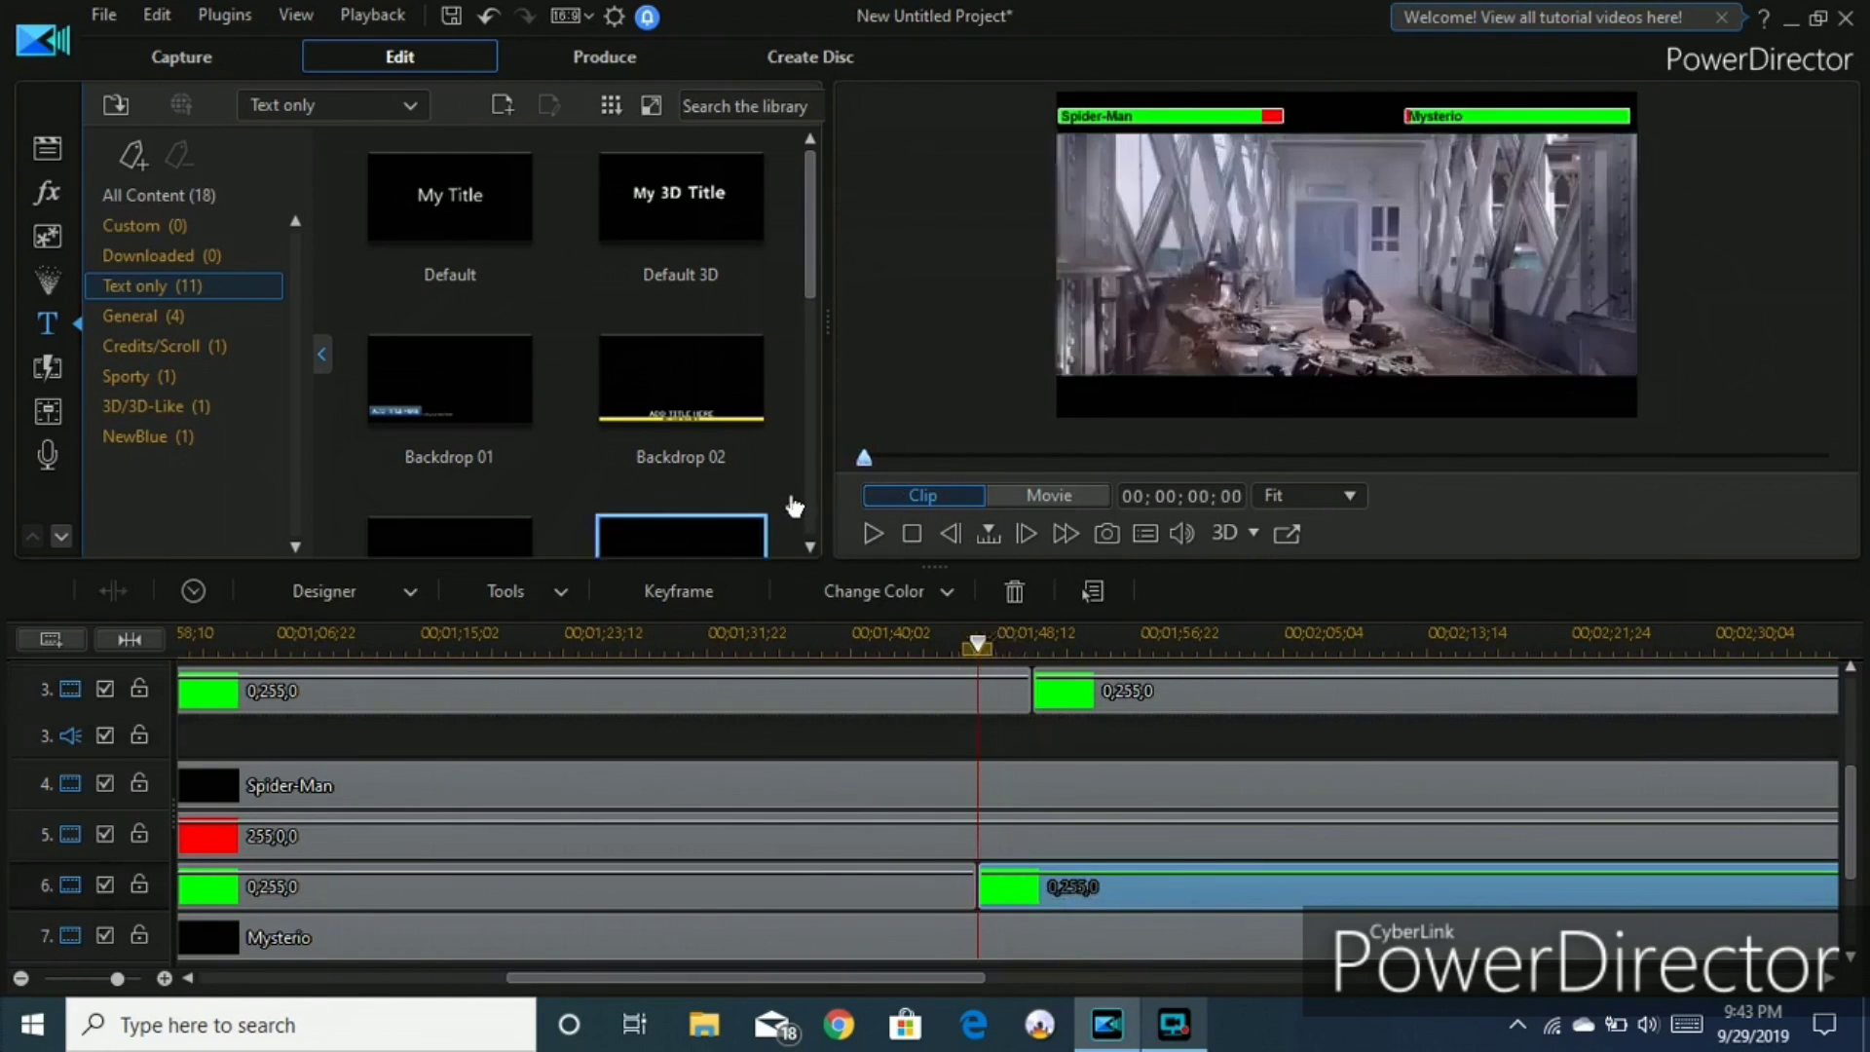
{"action": "key", "text": "Delete"}
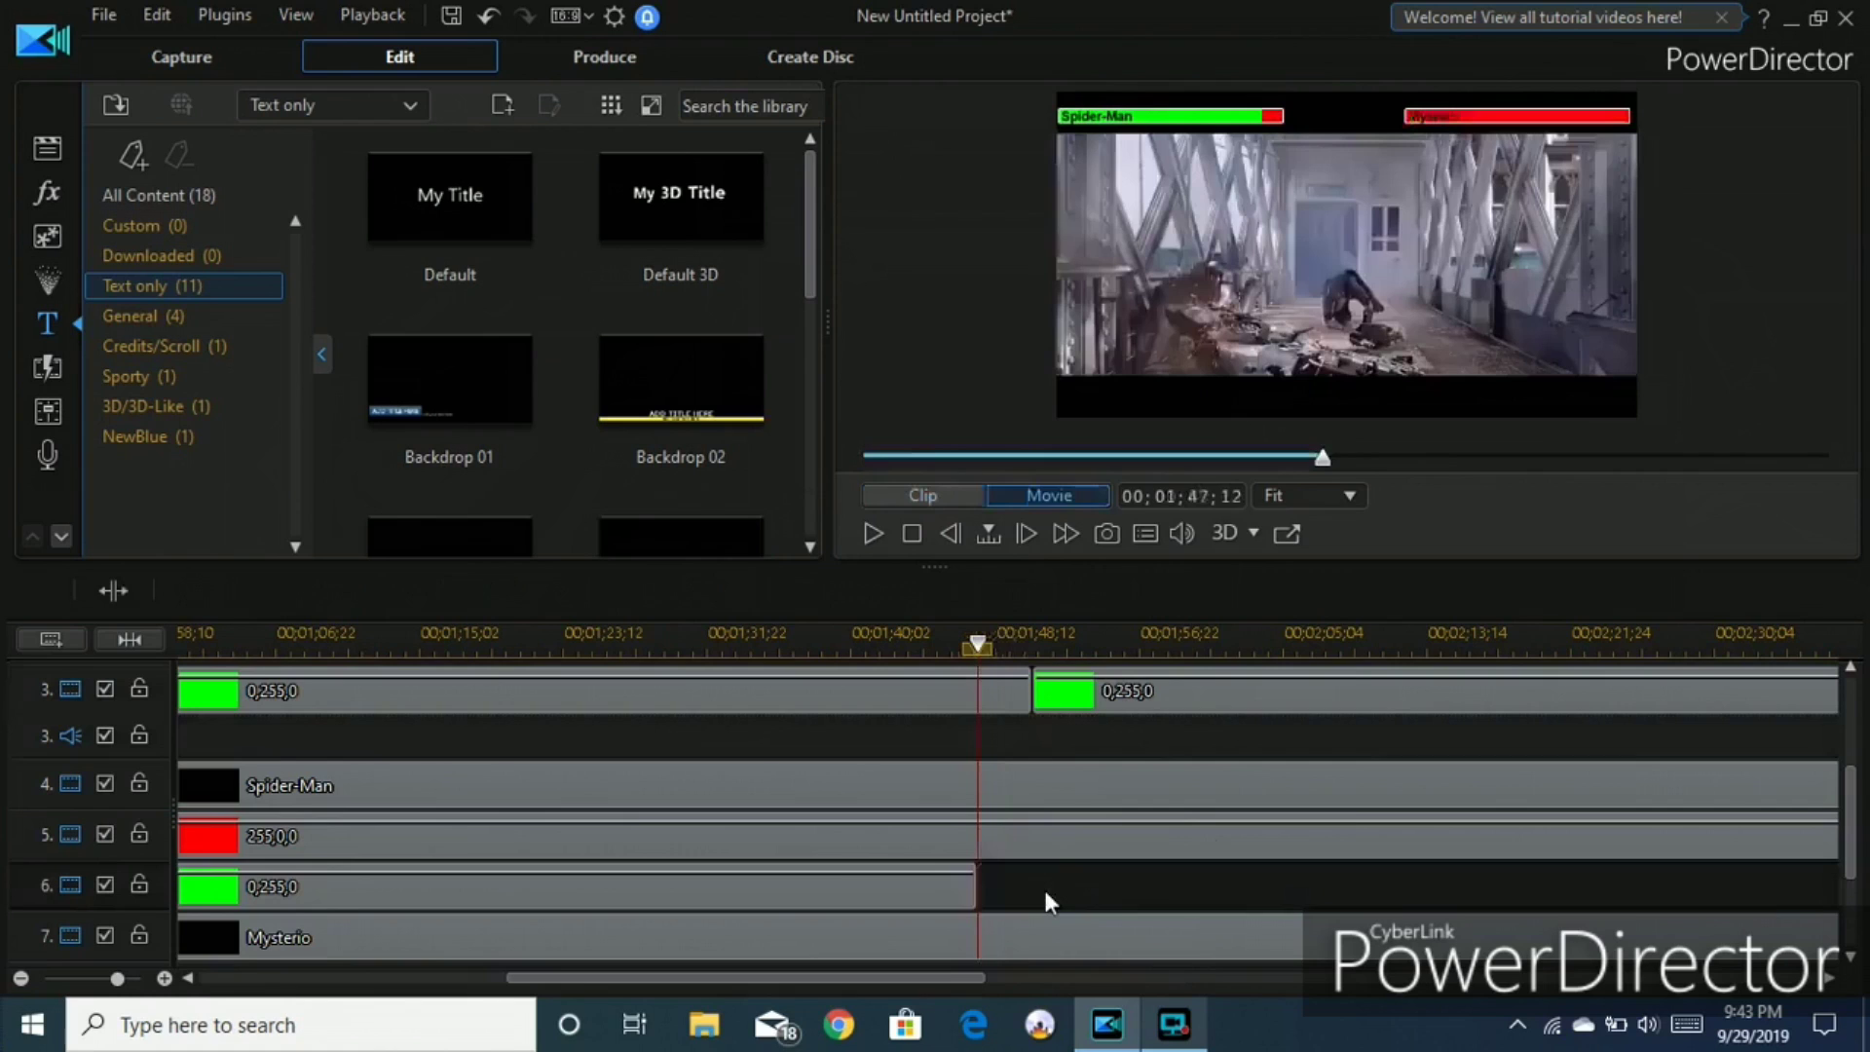
{"action": "right_click", "coordinate": [1045, 890]}
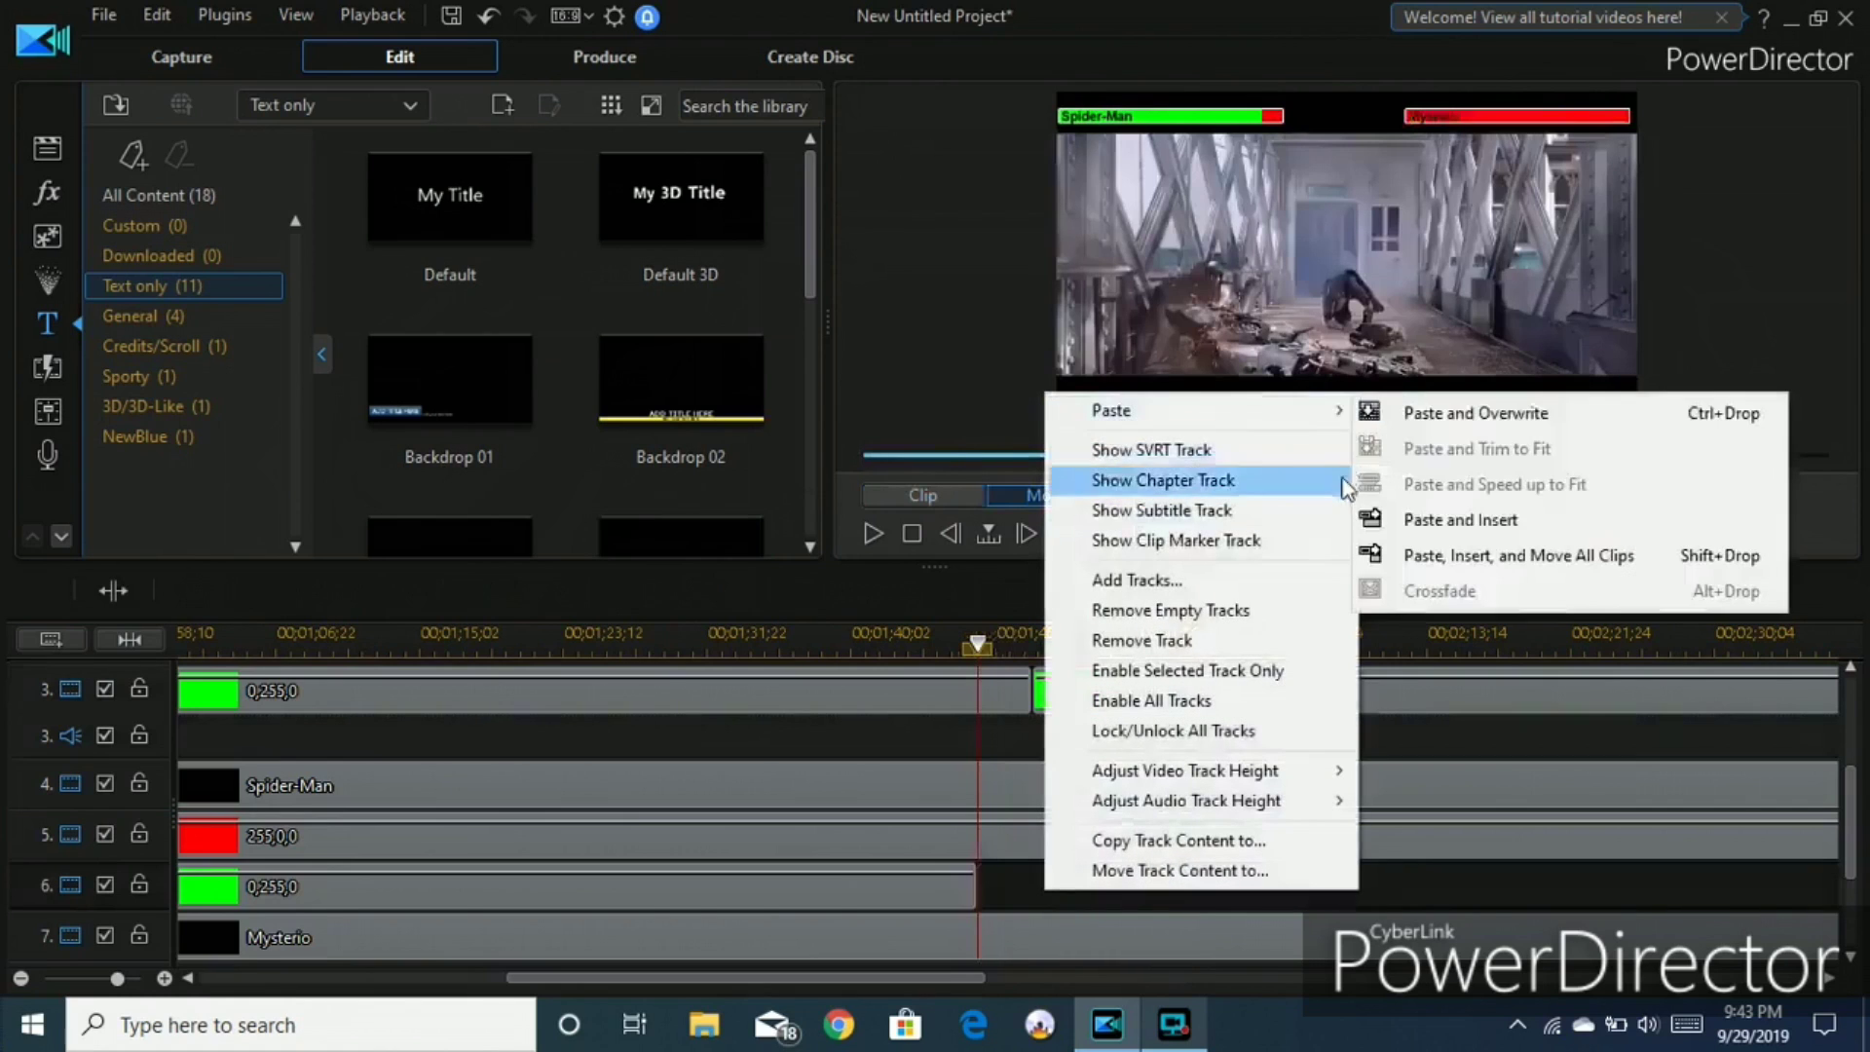
{"action": "left_click", "coordinate": [1381, 509]}
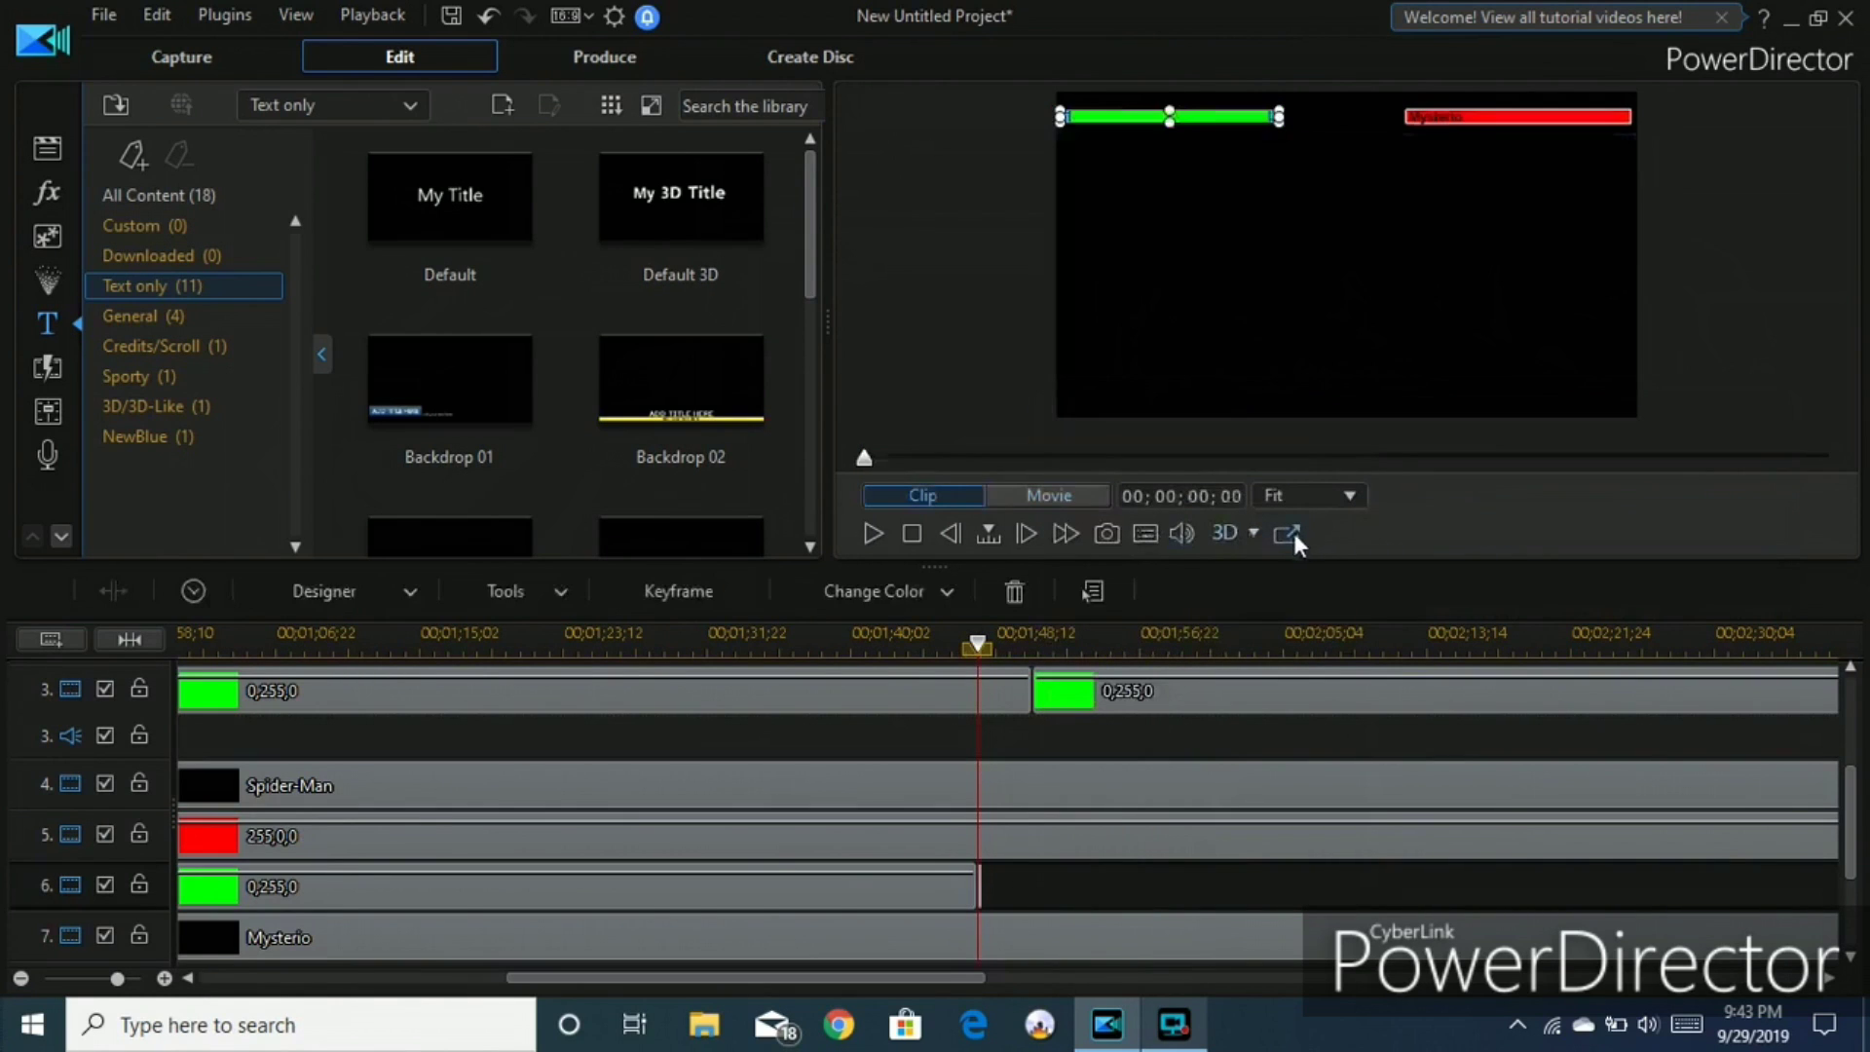
Move the newly pasted green bar from Spider-Man's side onto Mysterio's red bar in the enlarged preview.
{"action": "key", "text": "ctrl+alt+u"}
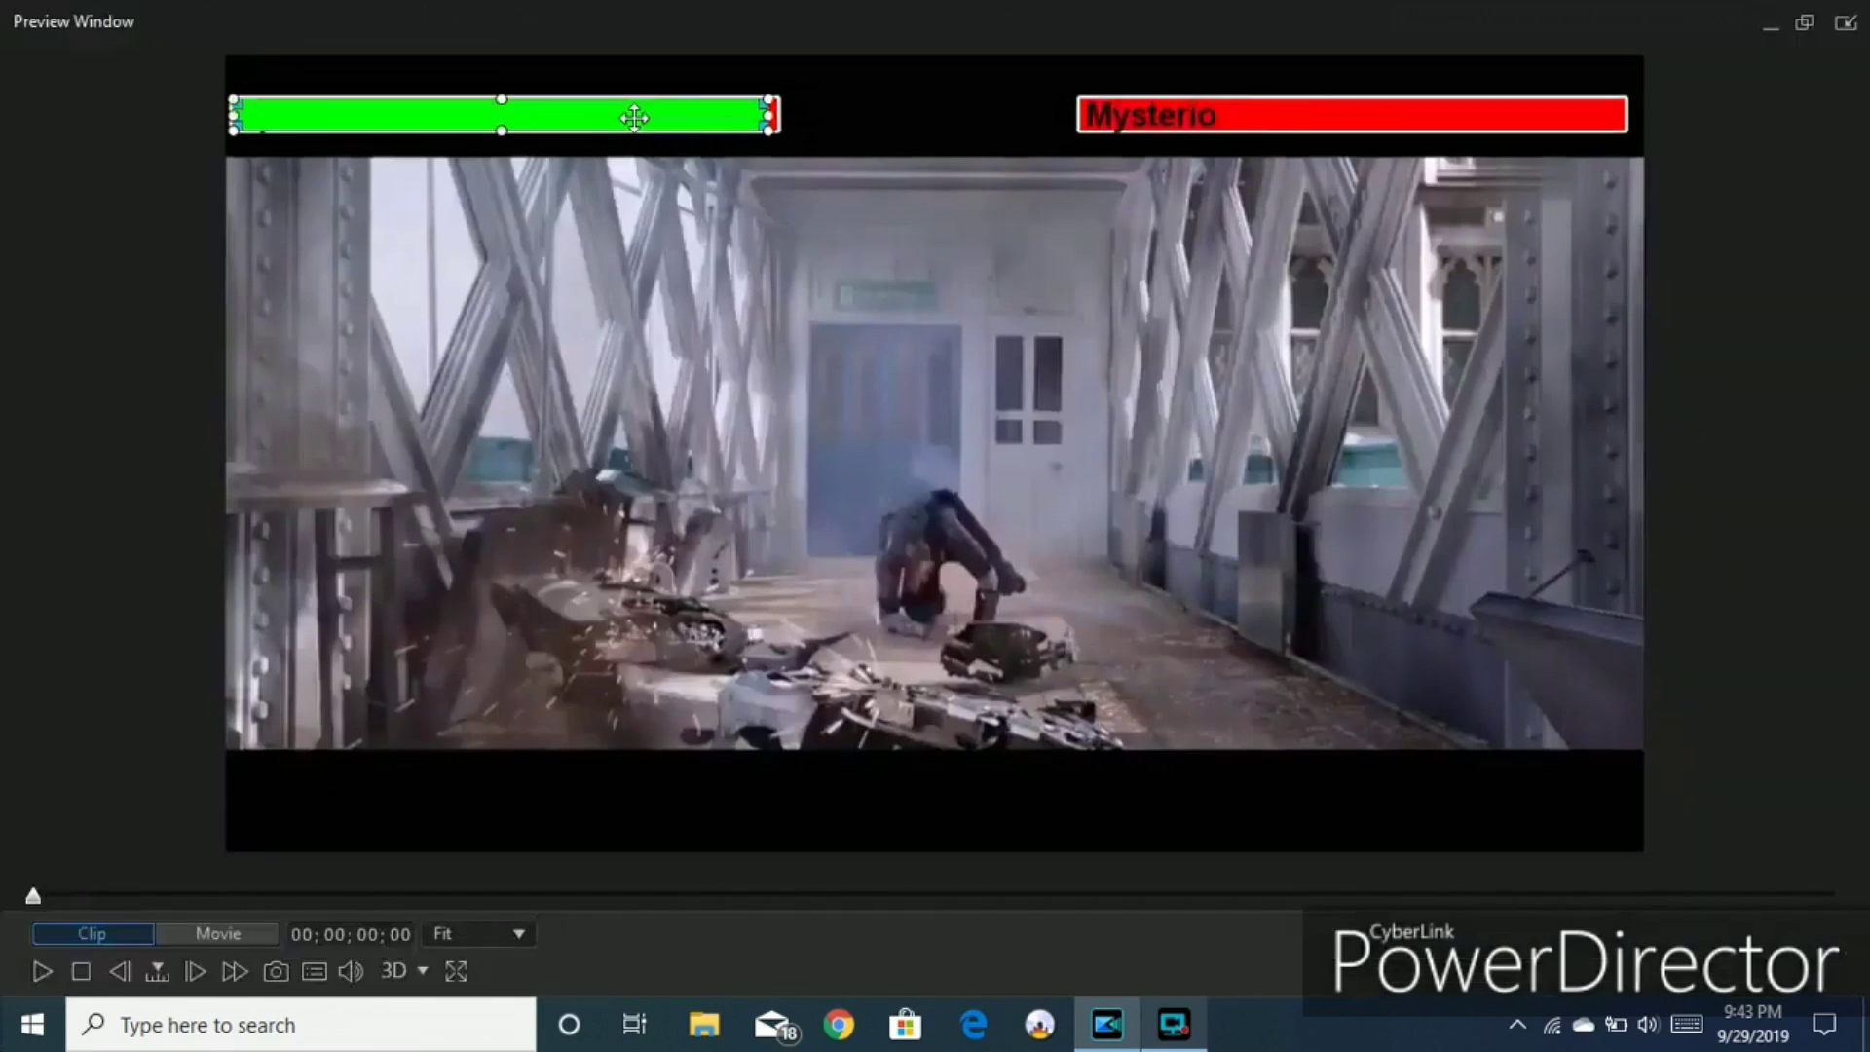
{"action": "mouse_move", "coordinate": [675, 130]}
{"action": "left_mouse_down"}
{"action": "mouse_move", "coordinate": [1578, 97]}
{"action": "mouse_move", "coordinate": [1497, 128]}
{"action": "left_mouse_up"}
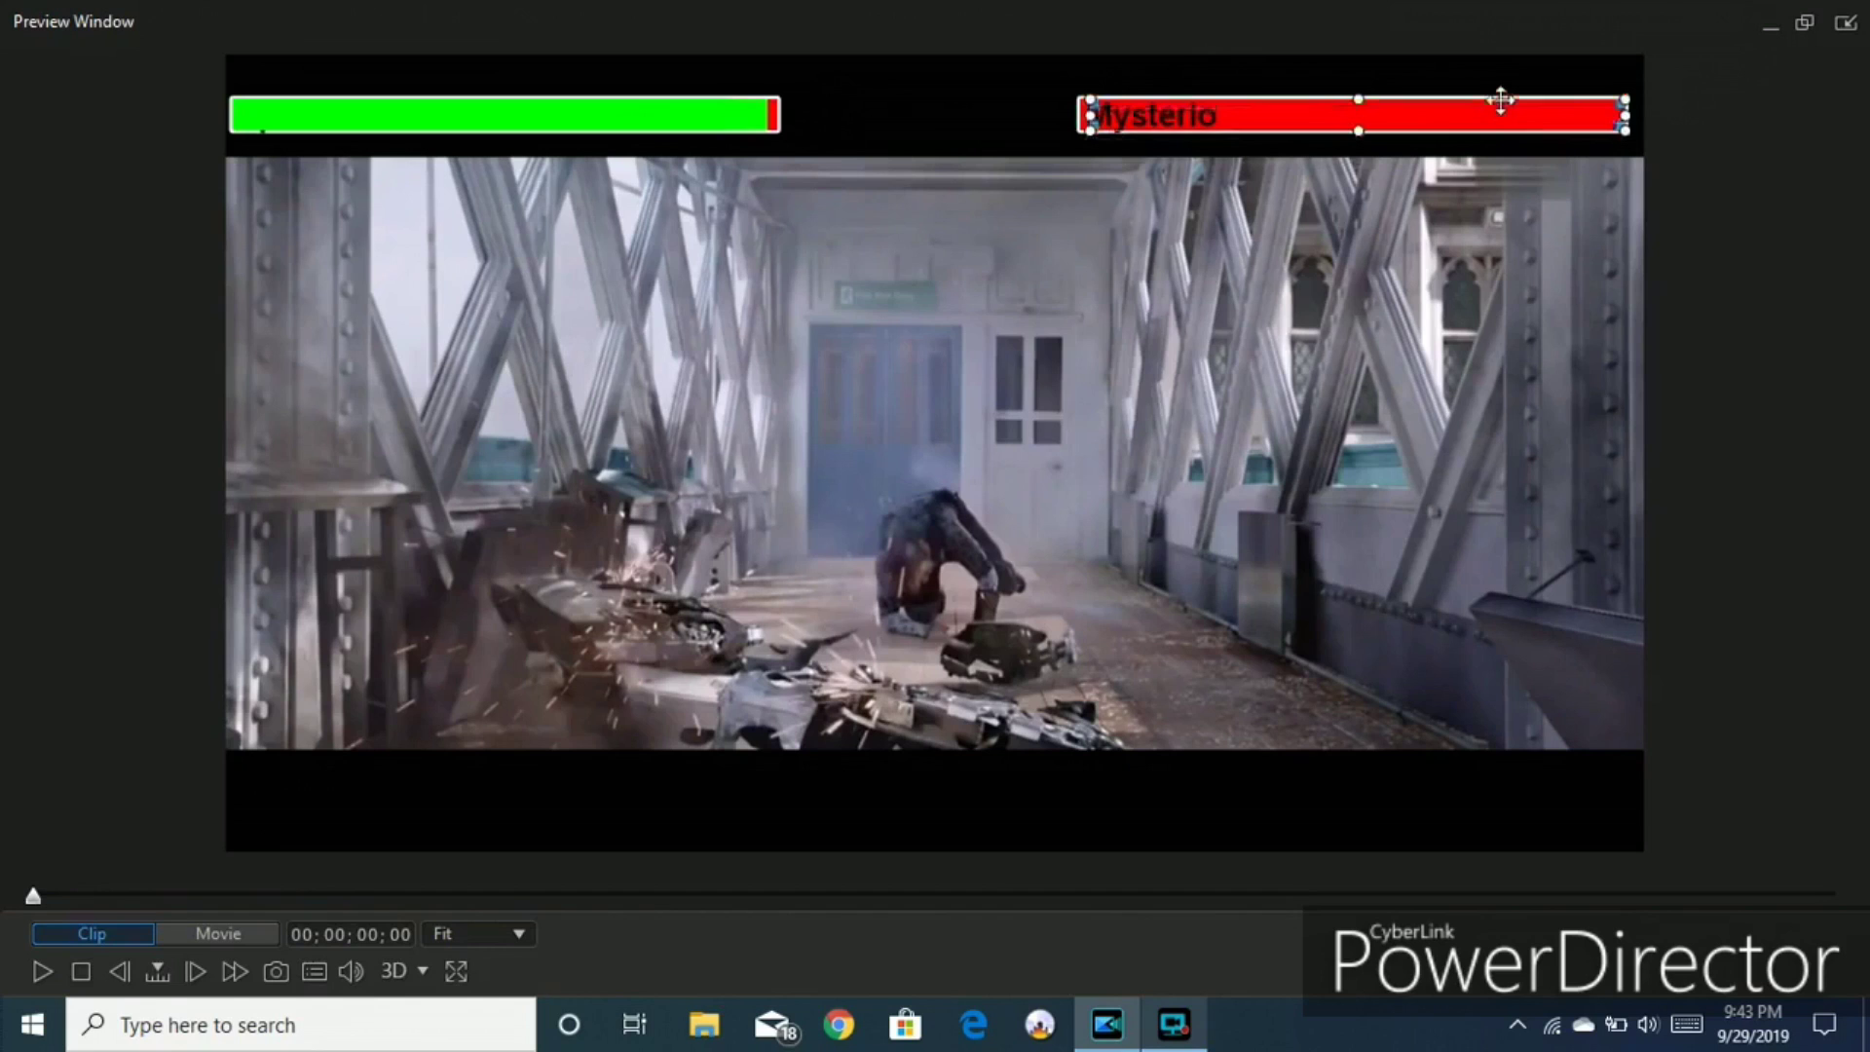
{"action": "left_click", "coordinate": [1072, 388]}
Play back the health bar change around 00;01;47;12 in the enlarged preview and dock the preview window.
{"action": "key", "text": "space"}
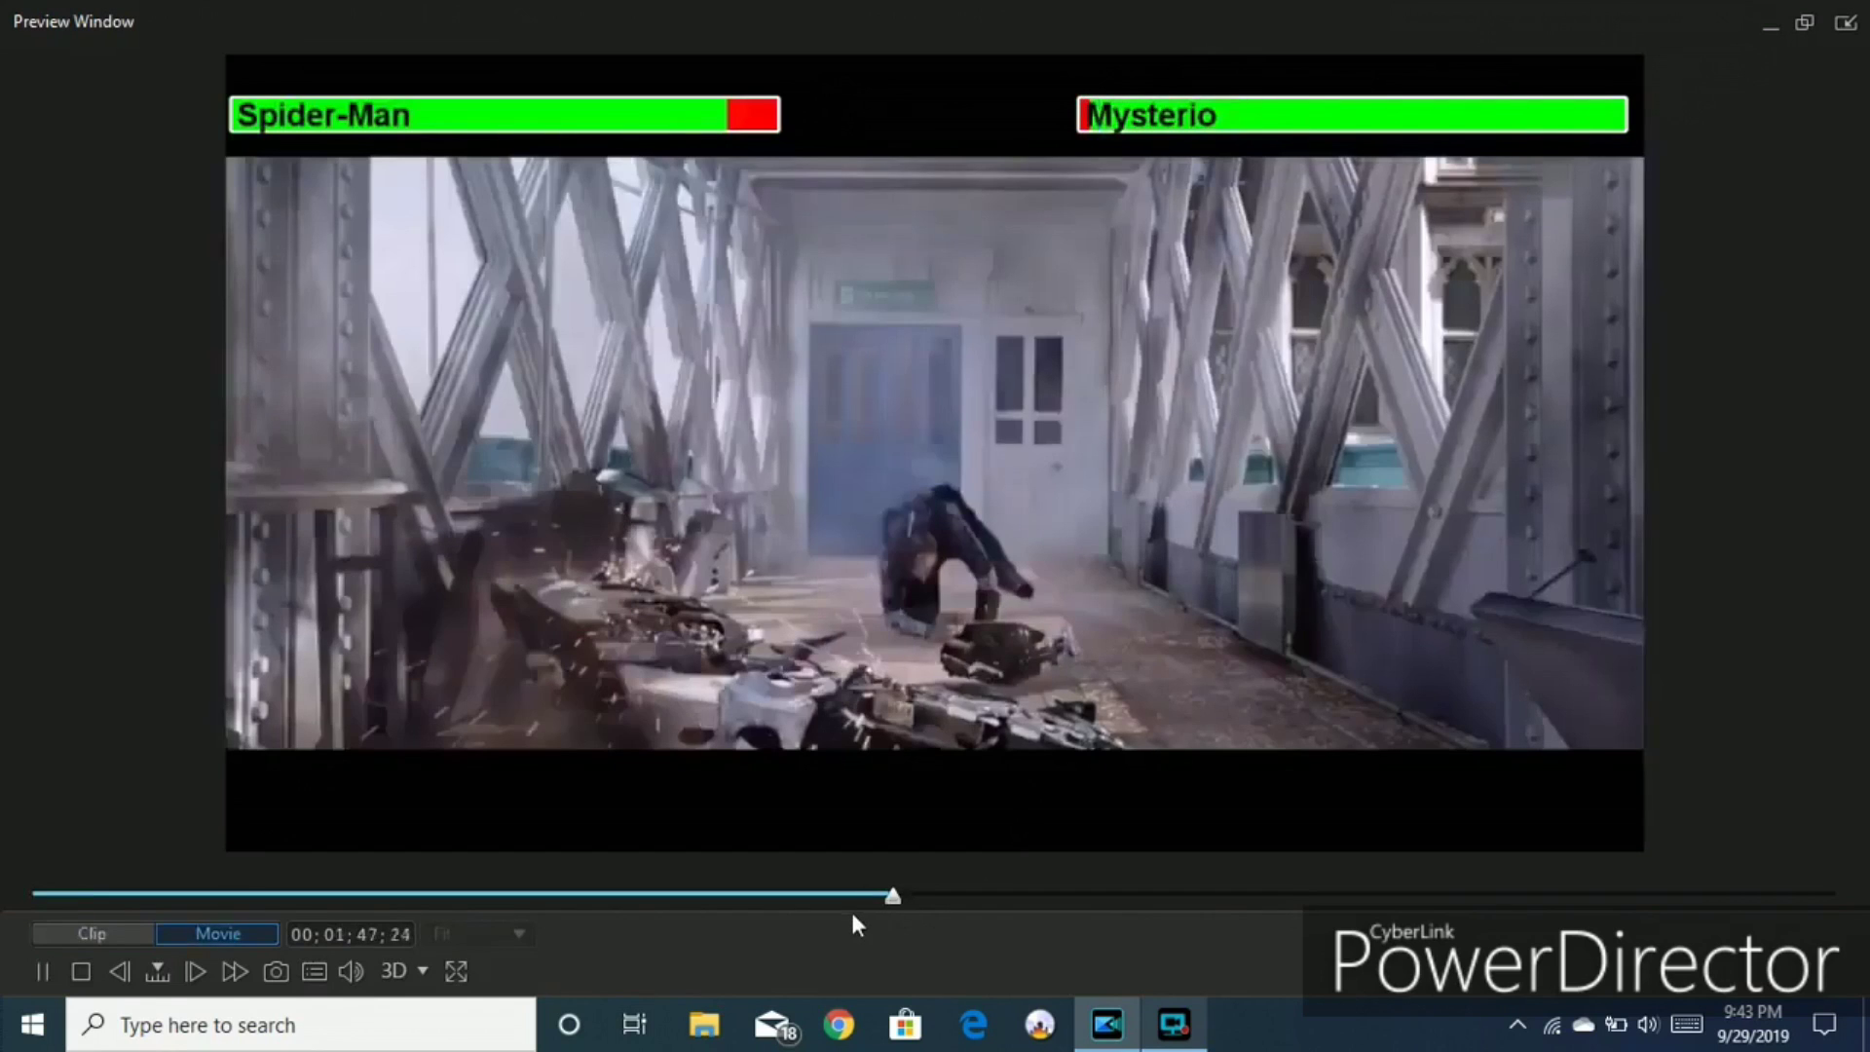
{"action": "left_click", "coordinate": [852, 913]}
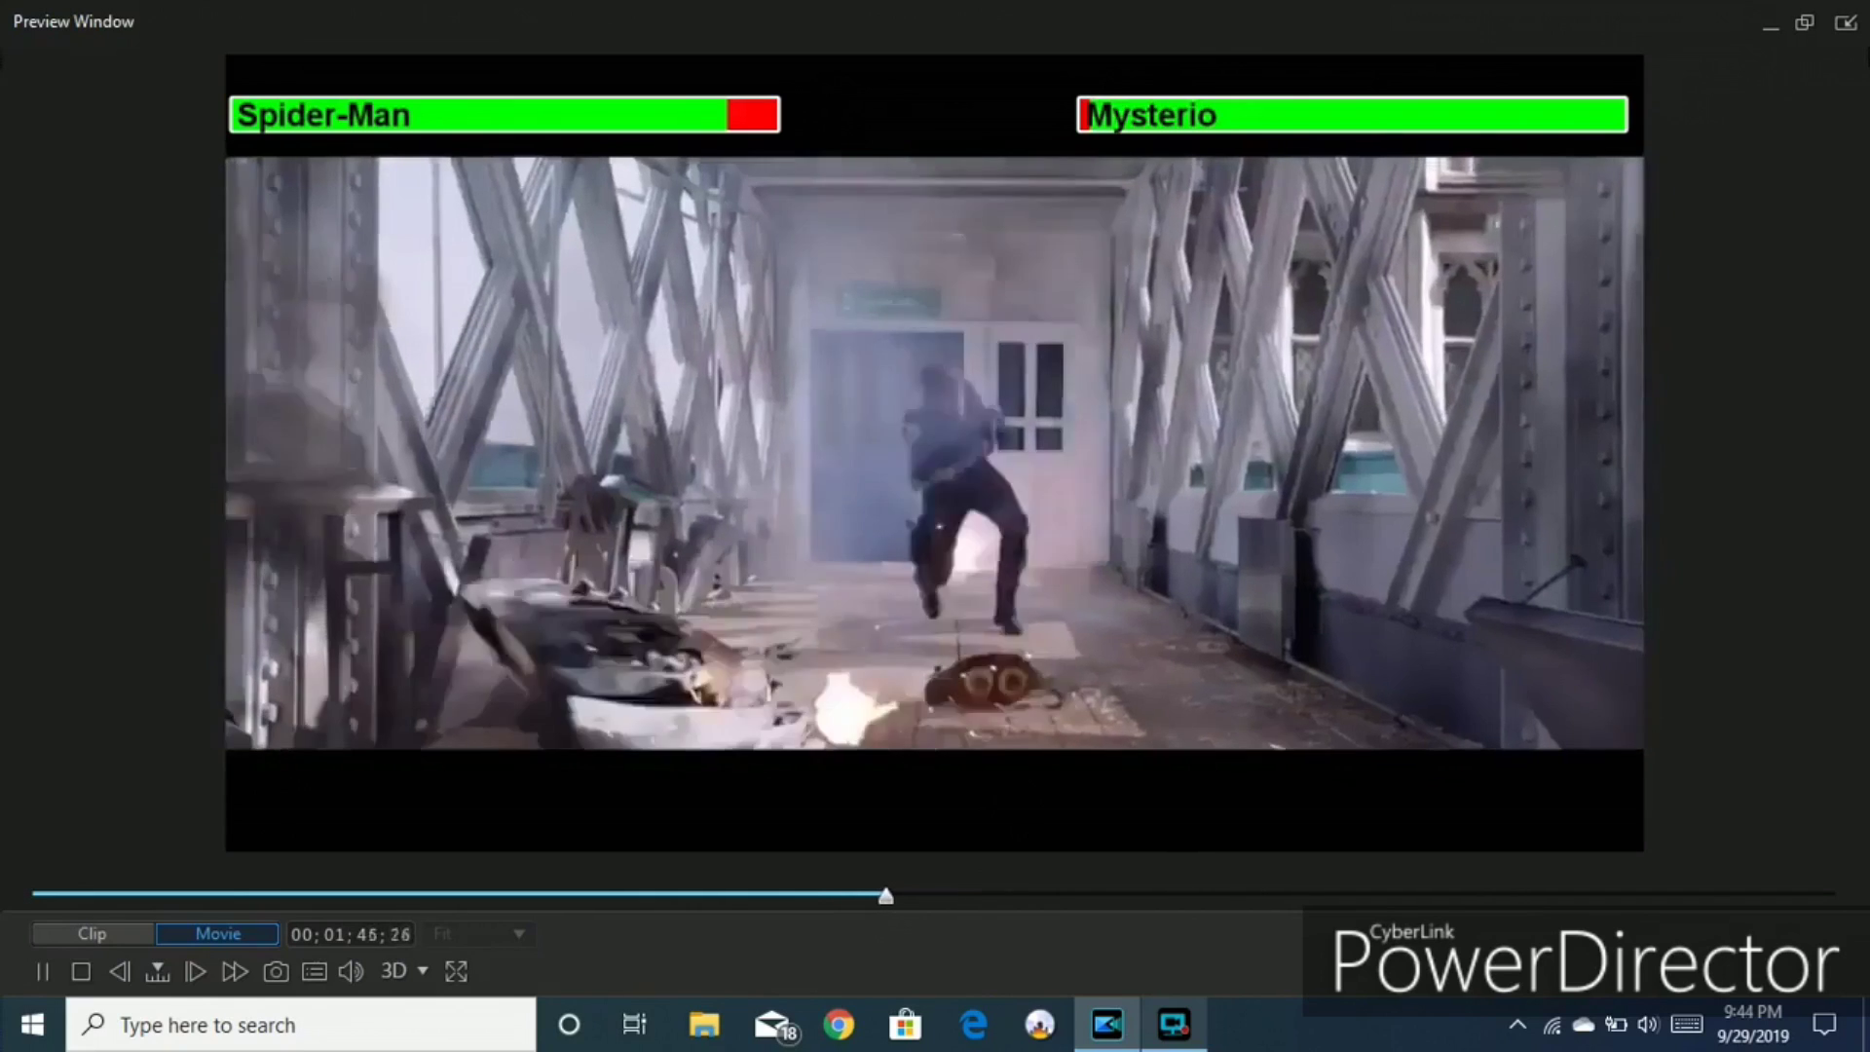
{"action": "key", "text": "space"}
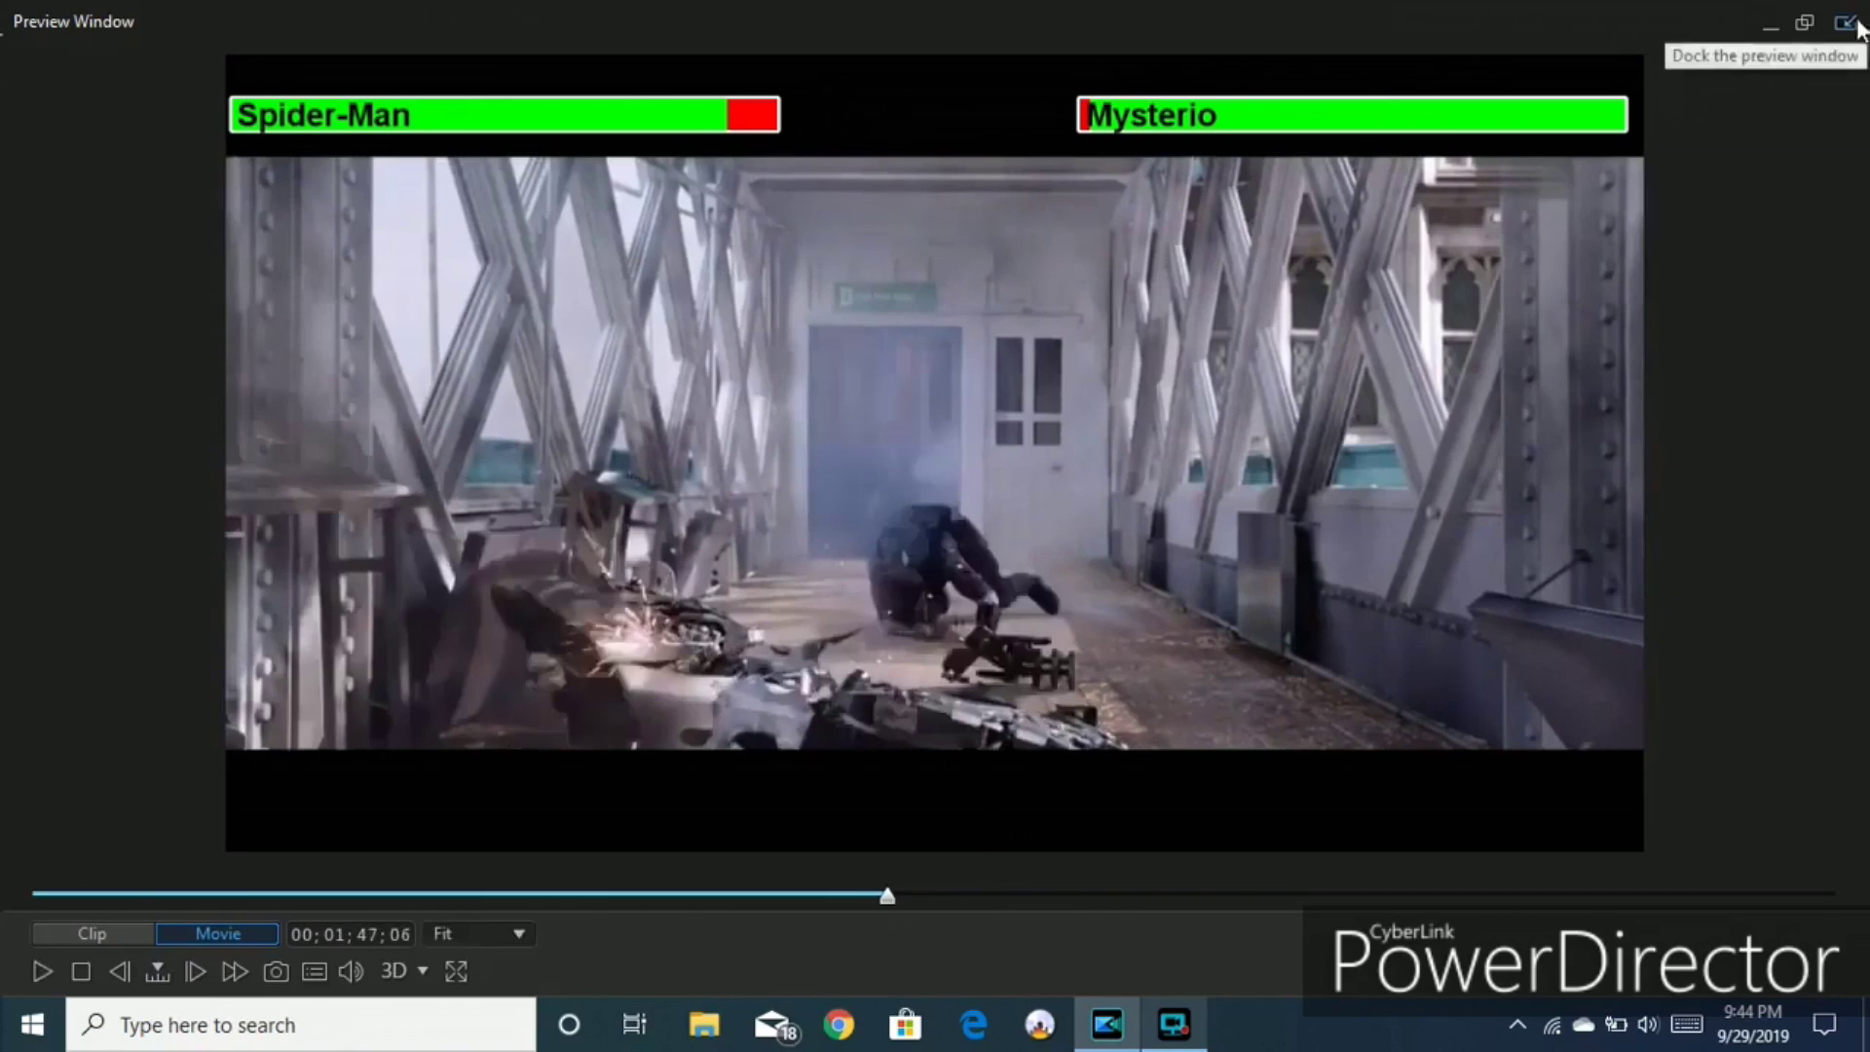
{"action": "left_click", "coordinate": [1855, 25]}
{"action": "key", "text": "space"}
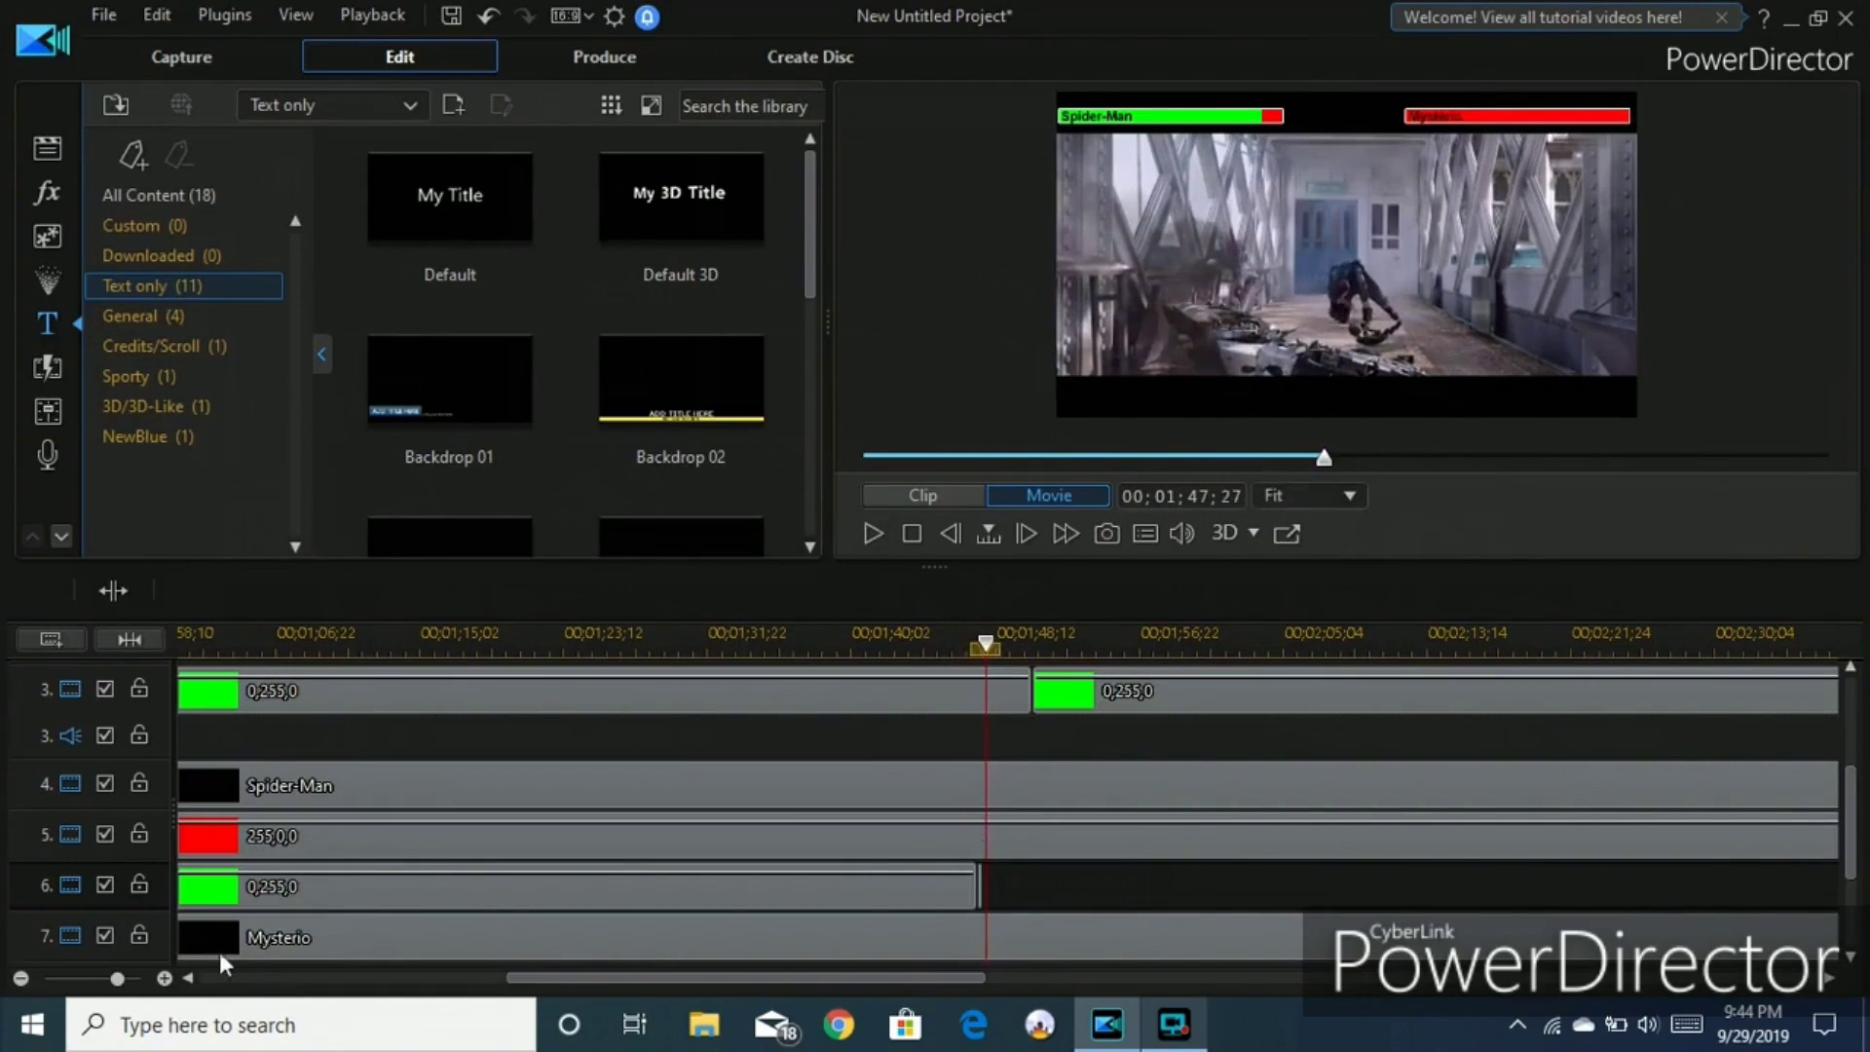
Undo the short-clip replacement on track 6 and shorten Mysterio's green bar slightly from its left end in the enlarged preview.
{"action": "left_click", "coordinate": [487, 14]}
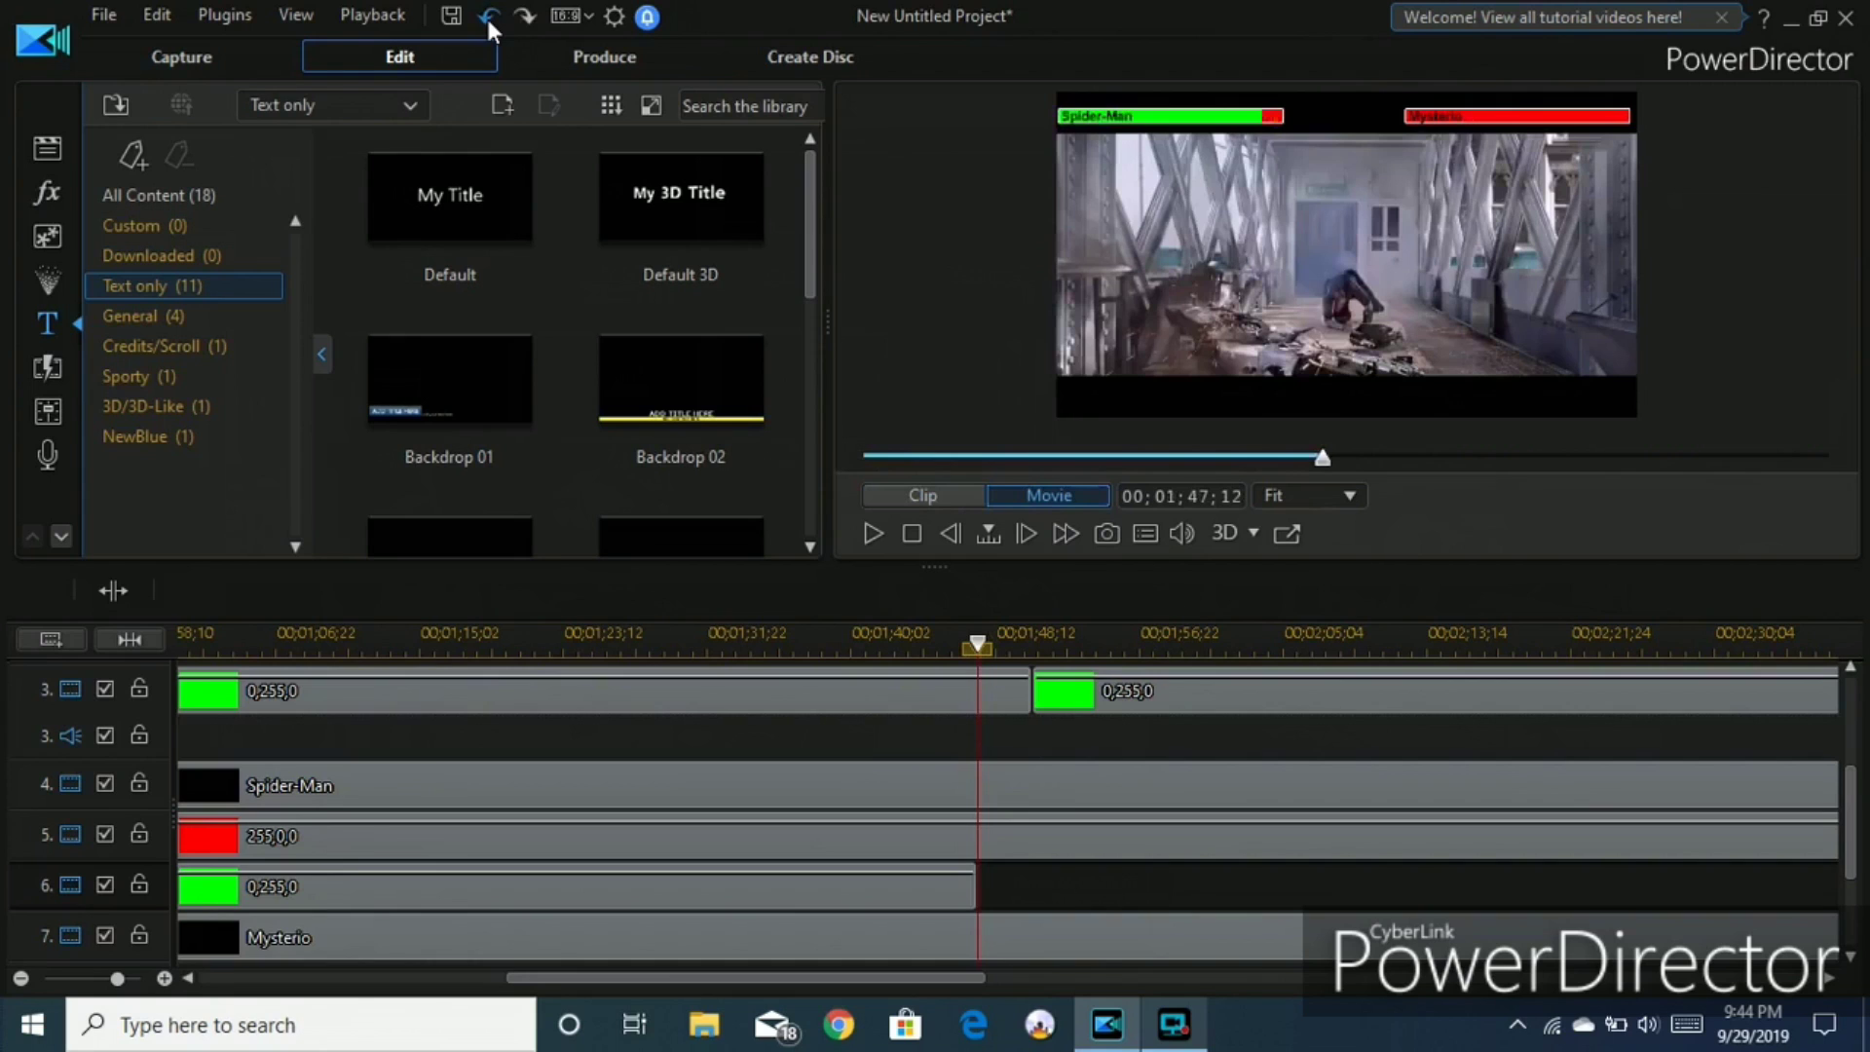
{"action": "left_click", "coordinate": [490, 24]}
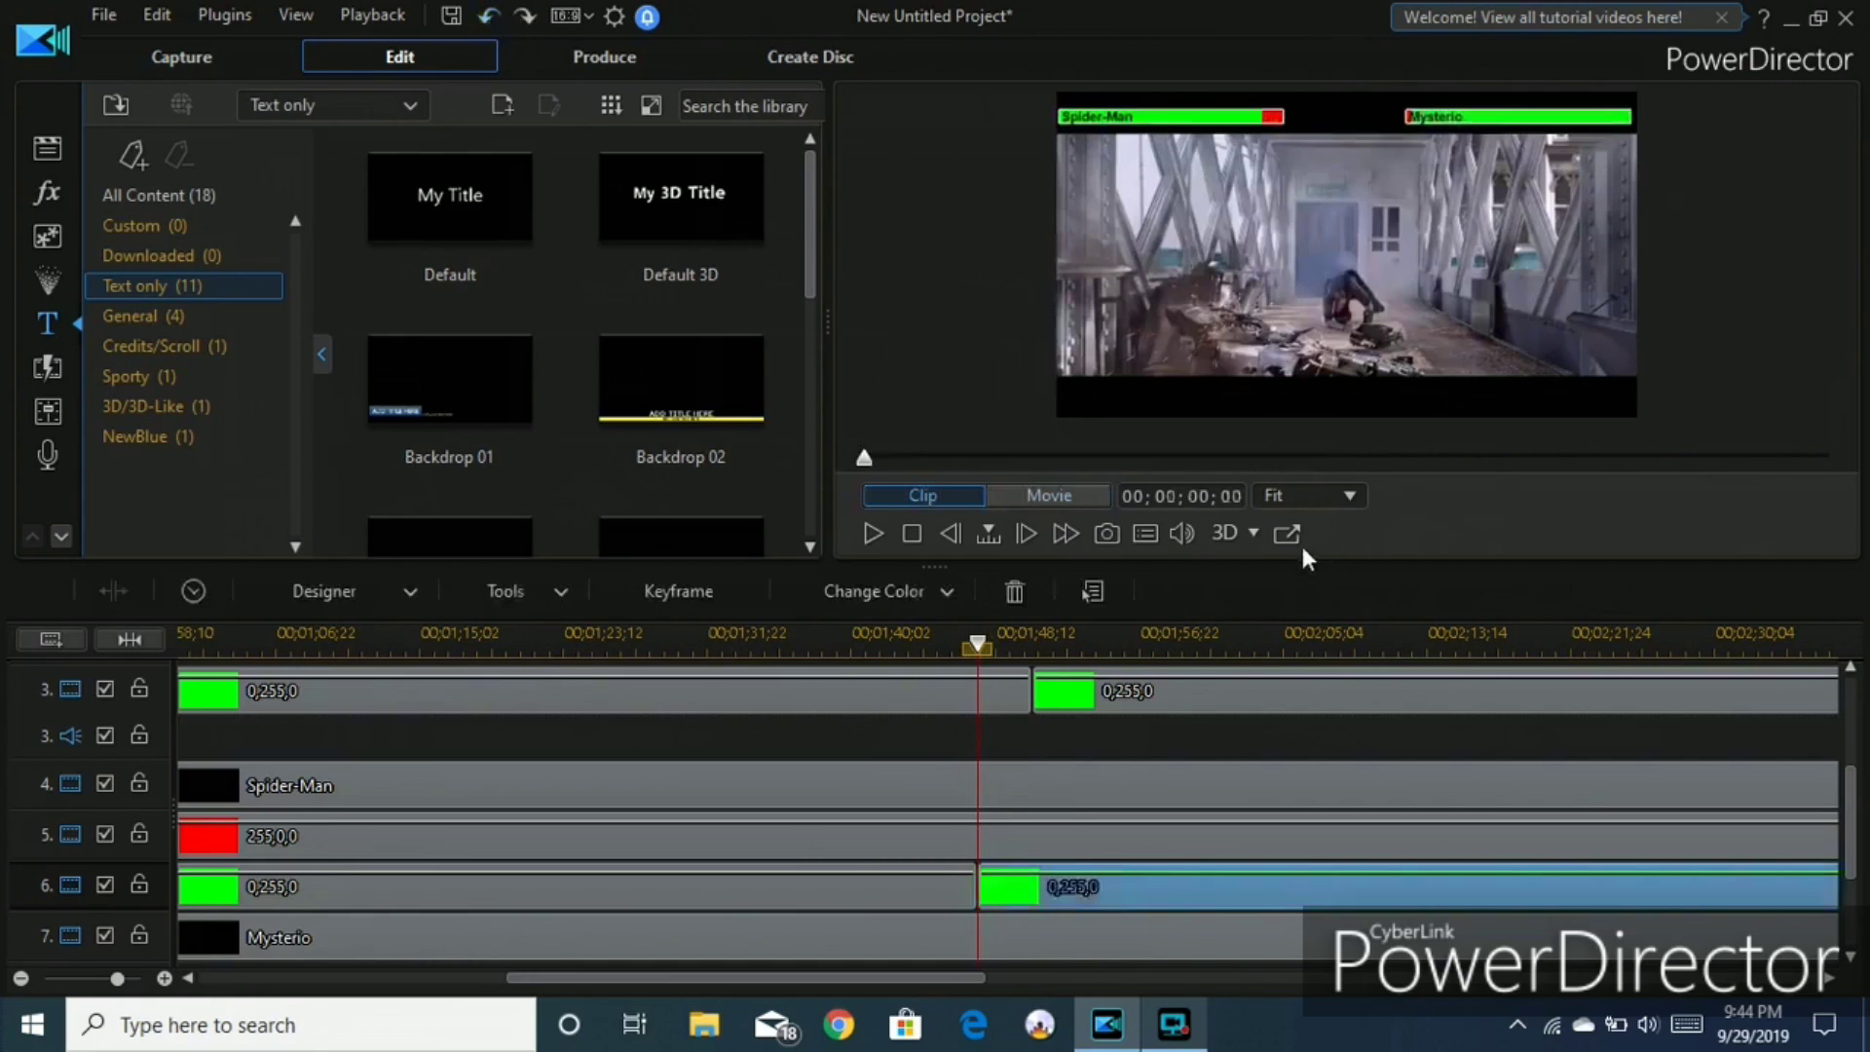
{"action": "key", "text": "ctrl+alt+u"}
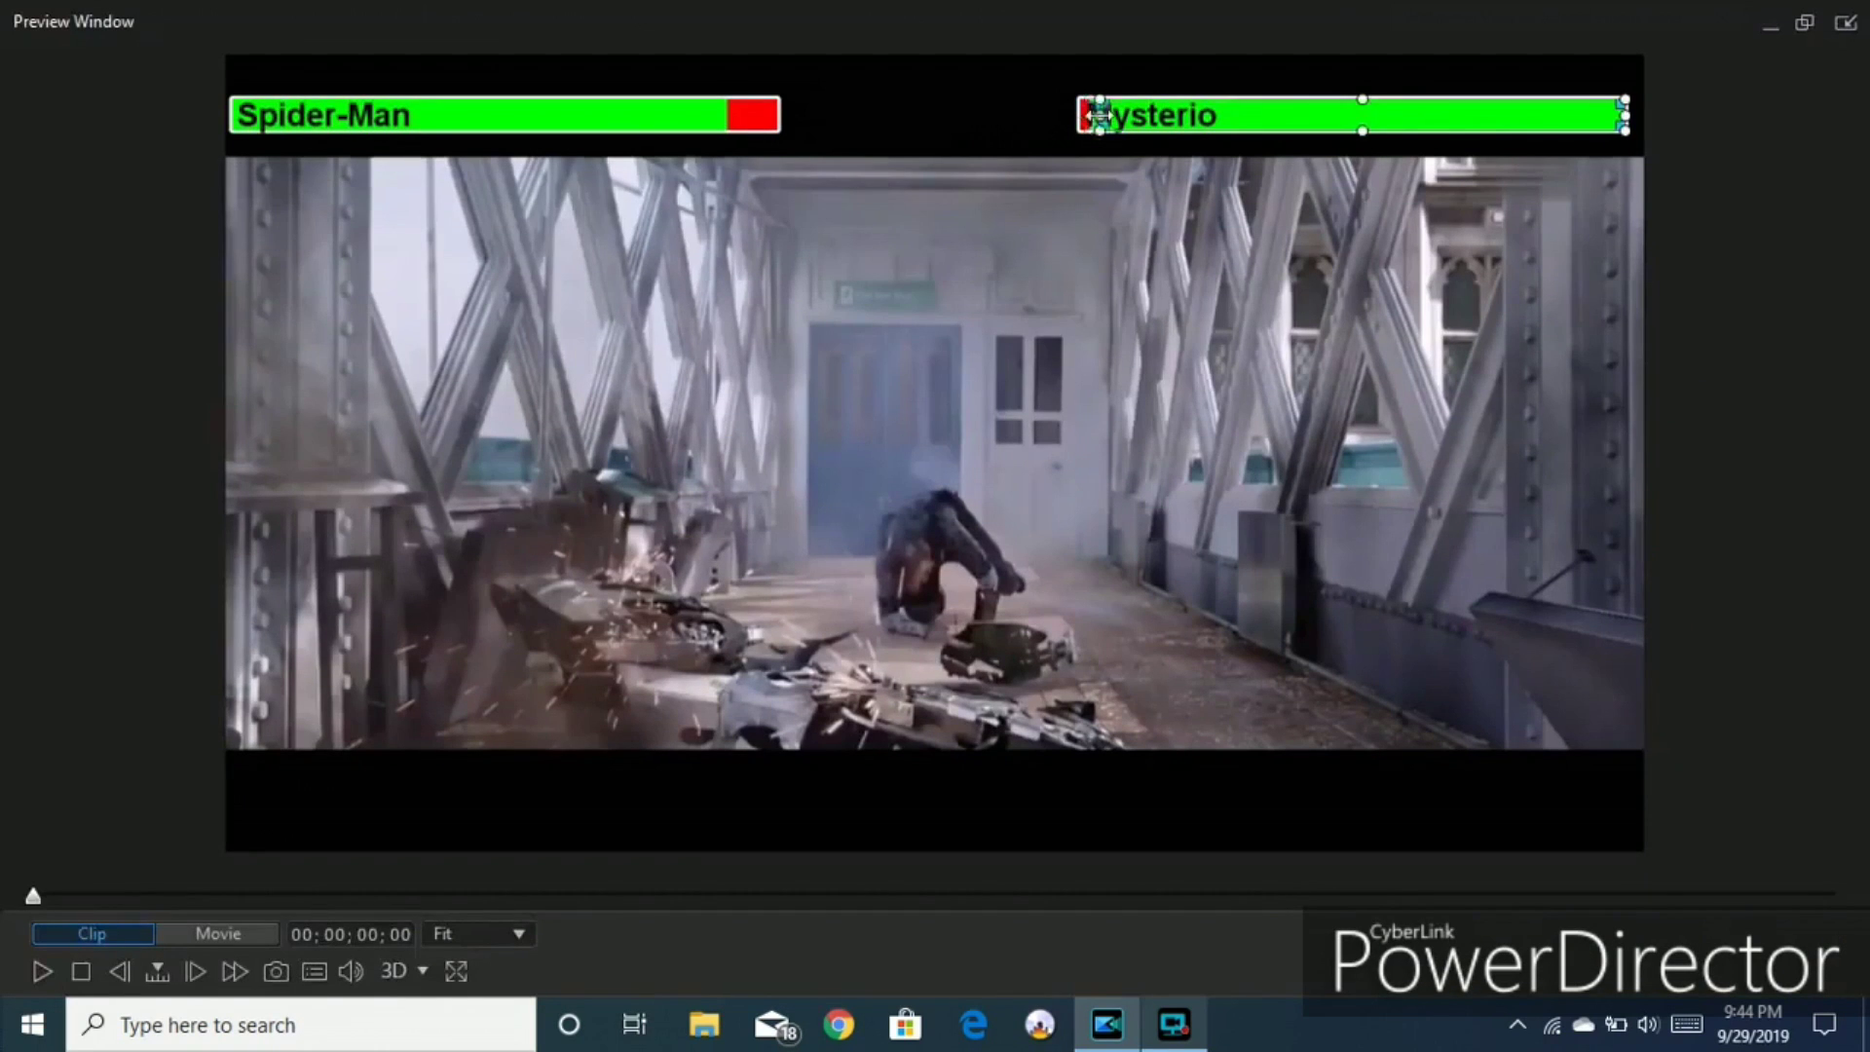
{"action": "left_click", "coordinate": [1840, 26]}
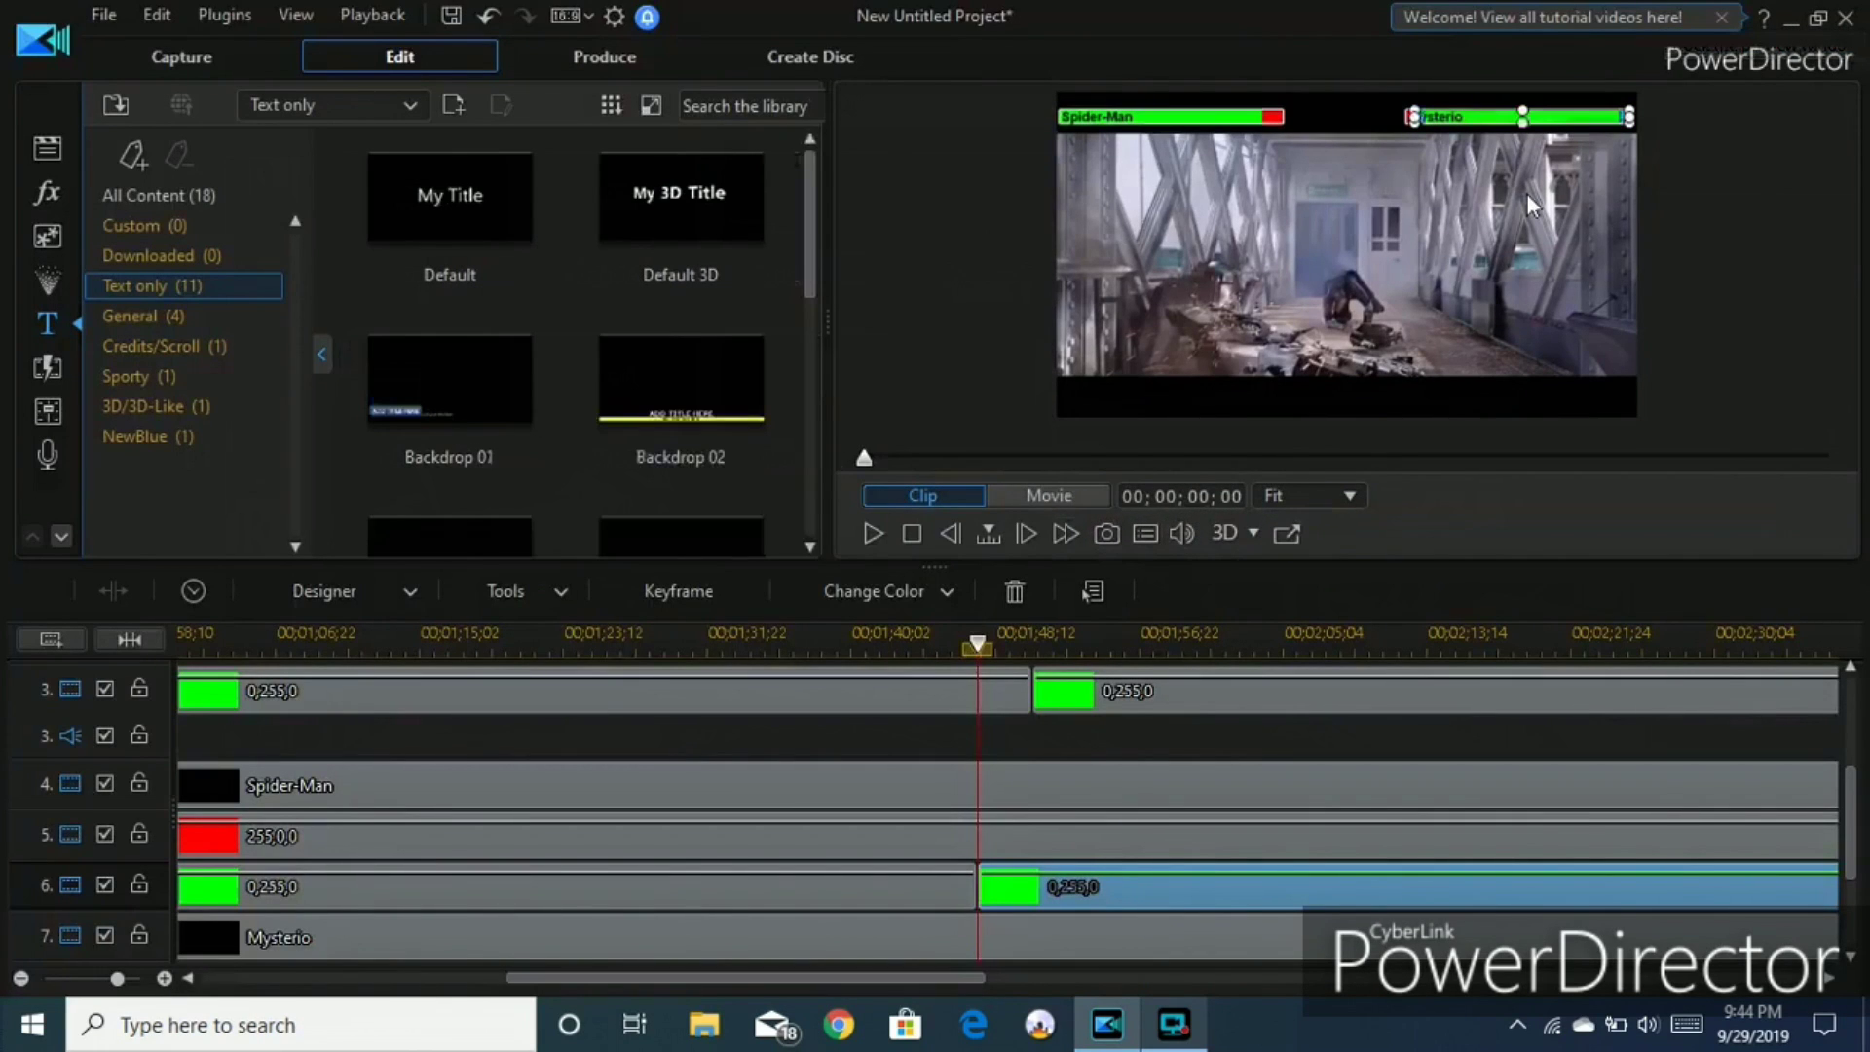
Play the movie on to 00;01;56;24 and split the green bar clip on track 6 there.
{"action": "key", "text": "space"}
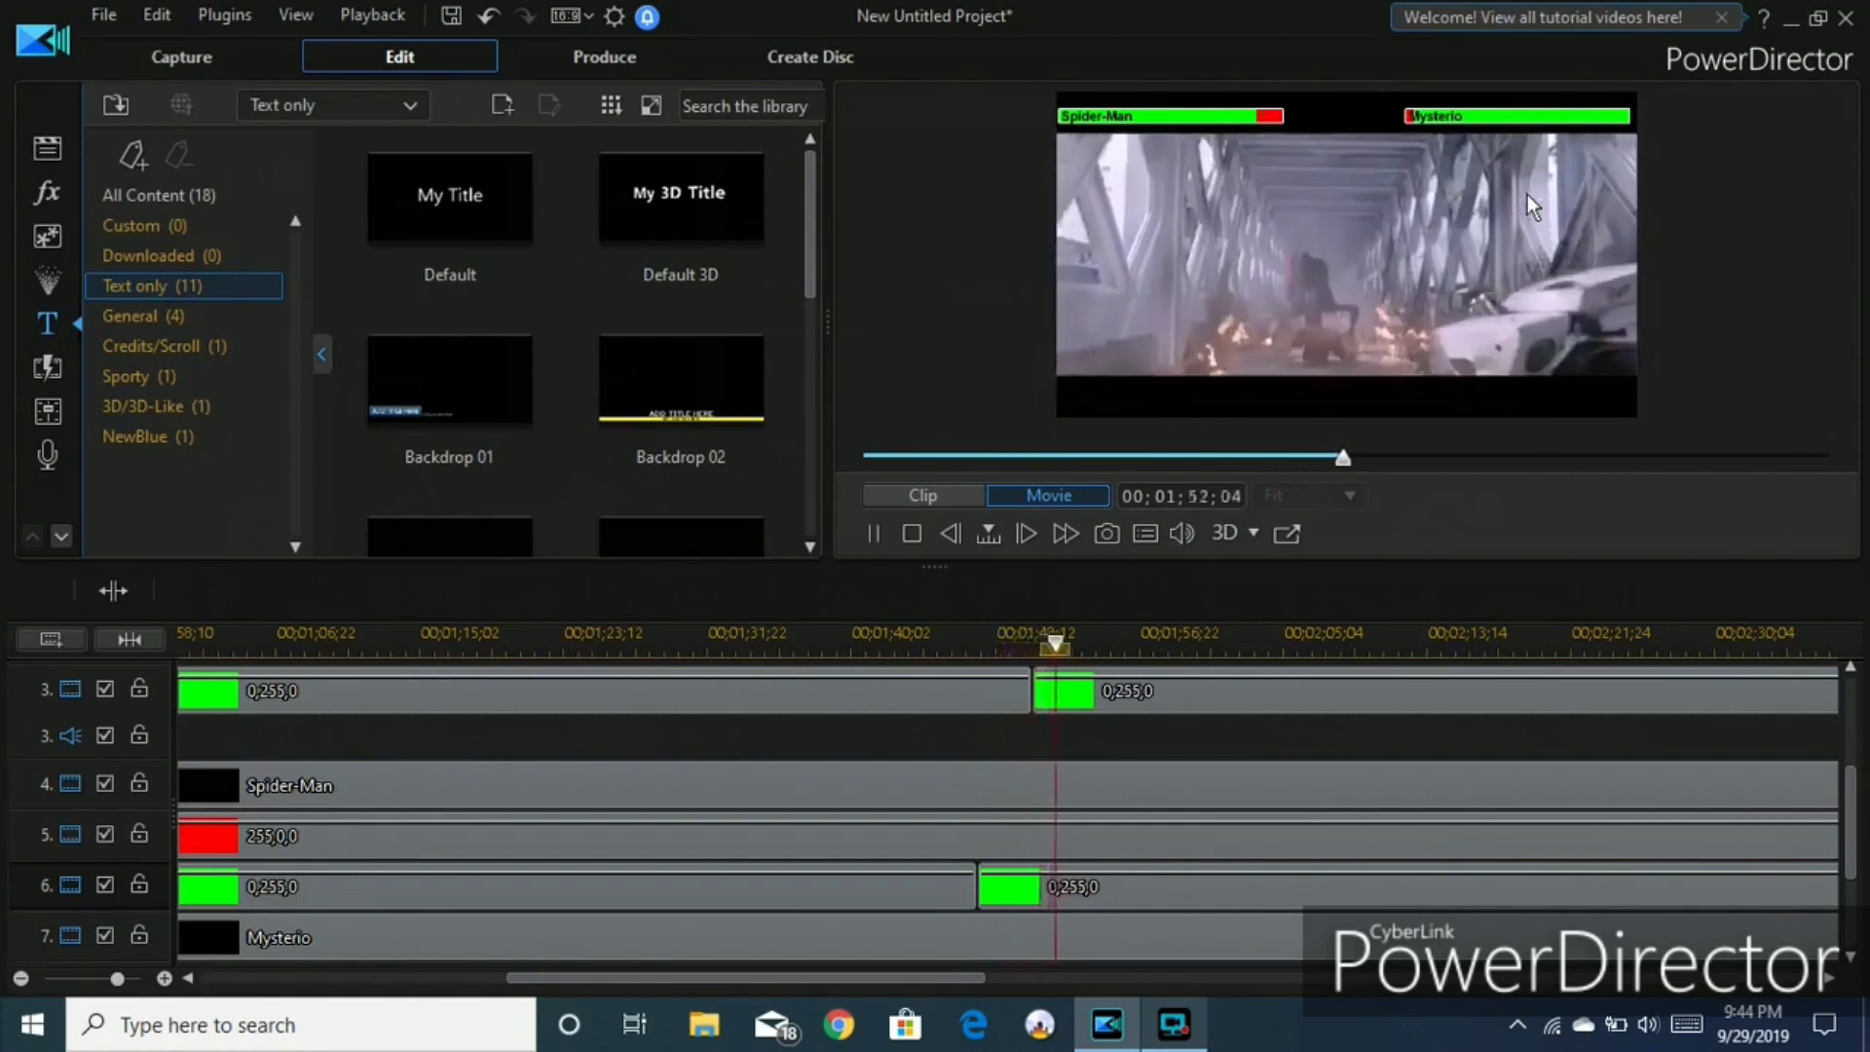
{"action": "left_click", "coordinate": [1301, 526]}
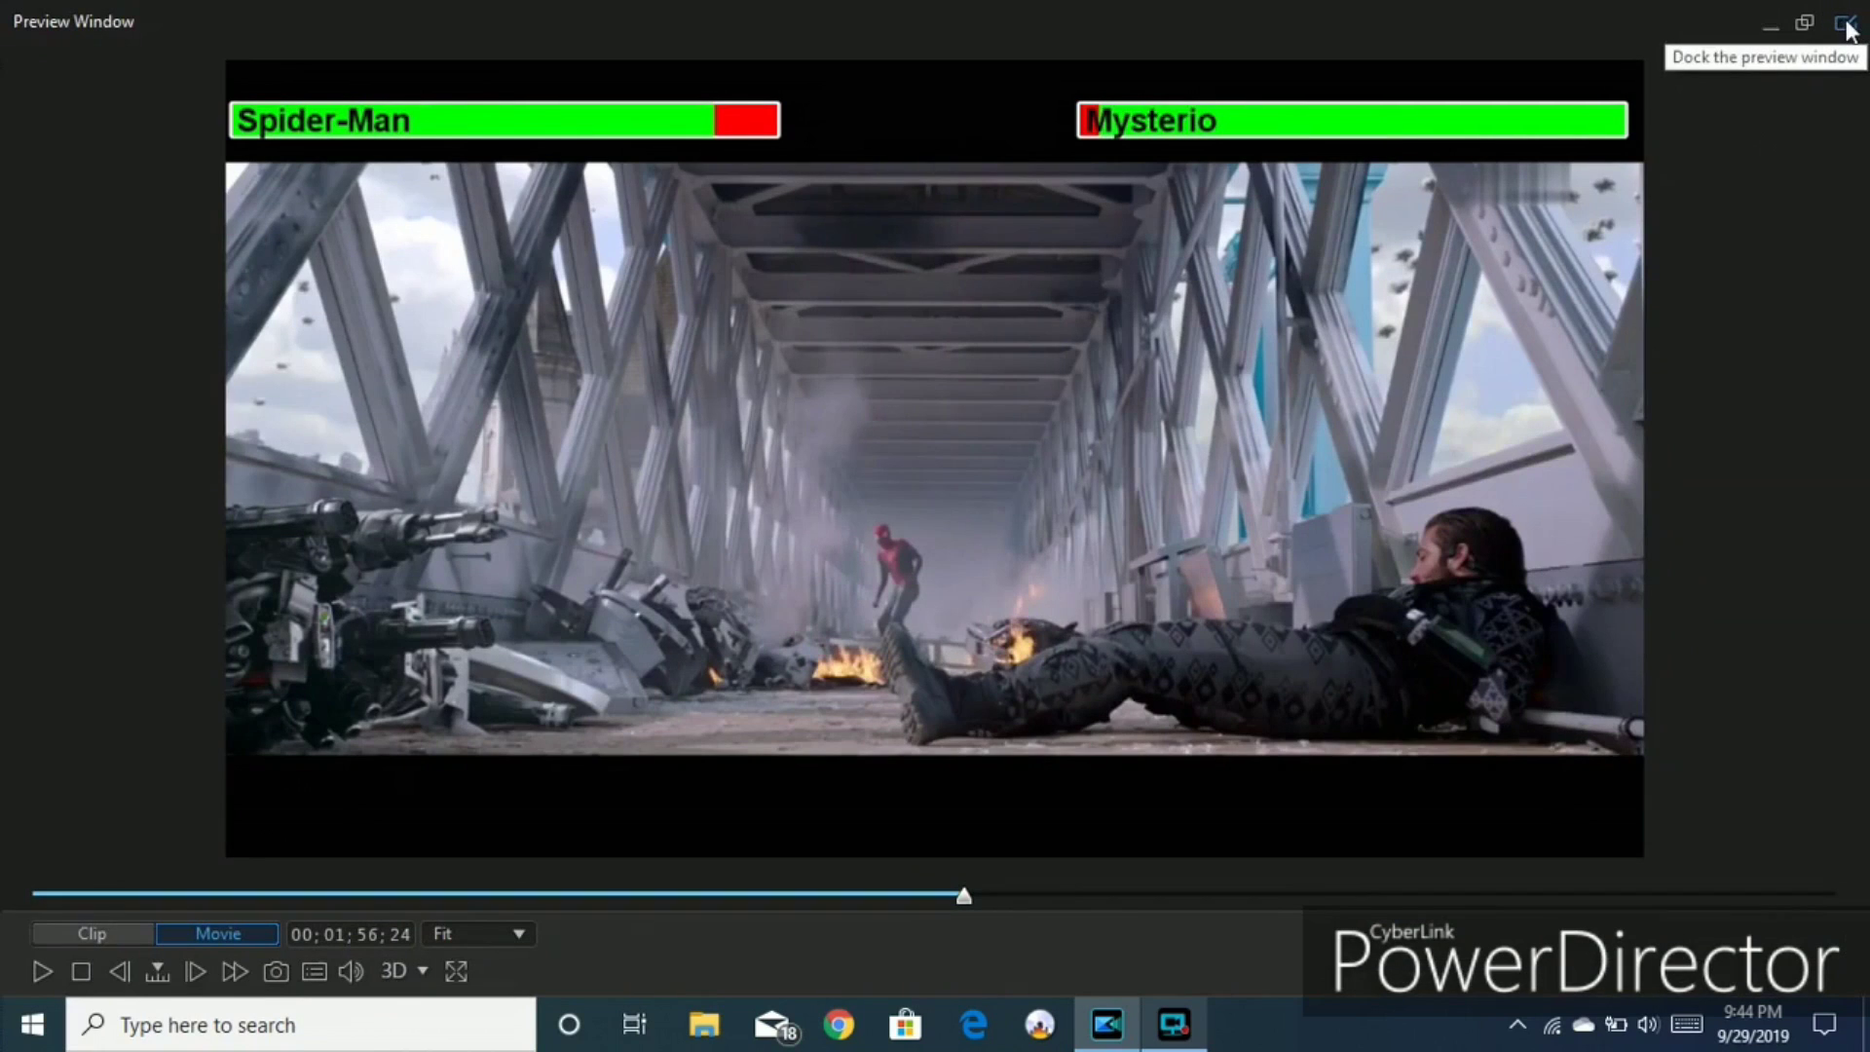
{"action": "left_click", "coordinate": [1848, 24]}
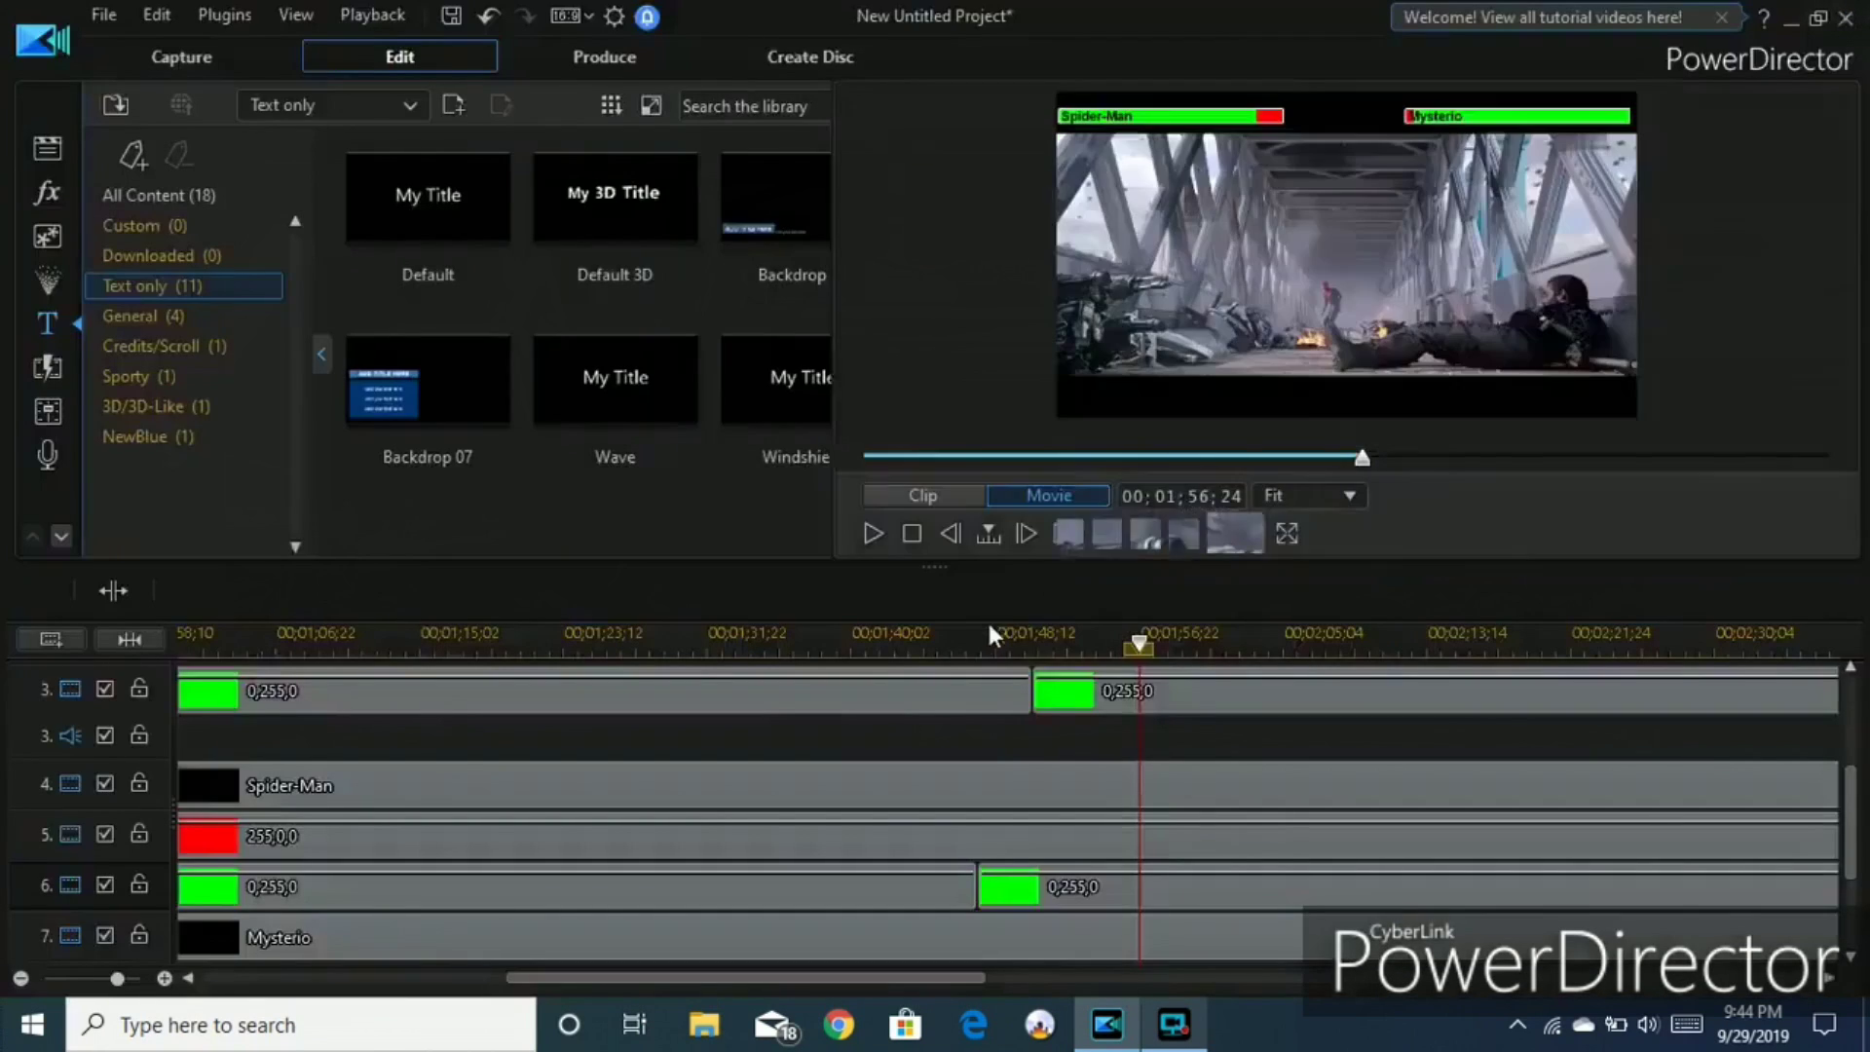
{"action": "right_click", "coordinate": [1168, 879]}
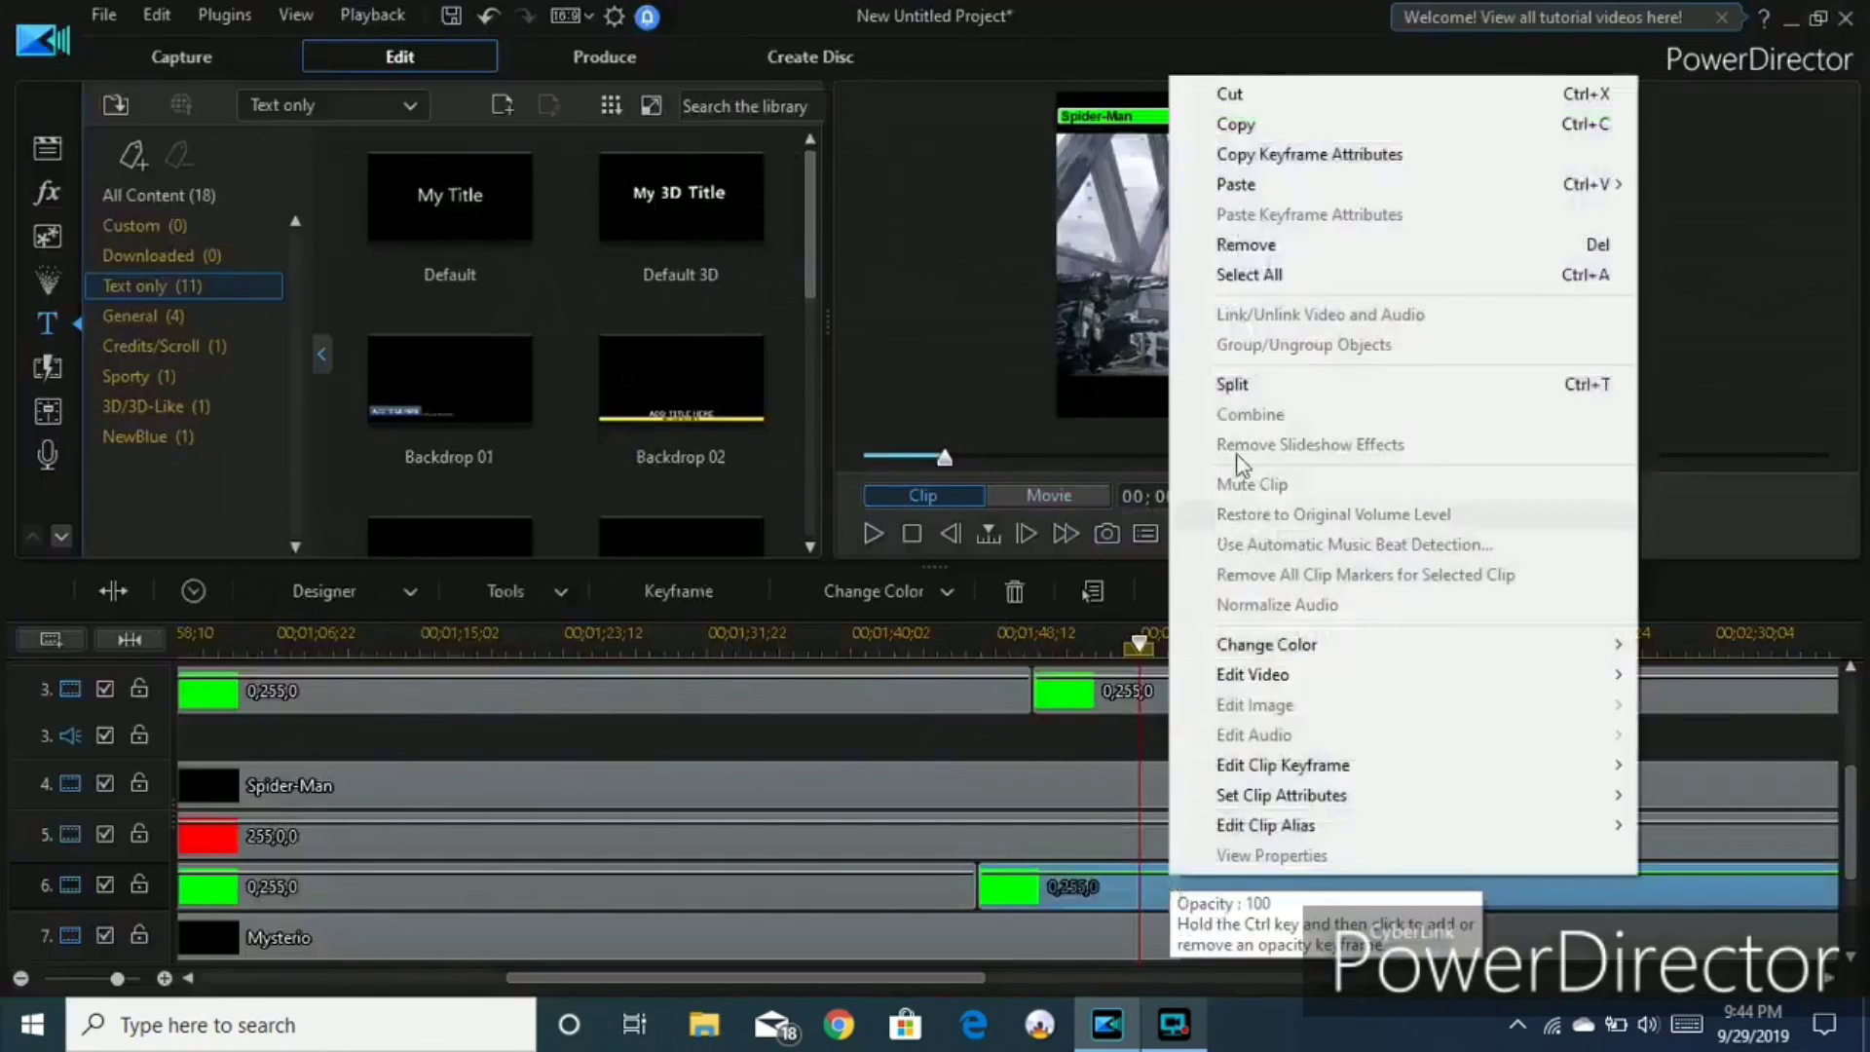
{"action": "left_click", "coordinate": [1263, 386]}
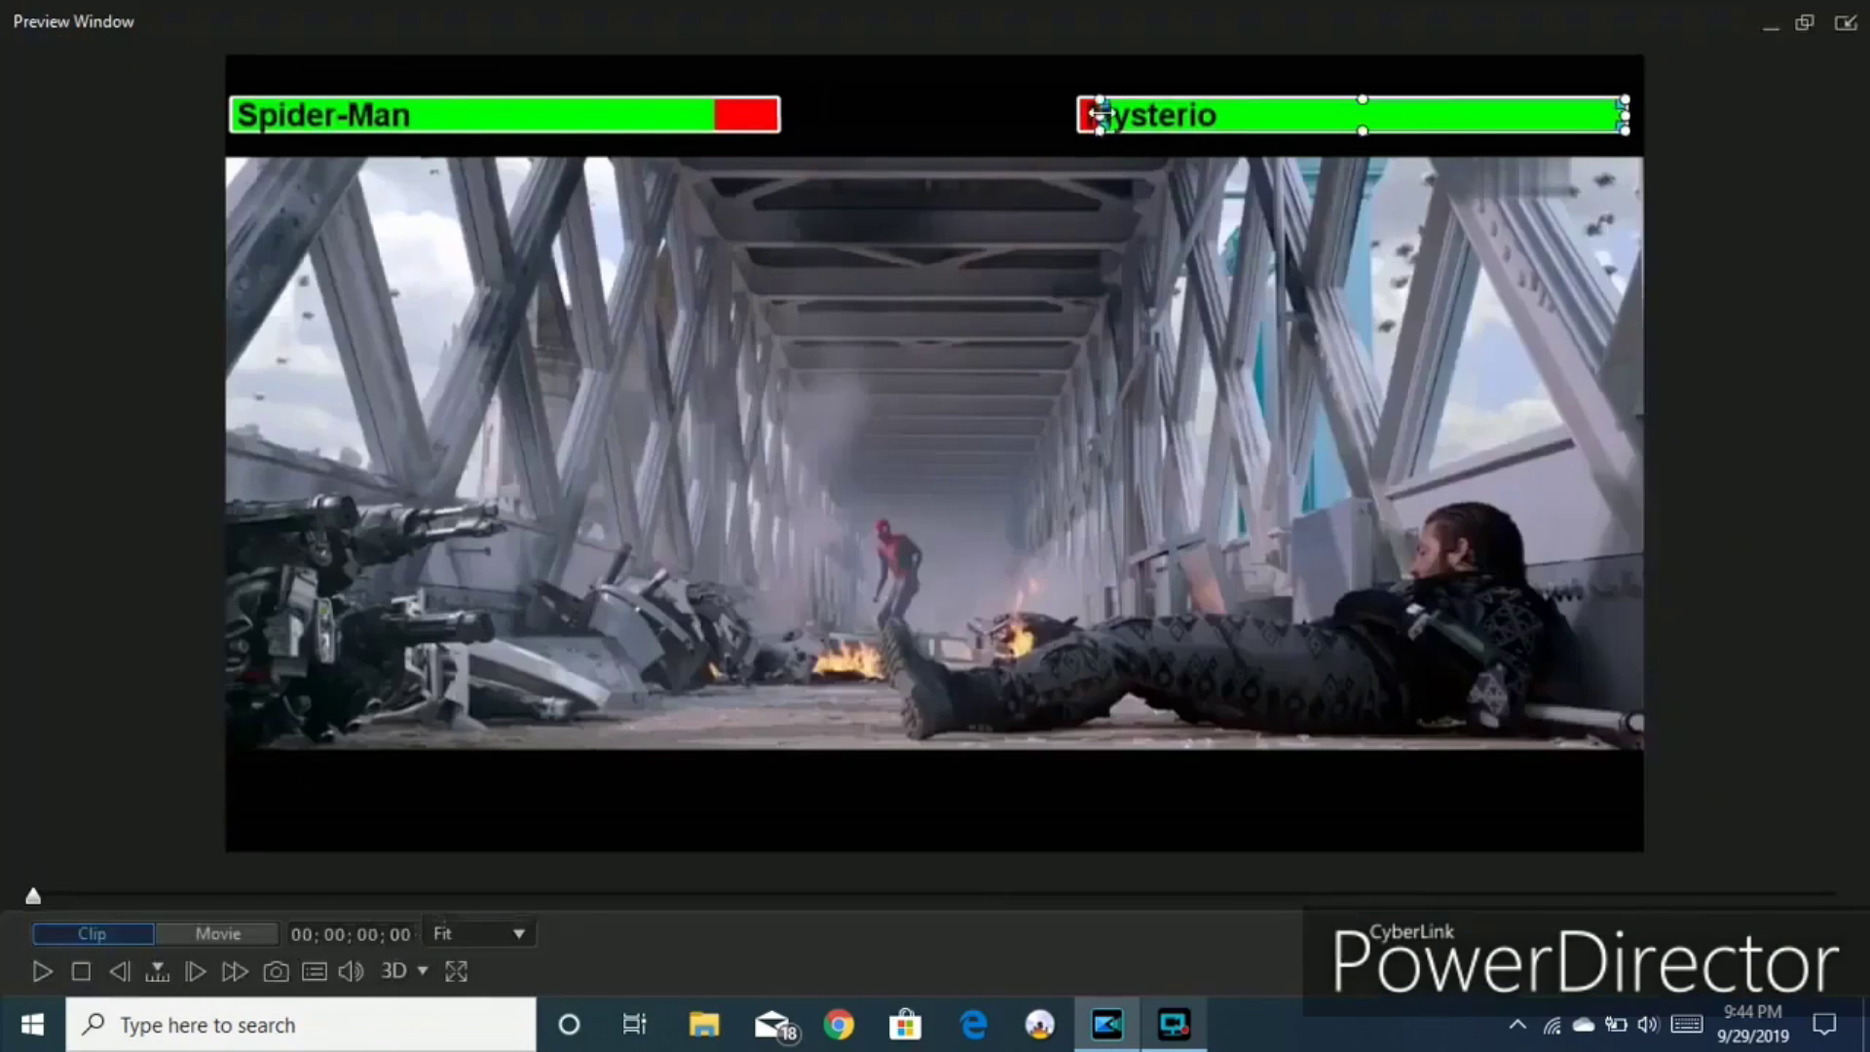
Shorten Mysterio's green bar a little further after the split, play the clip to 00;00;51;10 and select the bar in the enlarged preview.
{"action": "key", "text": "space"}
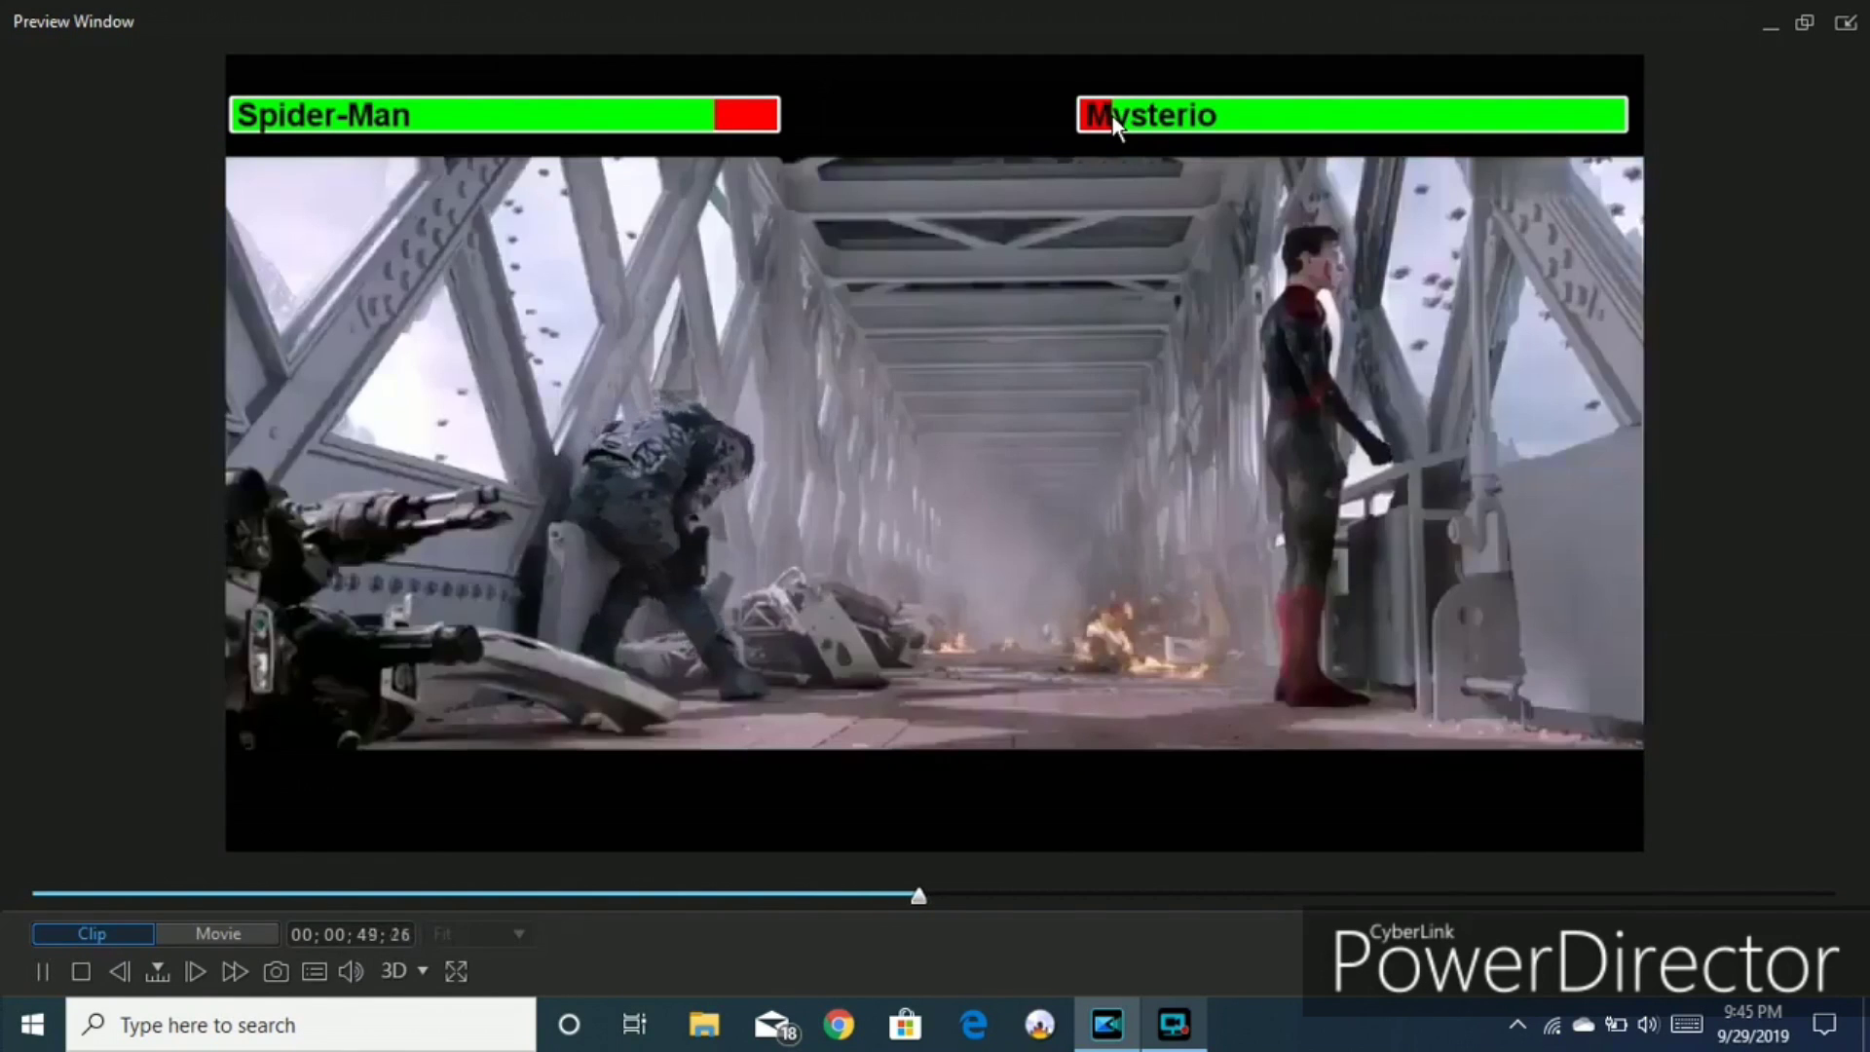
{"action": "key", "text": "space"}
{"action": "left_click", "coordinate": [1114, 115]}
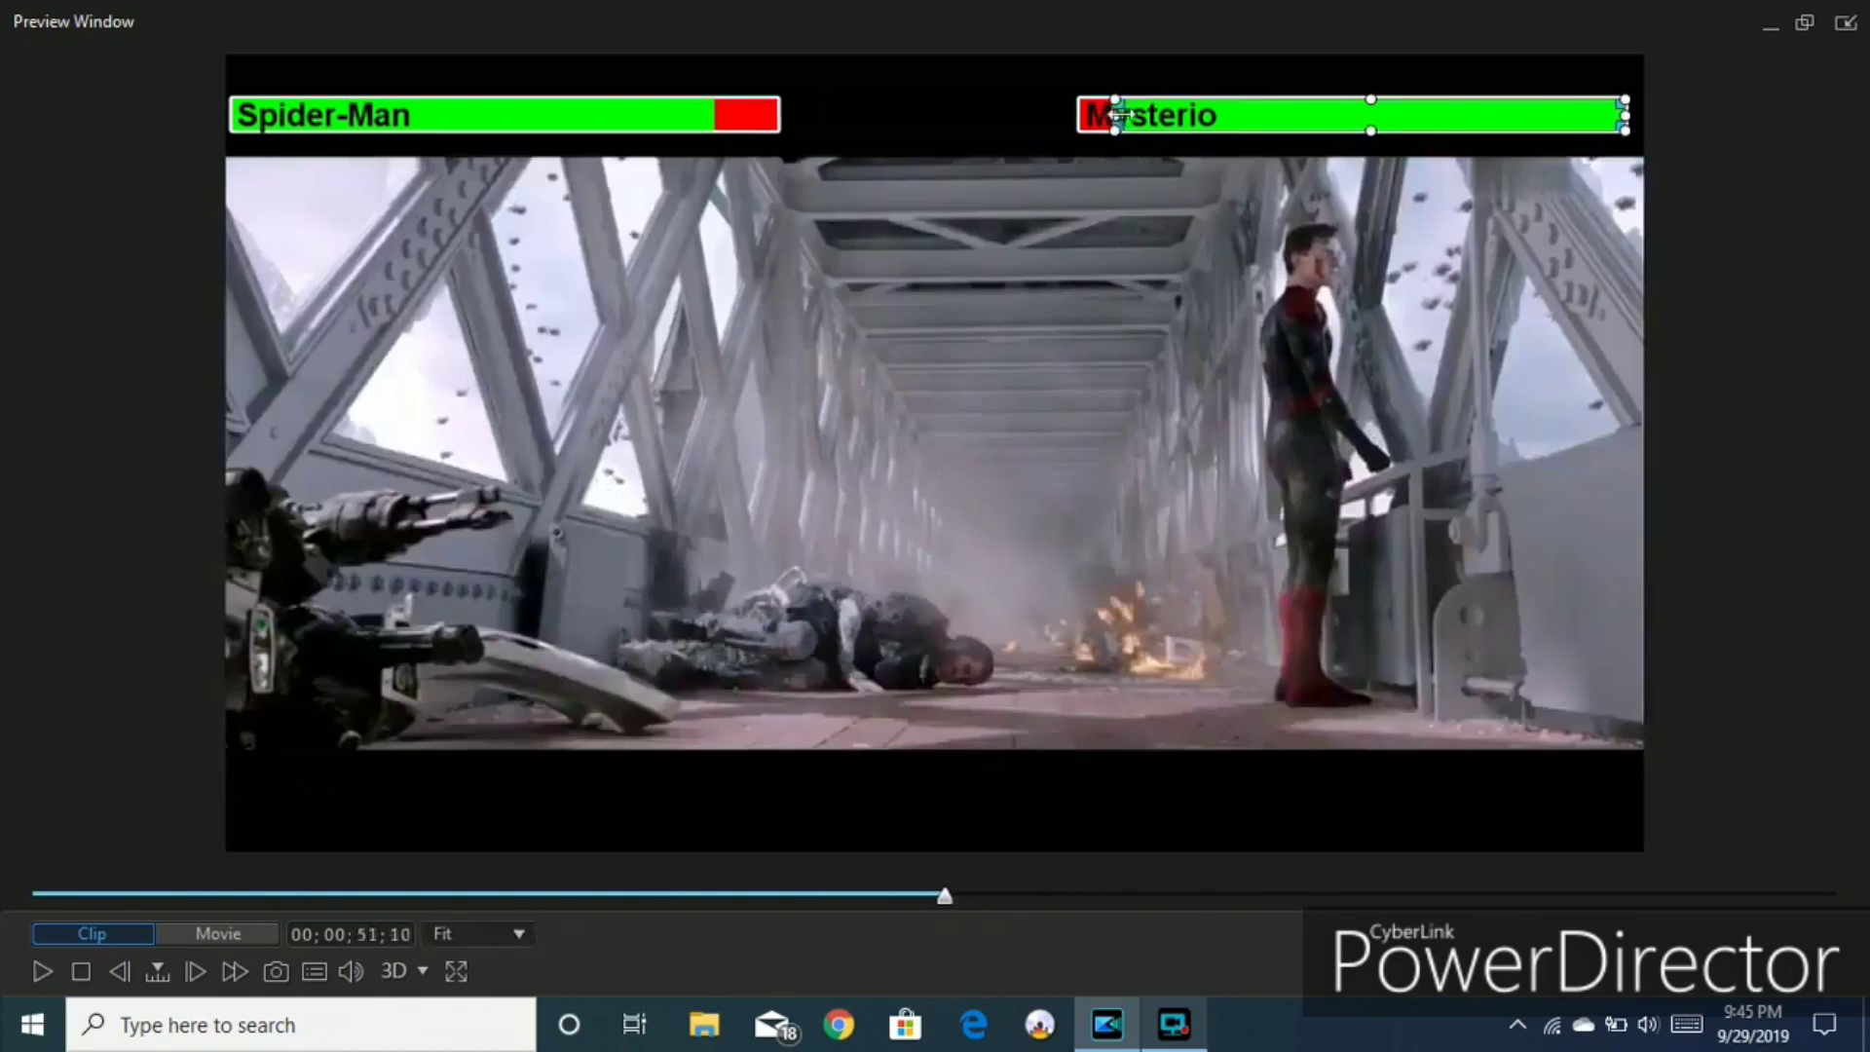